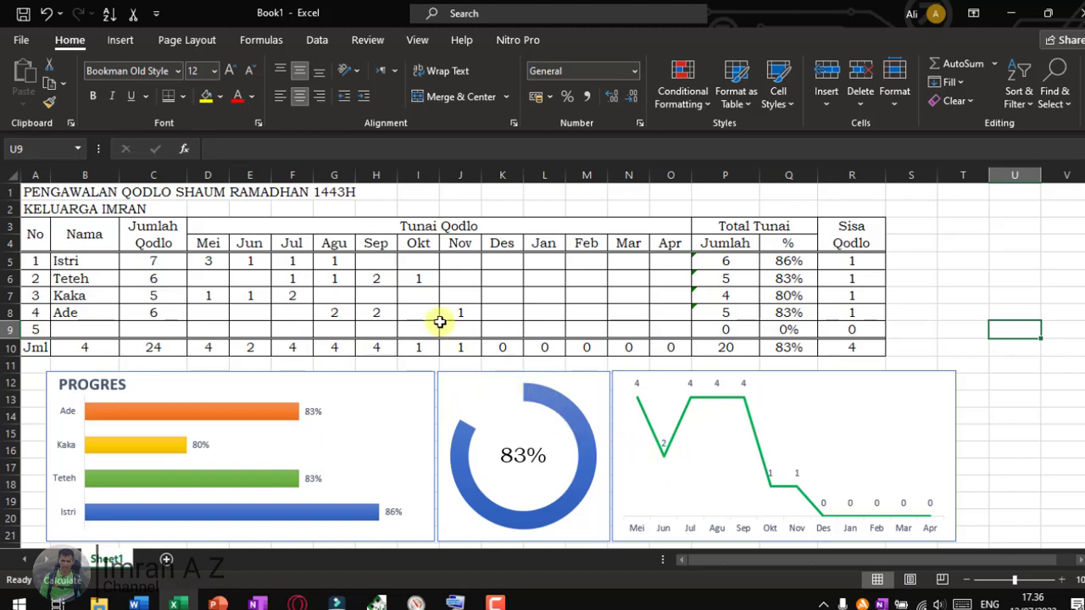
# Clear the Sep value for Teteh in cell H6 of the finished tracking table
pyautogui.click(375, 279)
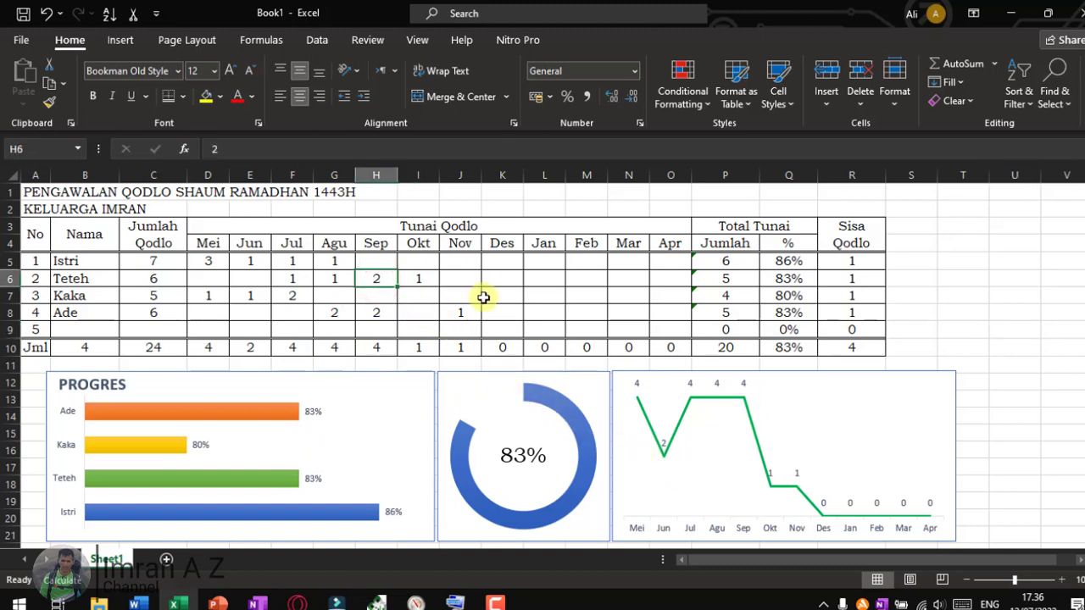
pyautogui.press('Delete')
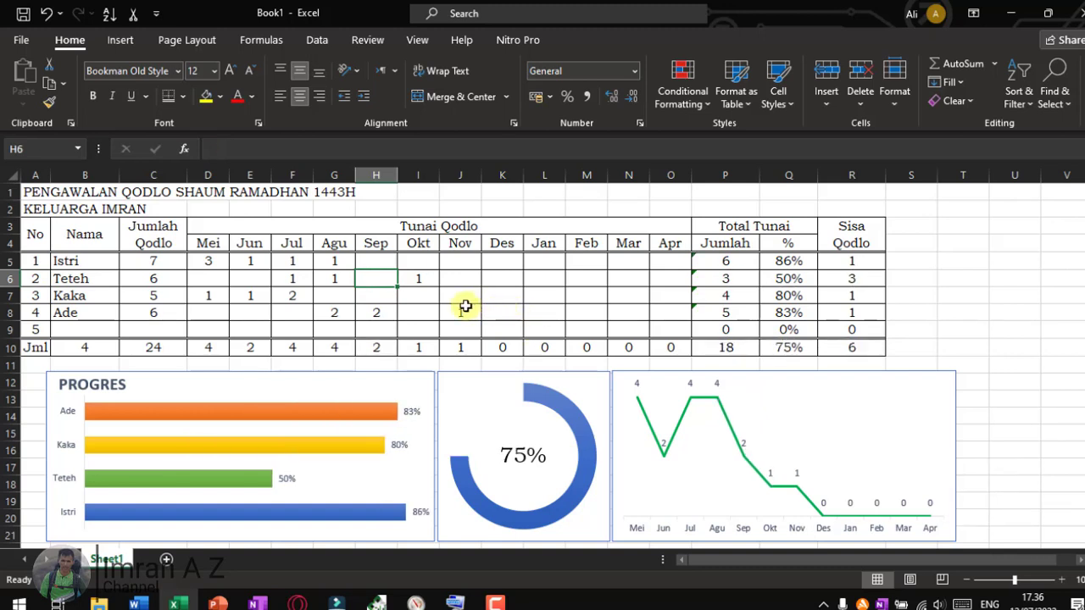
pyautogui.click(289, 298)
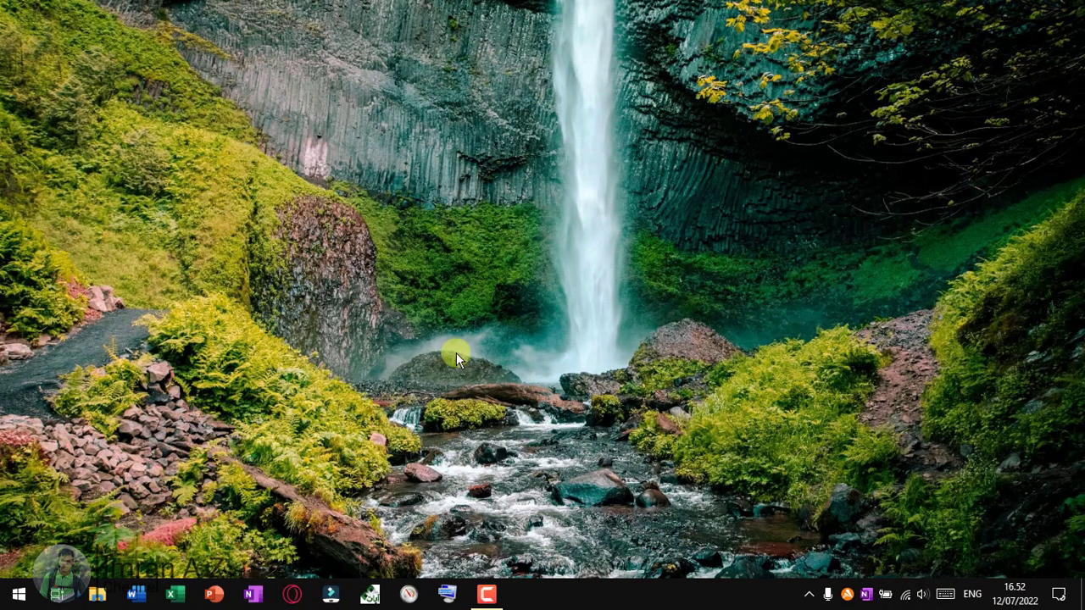
# Open Excel and create a blank workbook
pyautogui.click(161, 597)
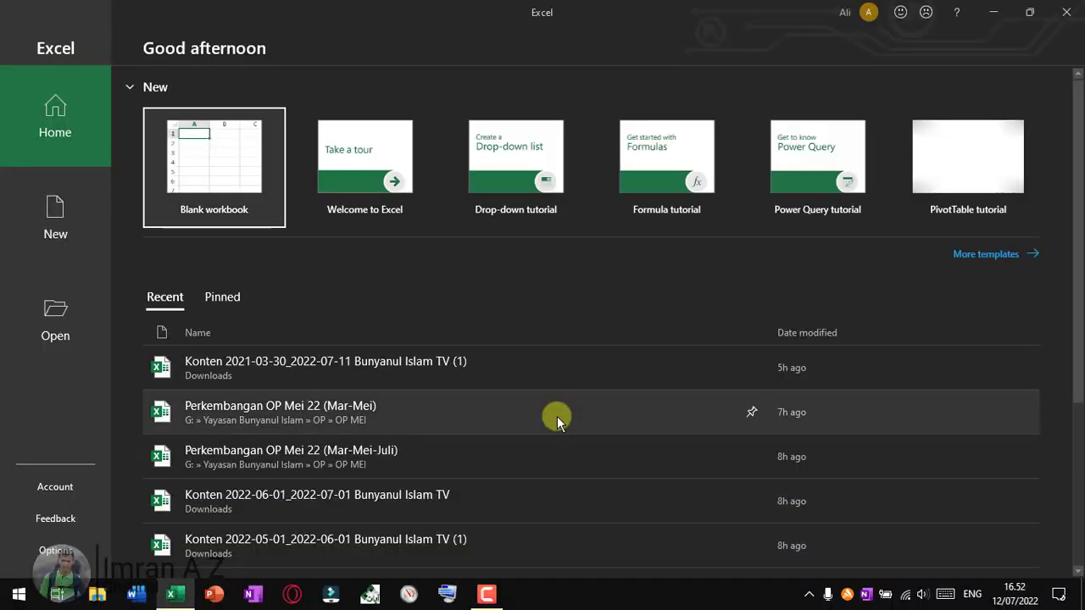
pyautogui.click(224, 169)
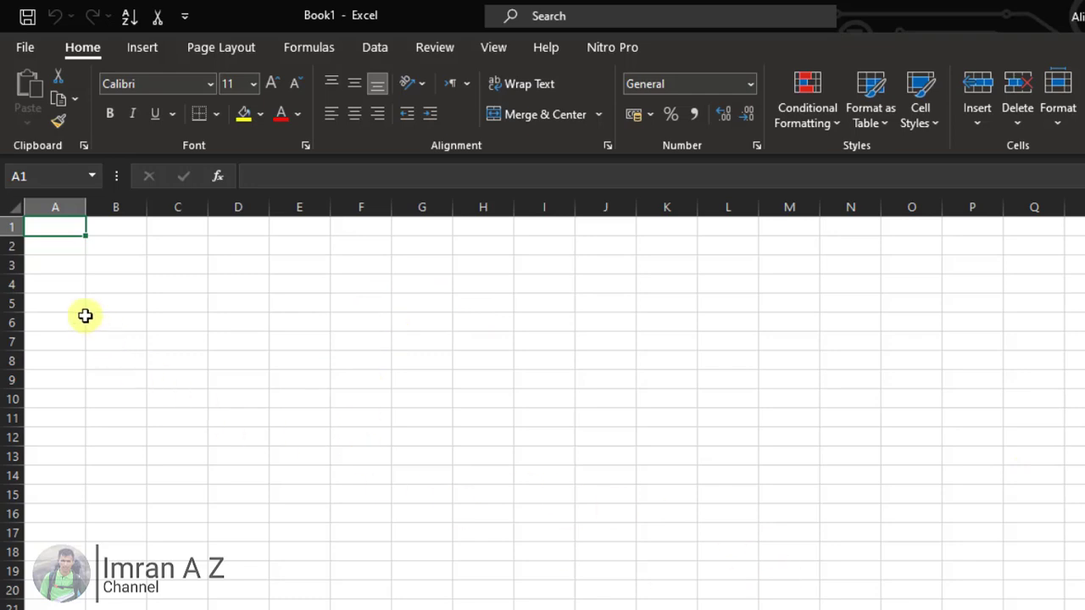
# Set the font of the whole worksheet to Bookman Old Style, size 12
pyautogui.click(13, 207)
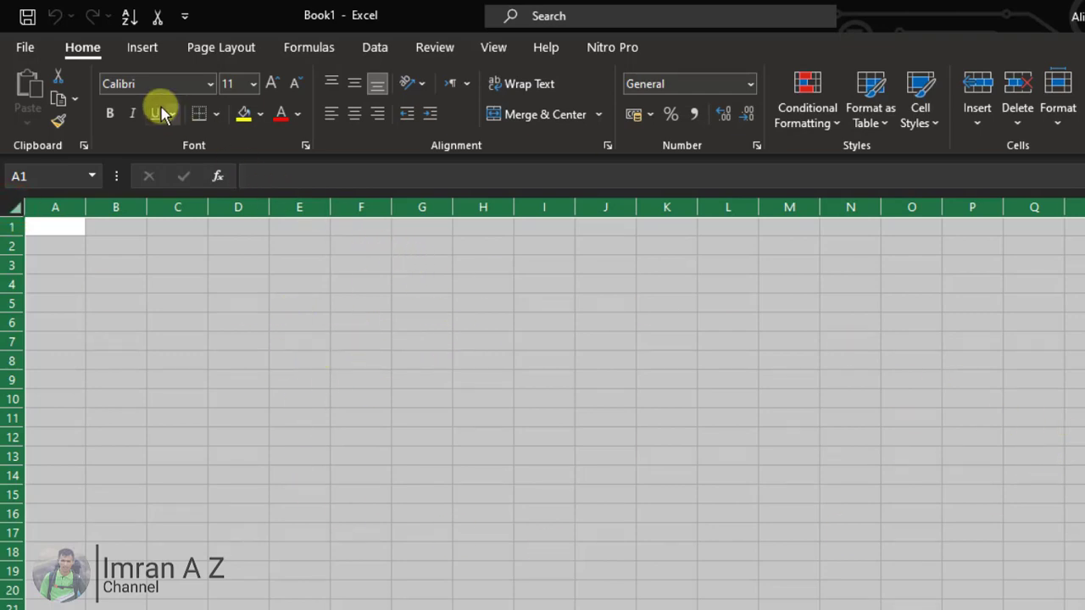
pyautogui.click(149, 82)
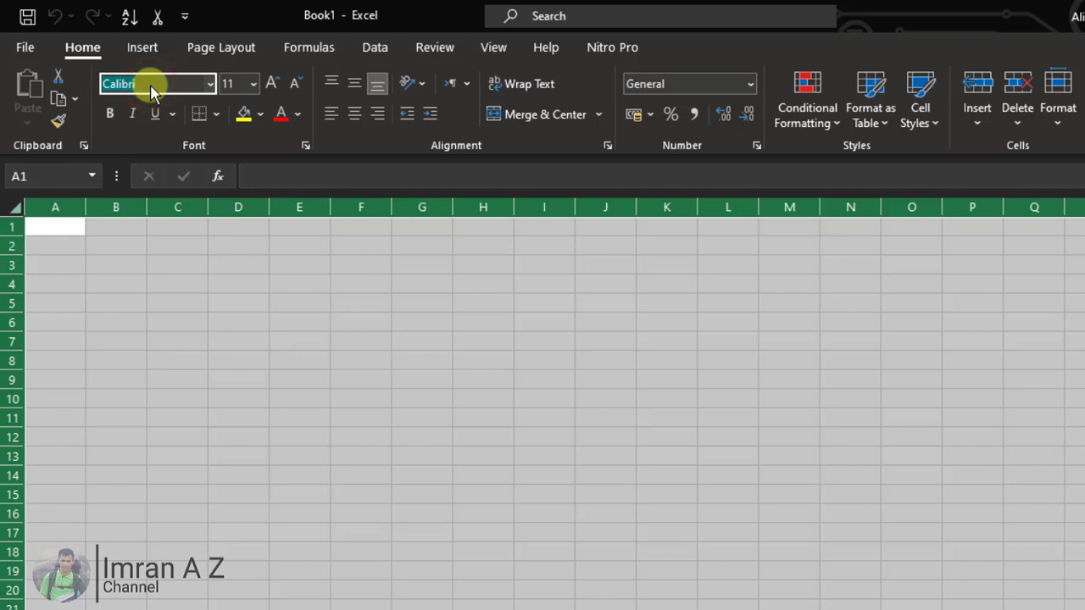
pyautogui.write('Bookman Old Style')
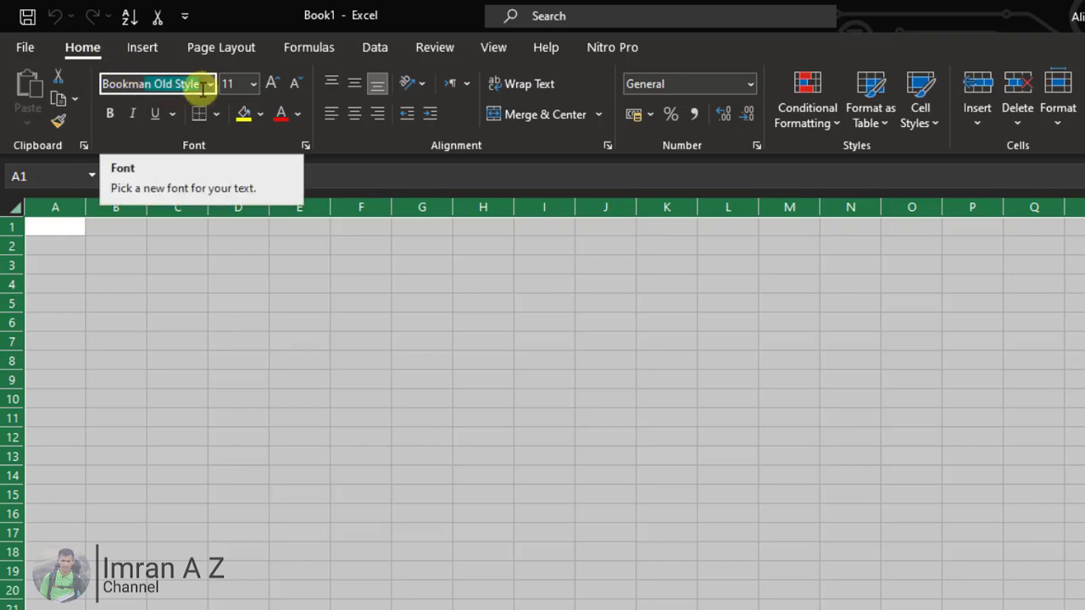
pyautogui.press('Return')
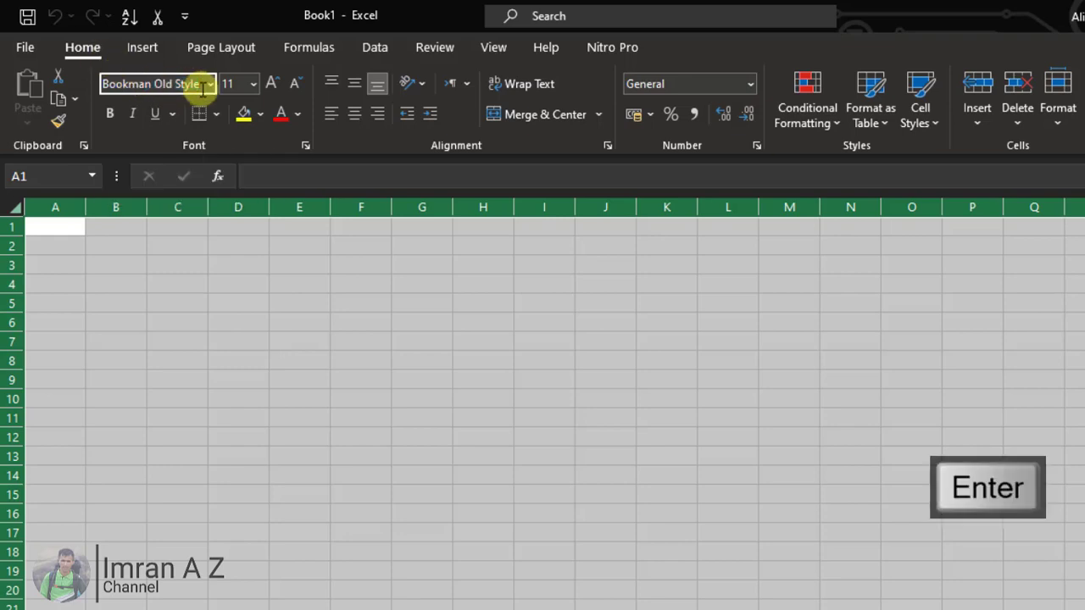
pyautogui.click(231, 81)
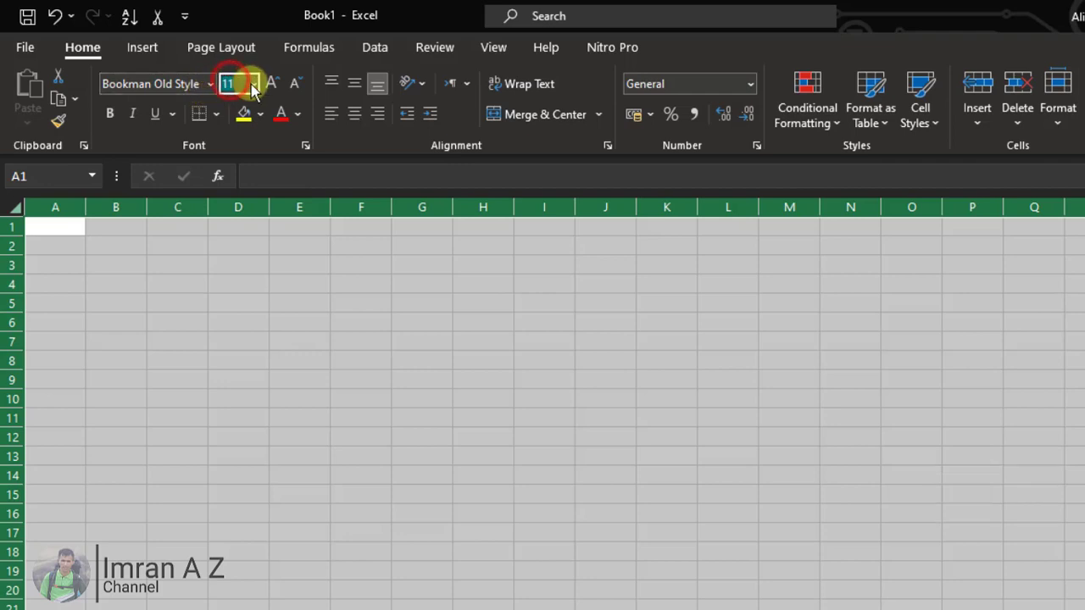
pyautogui.click(252, 84)
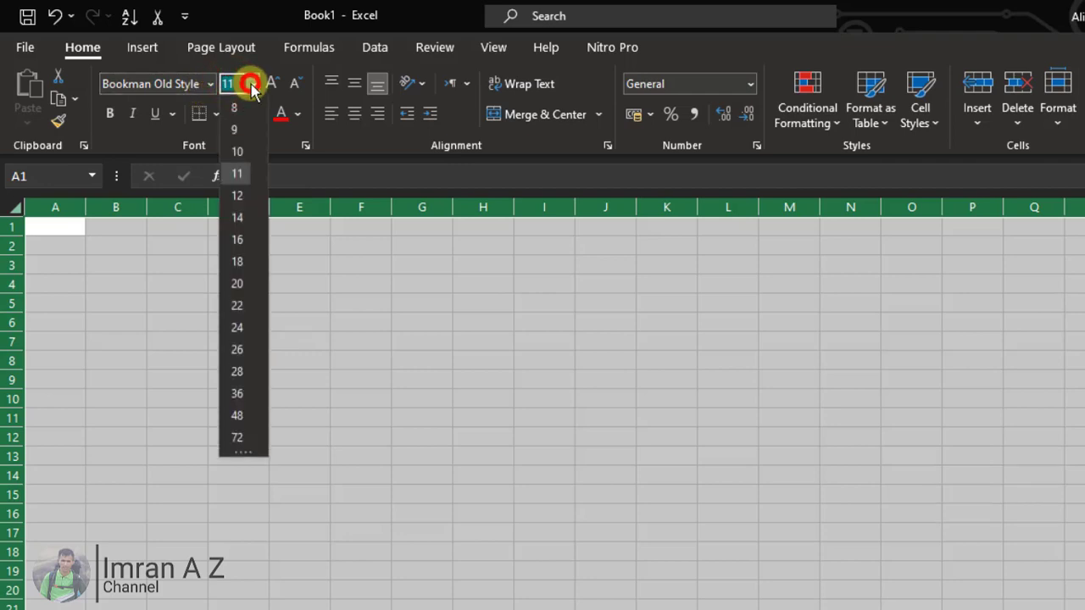
pyautogui.click(238, 196)
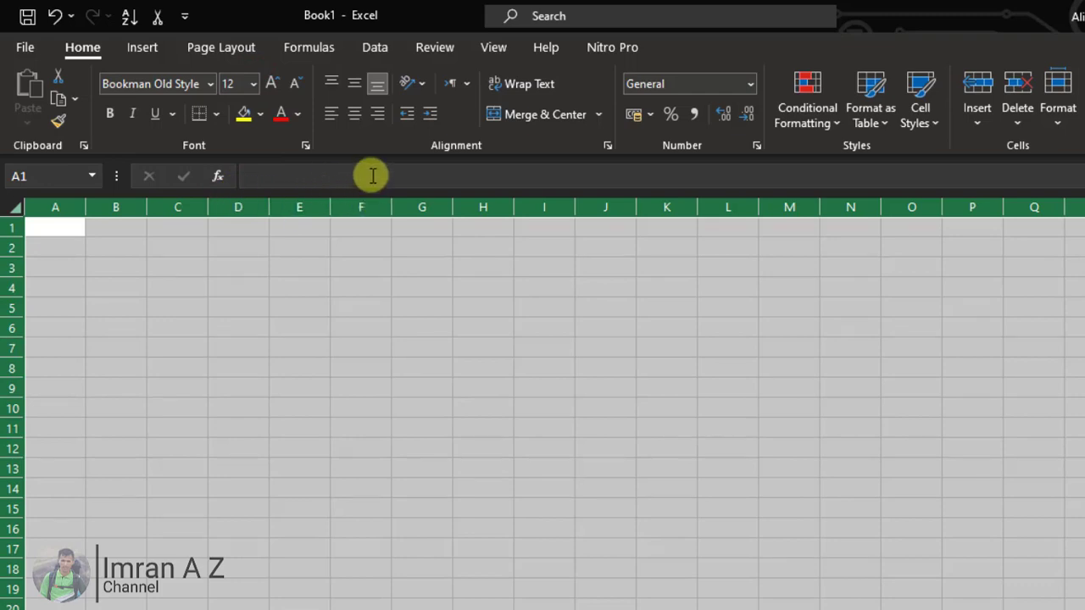
# Align all cells of the worksheet to the middle vertically and to the center horizontally
pyautogui.click(354, 85)
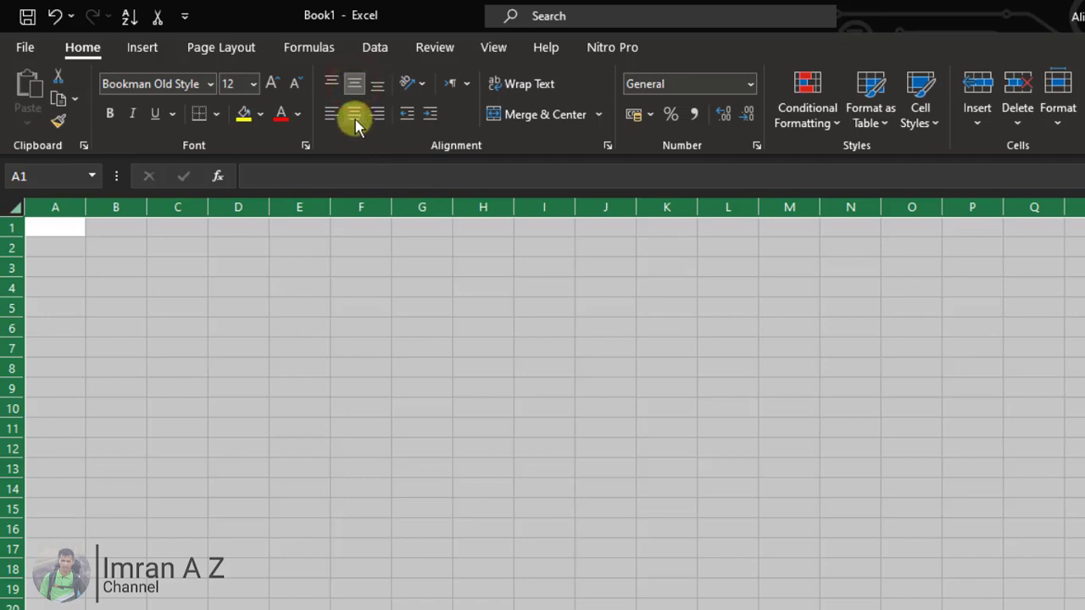
pyautogui.click(355, 119)
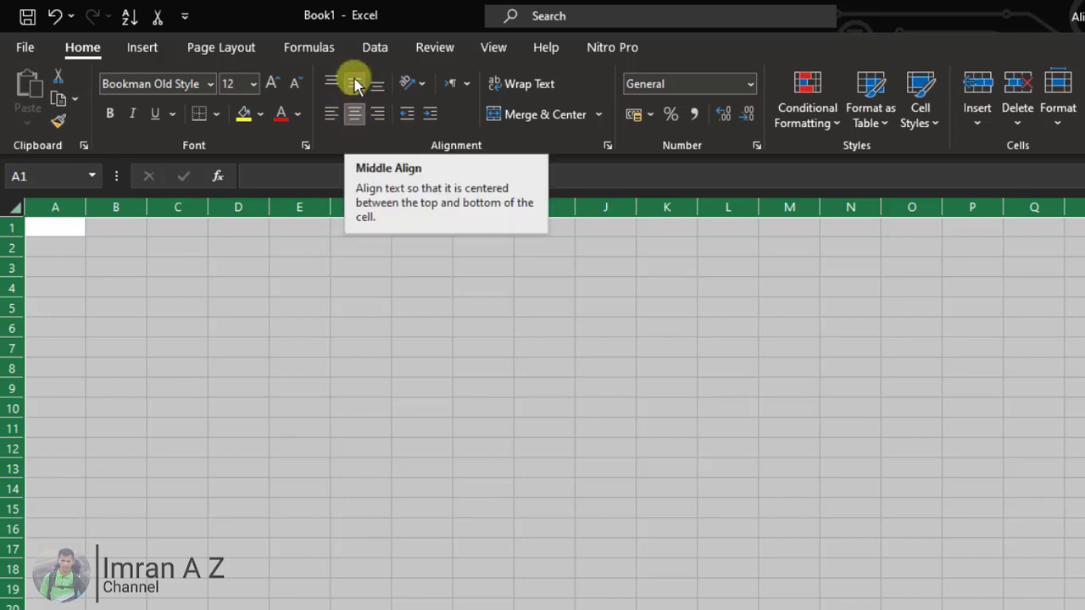
pyautogui.click(355, 83)
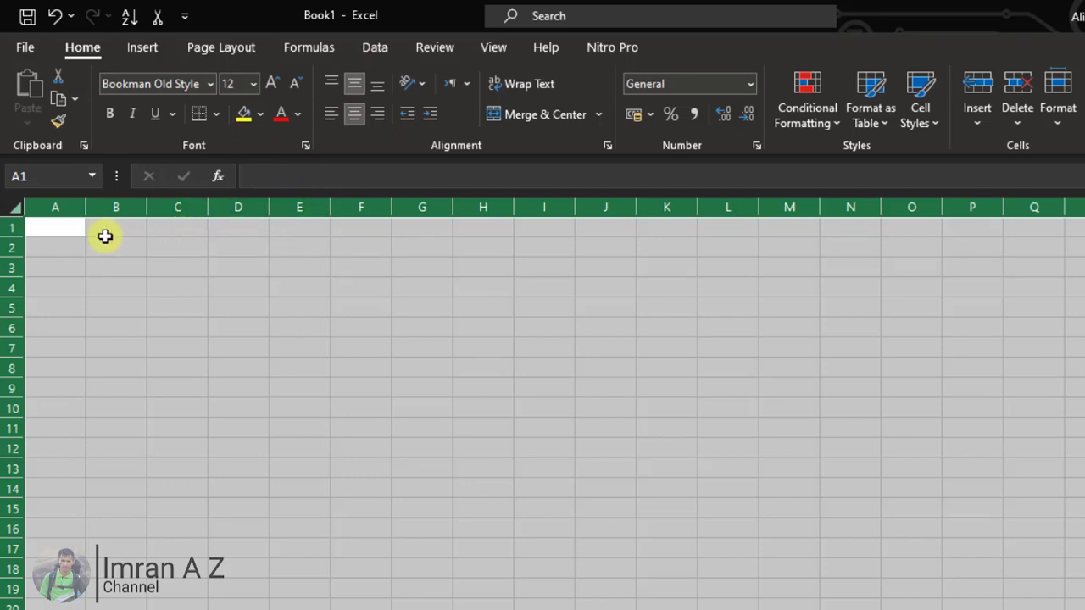
# Enter the title PENGAWALAN QODLO SHAUM RAMADHAN 1443H in cell A1
pyautogui.click(68, 226)
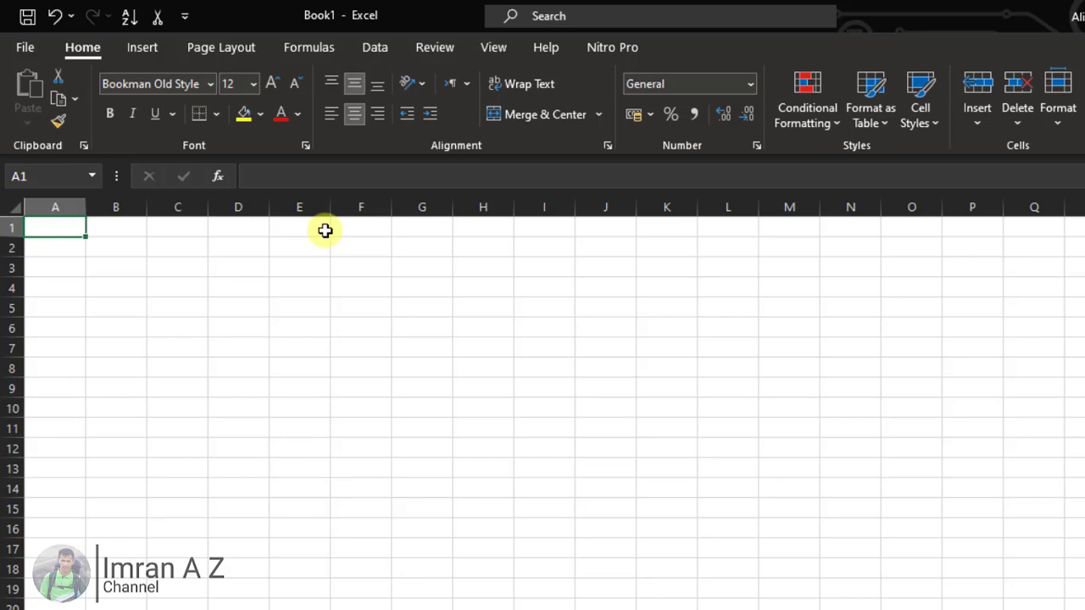
pyautogui.press('capslock')
pyautogui.write('PENGAWA')
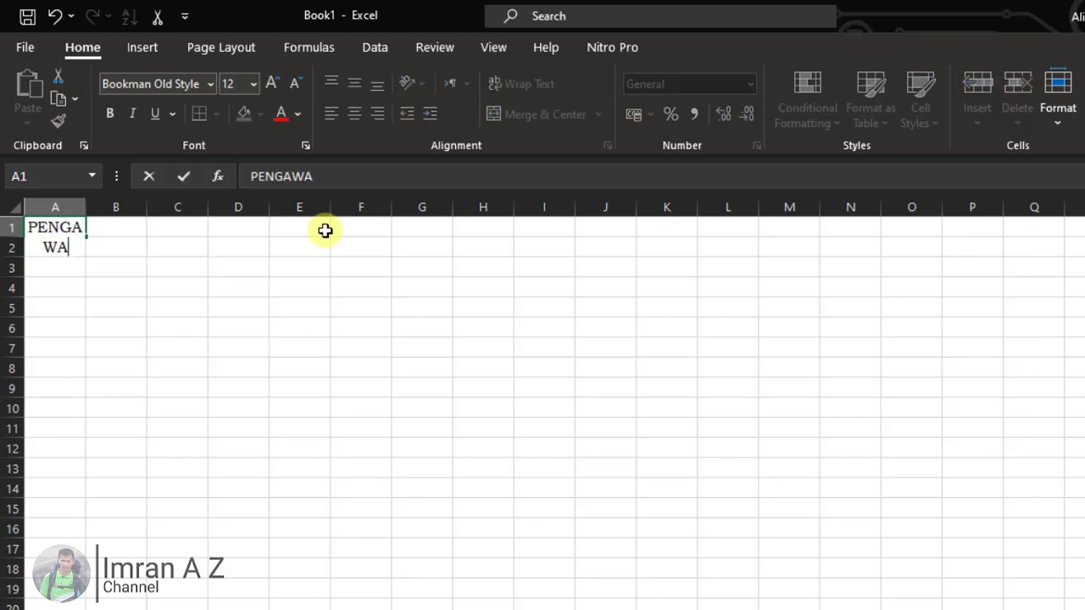
pyautogui.write('LAN QODLO')
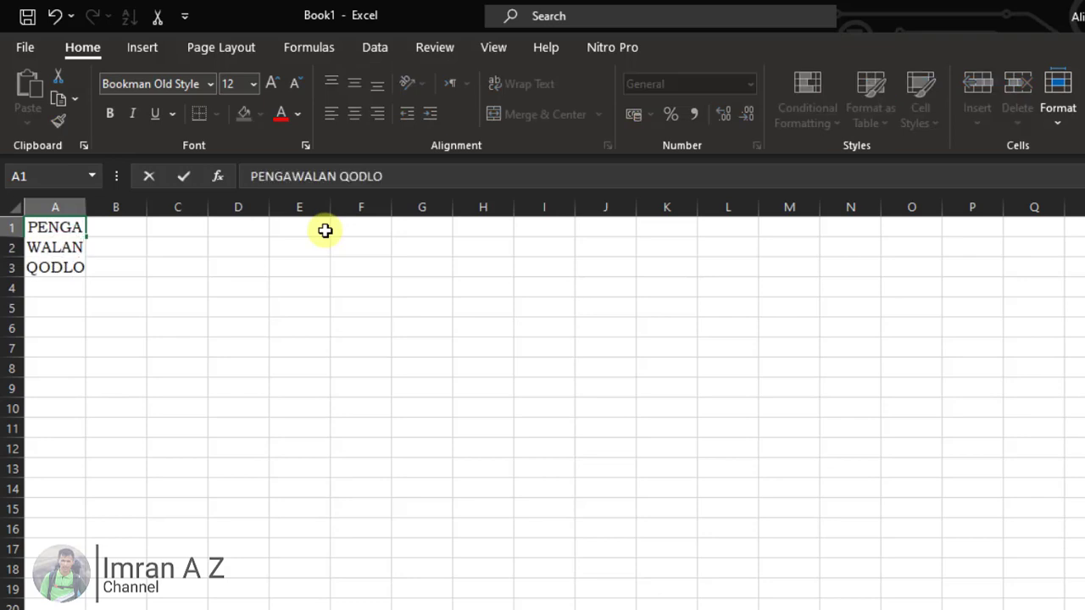
pyautogui.write(' SAH')
pyautogui.press('BackSpace')
pyautogui.press('BackSpace')
pyautogui.write('HAUM RAMADHAN ')
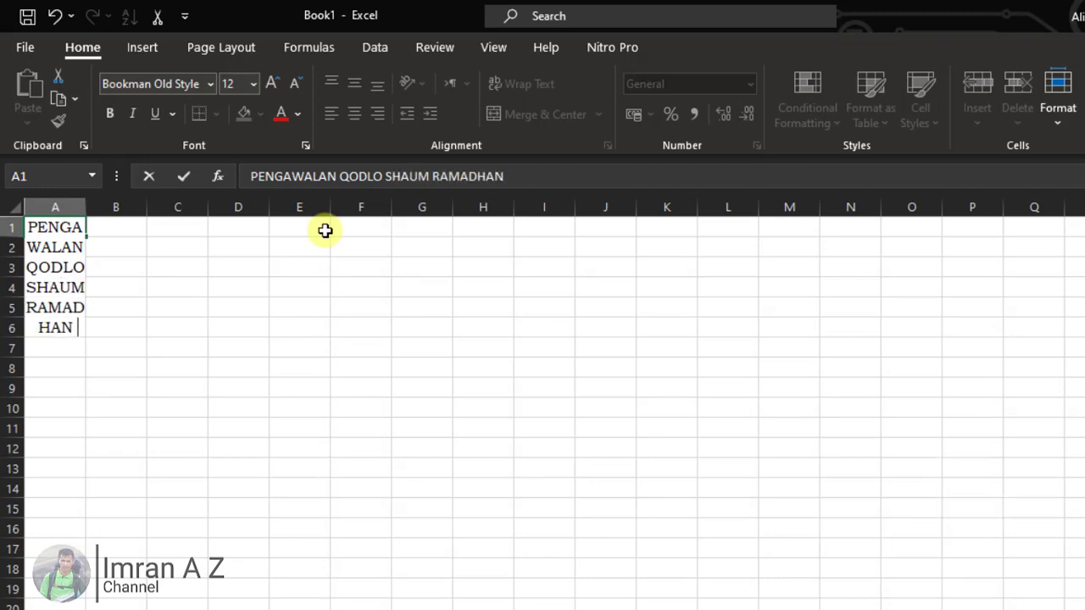
pyautogui.write('1443')
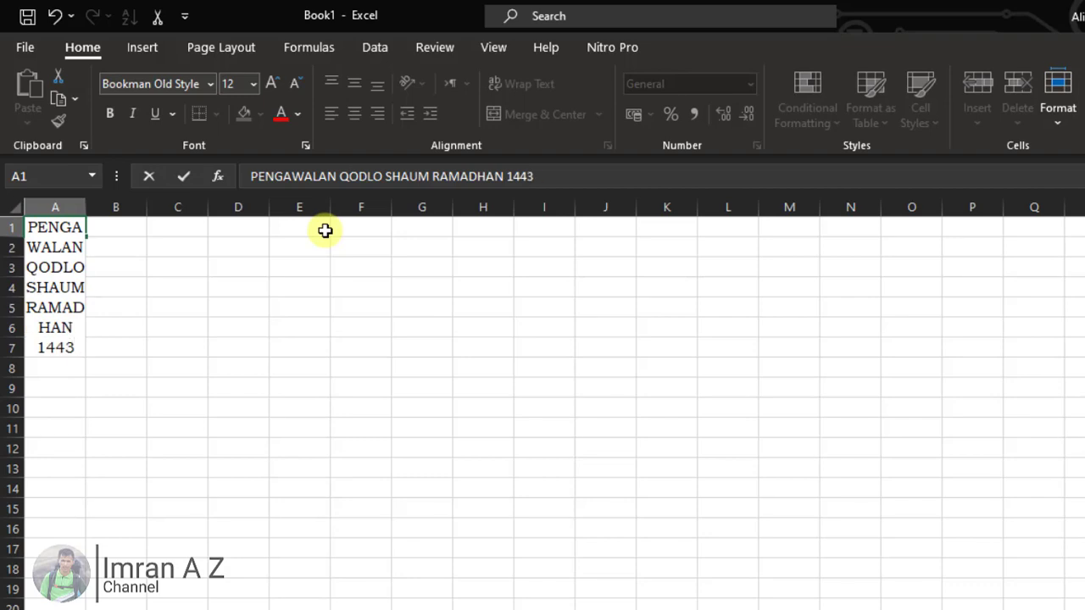
pyautogui.write('H')
pyautogui.press('Return')
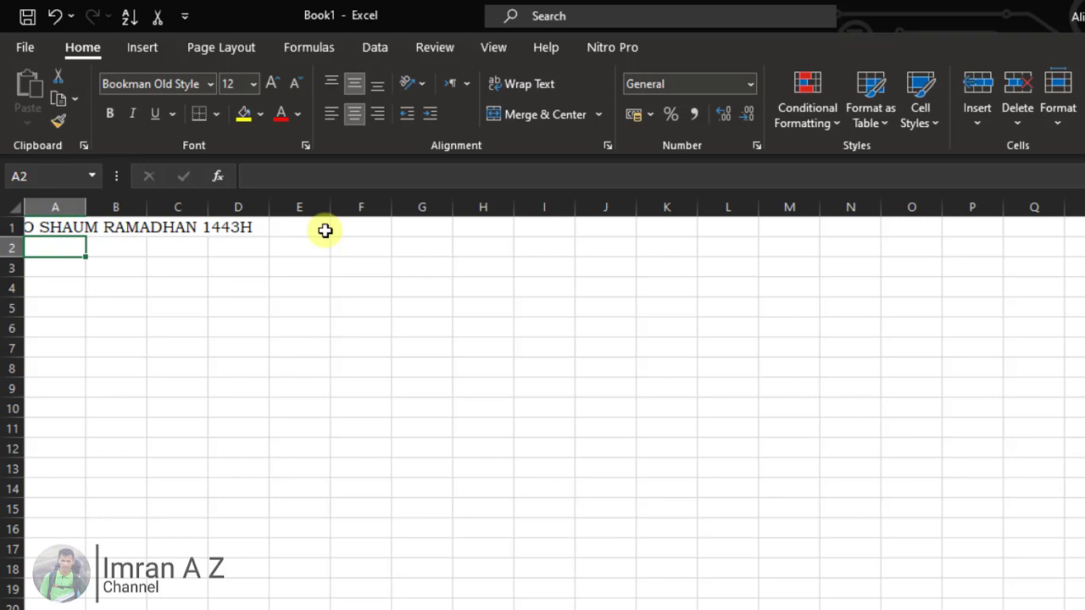
# Enter the subtitle KELUARGA followed by the family's name in A2, and left-align cells A1:A2
pyautogui.write('KELUARGA')
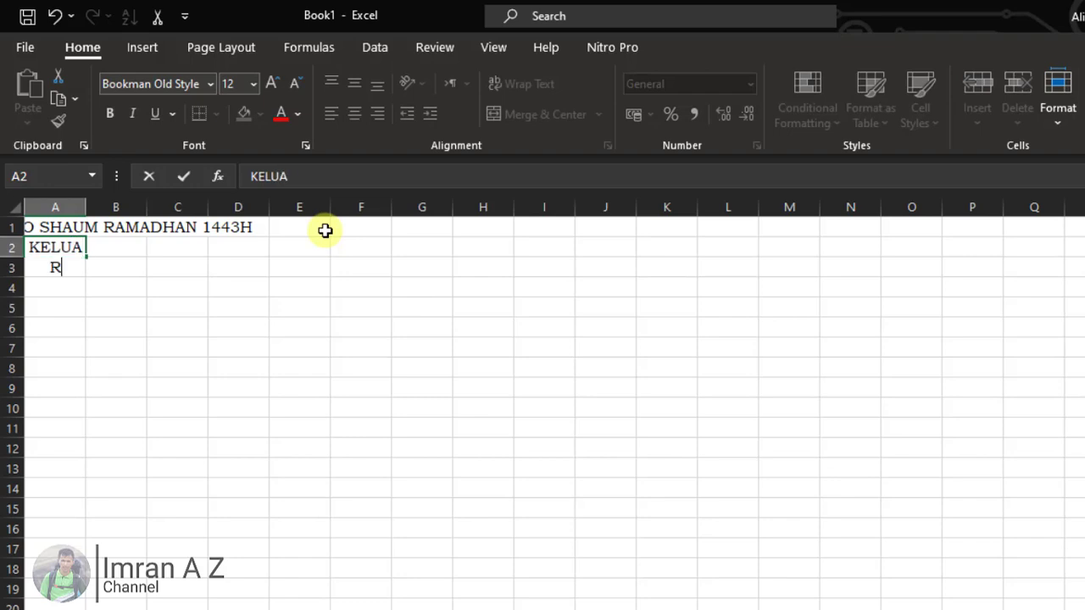
pyautogui.write(' IMRA')
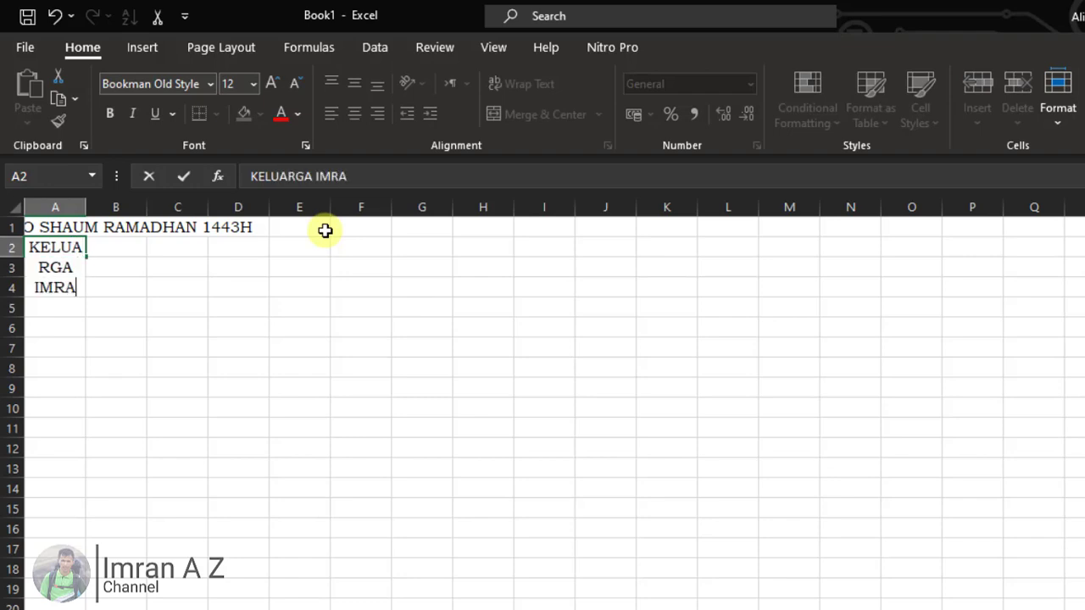
pyautogui.write('N')
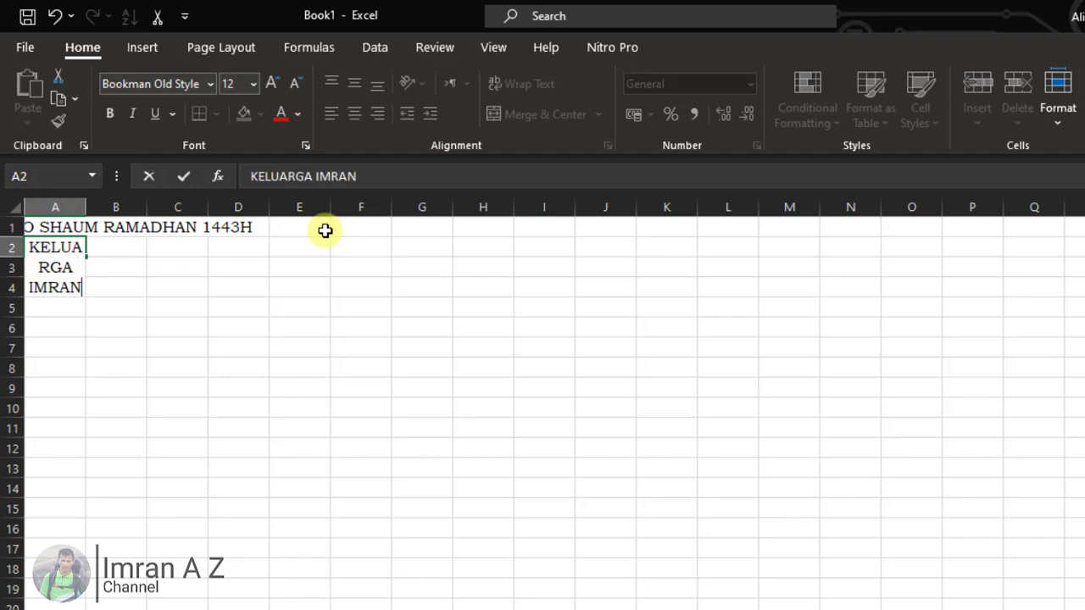
pyautogui.press('Return')
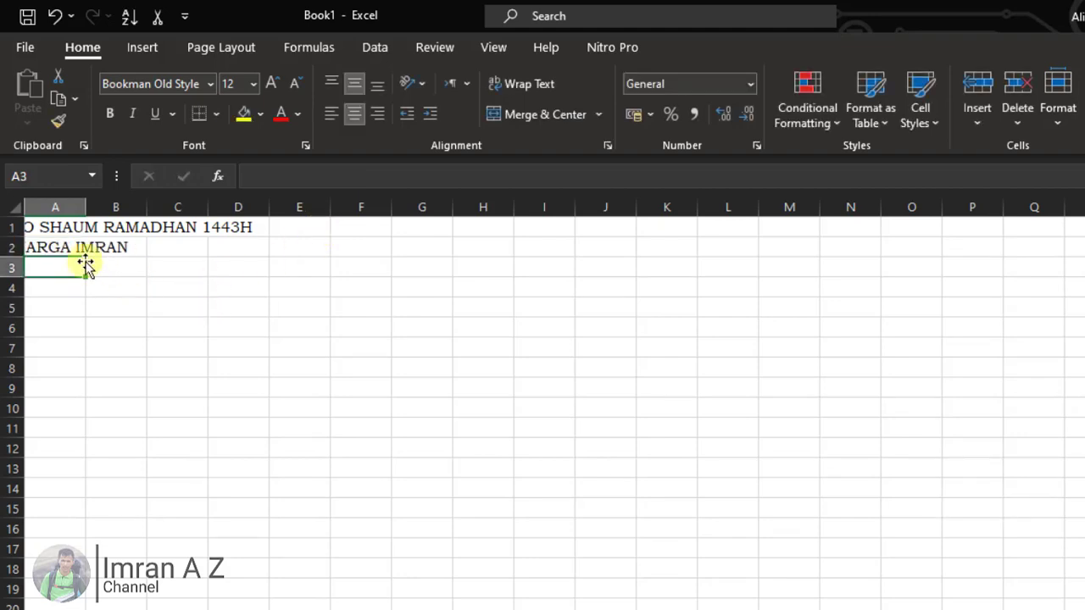
pyautogui.moveTo(56, 227); pyautogui.dragTo(64, 244)
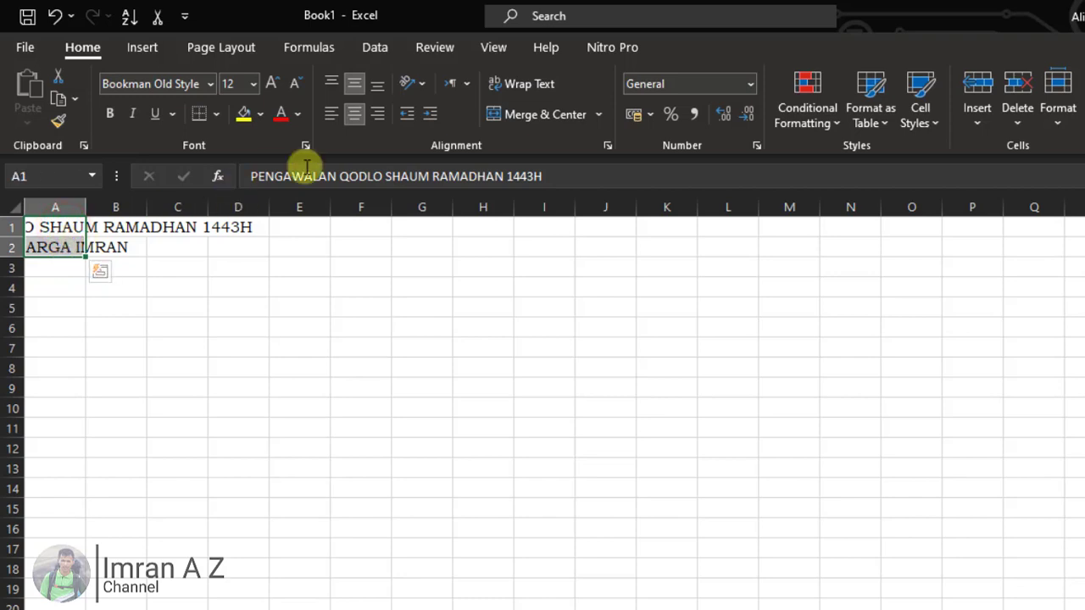
pyautogui.click(330, 116)
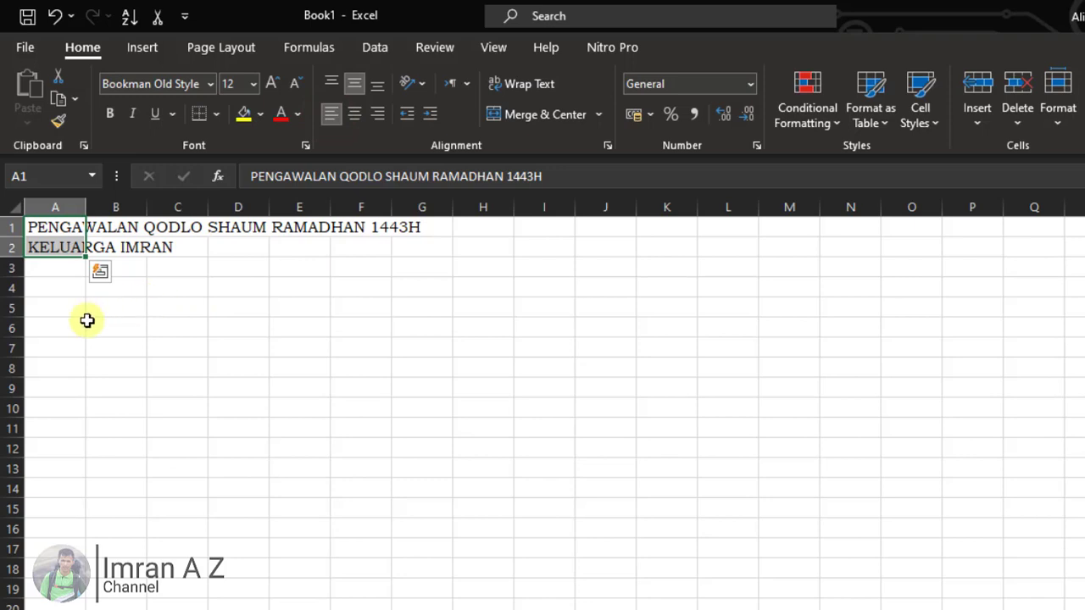
# Enter the column headers No, Nama, Jumlah Qodlo and Tunai Qodlo in cells A3 to D3
pyautogui.click(46, 269)
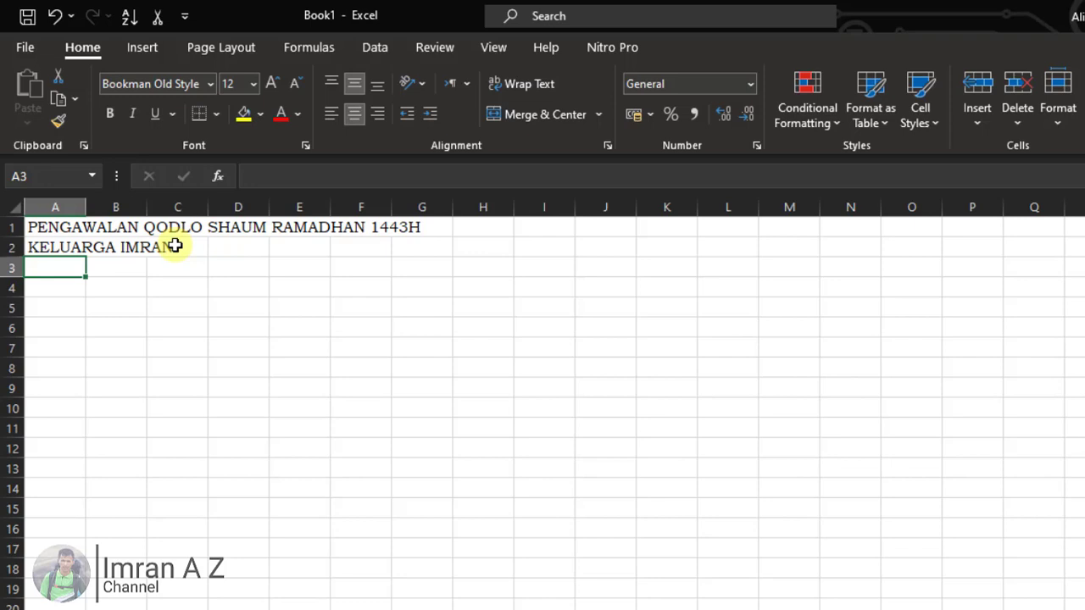
pyautogui.press('capslock')
pyautogui.write('No')
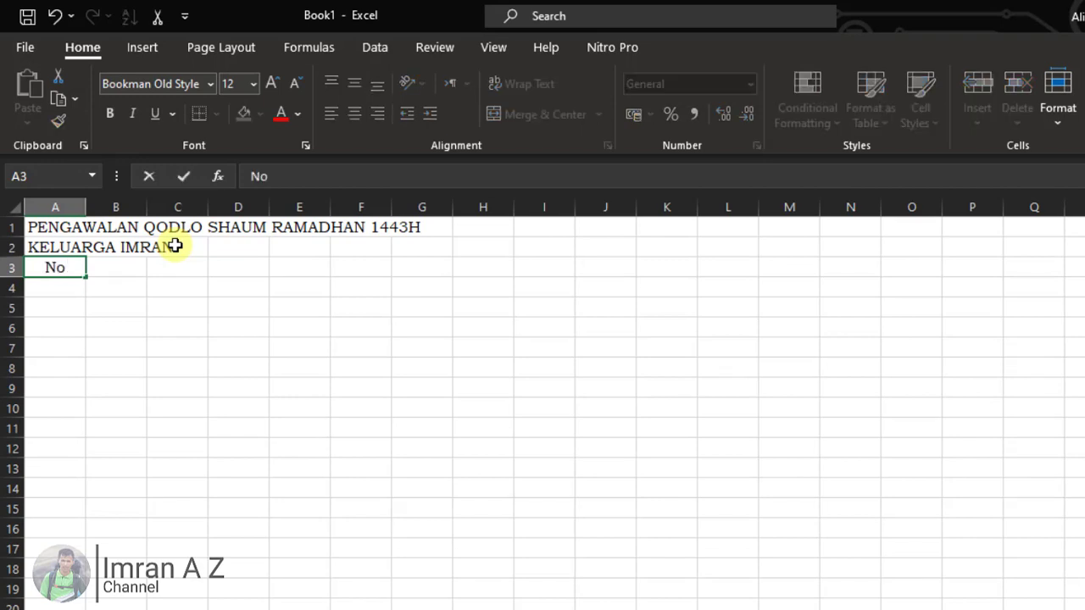
pyautogui.press('Right')
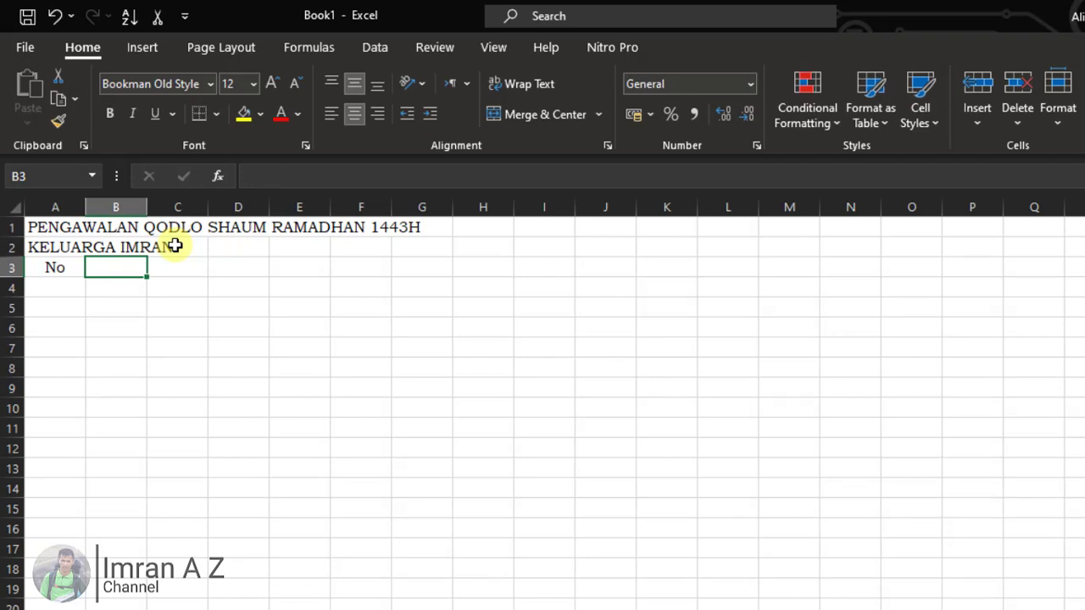
pyautogui.write('Nama')
pyautogui.press('Right')
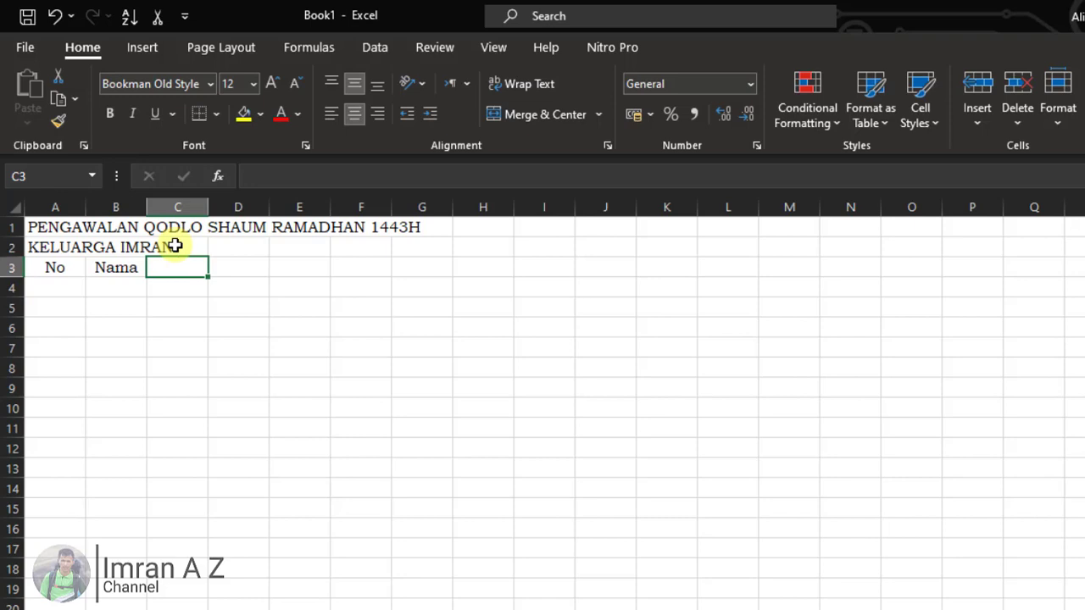
pyautogui.write('Jumlah Q')
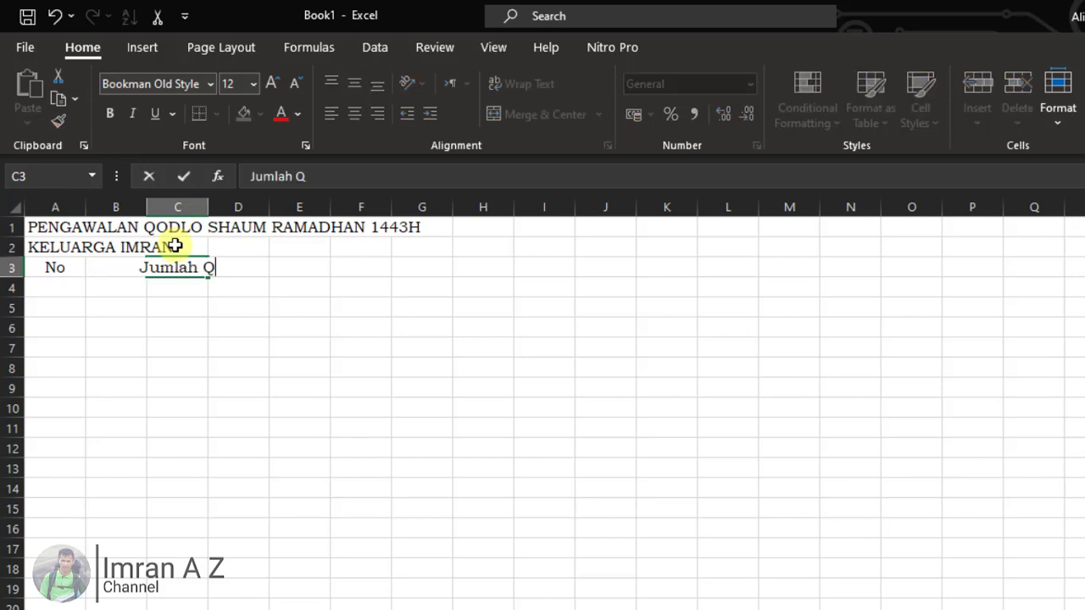
pyautogui.write('odlo')
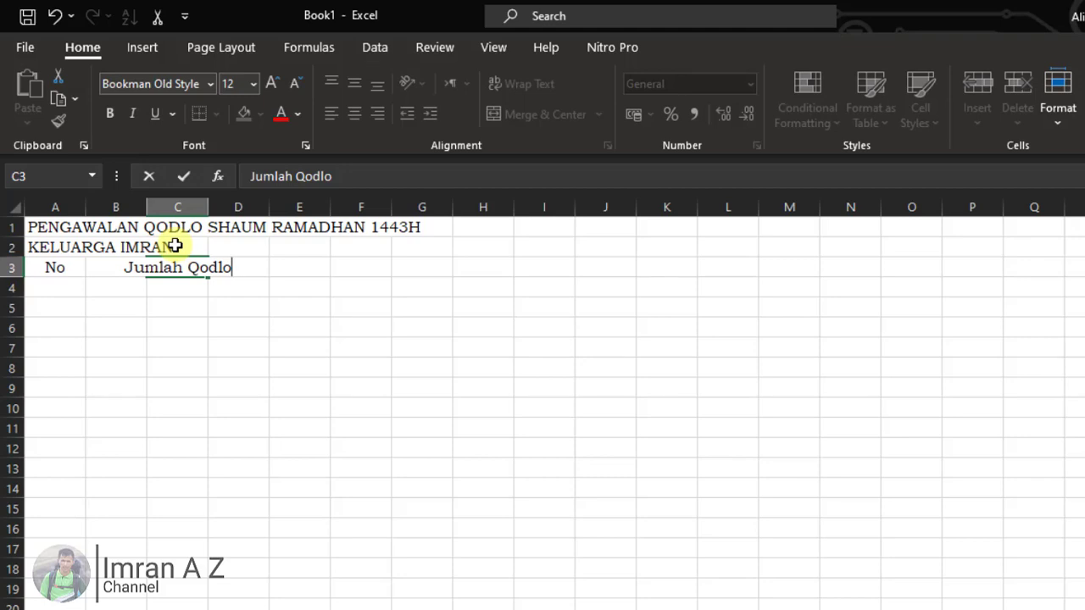
pyautogui.press('Right')
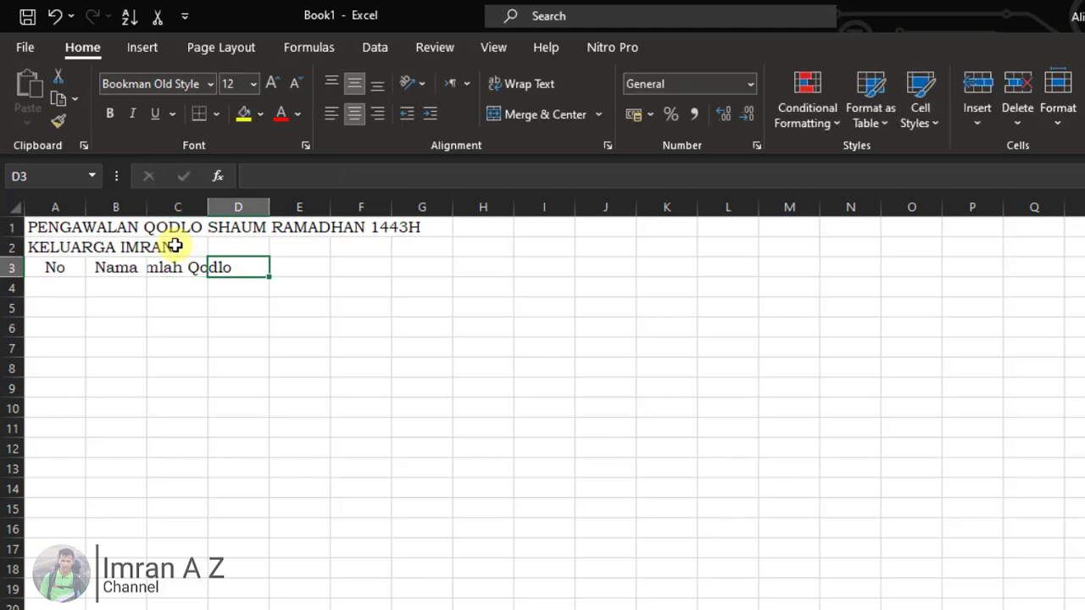
pyautogui.write('Tunai')
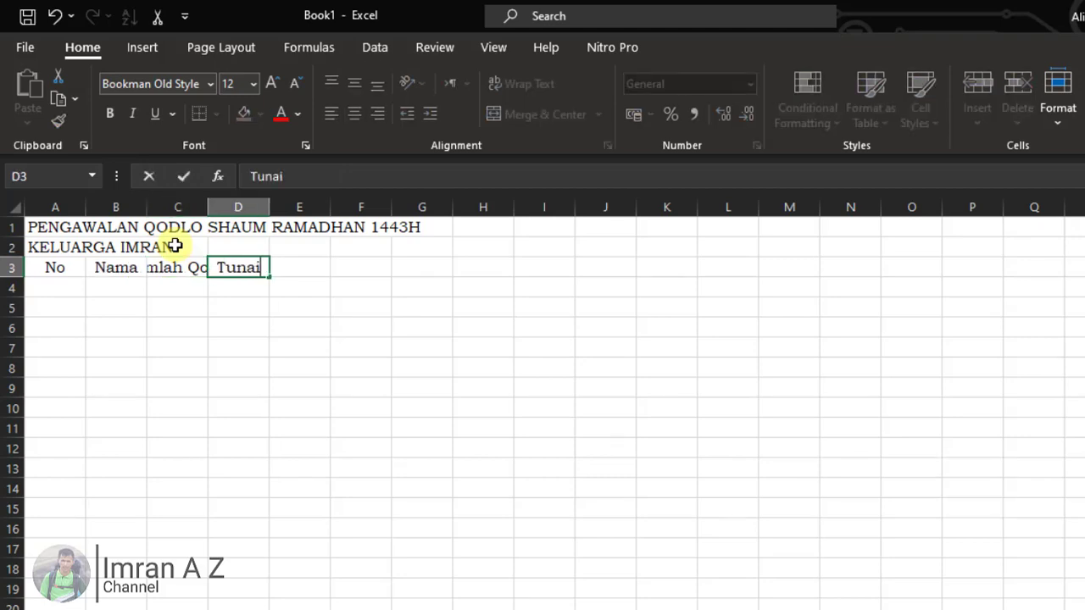
pyautogui.write(' Qodlo')
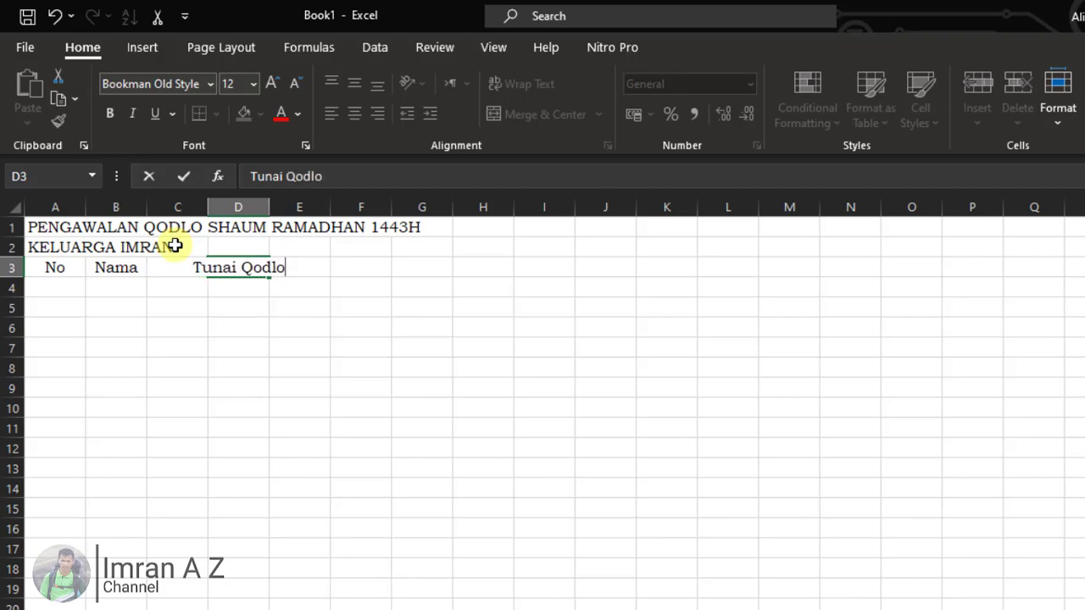
pyautogui.press('Down')
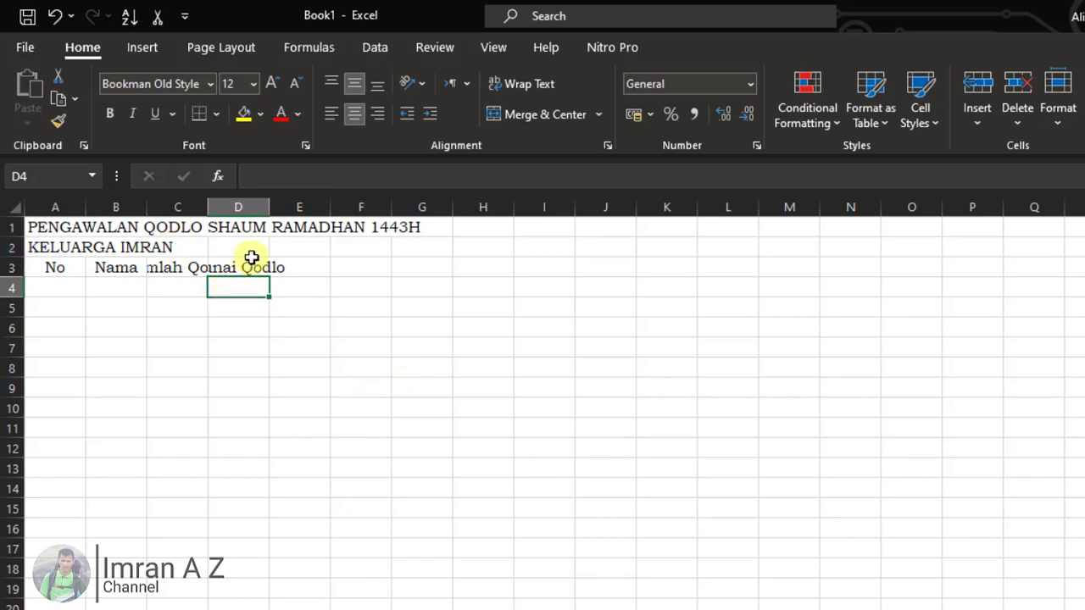
# Enter Mei in D4 and Jun in E4, and fill the month series from Jun across to Apr in O4
pyautogui.write('Mei')
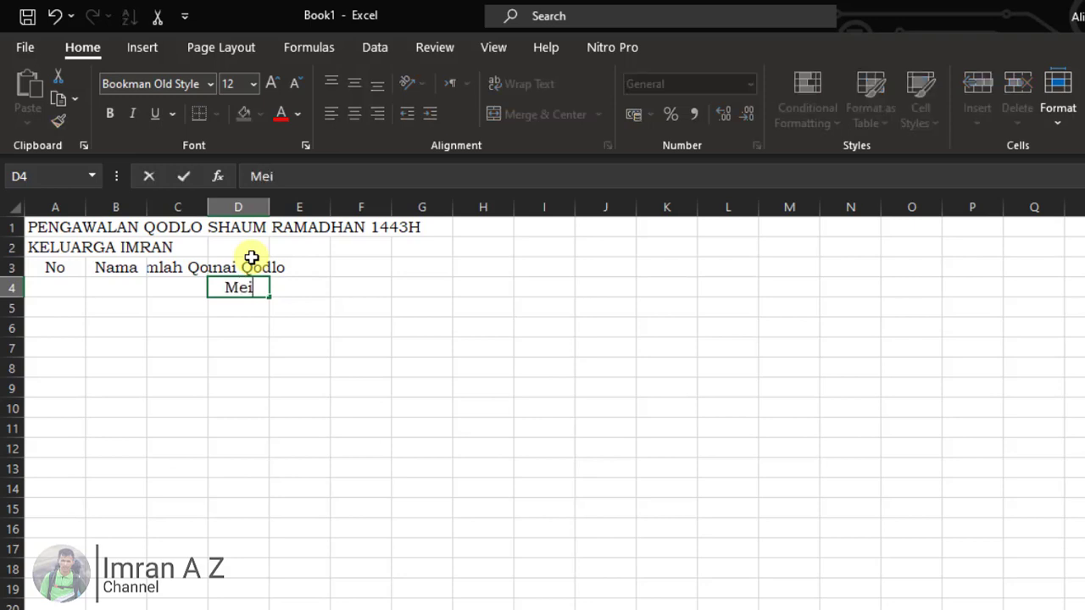
pyautogui.press('Right')
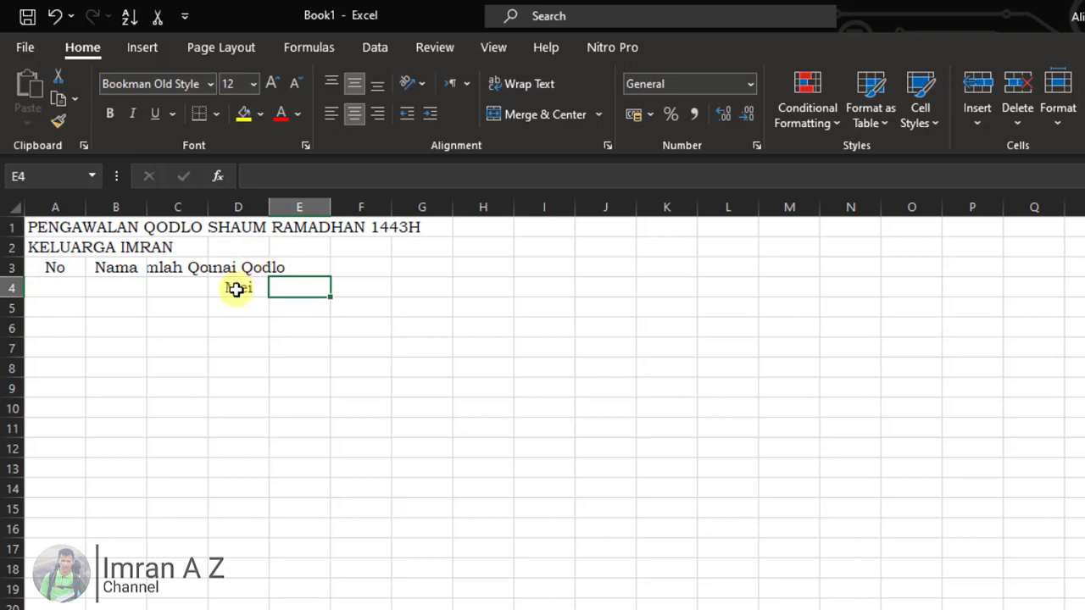
pyautogui.write('Juni')
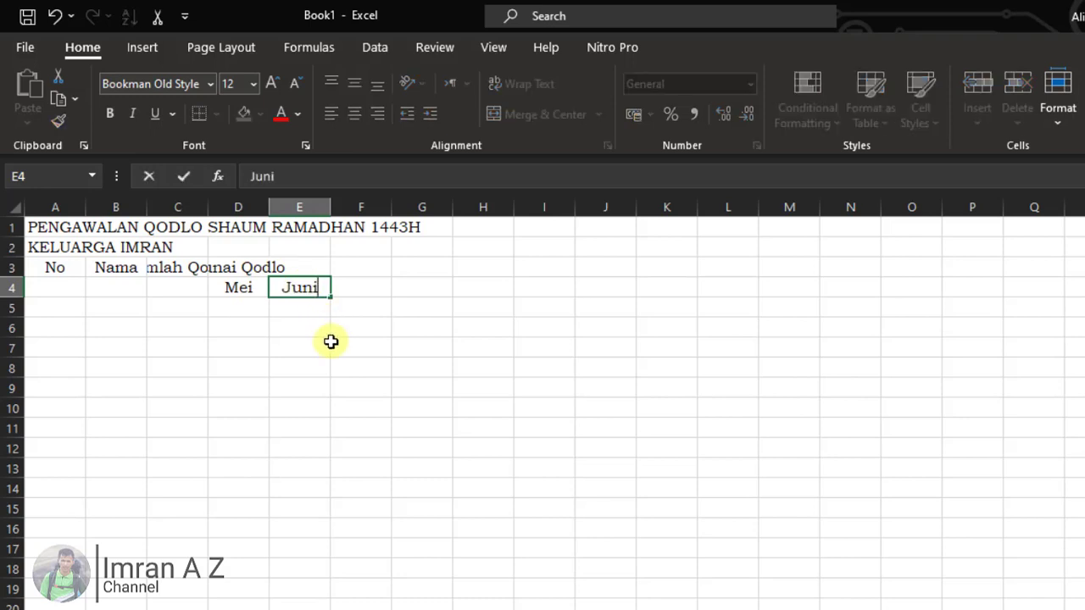
pyautogui.press('BackSpace')
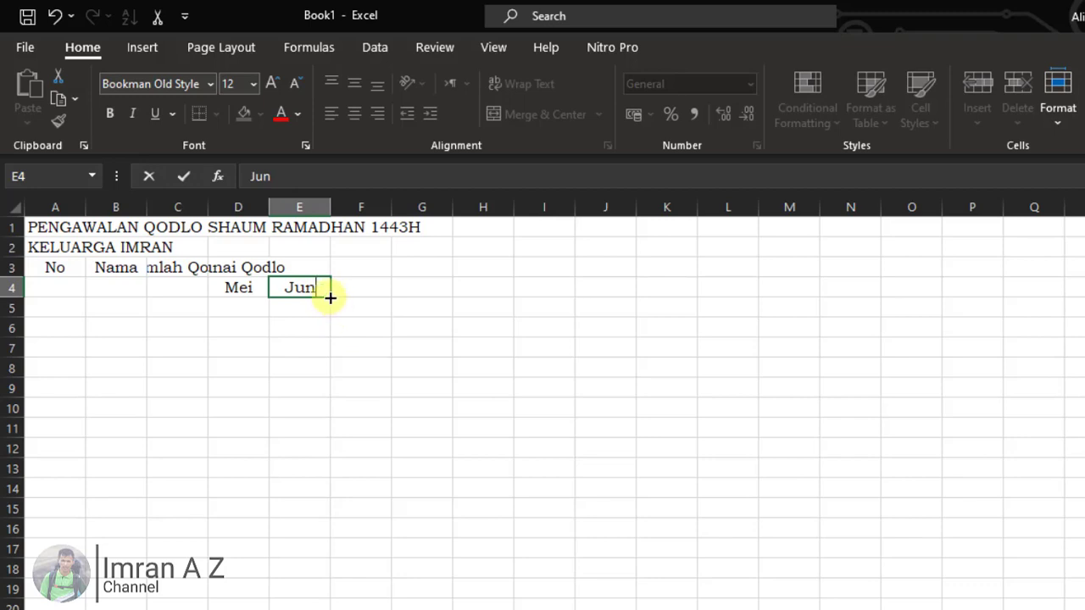
pyautogui.moveTo(330, 298); pyautogui.dragTo(923, 291)
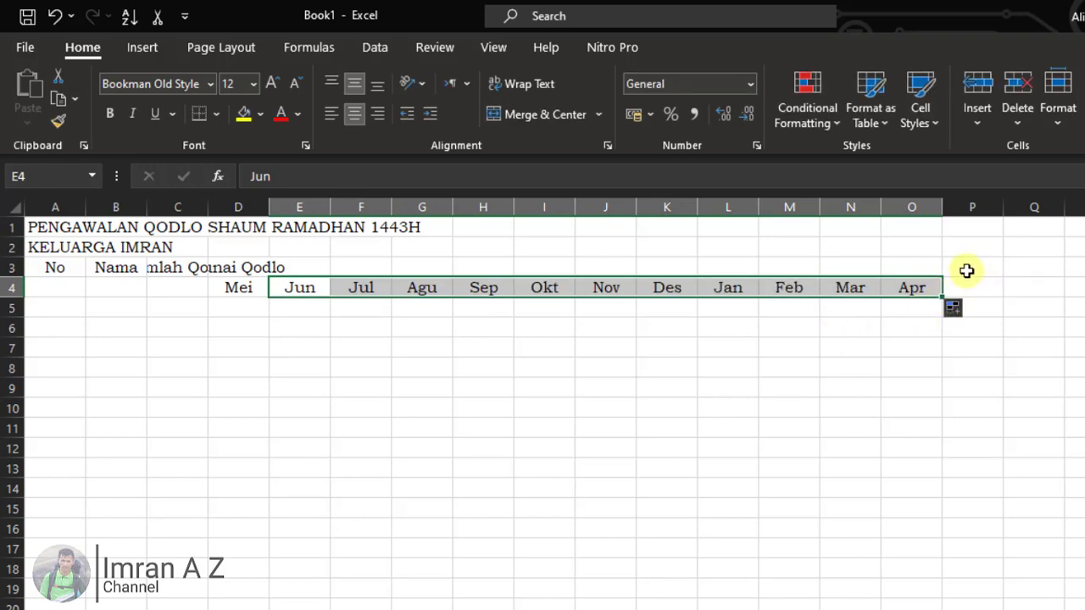
# Enter the header Total Tunai in P3 with the subheaders Jumlah in P4 and % in Q4
pyautogui.click(966, 268)
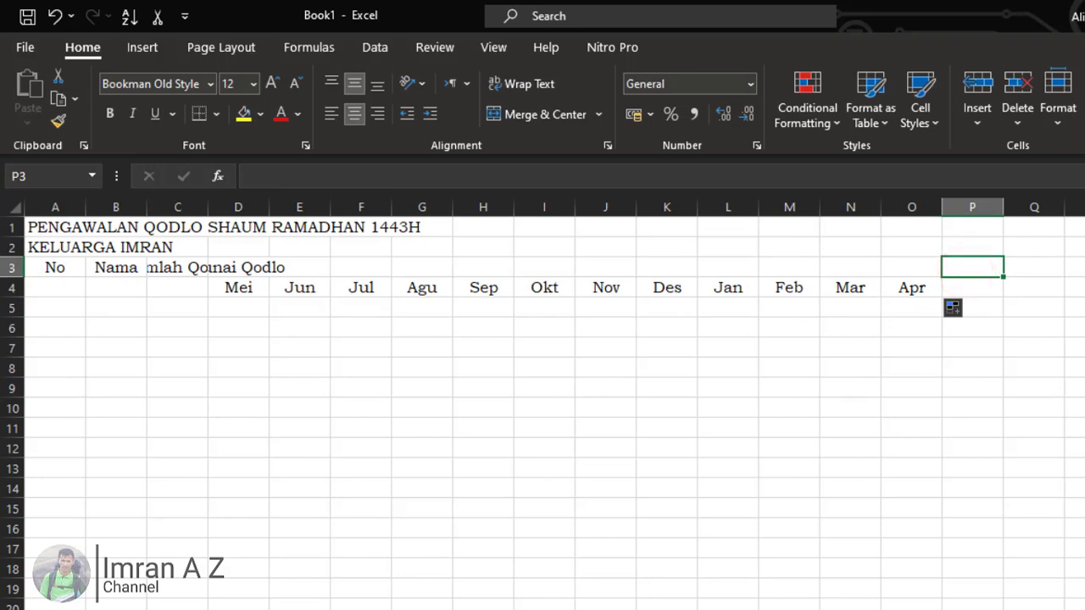
pyautogui.write('Tota')
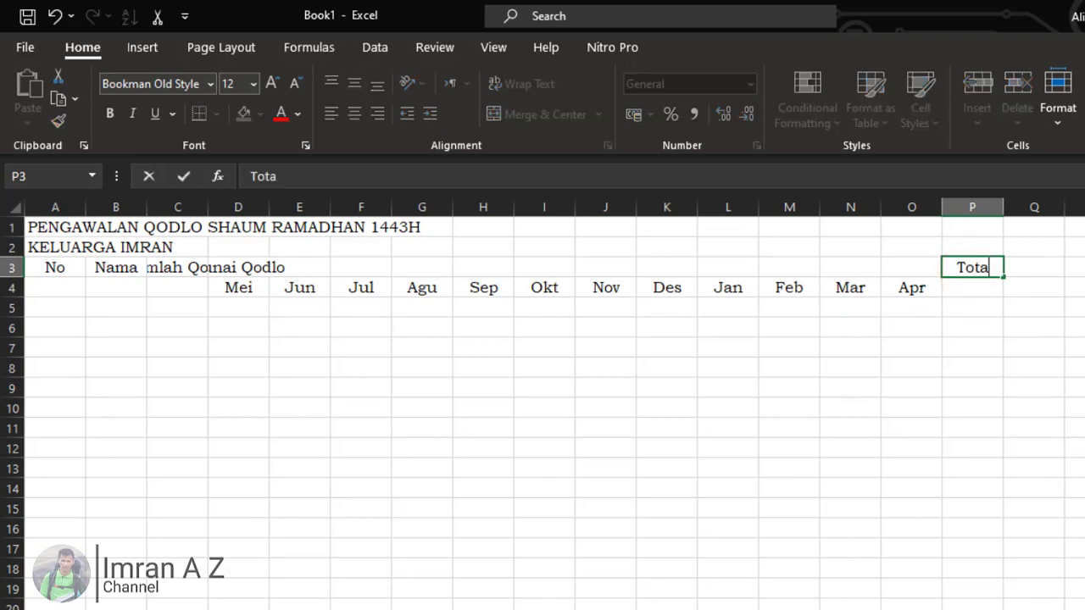
pyautogui.write('l Tunai')
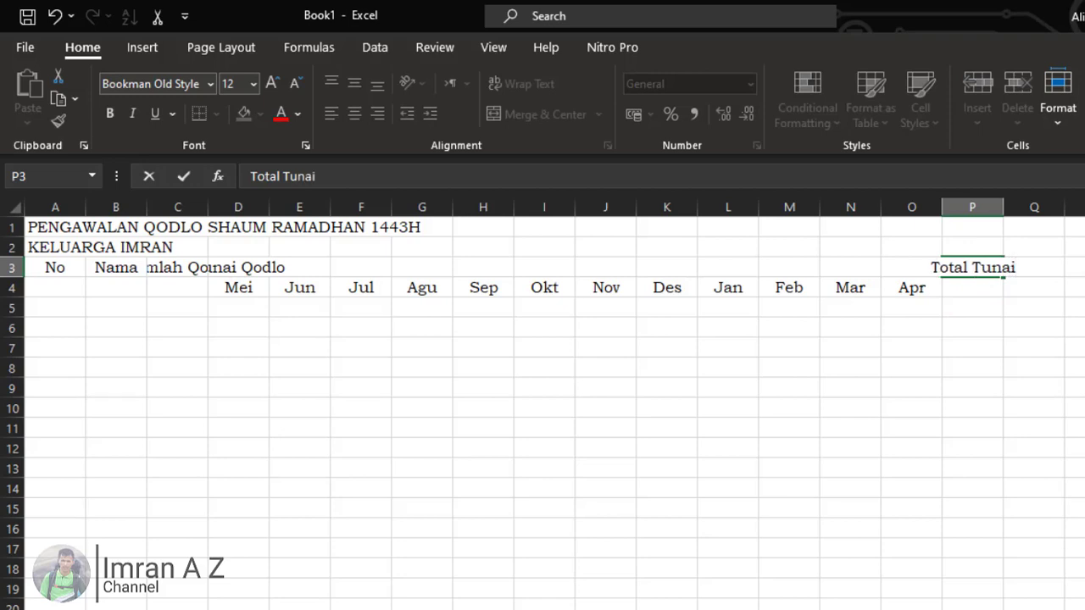
pyautogui.press('Return')
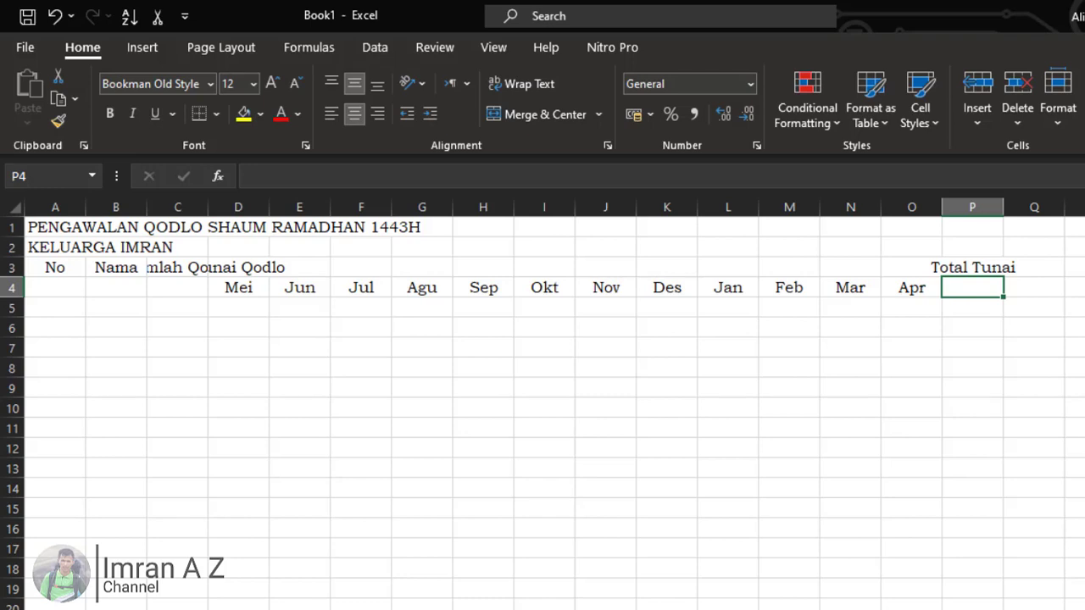
pyautogui.write('Ju')
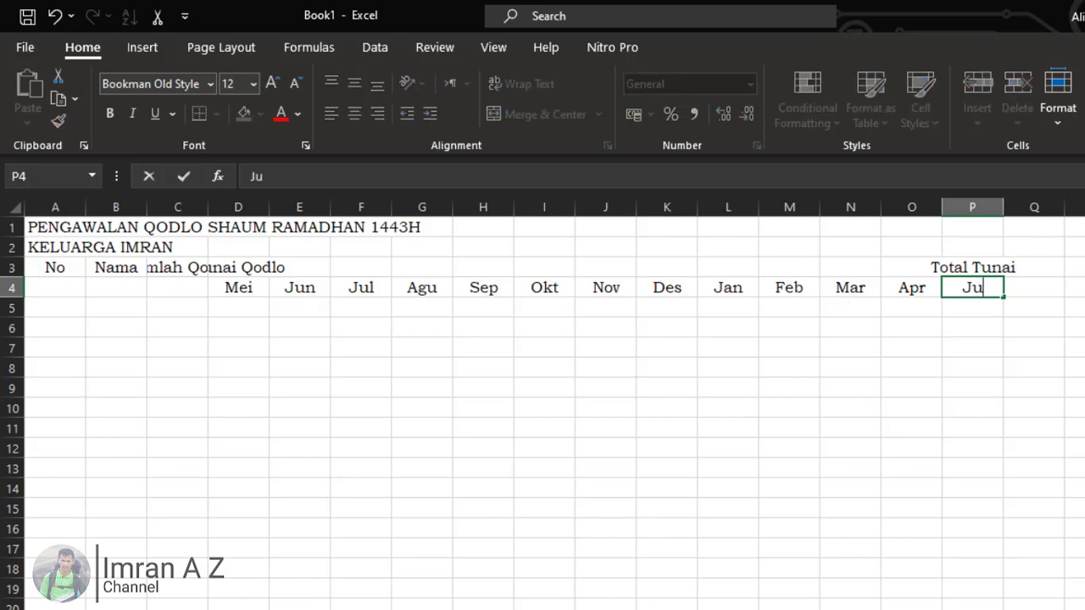
pyautogui.write('mlah')
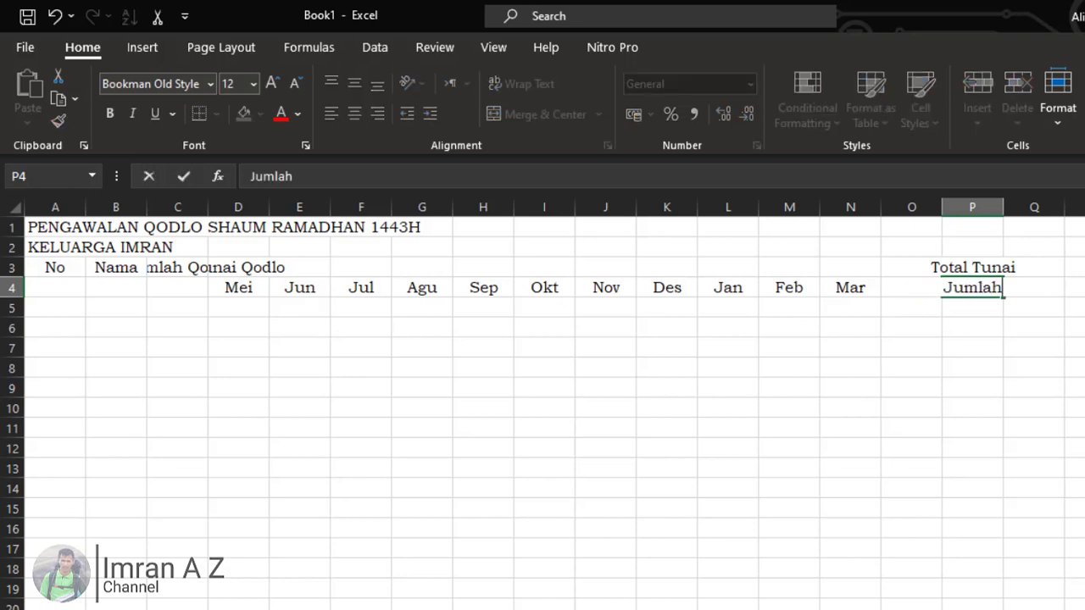
pyautogui.press('Right')
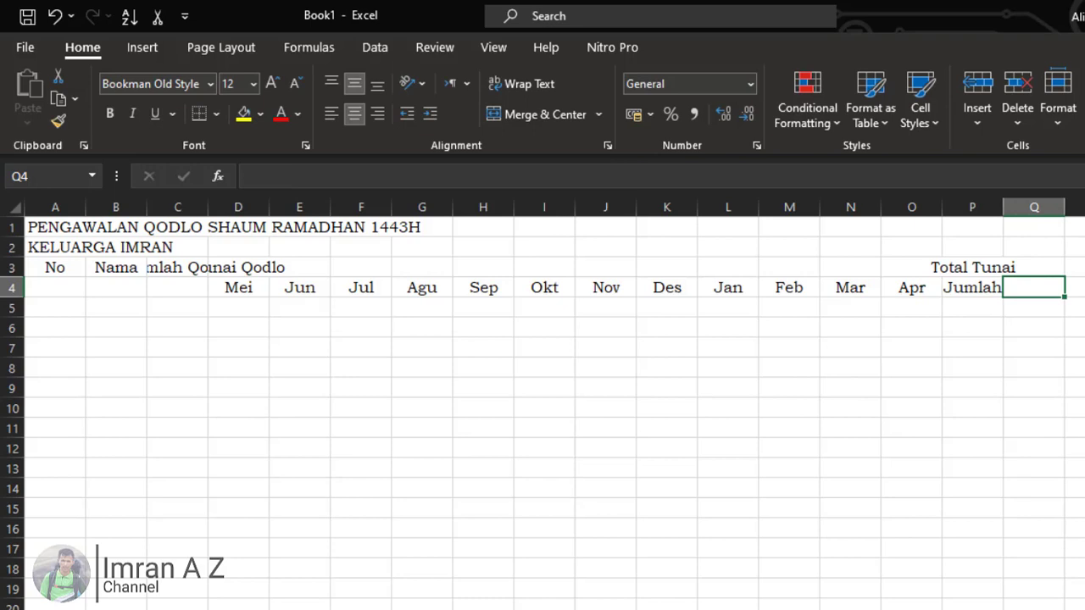
pyautogui.write('%')
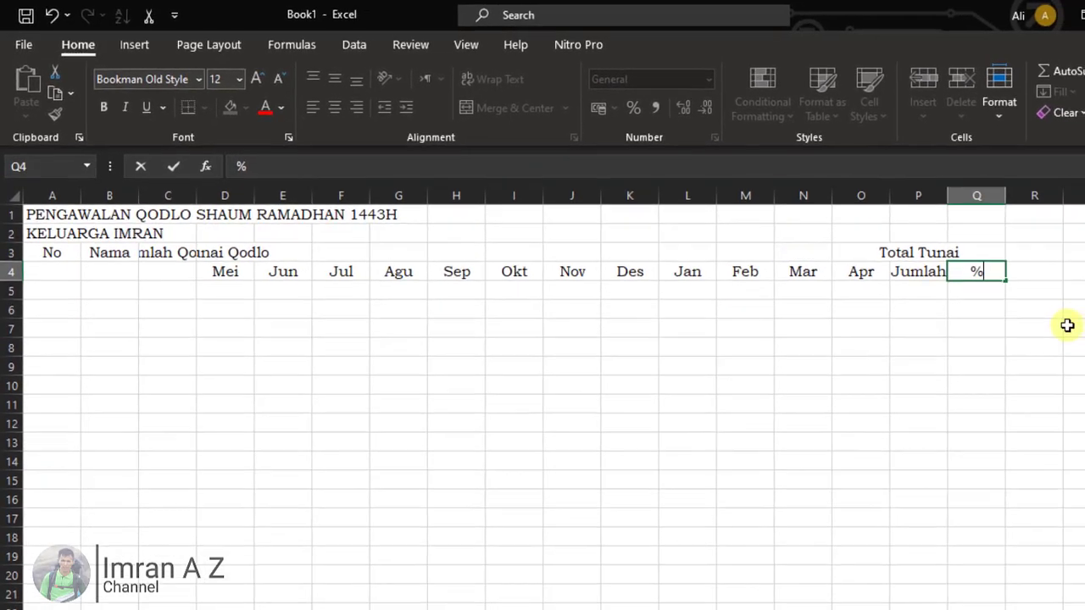
pyautogui.press('Right')
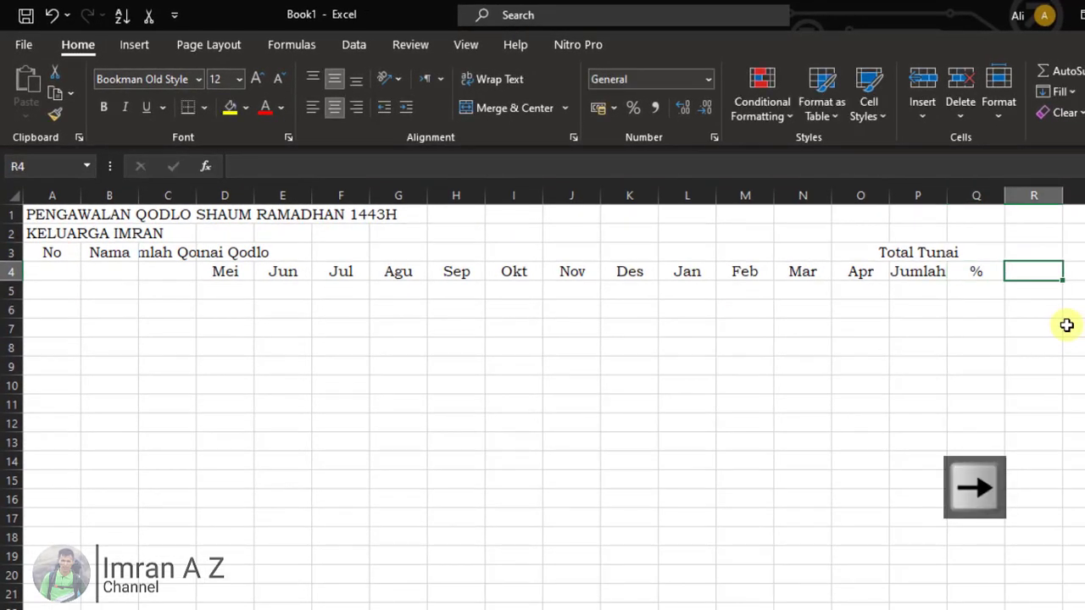
# Enter the header Sisa Qodlo in cell R3
pyautogui.press('Up')
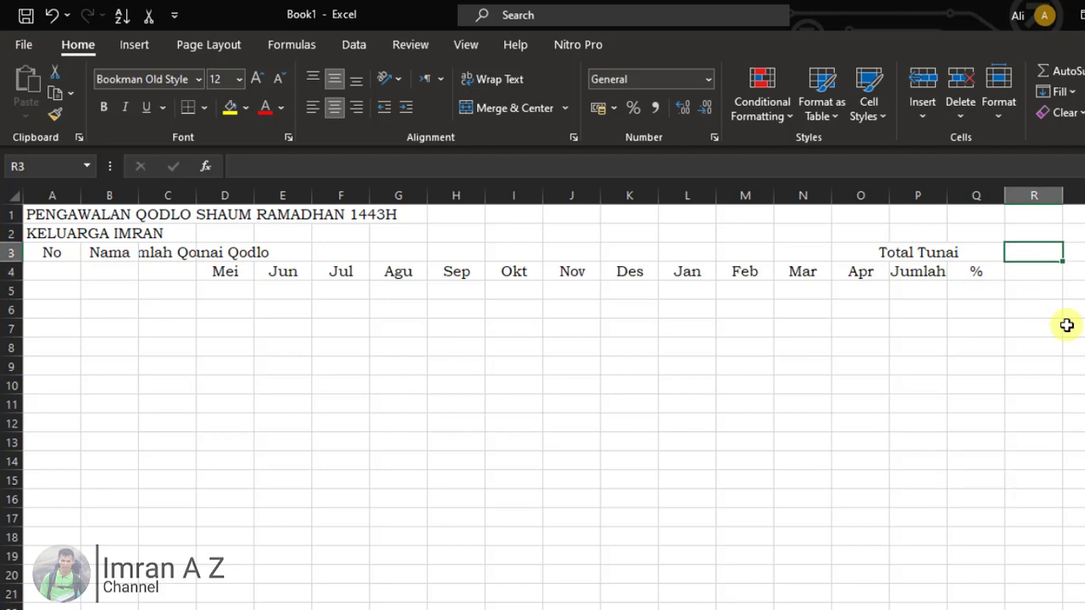
pyautogui.write('Sis')
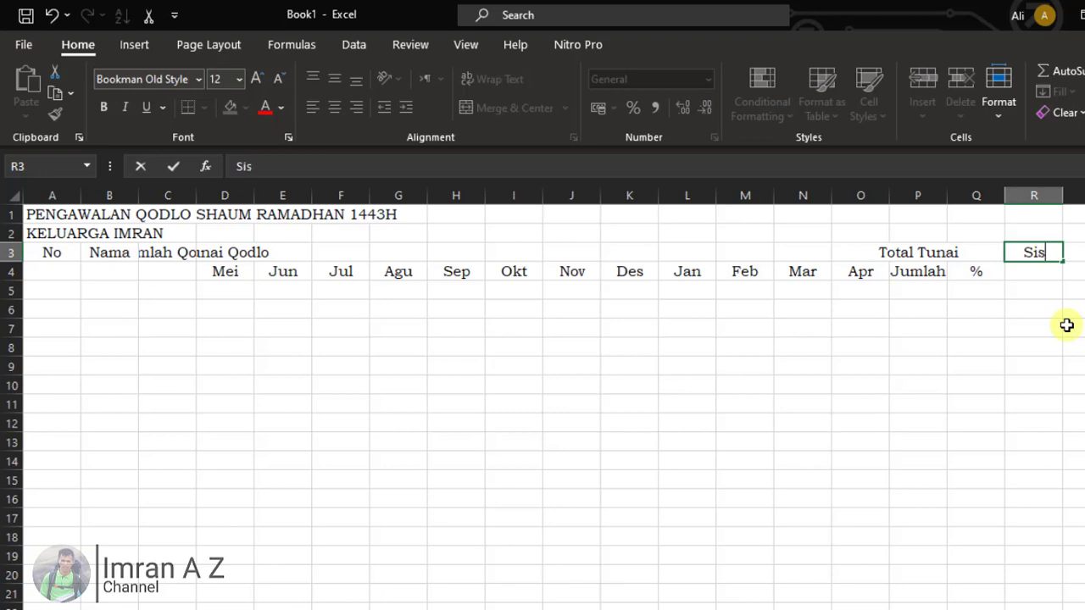
pyautogui.write('a Qodlo')
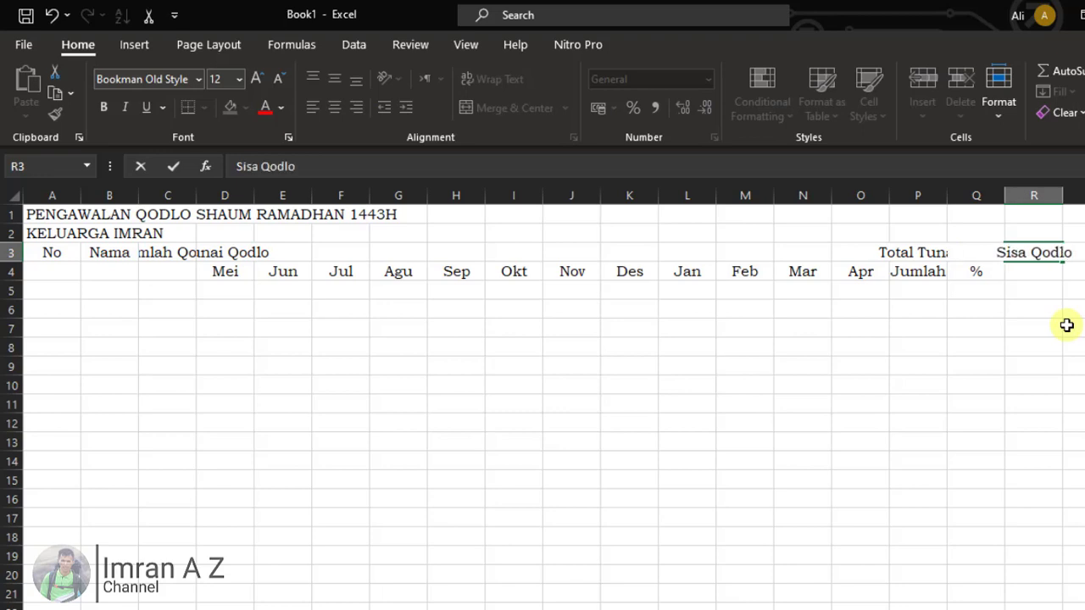
pyautogui.press('Return')
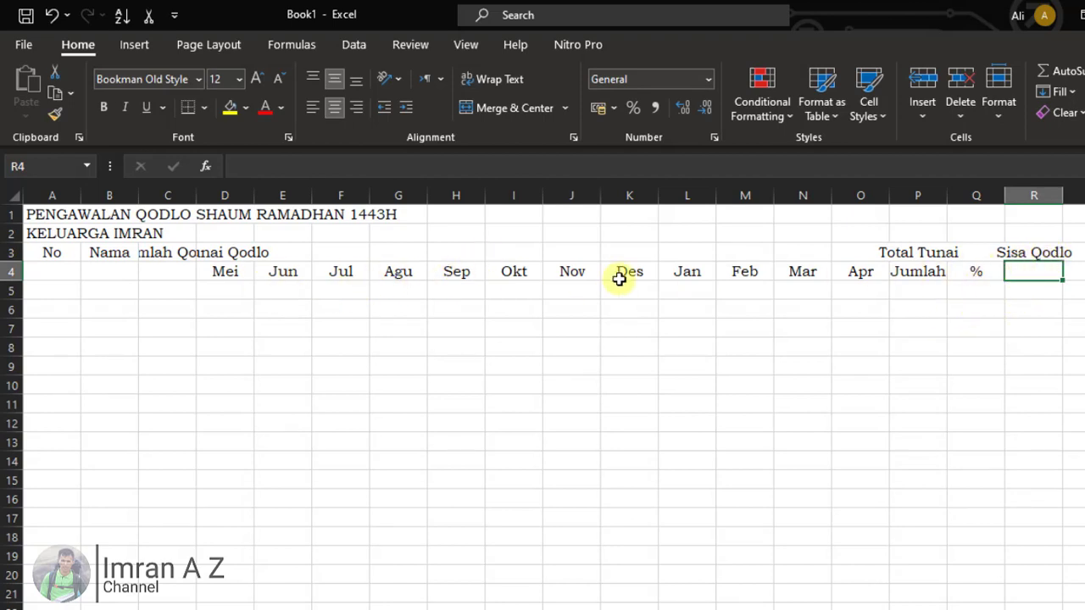
# Merge and center the No, Nama and Jumlah Qodlo headers over rows 3 and 4, each within its own column
pyautogui.click(54, 303)
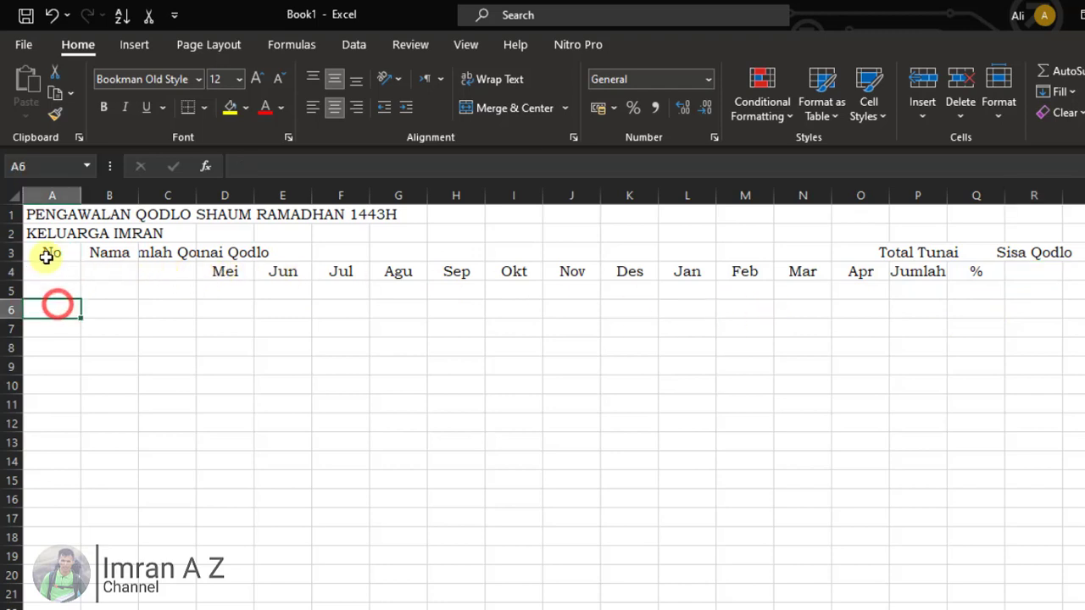
pyautogui.moveTo(51, 252); pyautogui.dragTo(49, 273)
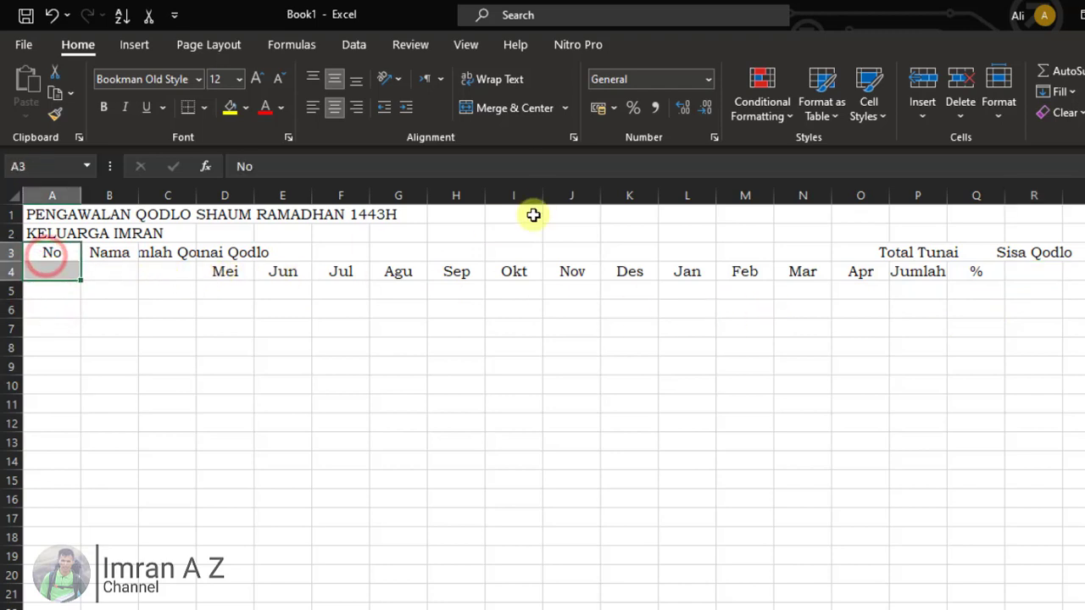
pyautogui.click(527, 108)
pyautogui.moveTo(109, 251); pyautogui.dragTo(101, 267)
pyautogui.click(511, 107)
pyautogui.moveTo(174, 252); pyautogui.dragTo(174, 269)
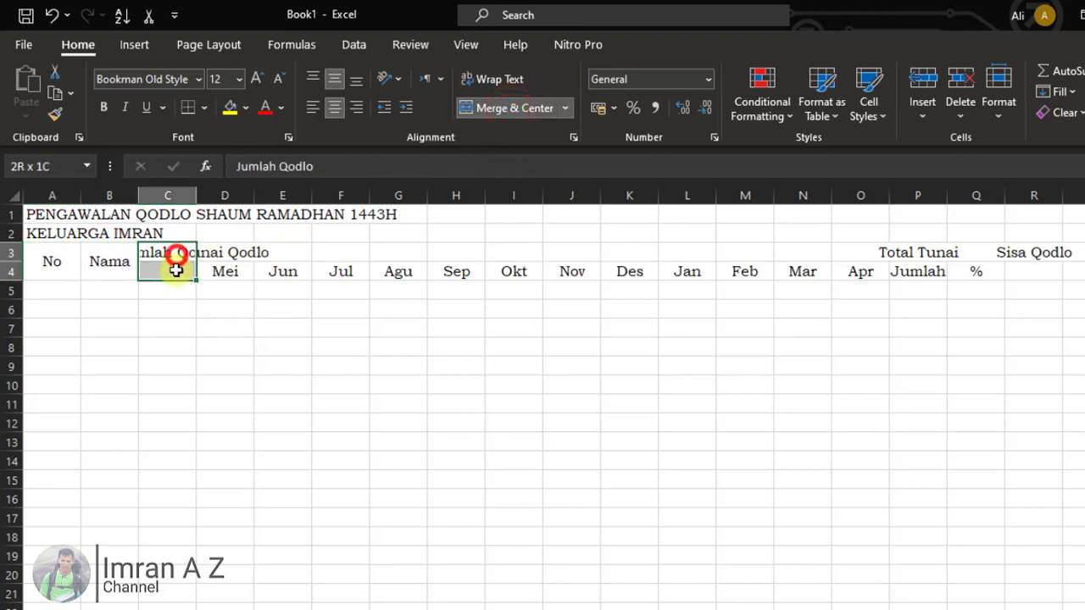
pyautogui.click(498, 112)
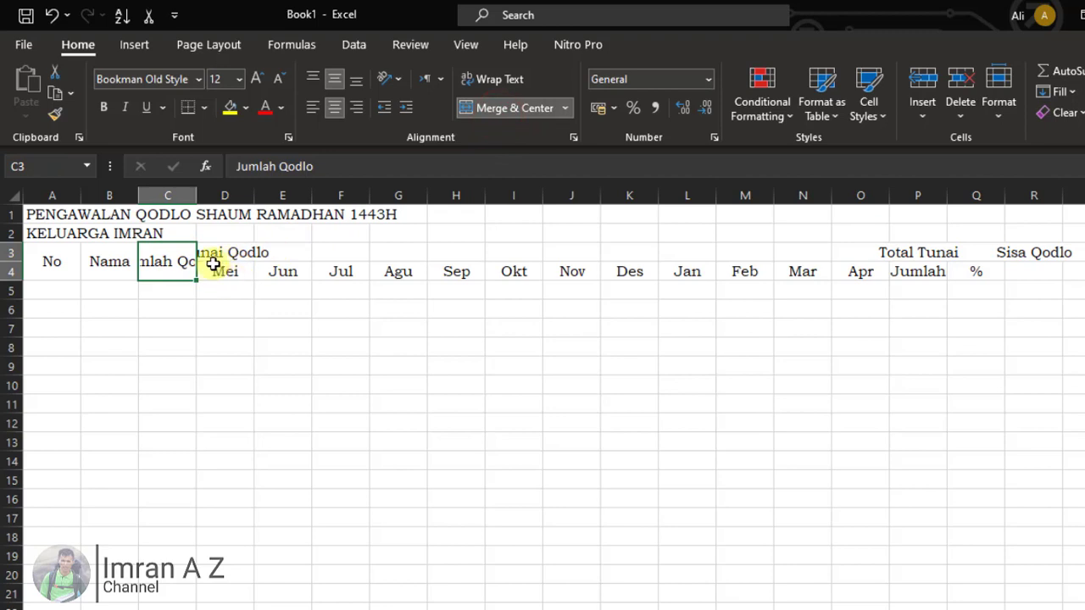
# Merge and center the Tunai Qodlo header across all the month columns, D3:O3
pyautogui.click(219, 252)
pyautogui.moveTo(226, 252); pyautogui.dragTo(851, 246)
pyautogui.click(485, 108)
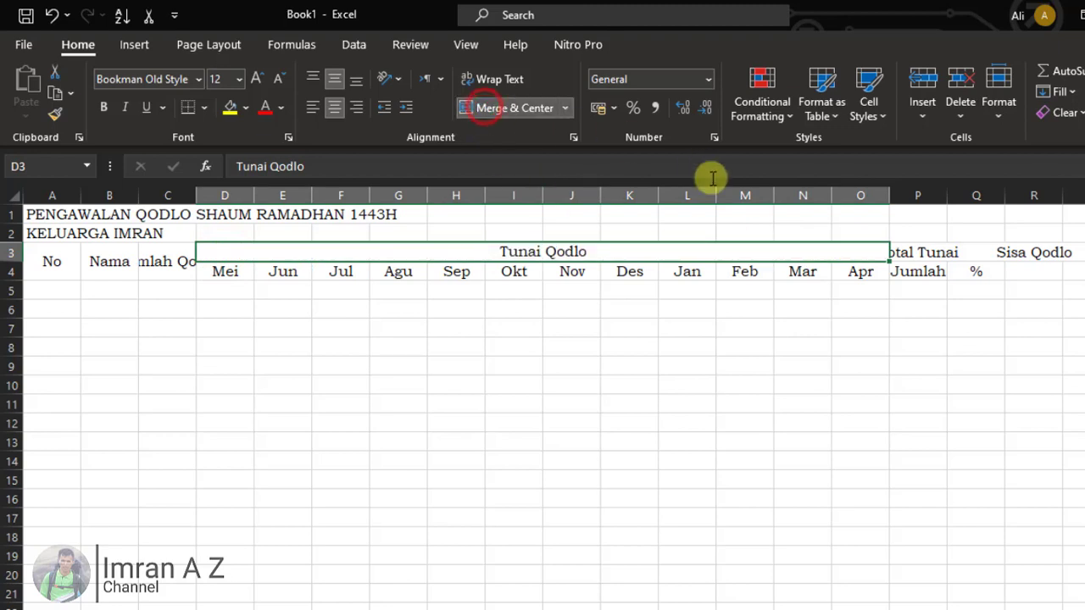
# Merge and center the Total Tunai header across P3:Q3 and the Sisa Qodlo header over R3:R4
pyautogui.click(910, 255)
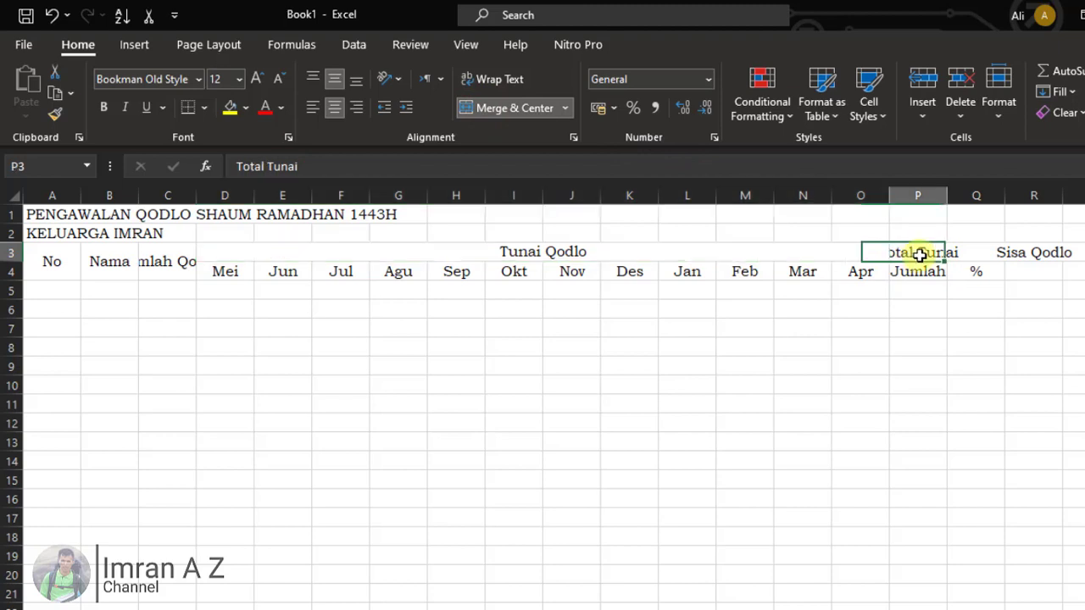
pyautogui.moveTo(920, 251); pyautogui.dragTo(961, 251)
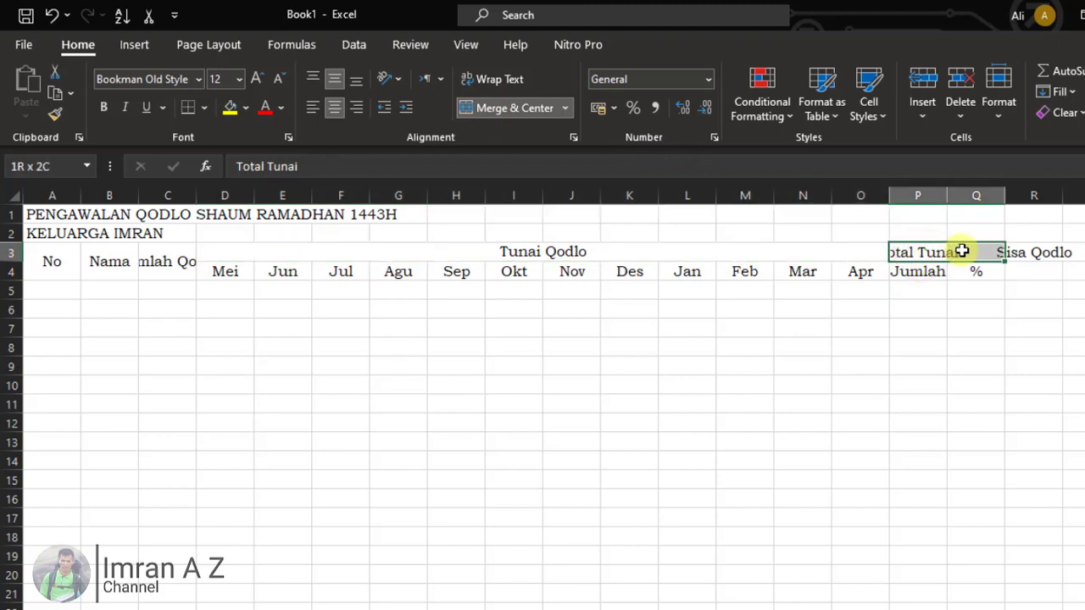
pyautogui.click(513, 108)
pyautogui.moveTo(1027, 253); pyautogui.dragTo(1043, 266)
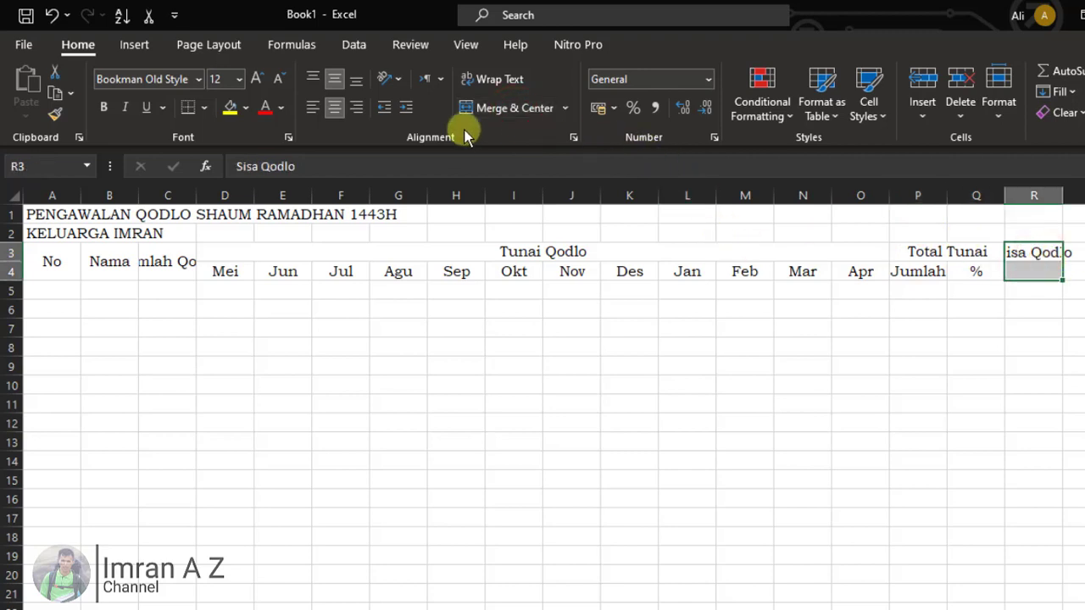
pyautogui.click(502, 110)
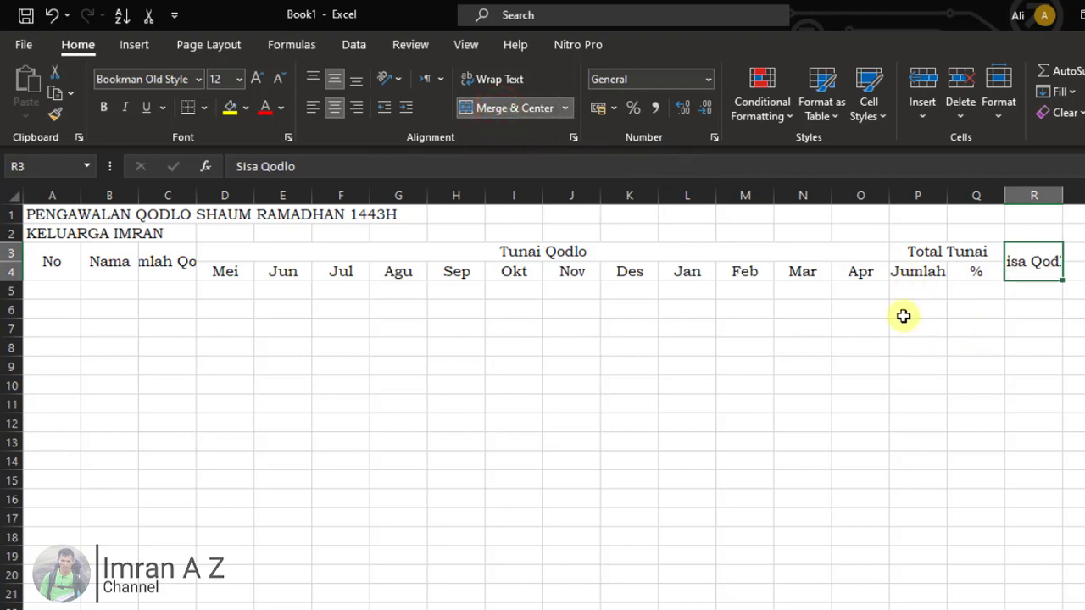
pyautogui.click(1033, 309)
# Turn on text wrapping for the whole header block, A3:R4
pyautogui.click(1035, 259)
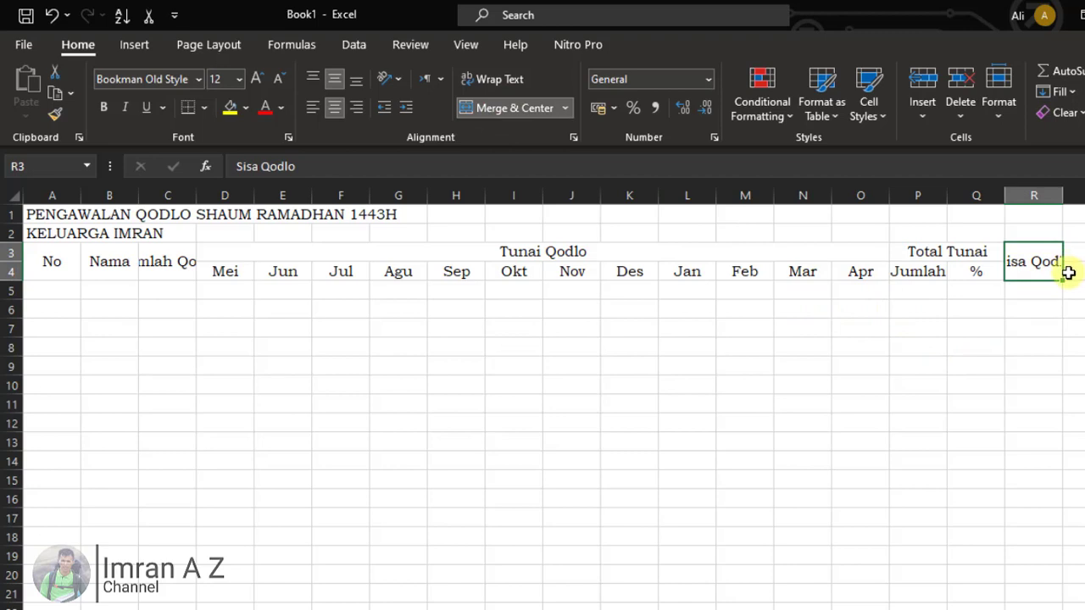
pyautogui.moveTo(1037, 264); pyautogui.dragTo(54, 255)
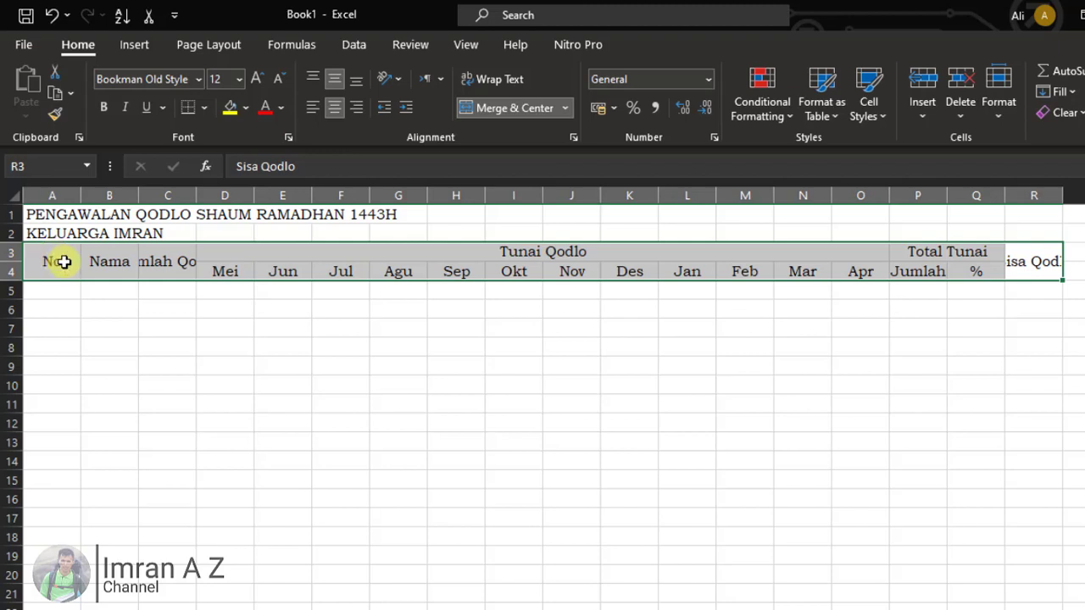
pyautogui.click(477, 84)
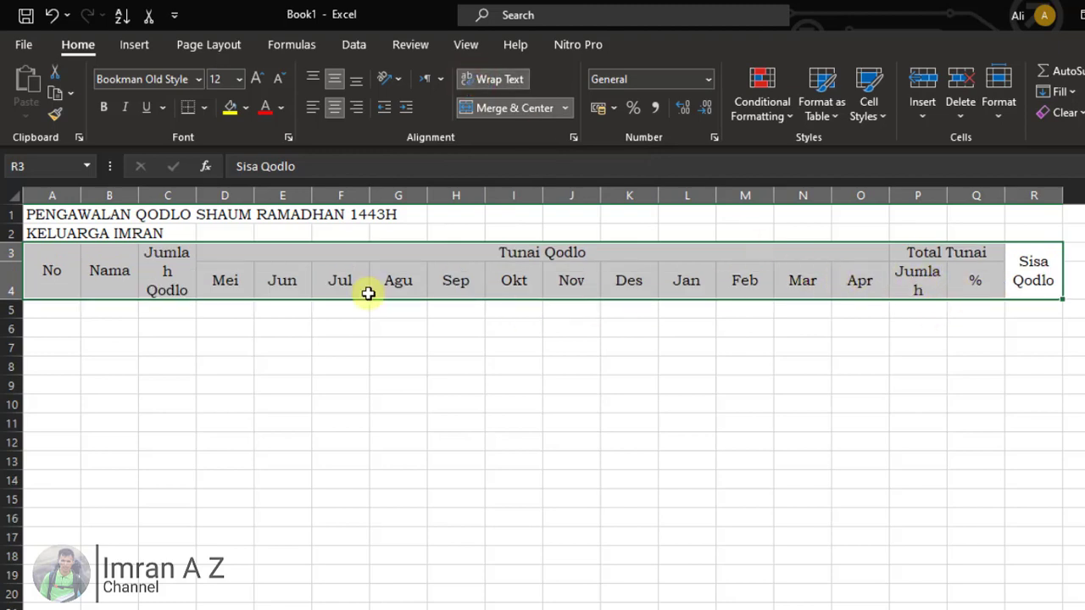
pyautogui.click(181, 330)
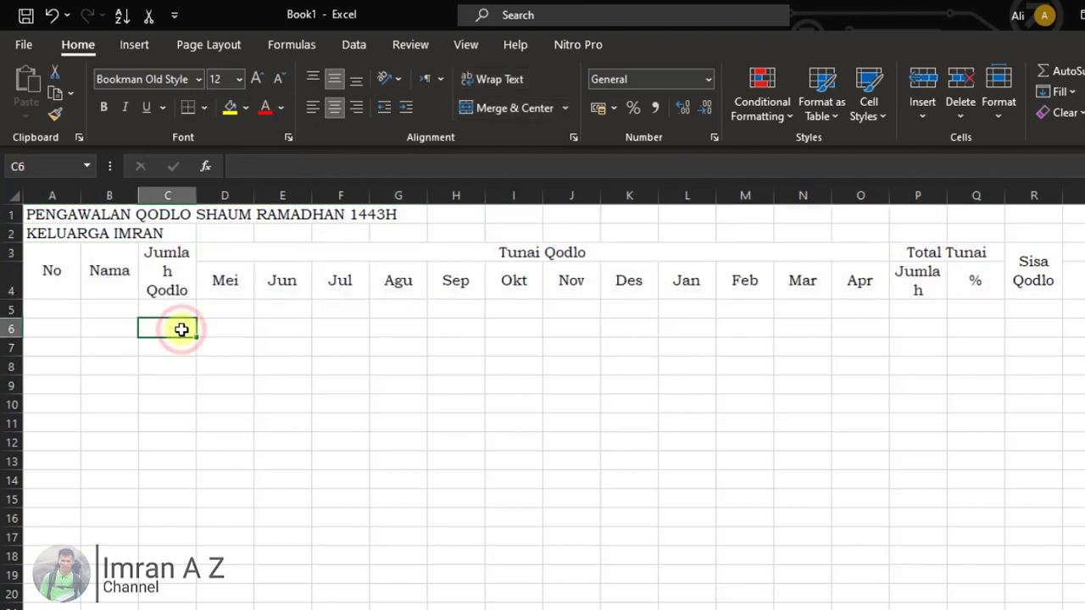
# Narrow column A to suit the No header and widen column B for the Nama entries
pyautogui.click(68, 290)
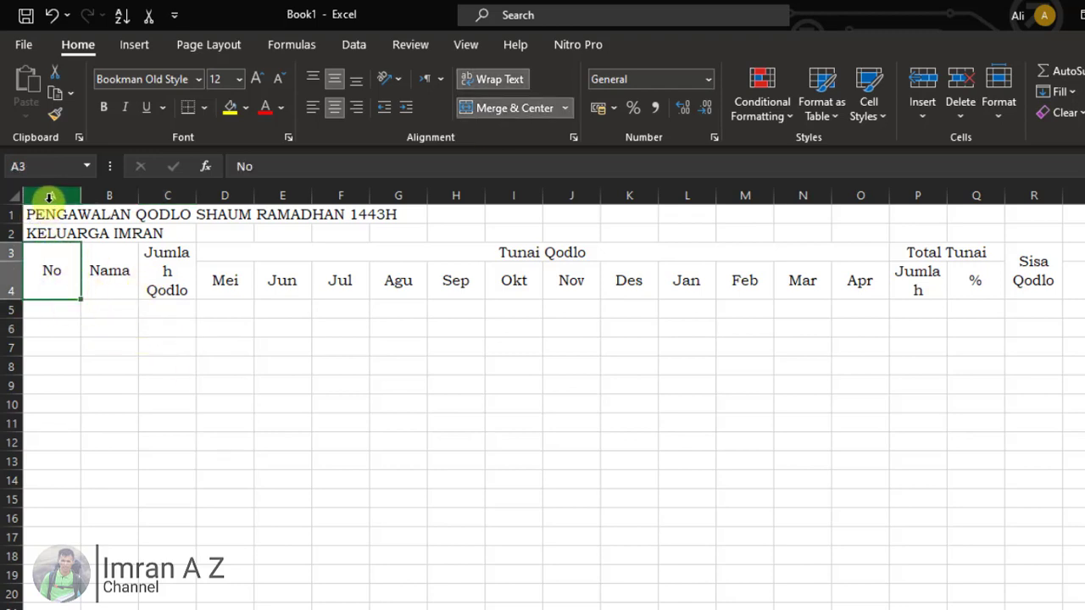
pyautogui.click(60, 321)
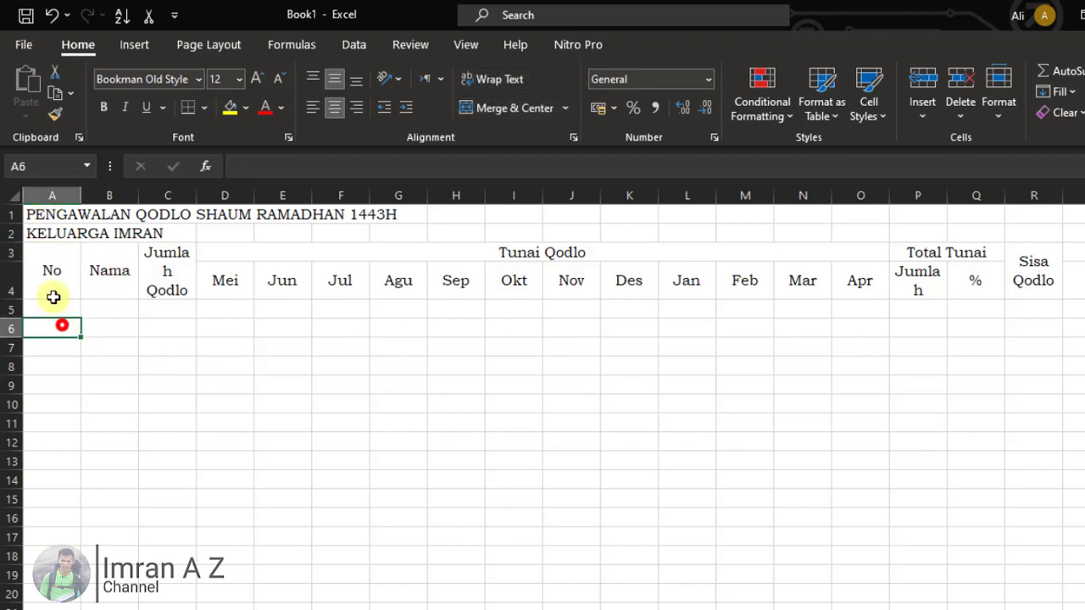
pyautogui.click(54, 197)
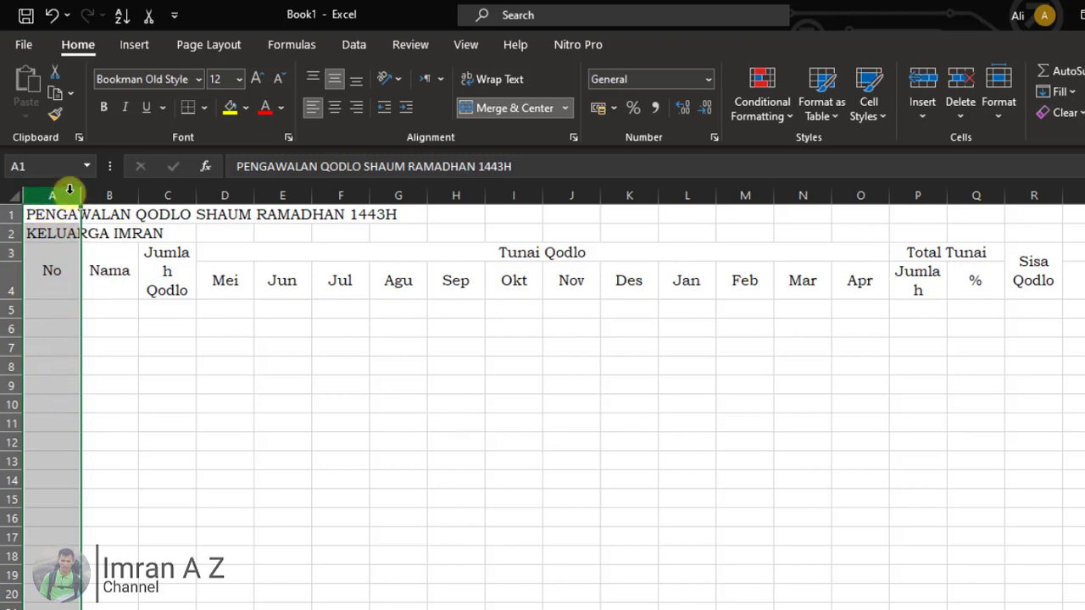
pyautogui.moveTo(81, 195); pyautogui.dragTo(53, 204)
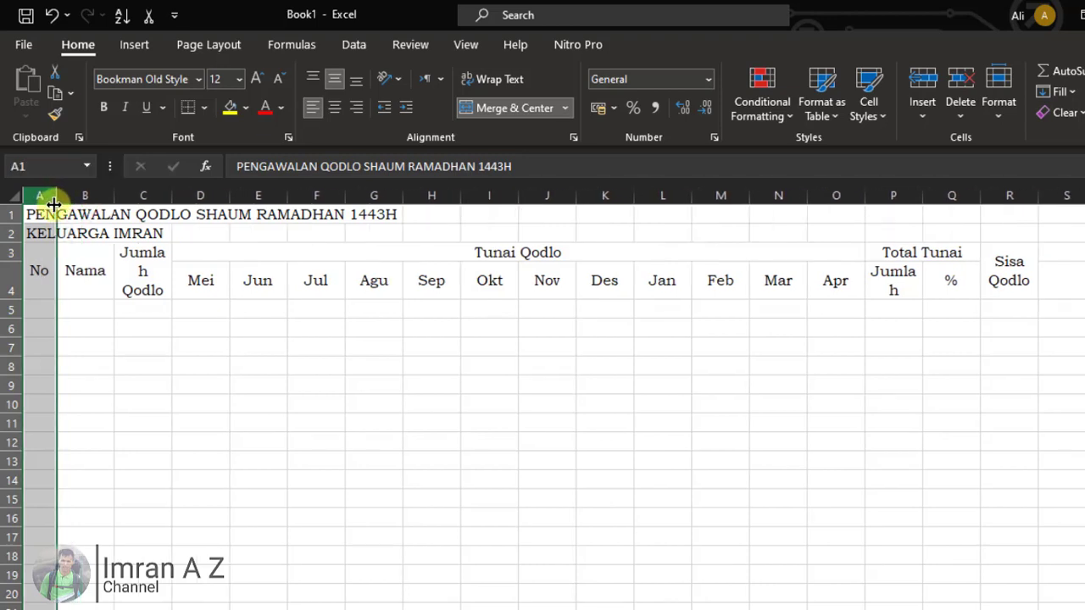
pyautogui.click(87, 197)
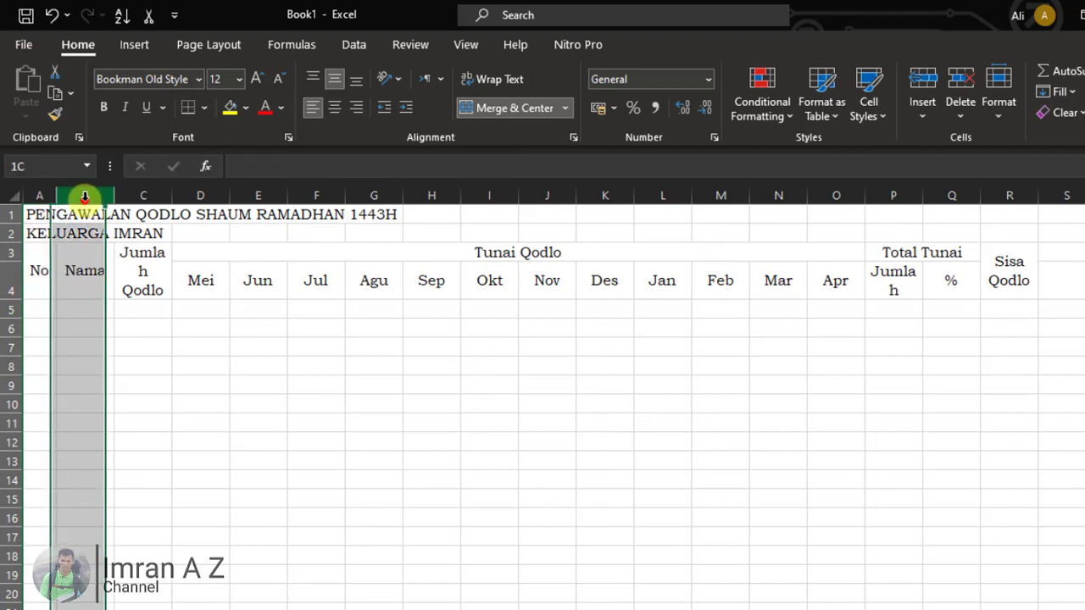
pyautogui.moveTo(113, 196); pyautogui.dragTo(135, 198)
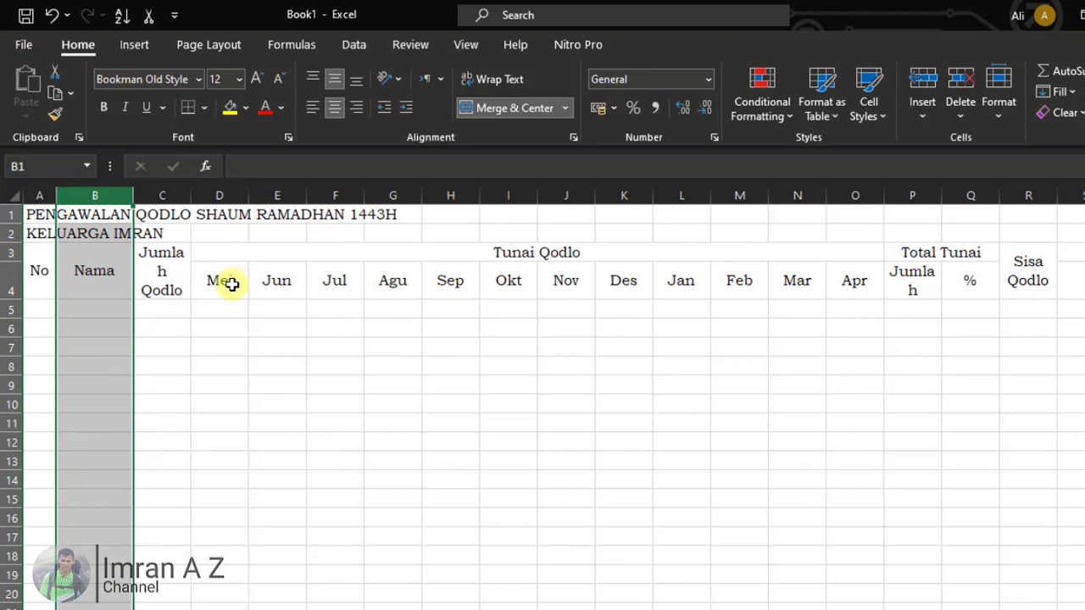
# Widen columns C and P together to the same width so the word Jumlah fits on one line
pyautogui.click(163, 280)
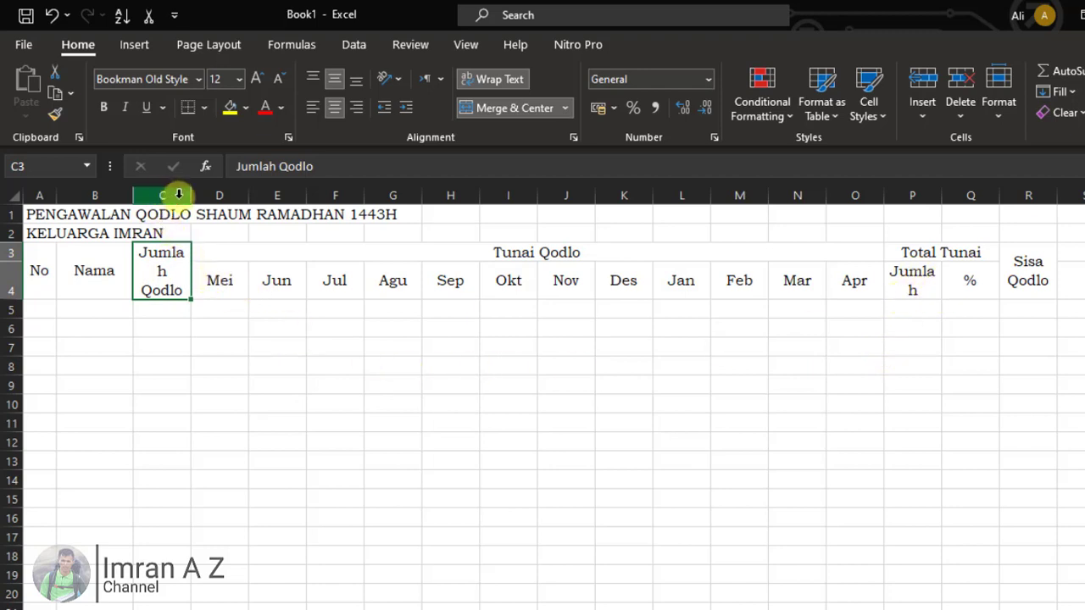
pyautogui.click(179, 194)
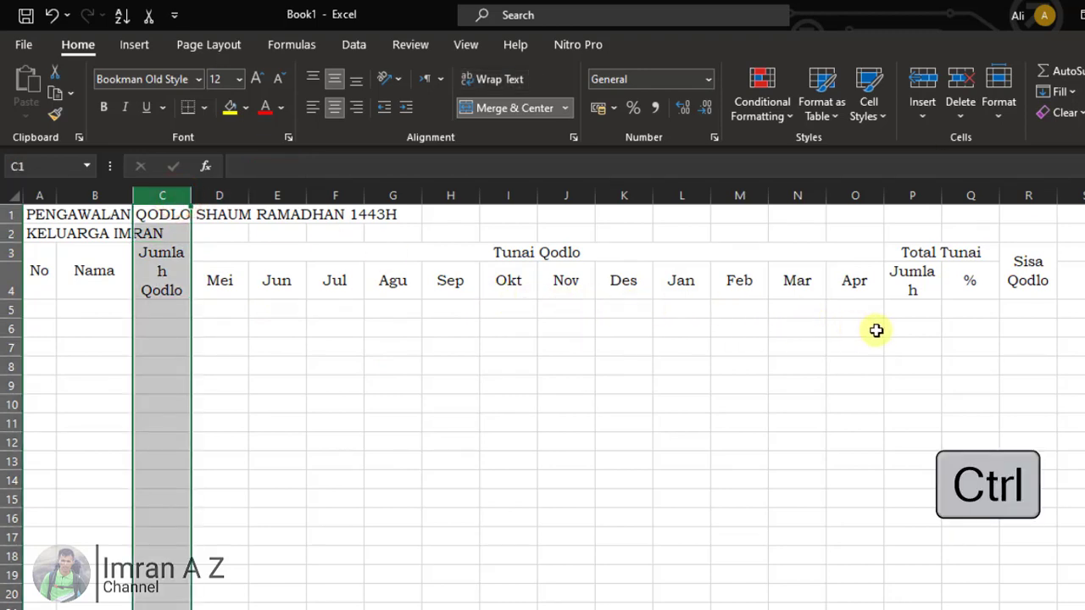
pyautogui.keyDown('ctrl'); pyautogui.click(923, 197); pyautogui.keyUp('ctrl')
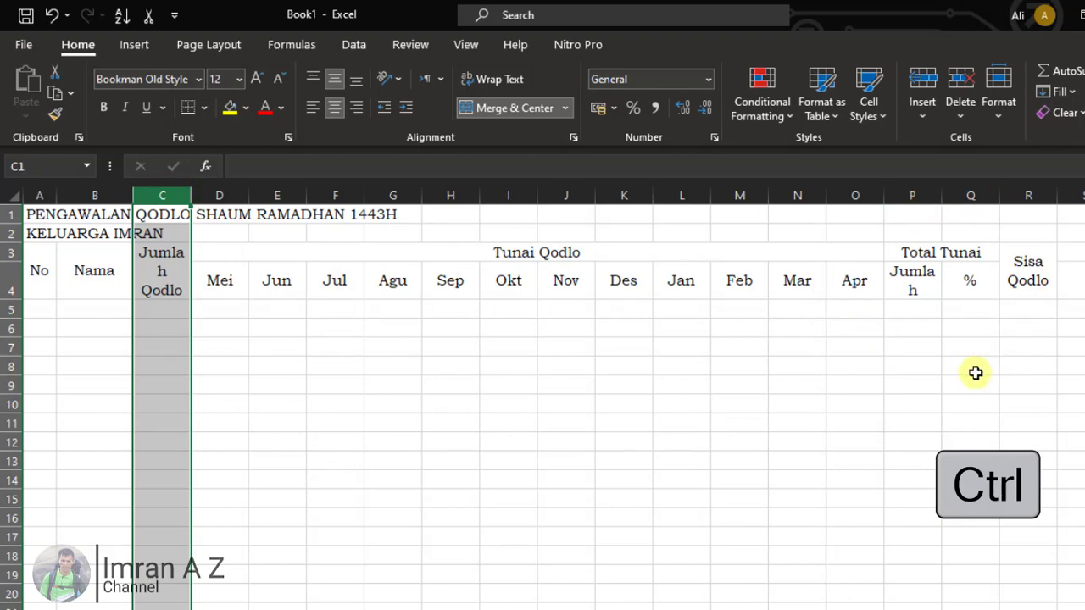
pyautogui.keyDown('ctrl'); pyautogui.click(924, 196); pyautogui.keyUp('ctrl')
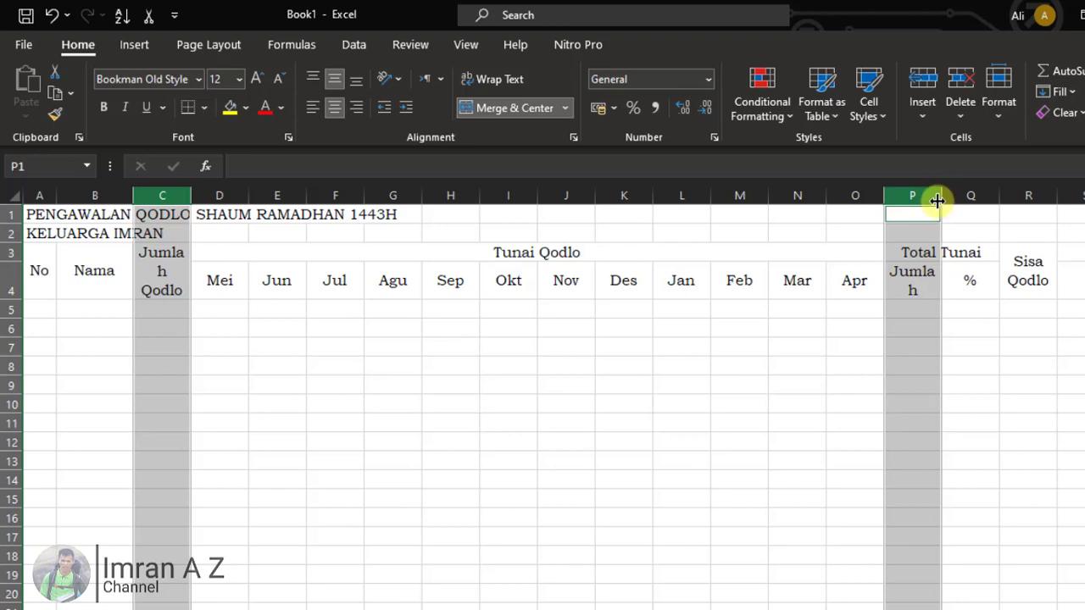
pyautogui.moveTo(940, 196); pyautogui.dragTo(958, 203)
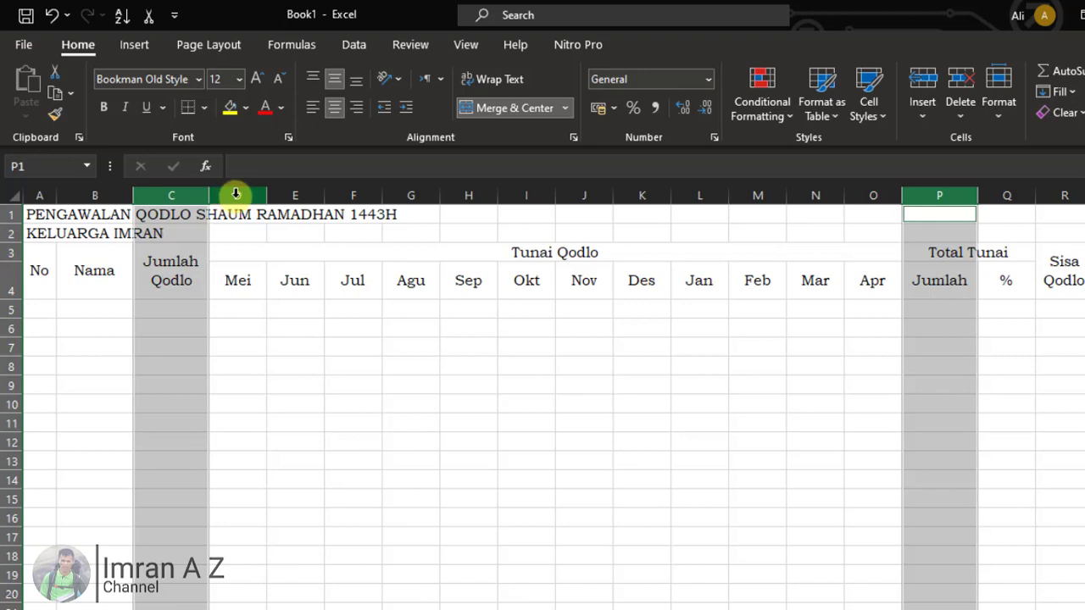
# Narrow all the month columns D through O to one equal width and slightly widen the Sisa Qodlo column R
pyautogui.moveTo(236, 194); pyautogui.dragTo(499, 203)
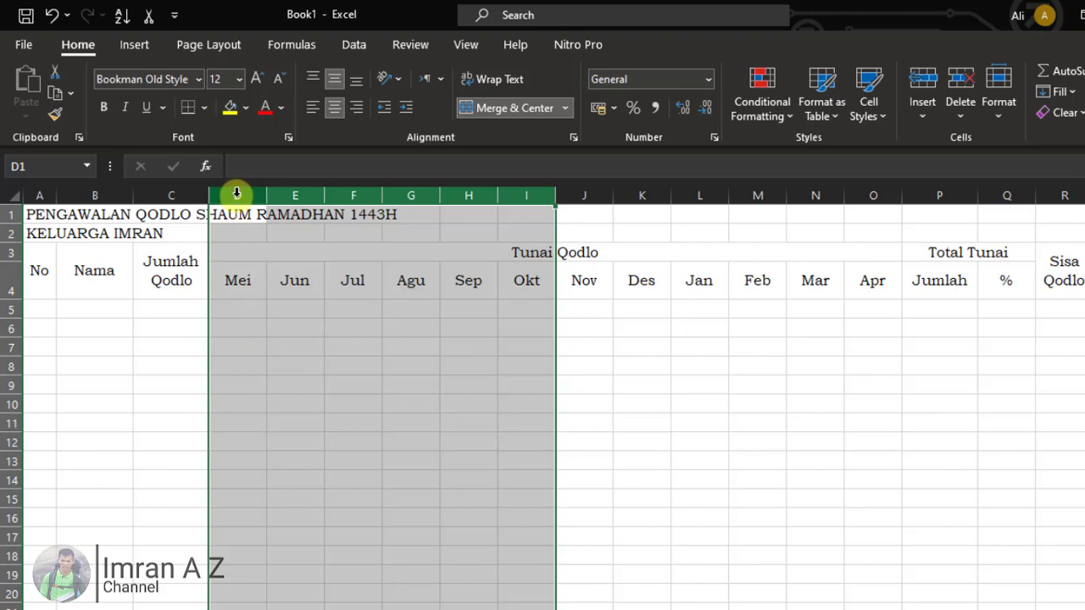
pyautogui.click(253, 288)
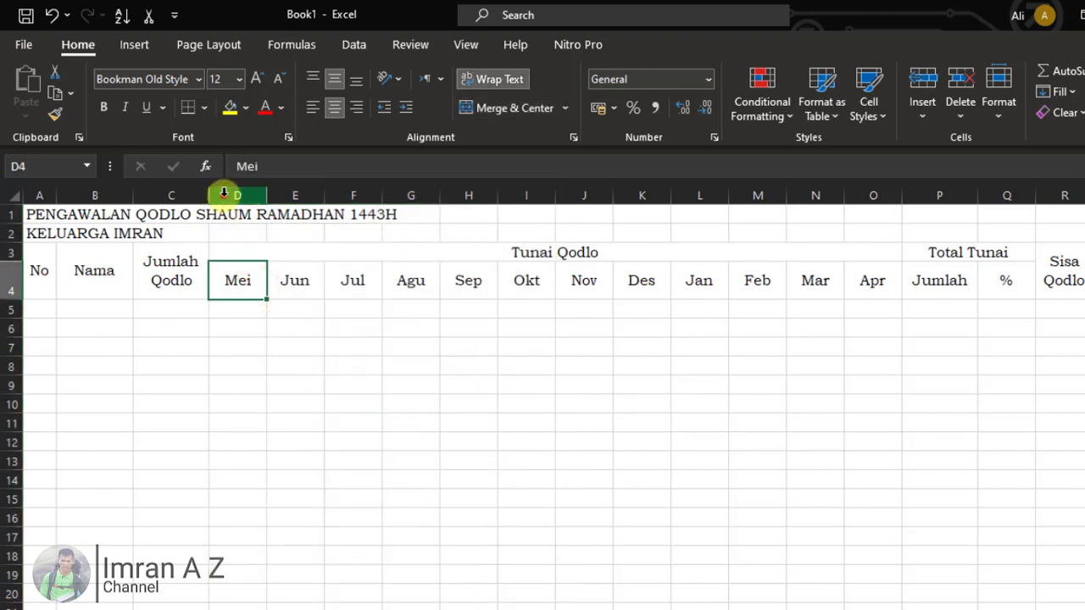
pyautogui.moveTo(224, 193); pyautogui.dragTo(864, 196)
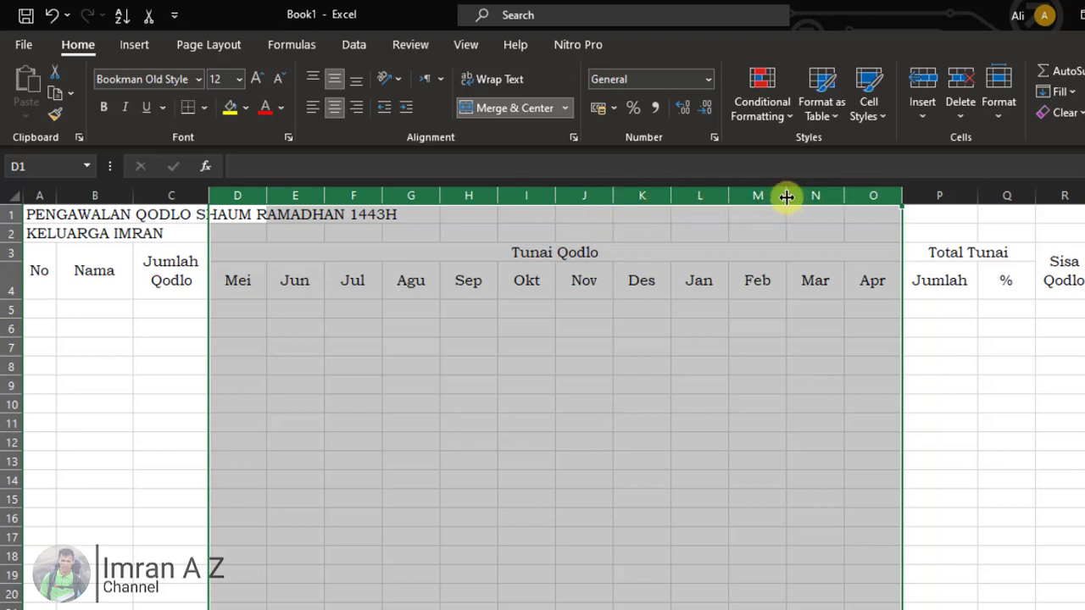
pyautogui.moveTo(786, 197); pyautogui.dragTo(775, 201)
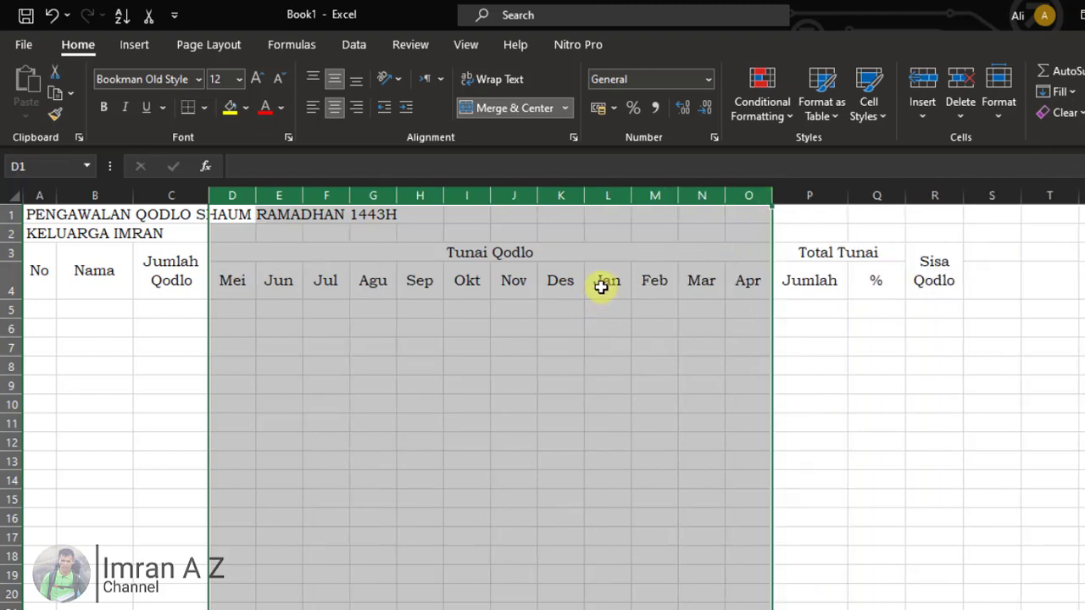
pyautogui.click(449, 342)
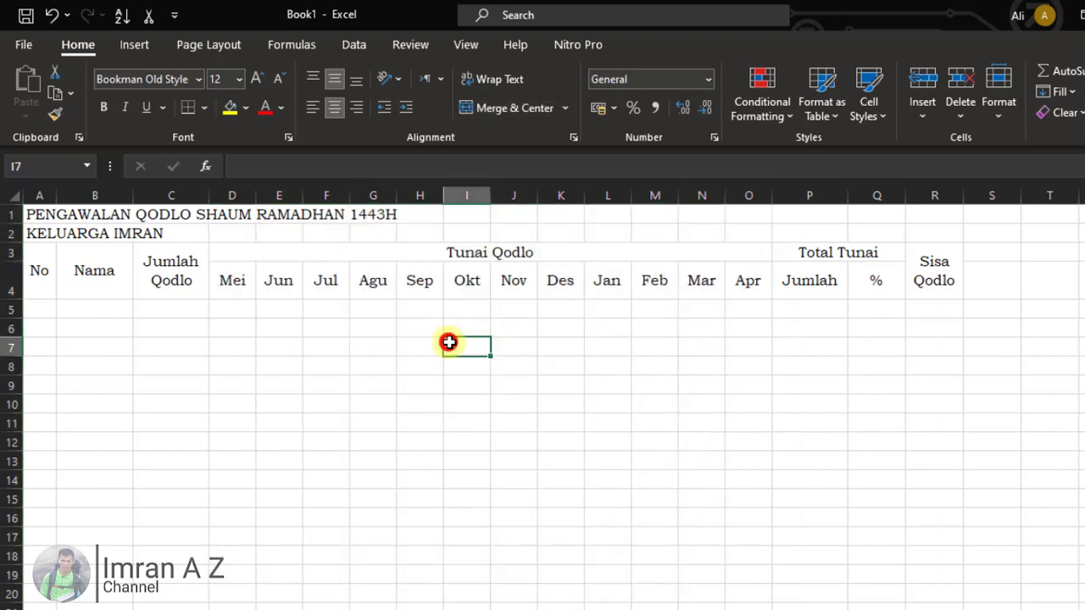
pyautogui.click(668, 329)
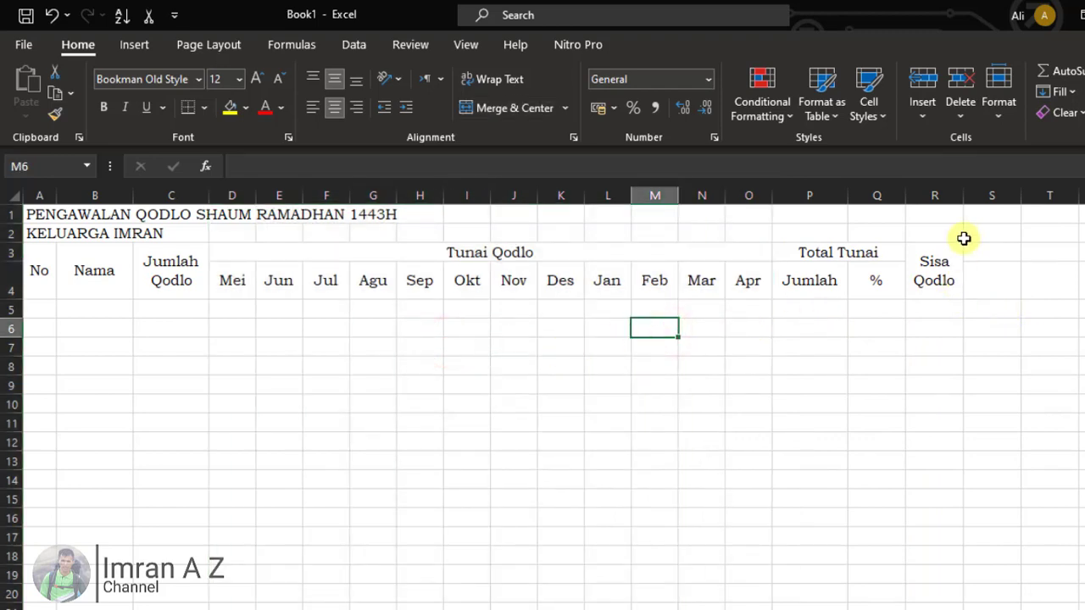
pyautogui.moveTo(962, 196); pyautogui.dragTo(982, 199)
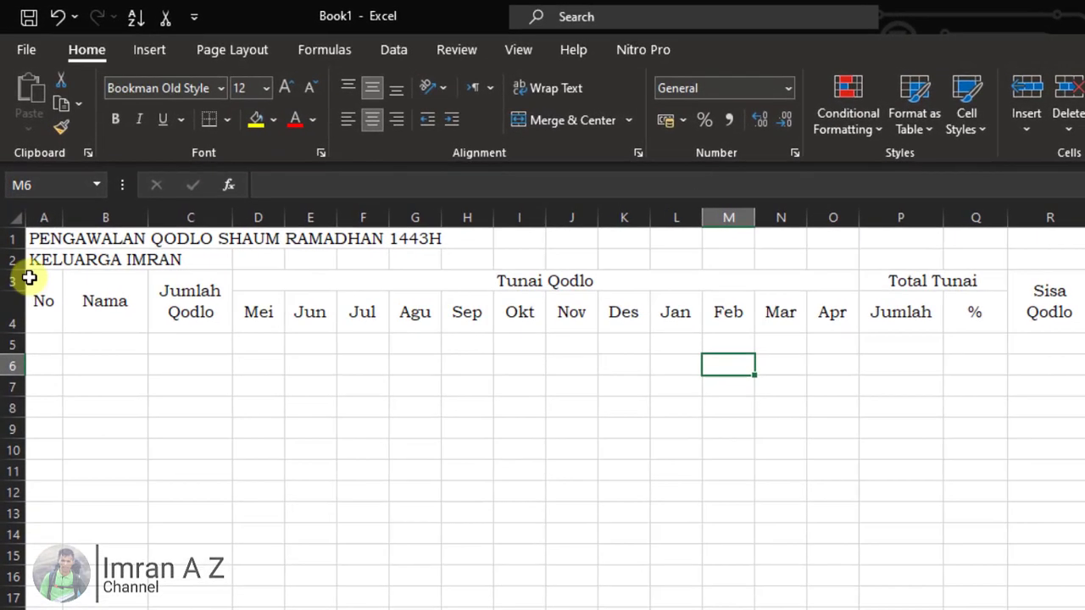
pyautogui.click(269, 314)
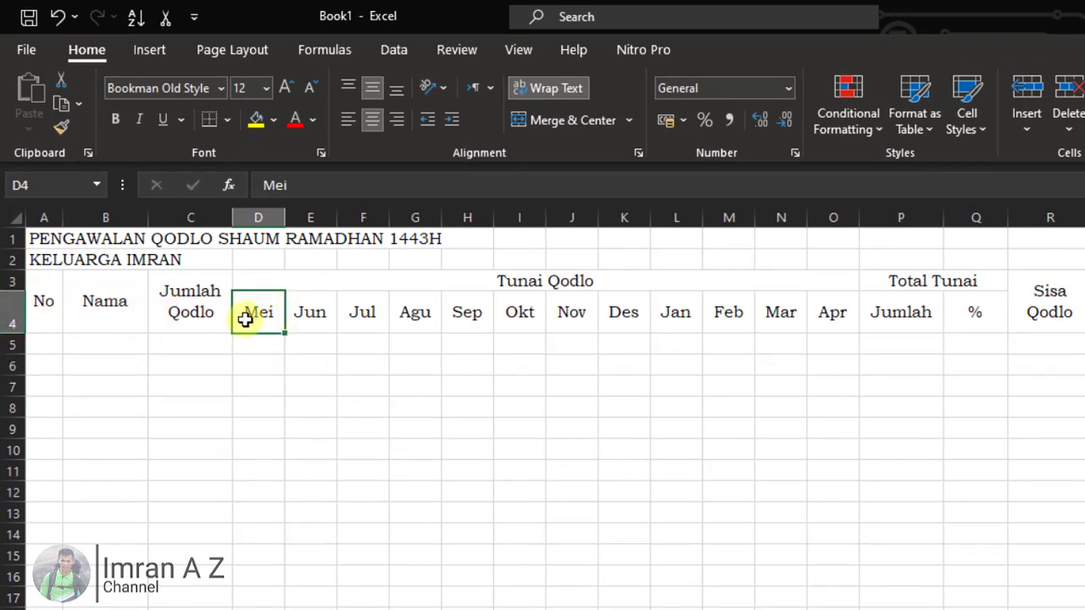
pyautogui.click(326, 310)
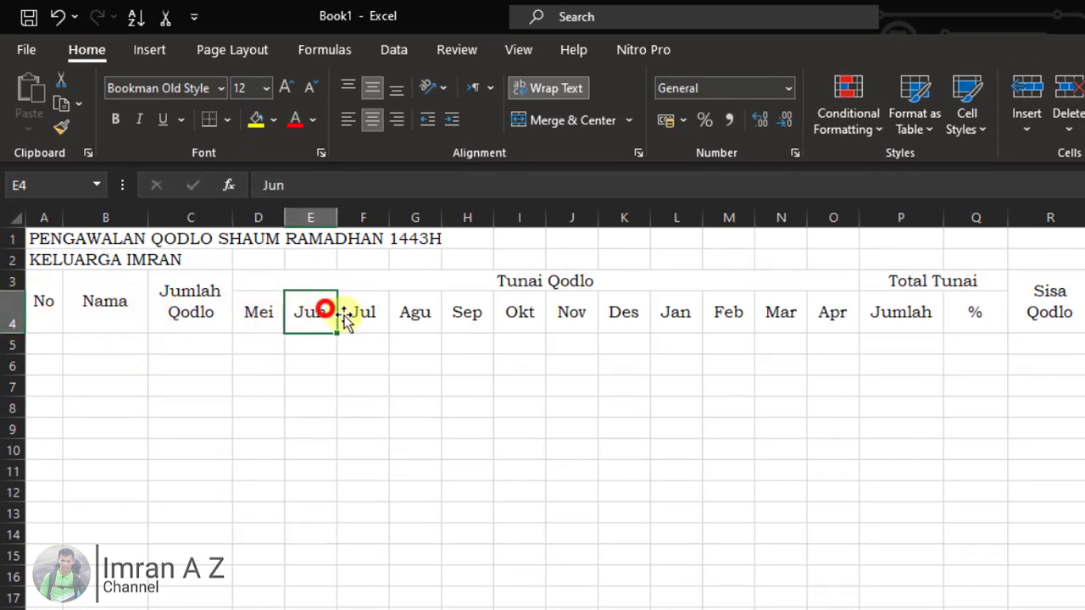
pyautogui.click(261, 313)
pyautogui.click(262, 281)
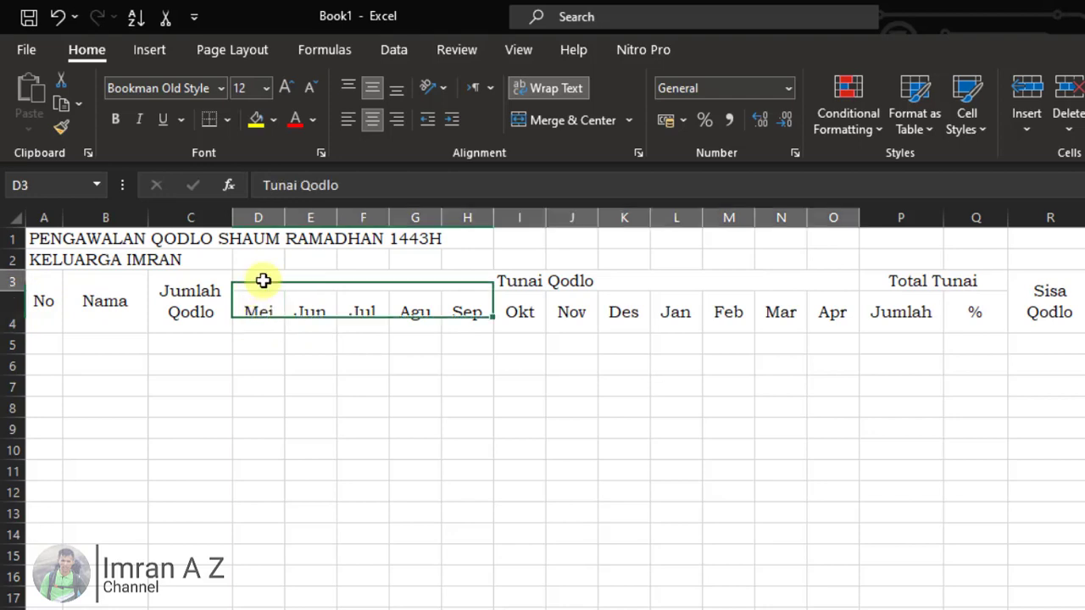
pyautogui.click(260, 309)
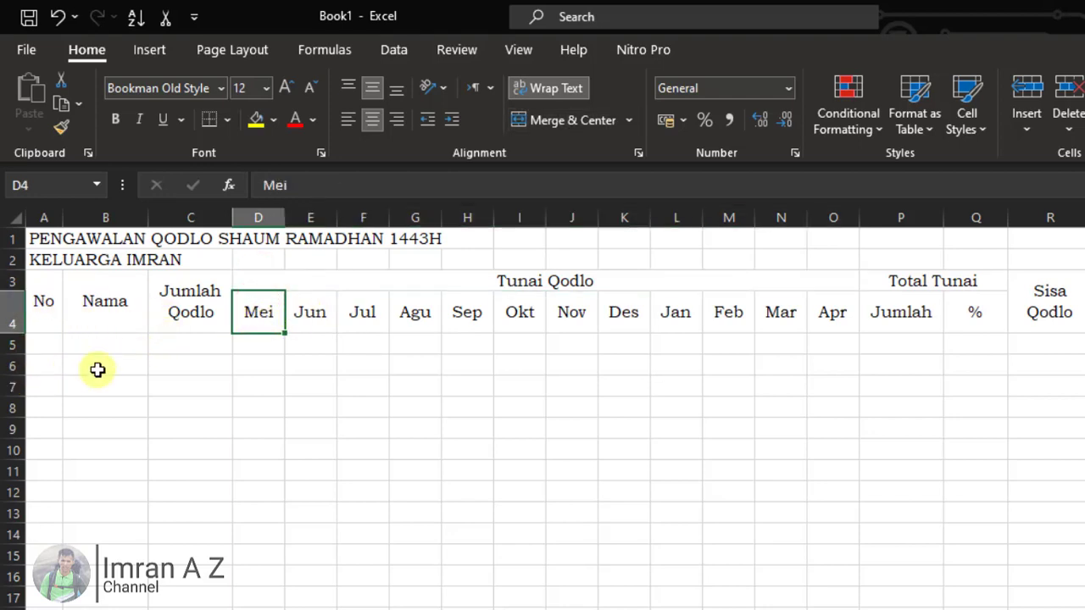
# Auto-fit the height of row 4, the month header row, to its contents
pyautogui.click(11, 308)
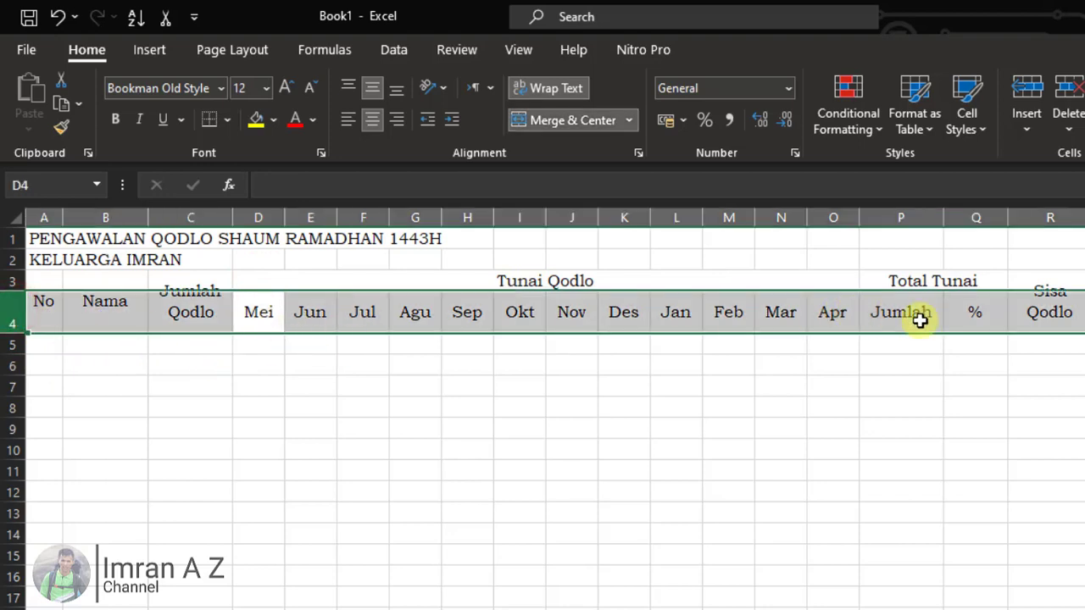
pyautogui.doubleClick(10, 332)
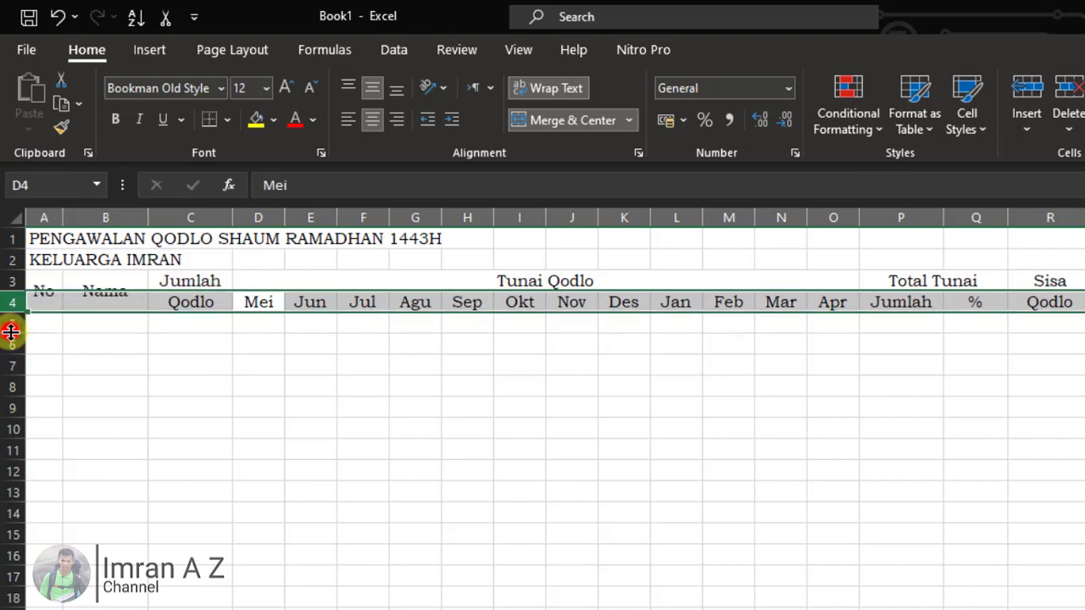
pyautogui.click(426, 385)
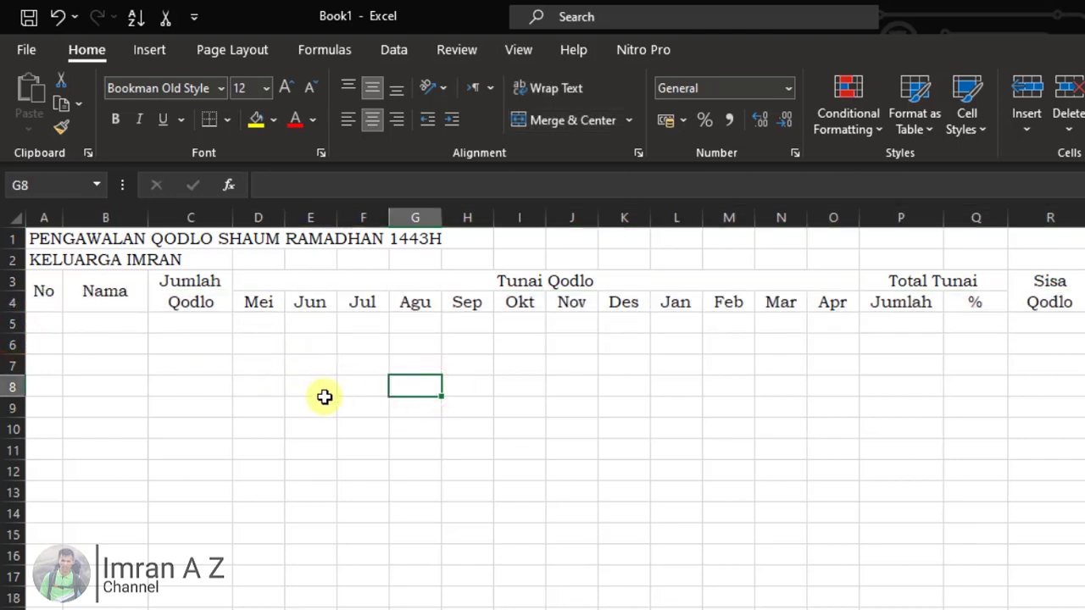
pyautogui.click(458, 305)
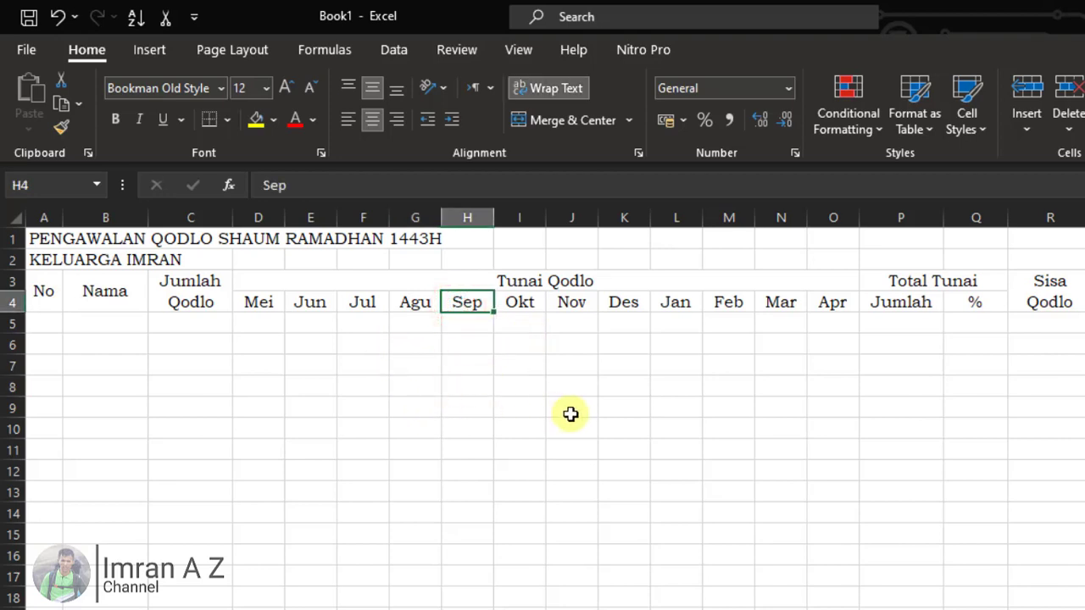
pyautogui.click(503, 402)
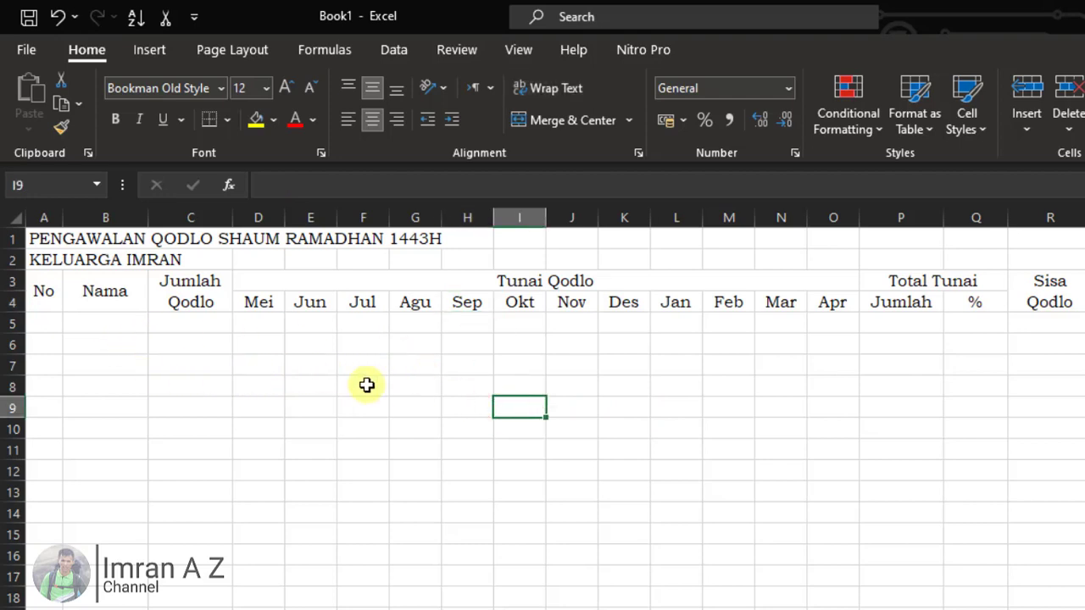
# Enter 1 in cell A5 as the first row number under the No header
pyautogui.click(49, 327)
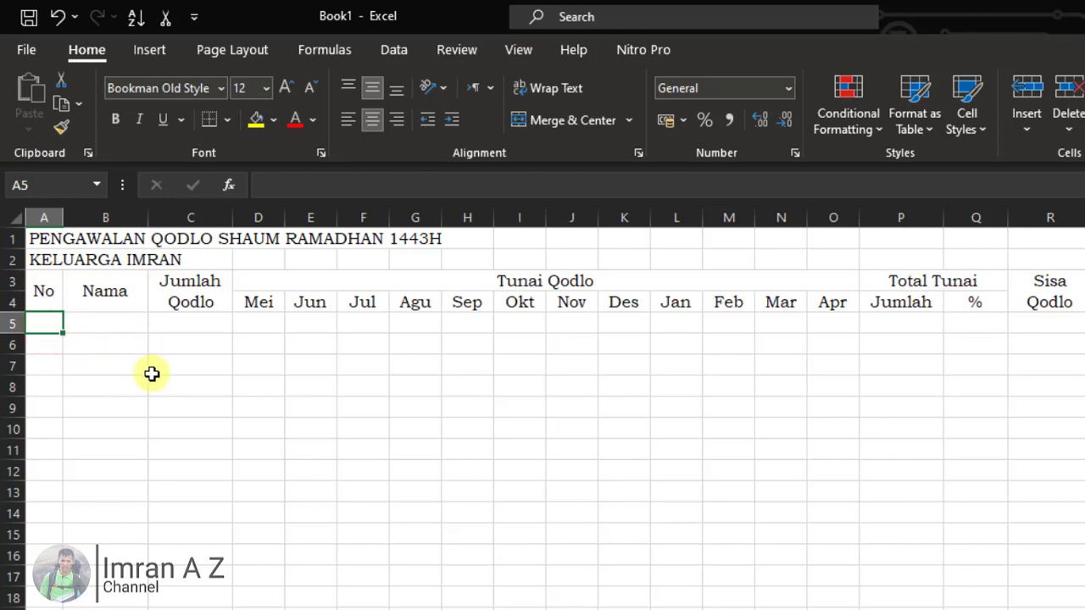
pyautogui.write('1')
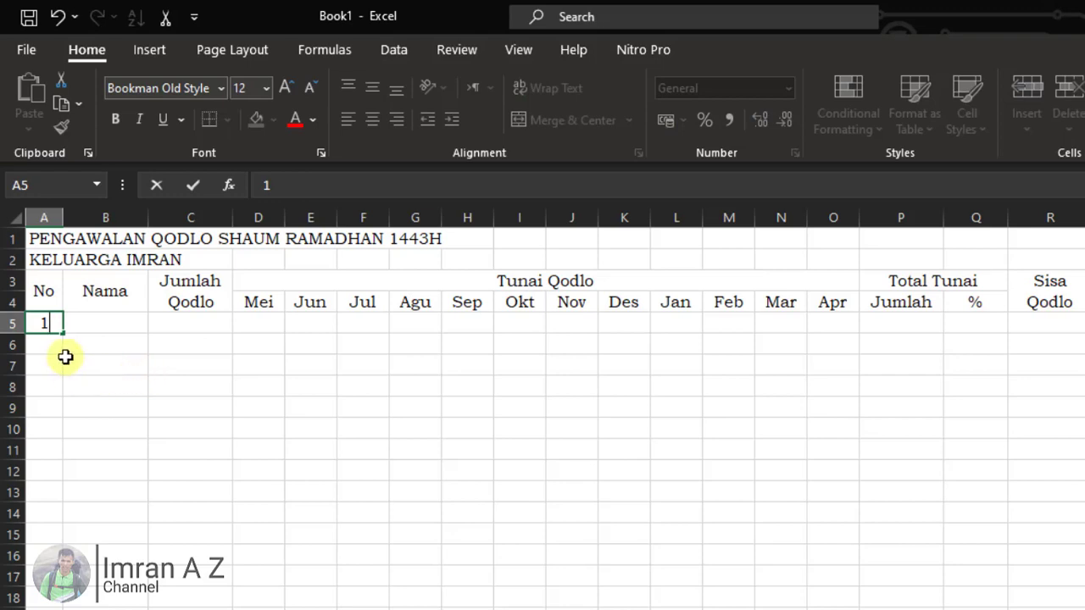
pyautogui.hotkey('ctrl', 'Return')
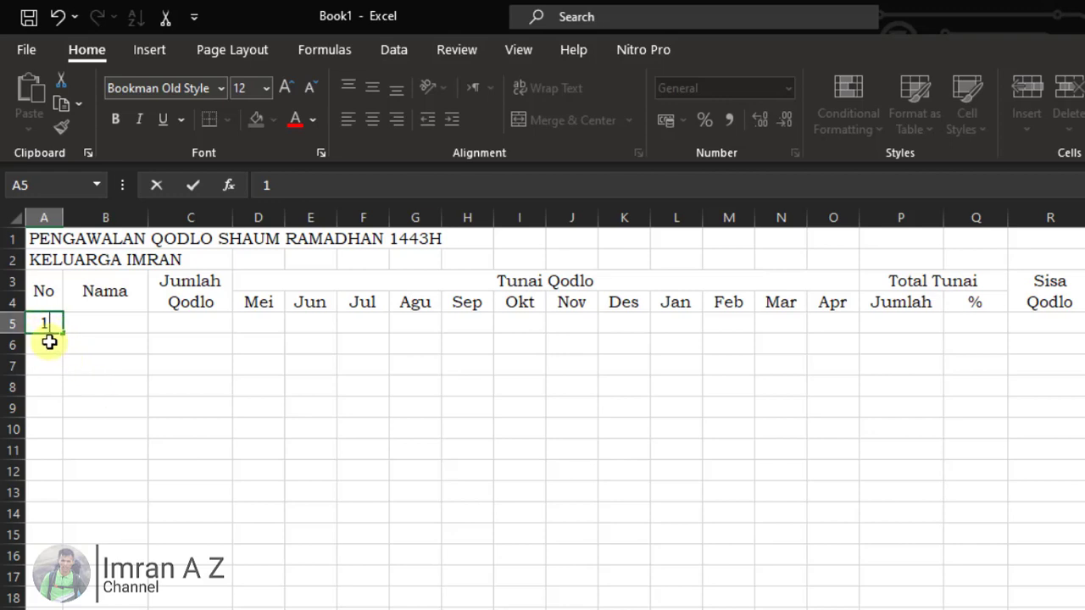
pyautogui.click(49, 342)
pyautogui.click(43, 322)
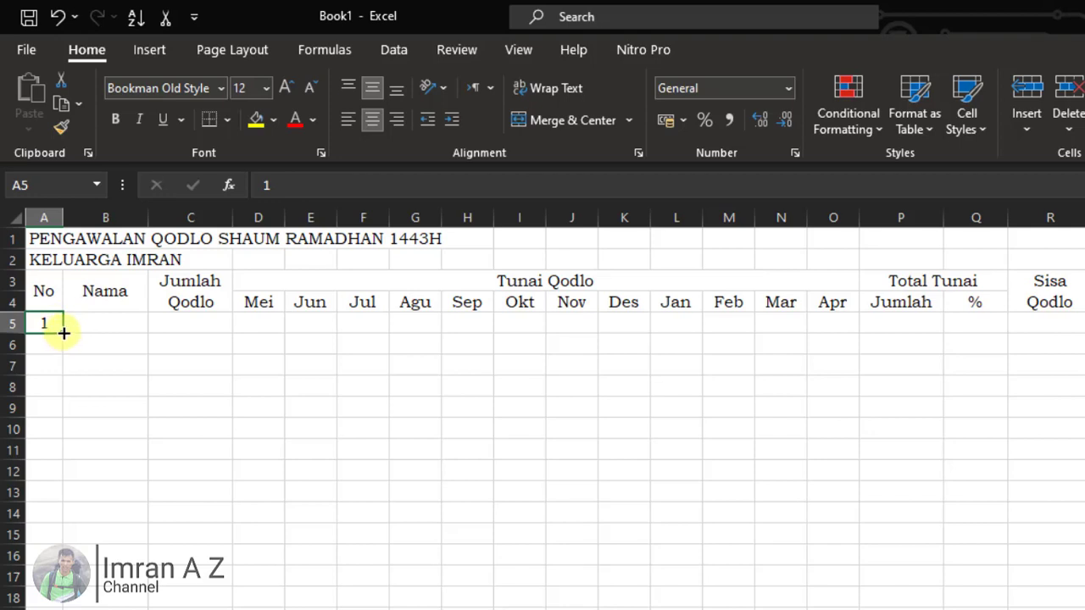
# Fill the number in A5 down to A9 as a series so the rows are numbered 1 to 5
pyautogui.moveTo(63, 332); pyautogui.dragTo(59, 389)
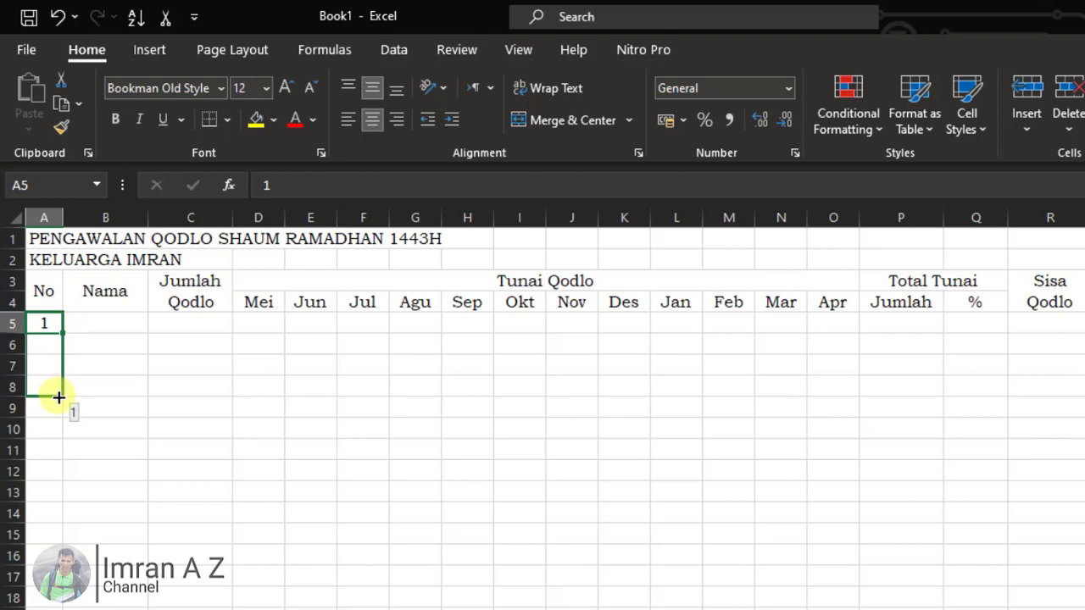
pyautogui.moveTo(56, 403); pyautogui.dragTo(54, 411)
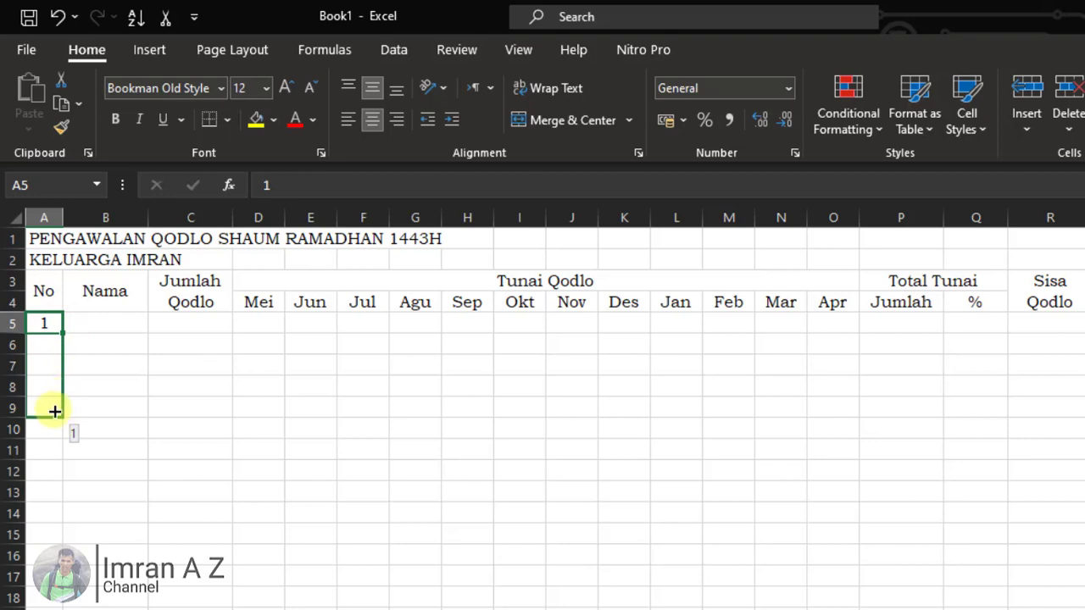
pyautogui.moveTo(54, 411); pyautogui.dragTo(54, 410)
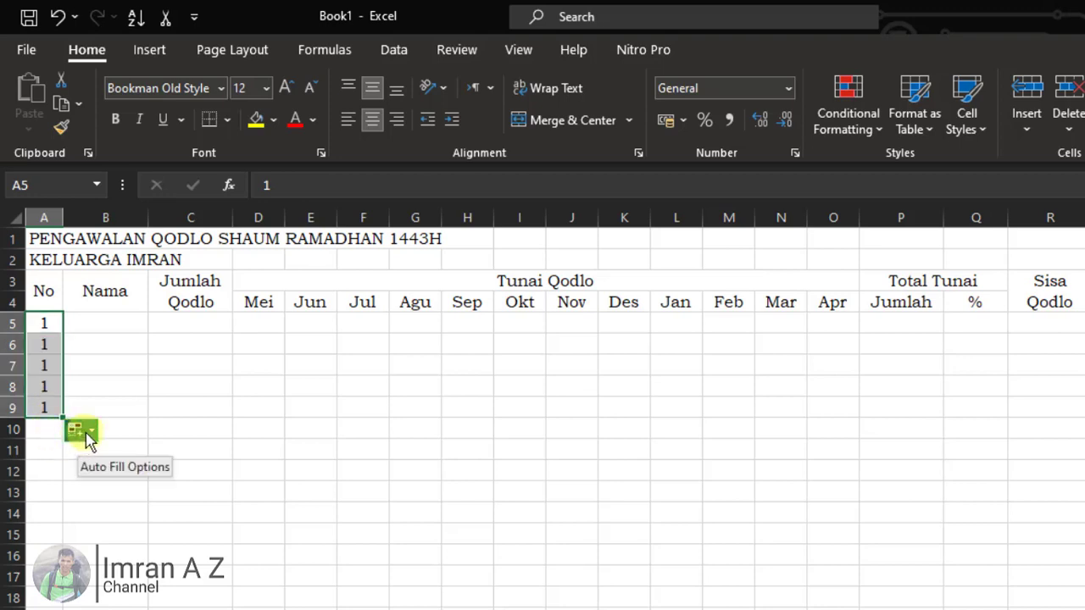
pyautogui.click(87, 435)
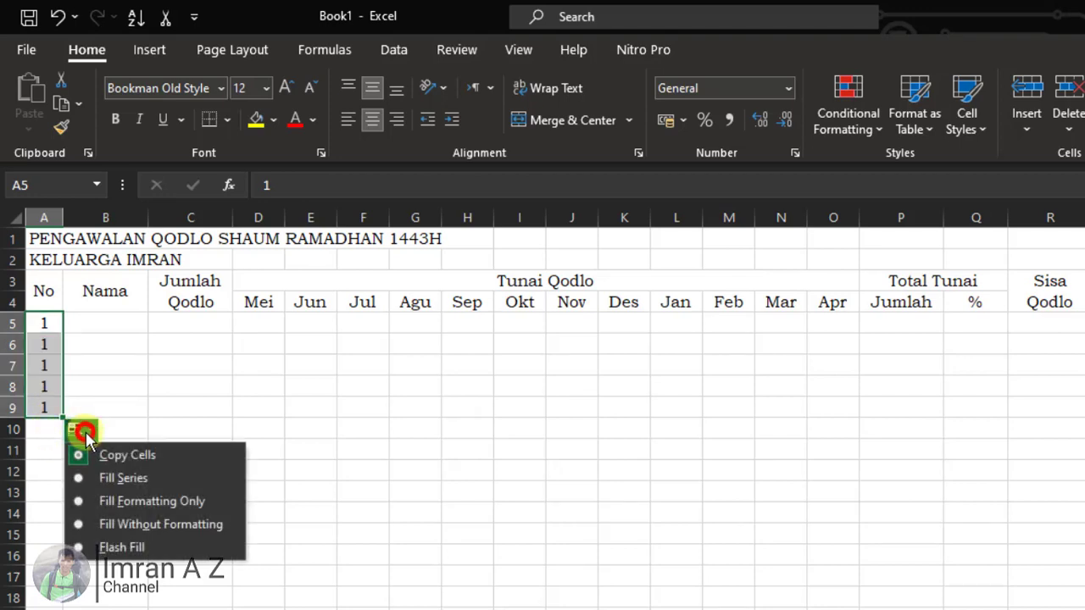
pyautogui.click(146, 479)
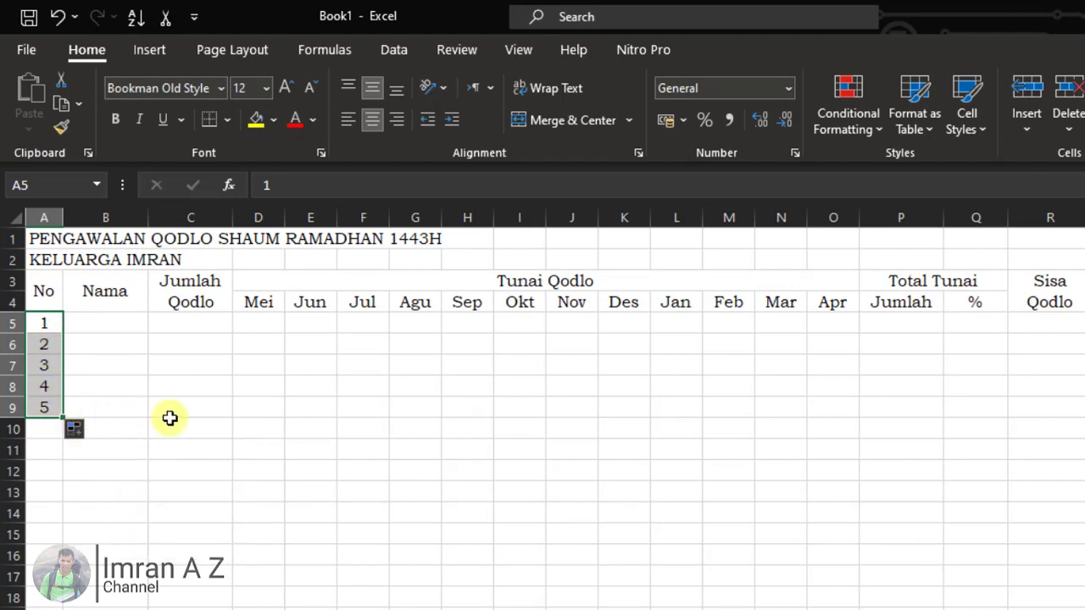
pyautogui.click(48, 324)
pyautogui.click(44, 344)
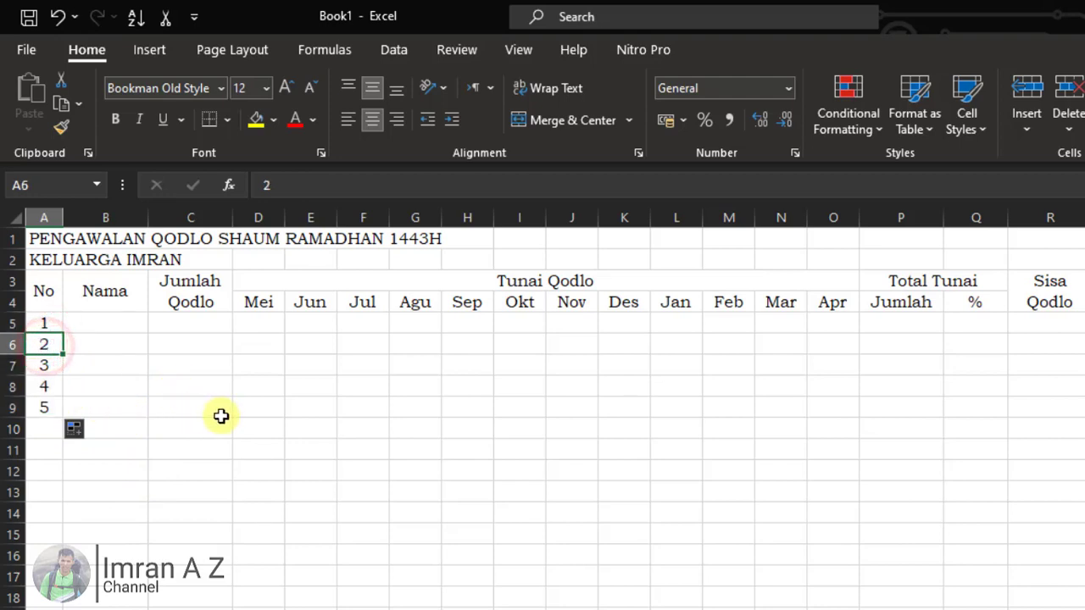
# Label the total row Jml in cell A10, below the numbered rows
pyautogui.click(44, 430)
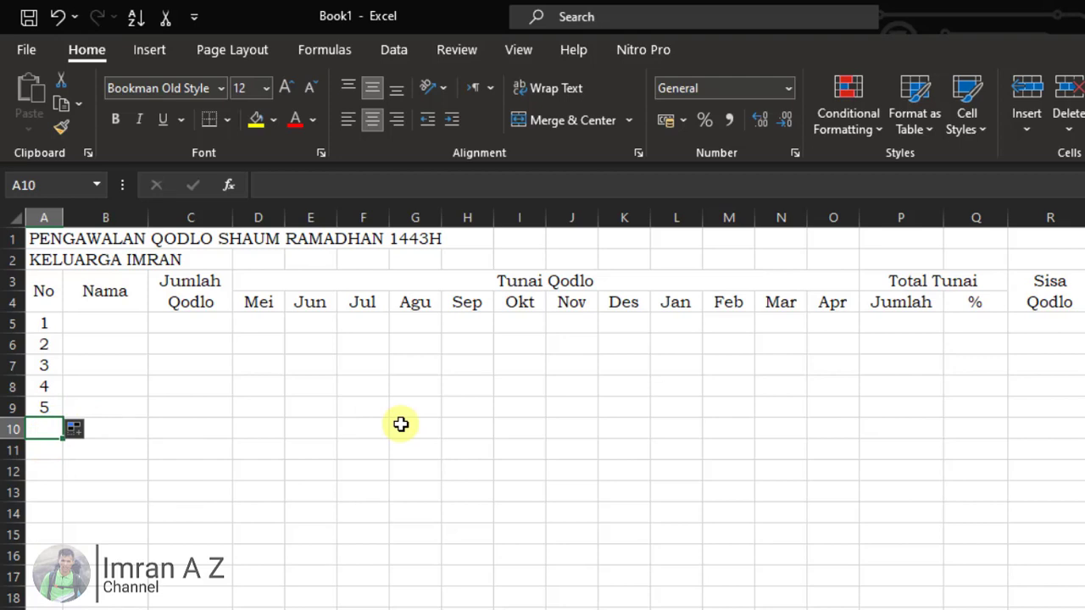
pyautogui.write('Jumlah')
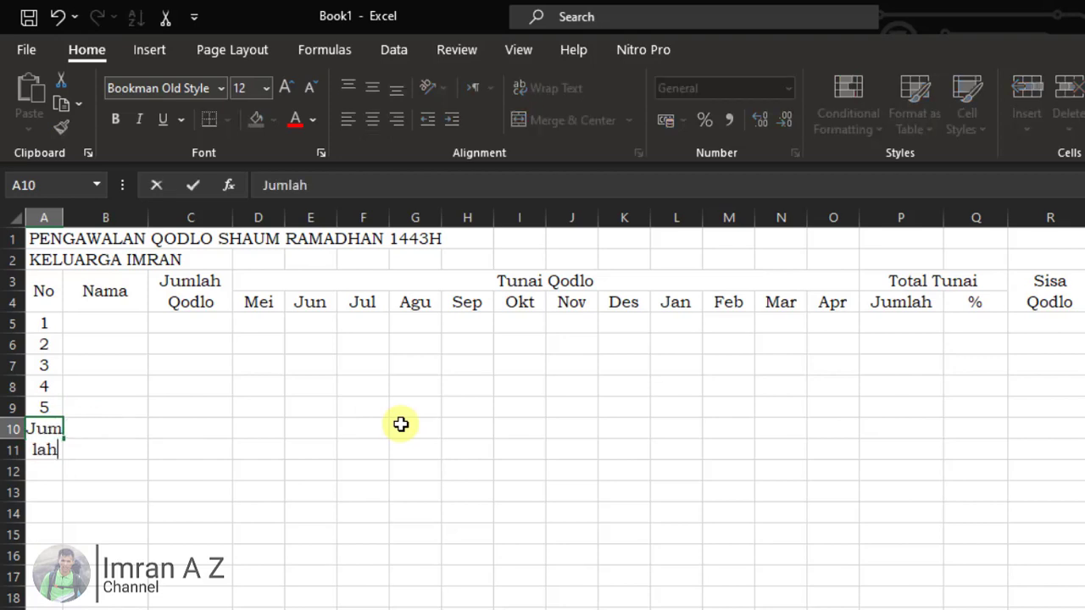
pyautogui.press('BackSpace')
pyautogui.press('BackSpace')
pyautogui.press('BackSpace')
pyautogui.press('BackSpace')
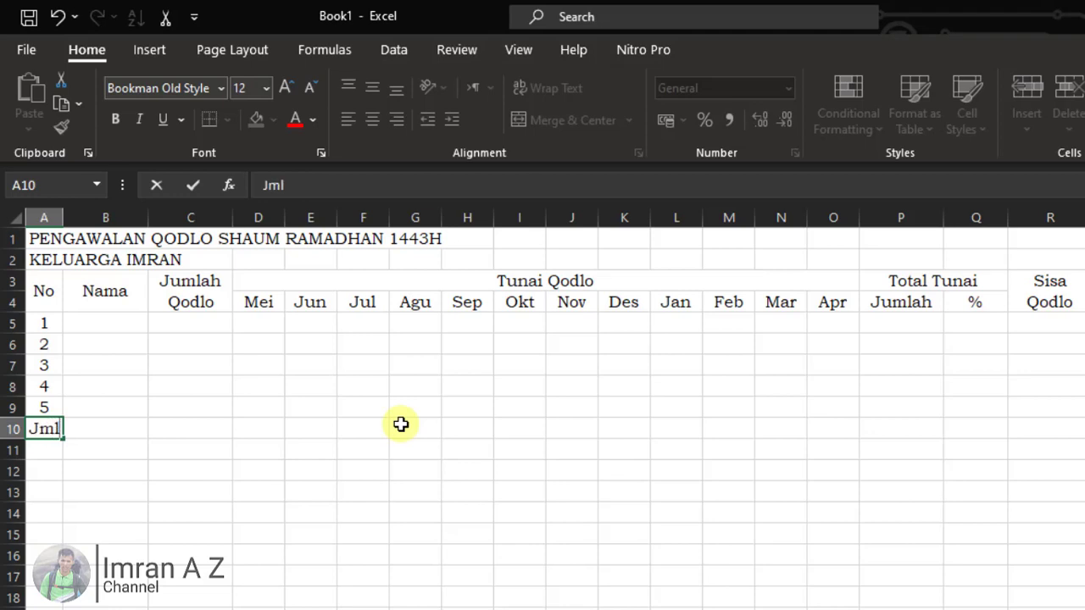
pyautogui.press('Return')
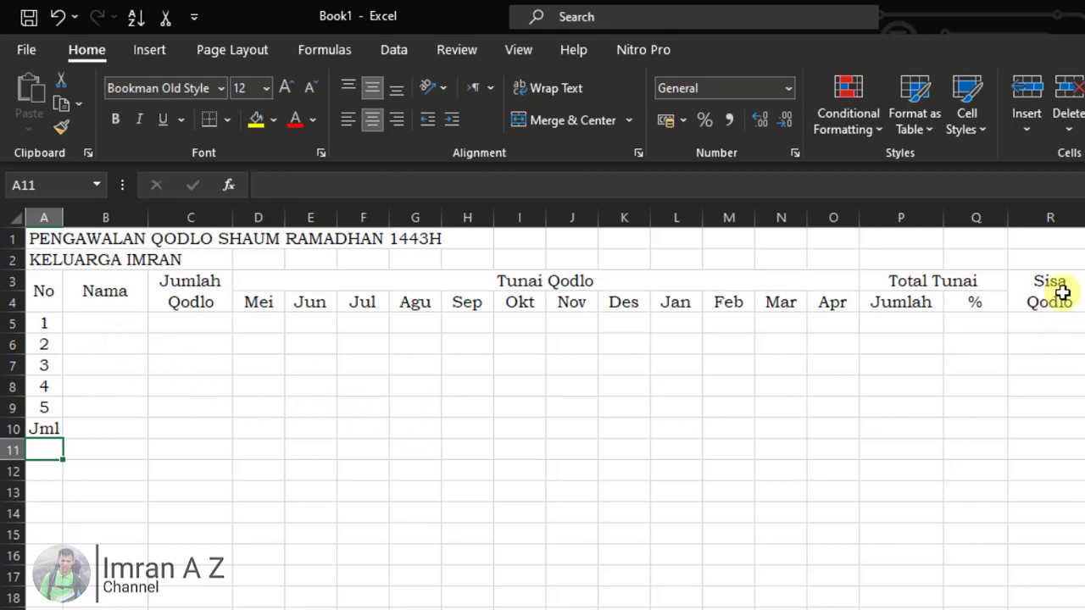
# Apply all borders to the whole table, from the header in row 3 to the Jml row, columns A to R
pyautogui.moveTo(1061, 292); pyautogui.dragTo(47, 426)
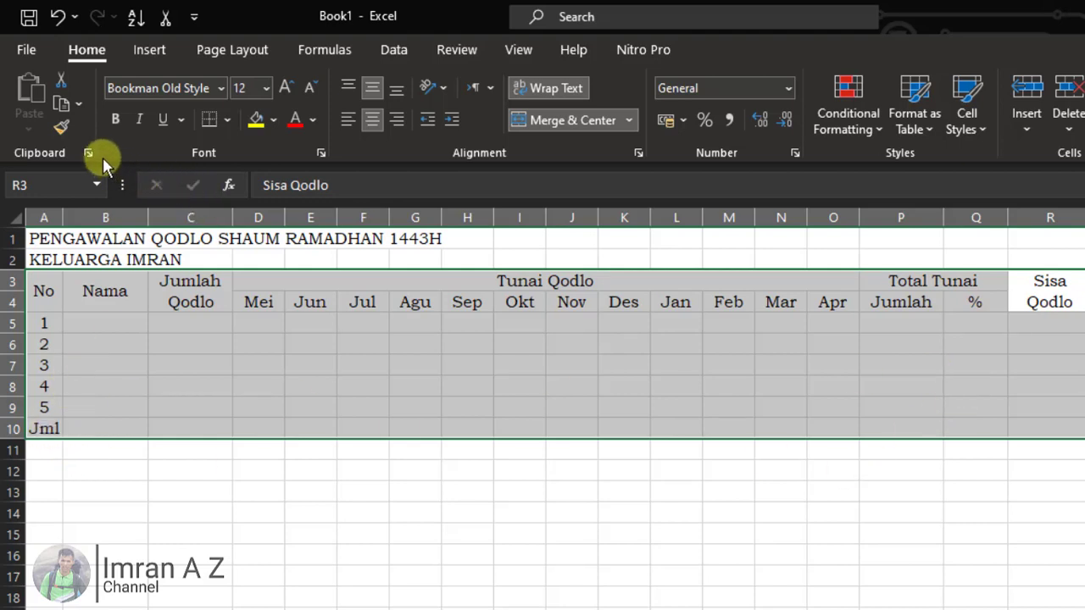
pyautogui.click(228, 124)
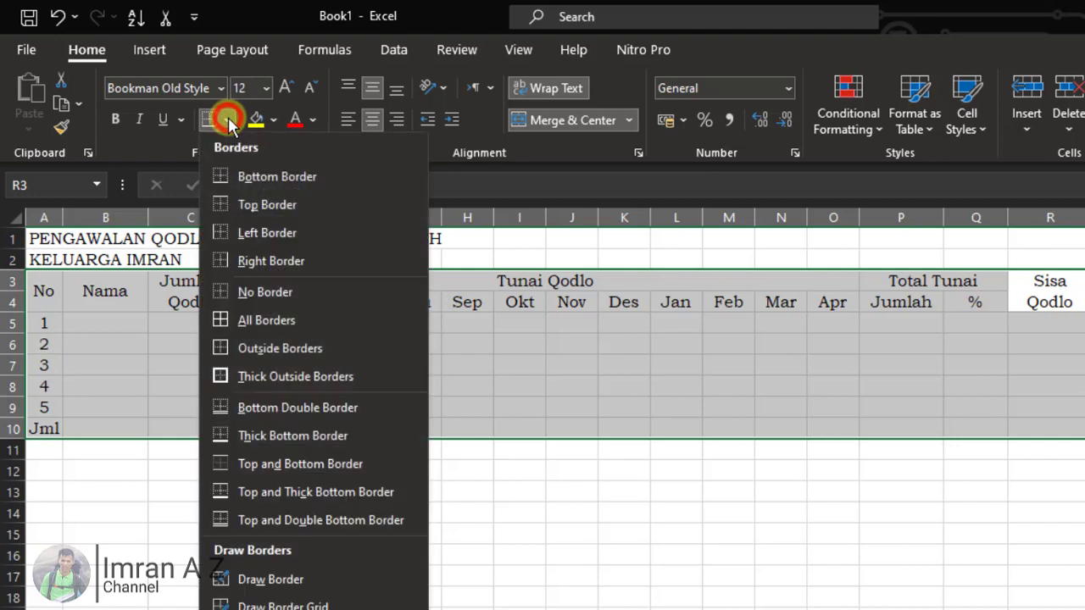
pyautogui.click(285, 326)
pyautogui.click(421, 490)
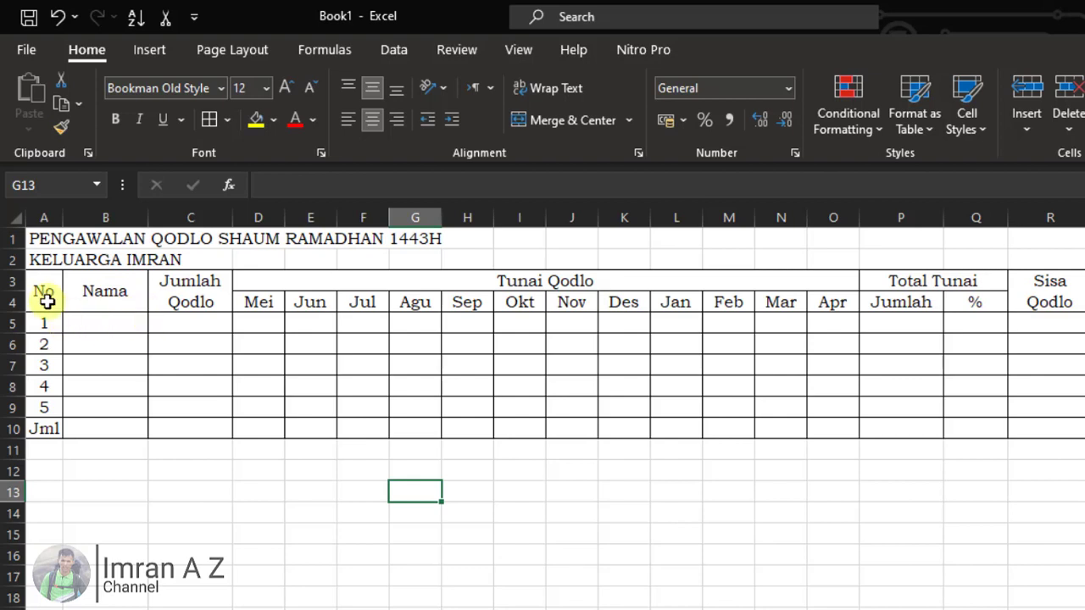
# Add a bottom double border under the table header in rows 3 and 4, from No to Sisa Qodlo
pyautogui.moveTo(42, 292); pyautogui.dragTo(1051, 300)
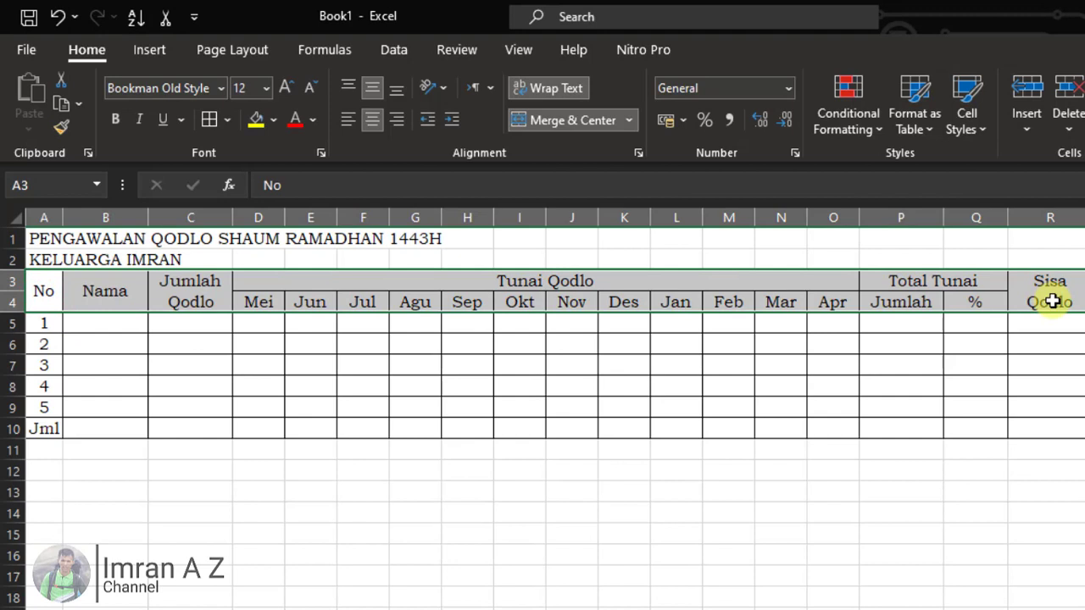
pyautogui.click(229, 123)
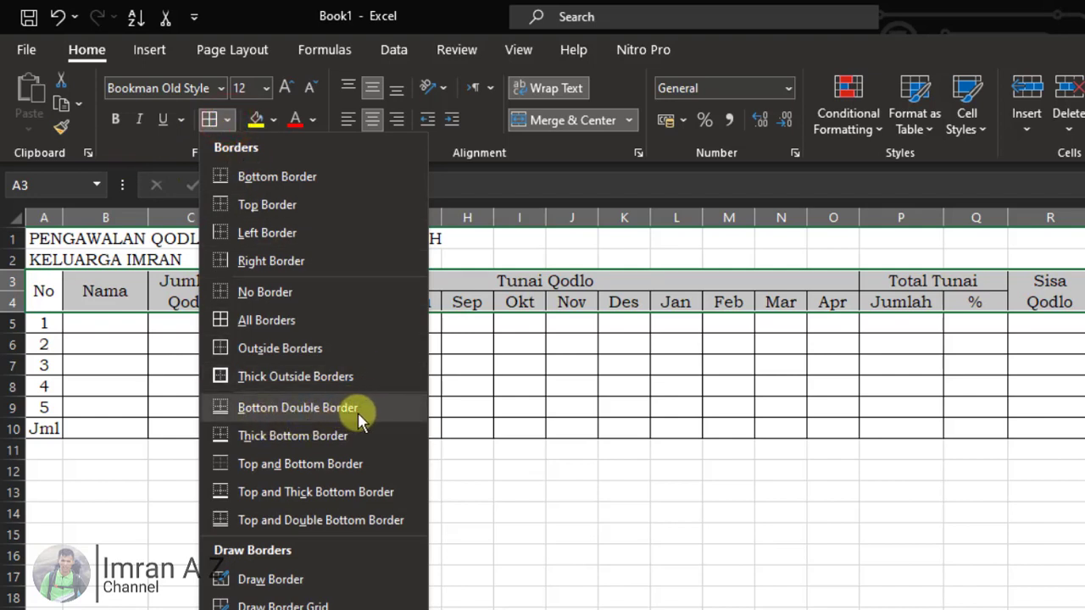
pyautogui.click(224, 410)
pyautogui.click(221, 410)
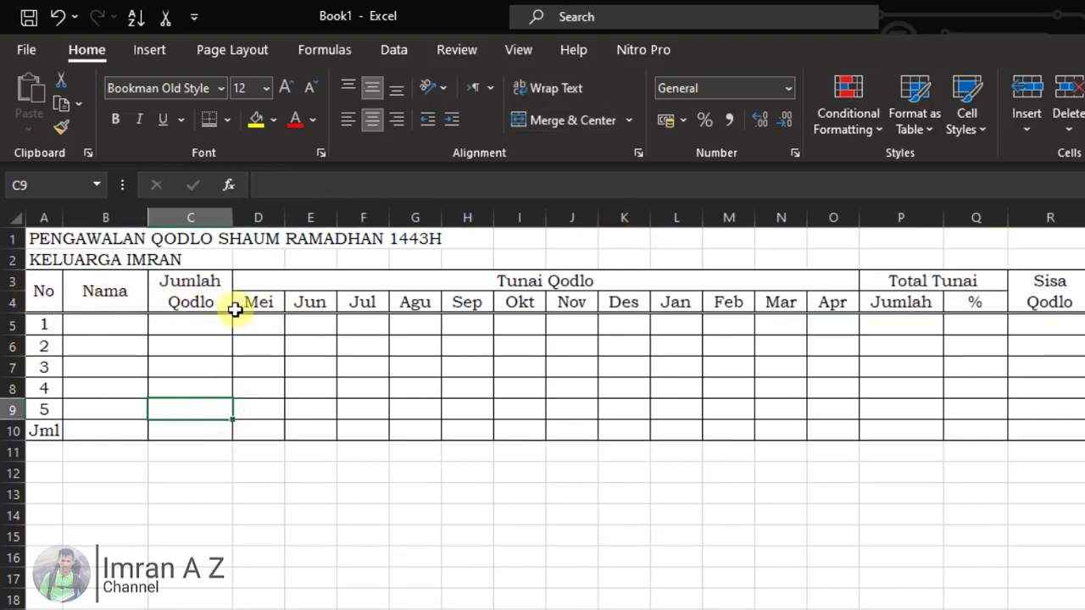
pyautogui.click(191, 302)
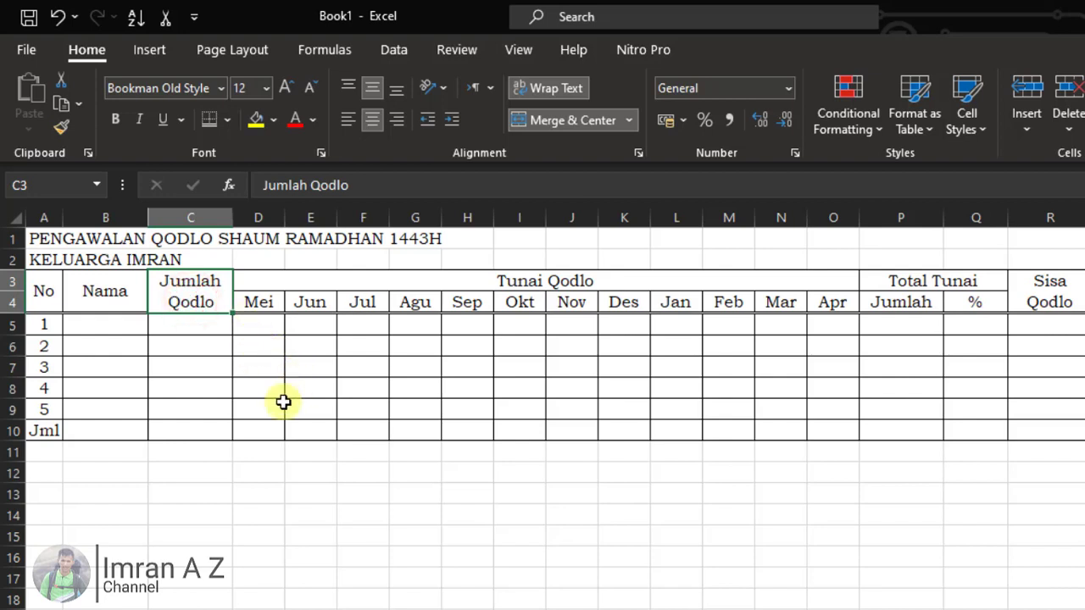
# Add a bottom double border to row 9 across columns A to R, separating it from the Jml row
pyautogui.moveTo(45, 409); pyautogui.dragTo(121, 409)
pyautogui.click(46, 431)
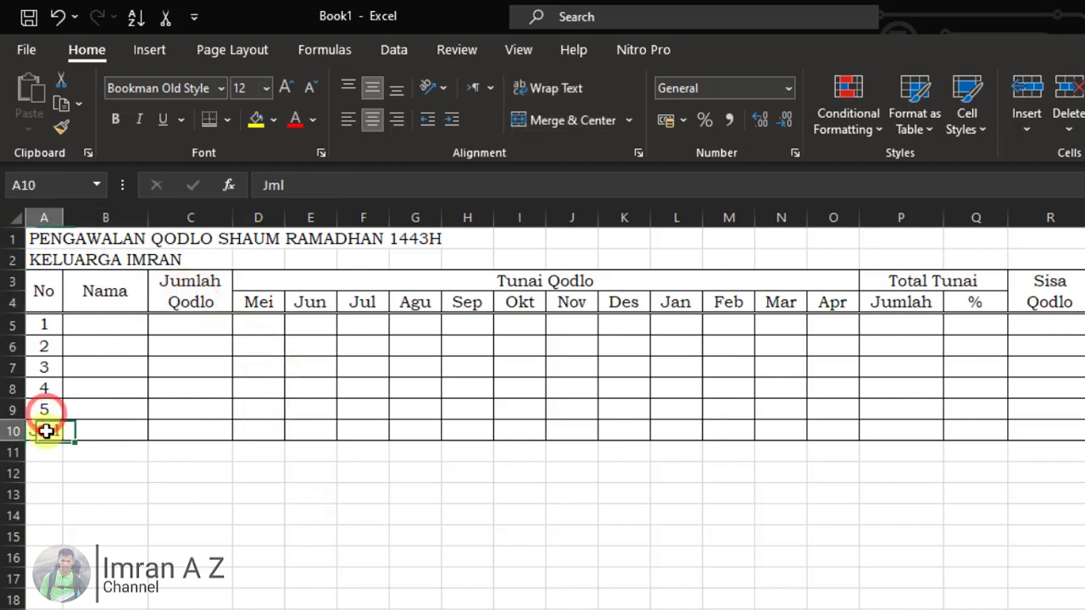
pyautogui.moveTo(46, 431); pyautogui.dragTo(353, 429)
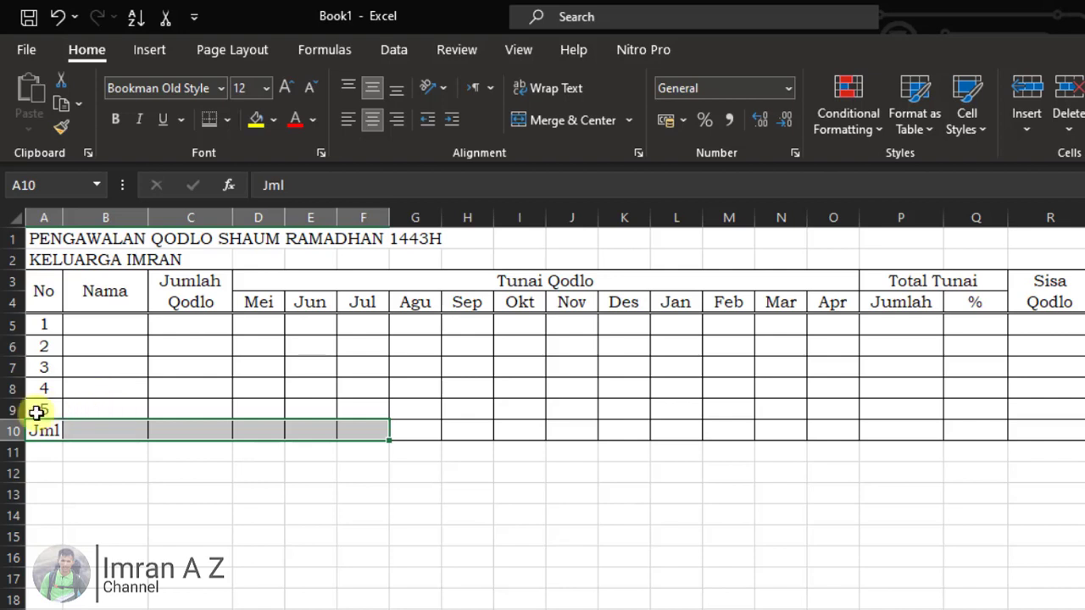
pyautogui.moveTo(46, 407); pyautogui.dragTo(1012, 407)
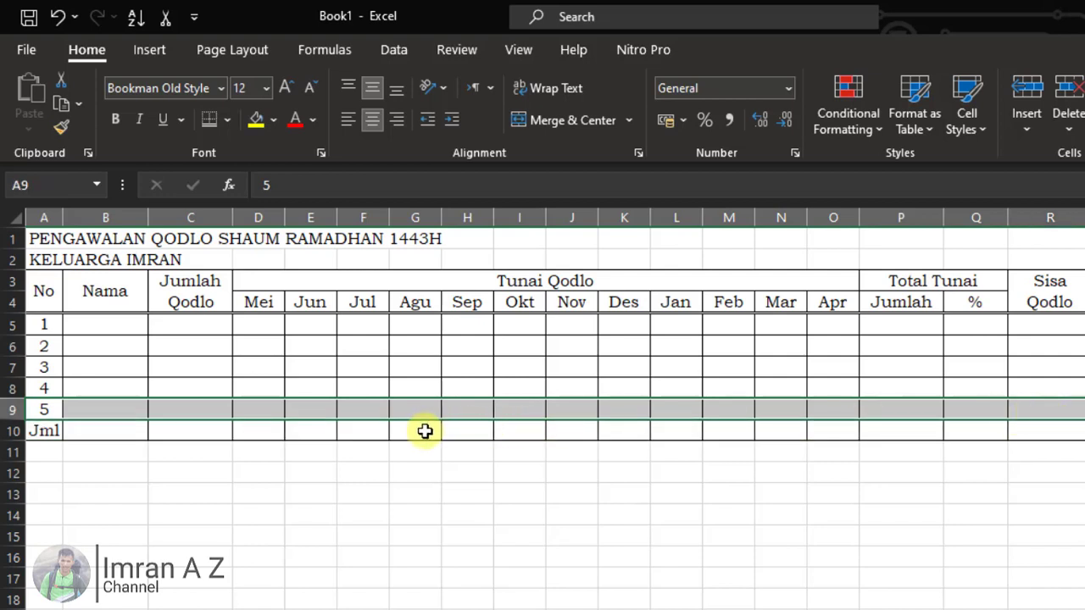
pyautogui.click(227, 120)
pyautogui.click(251, 410)
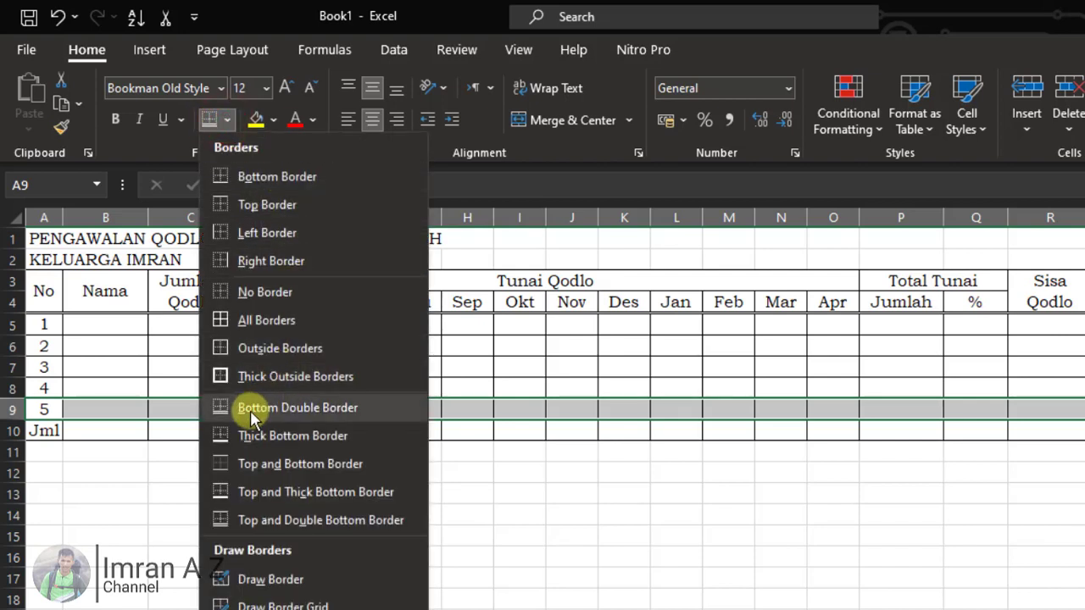
pyautogui.moveTo(332, 474); pyautogui.dragTo(364, 474)
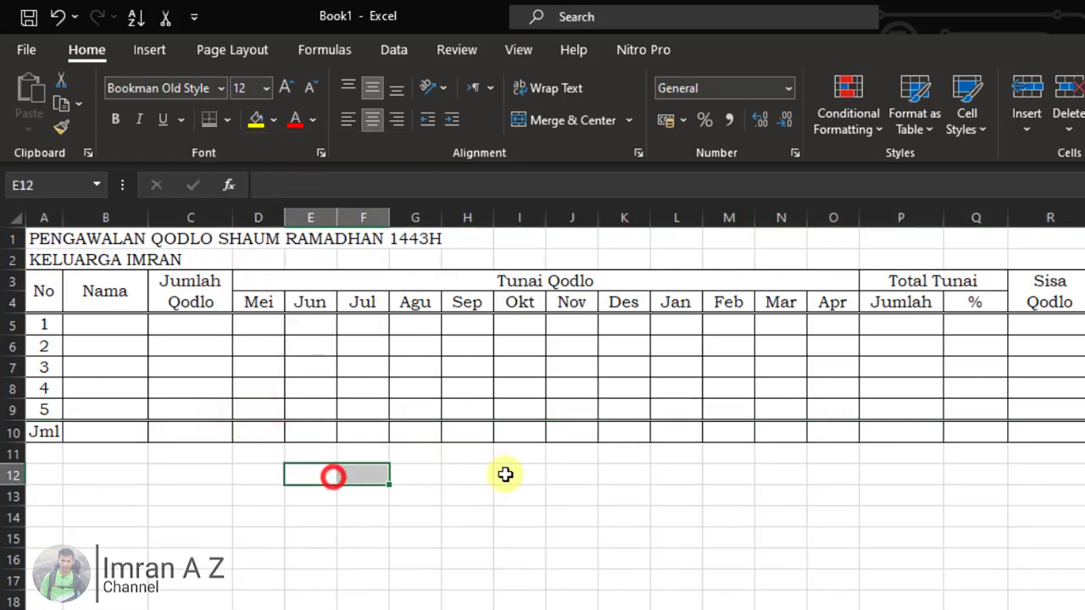
pyautogui.click(748, 497)
pyautogui.click(399, 512)
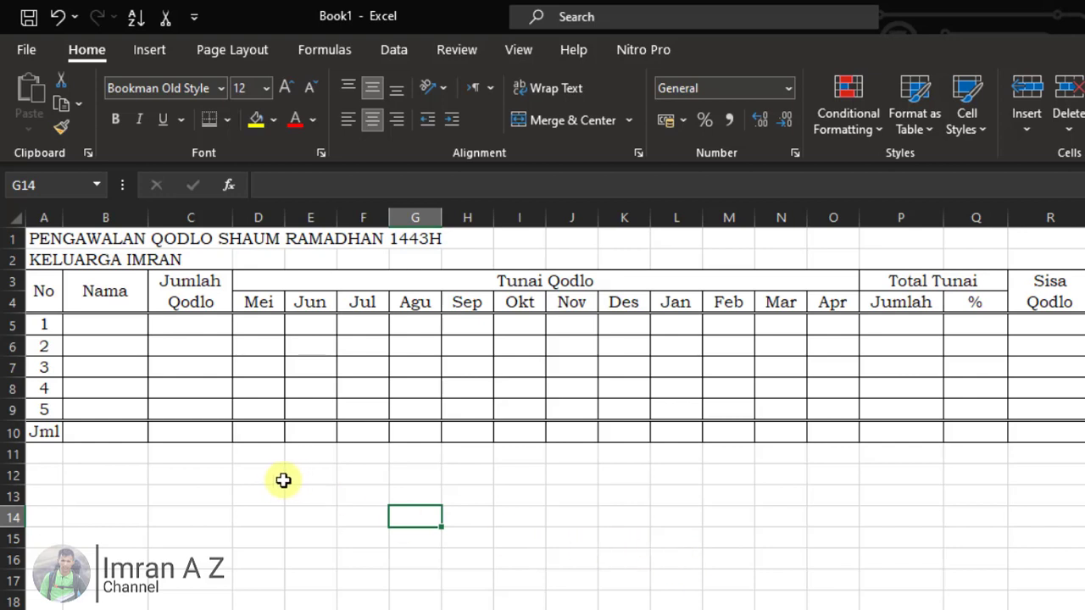
# Fill the Nama column for rows 1 to 4 with Istri, Teteh, Kaka and Ade in cells B5 to B8
pyautogui.click(98, 325)
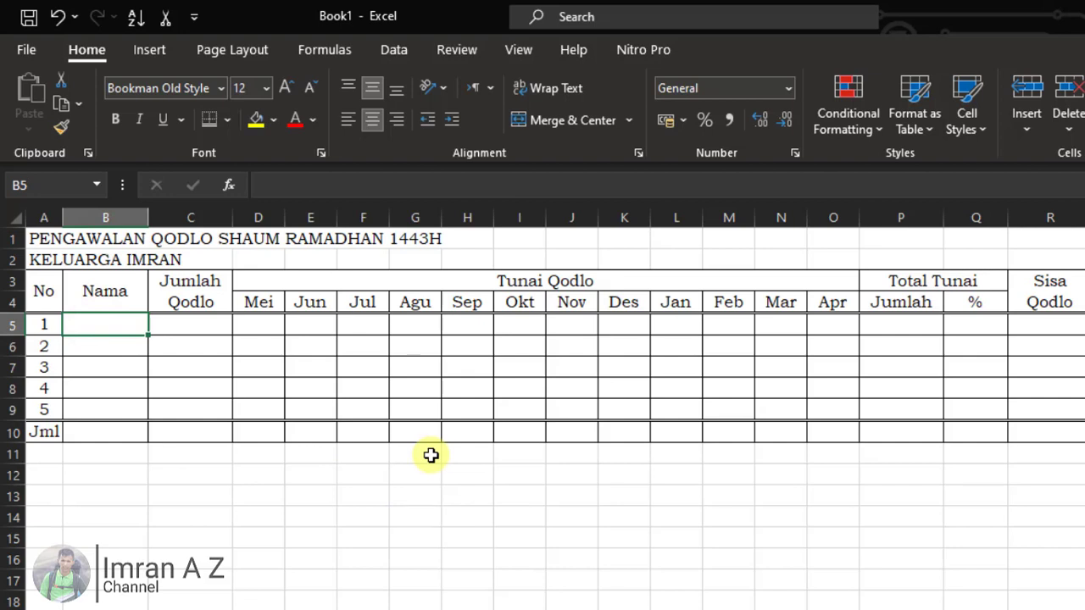
pyautogui.write('Istri')
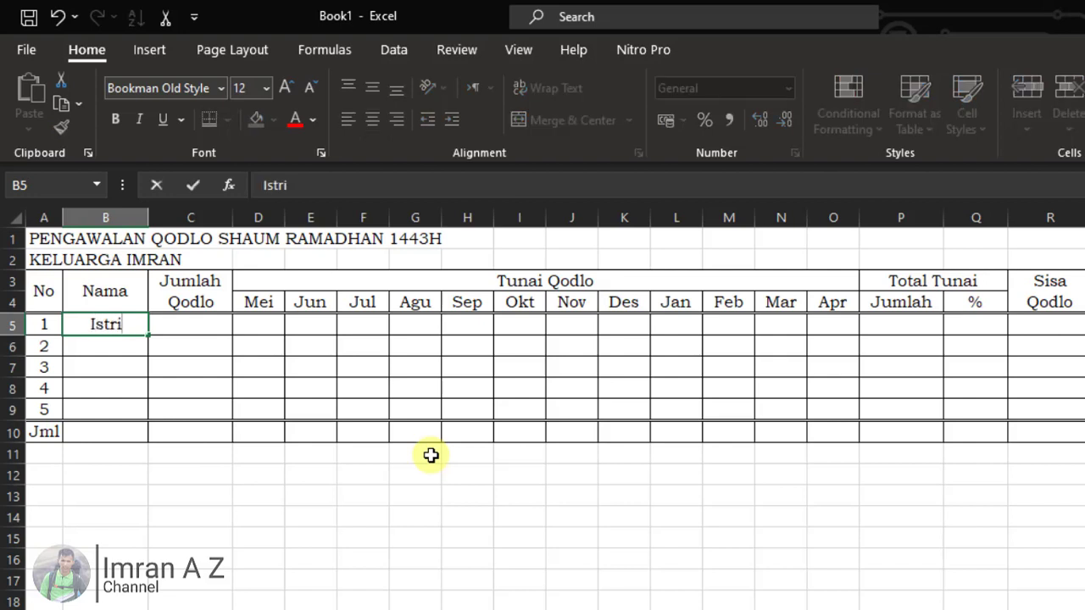
pyautogui.press('Return')
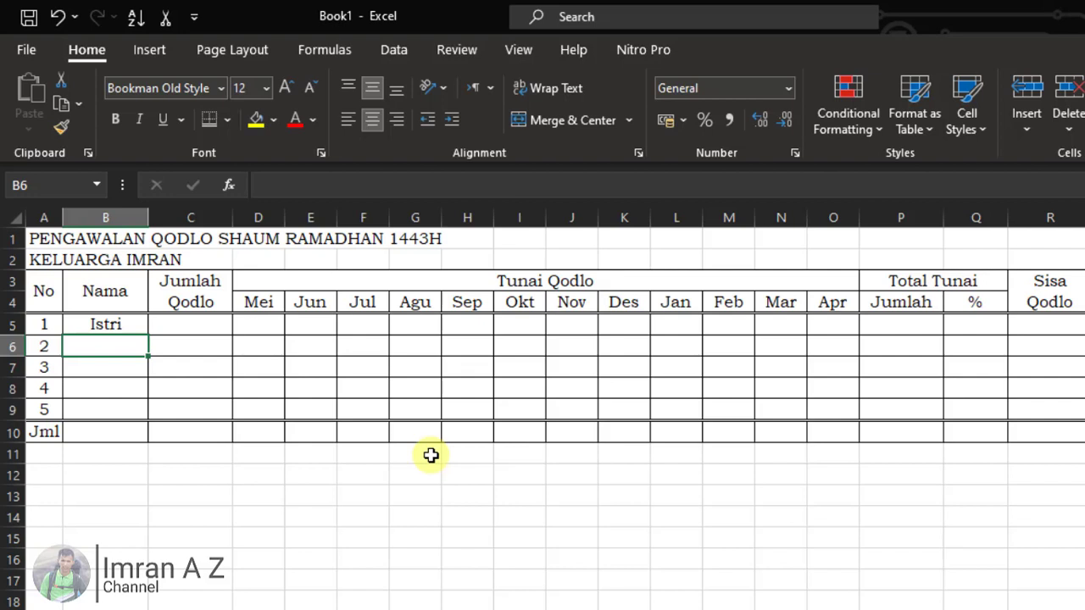
pyautogui.write('E')
pyautogui.press('BackSpace')
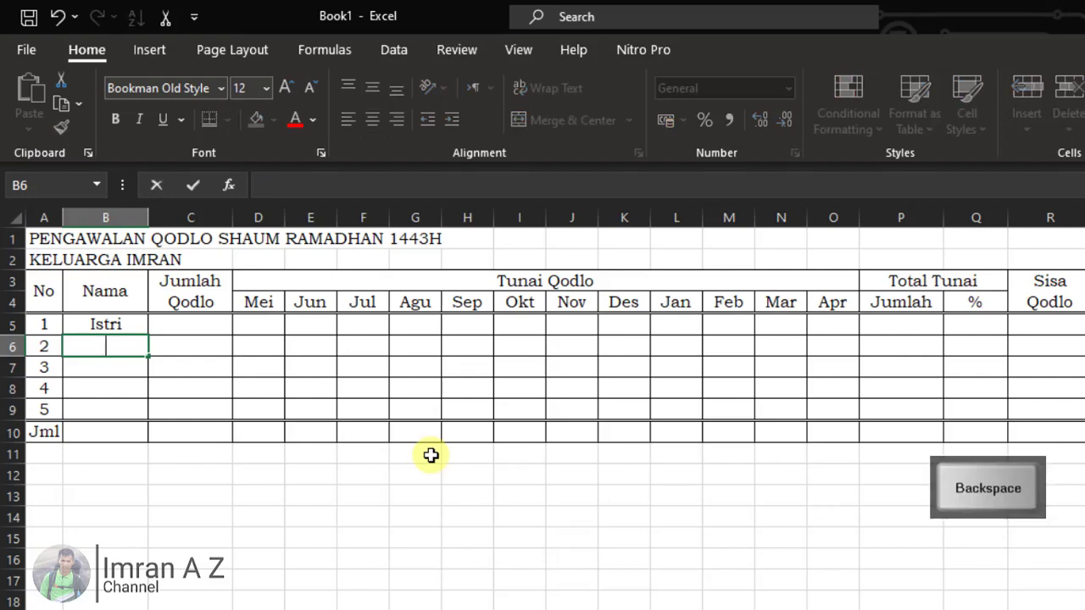
pyautogui.write('Teteh')
pyautogui.press('Return')
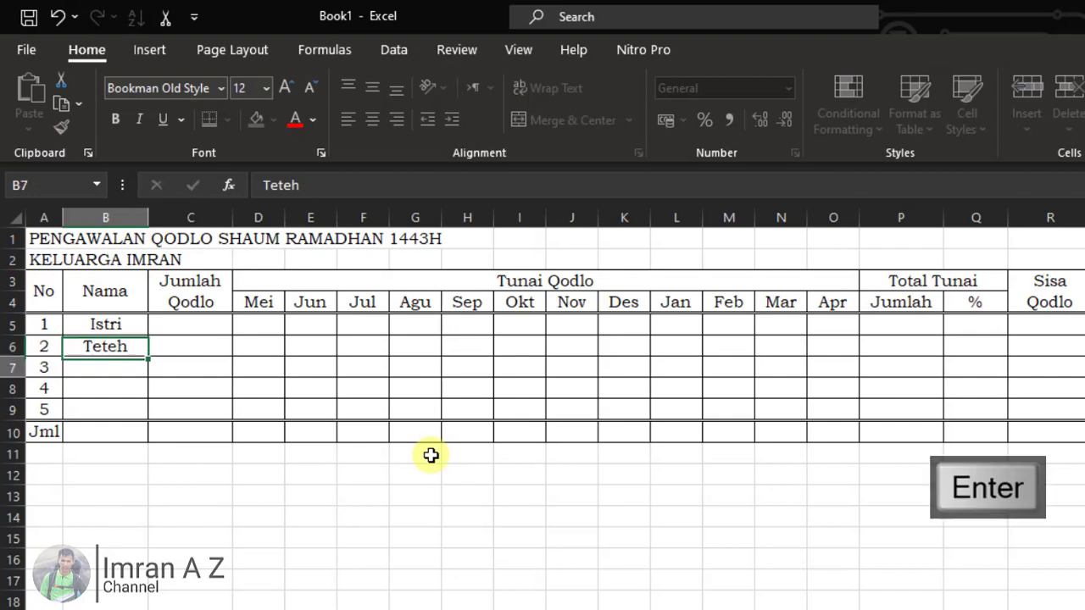
pyautogui.write('Kaka')
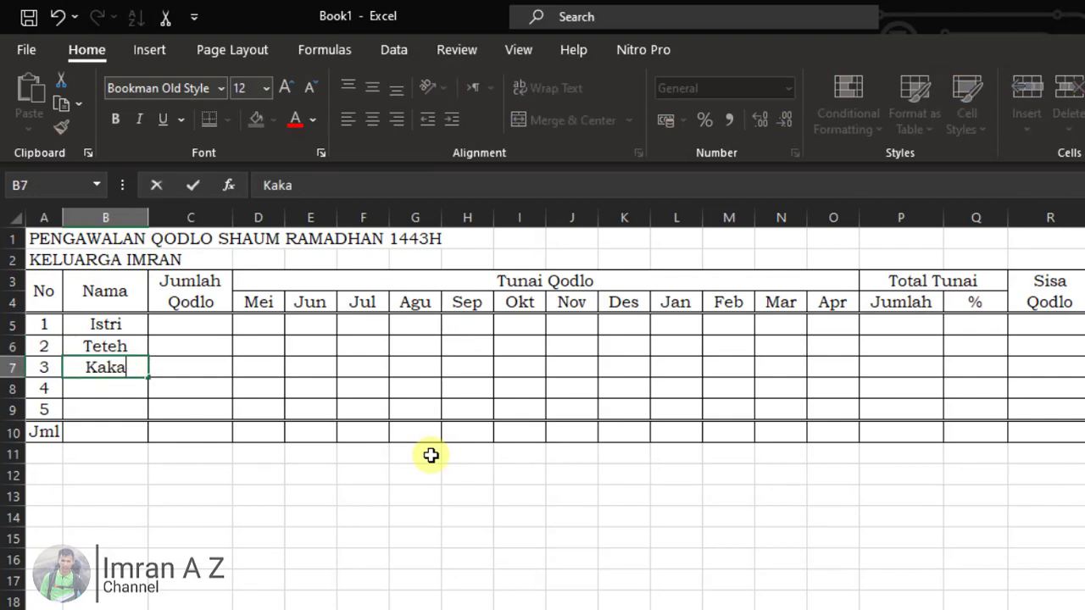
pyautogui.press('Return')
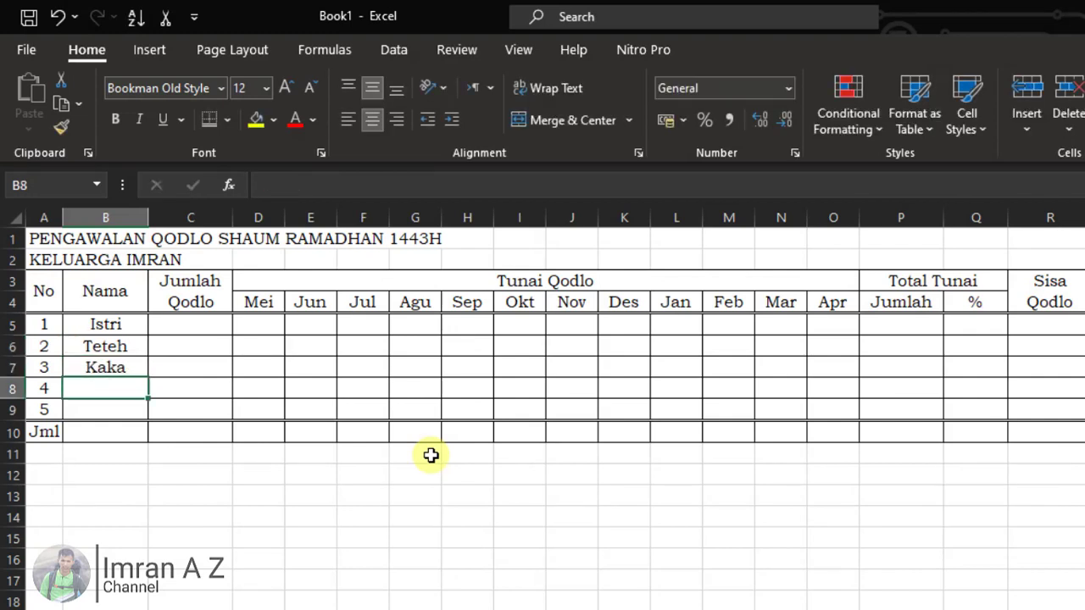
pyautogui.write('Ade')
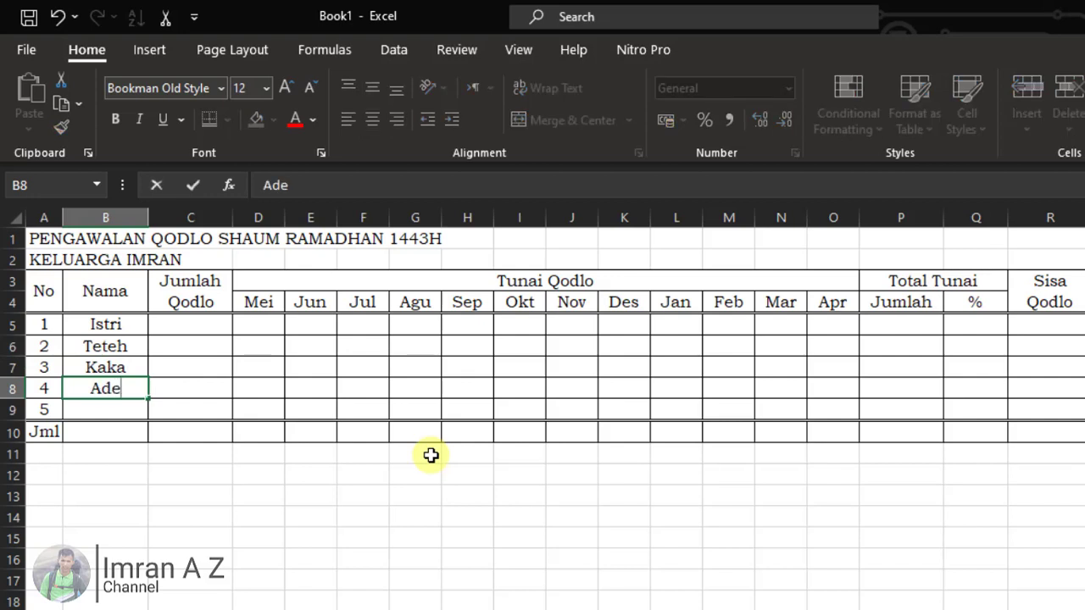
pyautogui.press('Return')
pyautogui.click(190, 496)
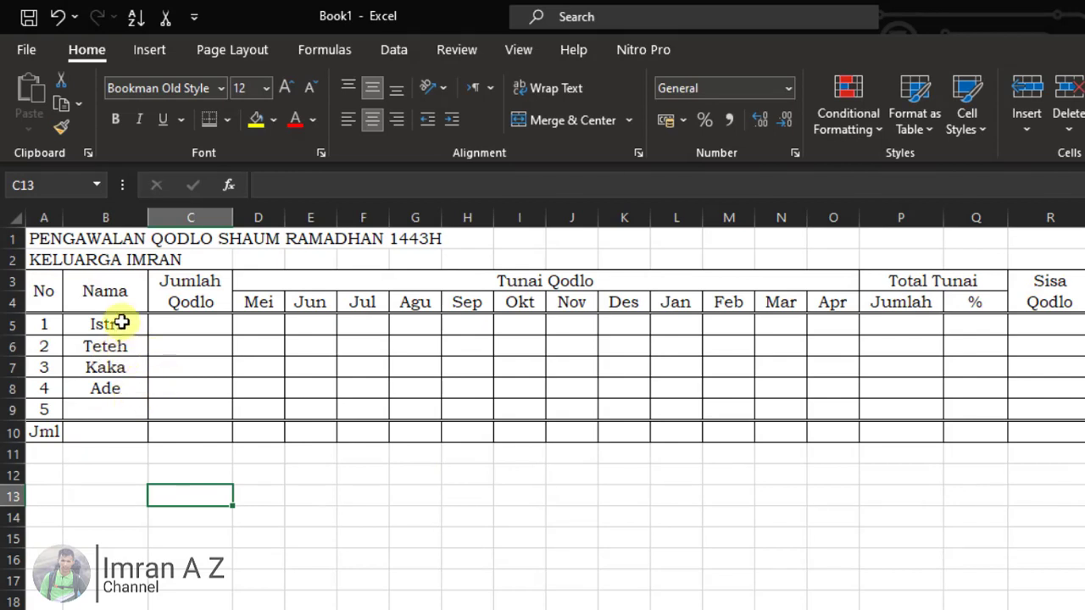
# Left-align the Nama entries in cells B5 to B9
pyautogui.moveTo(122, 322); pyautogui.dragTo(108, 407)
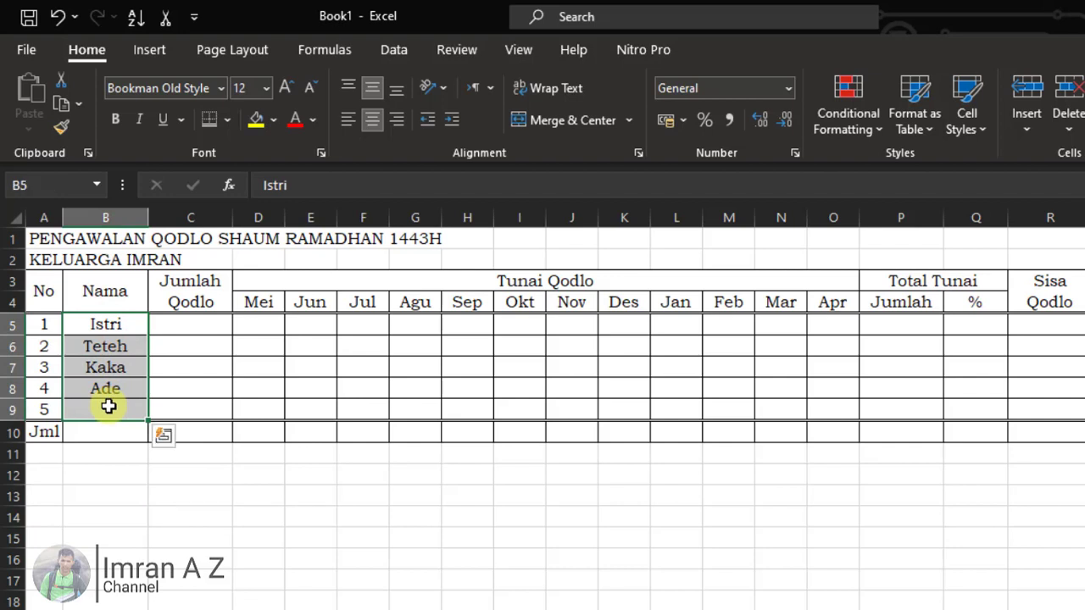
pyautogui.click(343, 124)
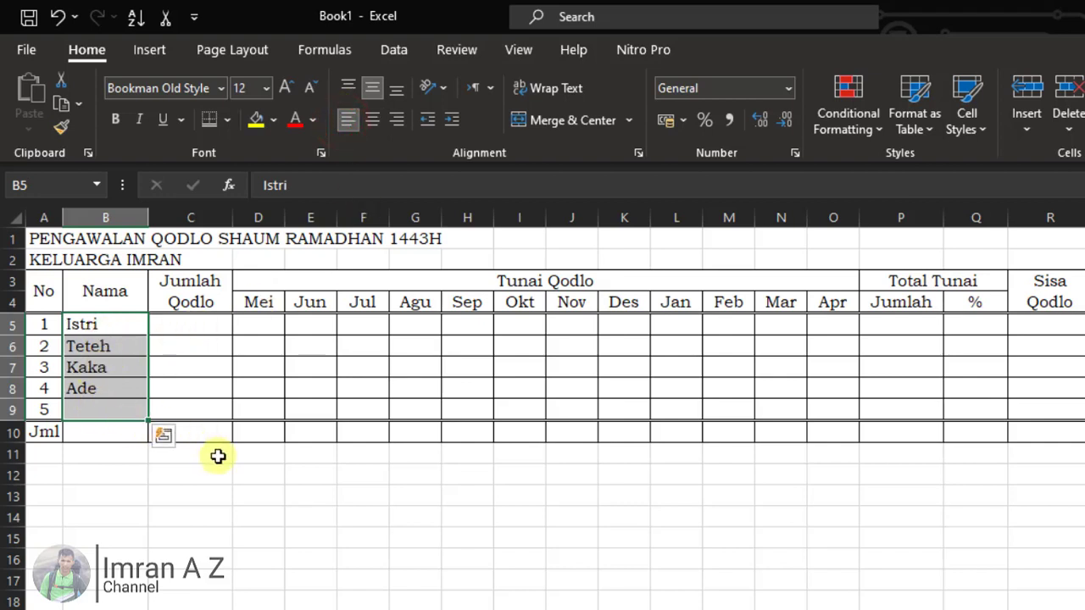
pyautogui.click(172, 472)
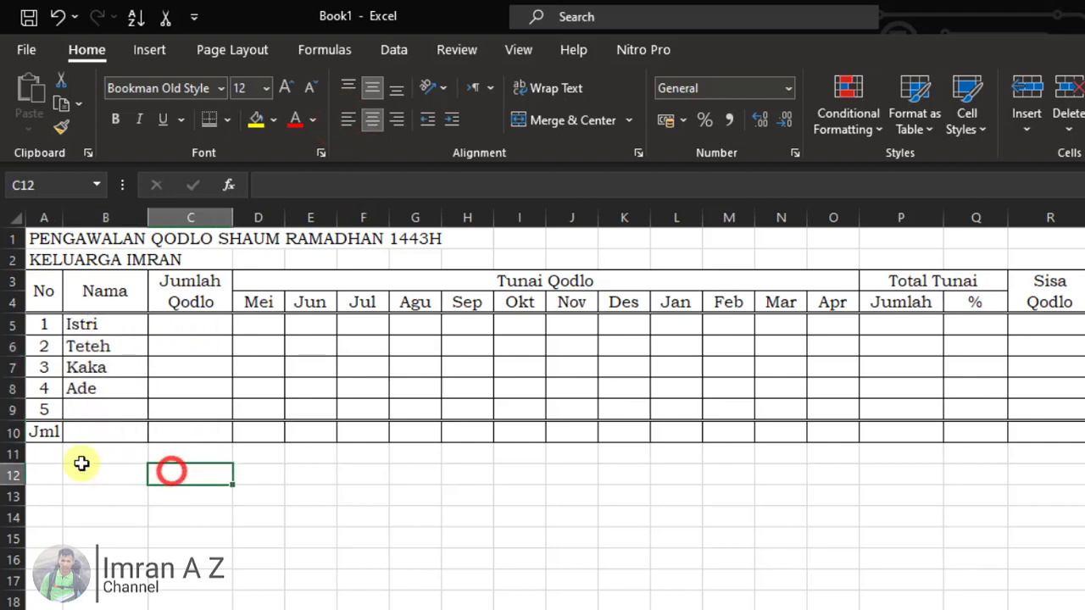
# Enter the Jumlah Qodlo values 7 for Istri, 6 for Teteh, 5 for Kaka and 6 for Ade
pyautogui.click(204, 324)
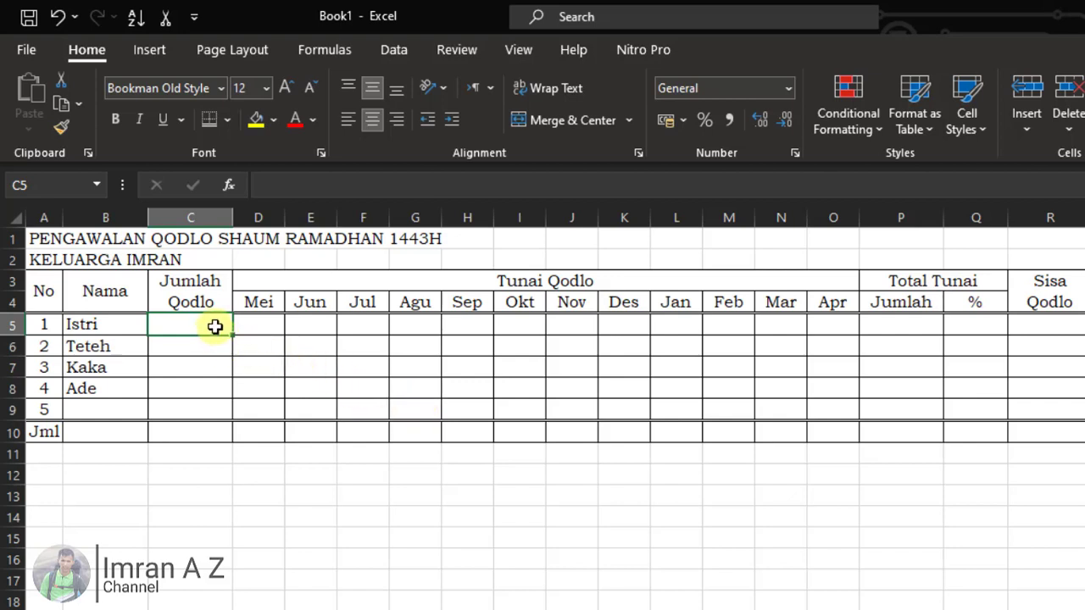
pyautogui.write('7')
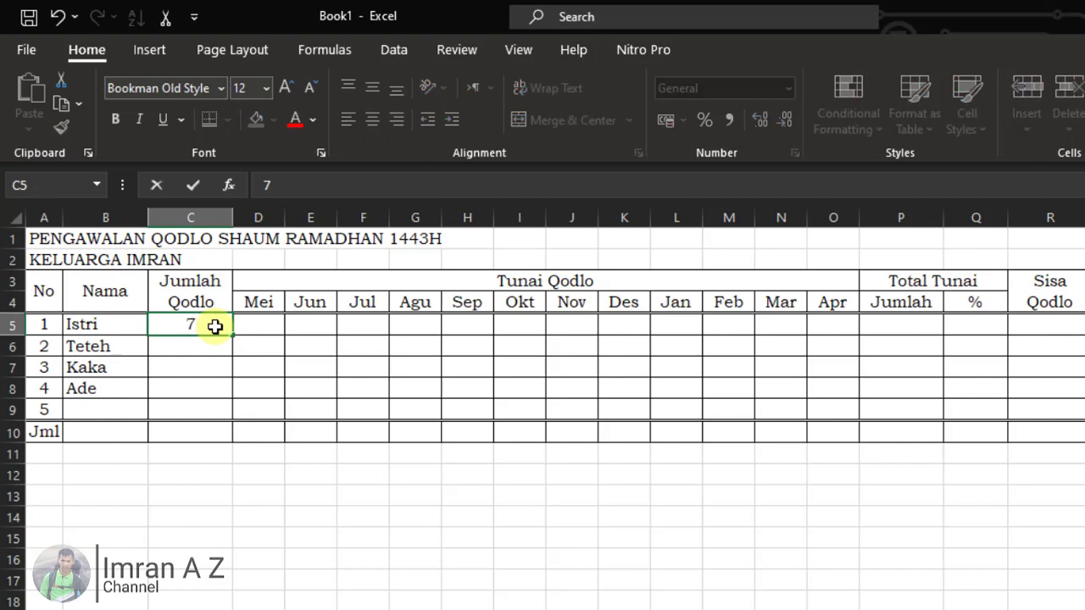
pyautogui.press('Down')
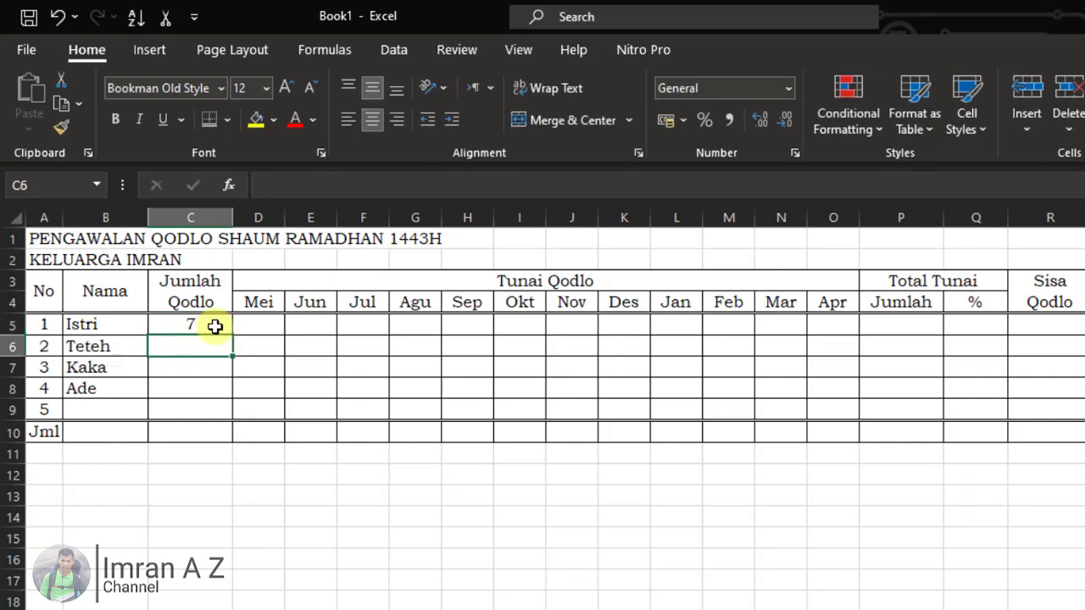
pyautogui.write('6')
pyautogui.press('Down')
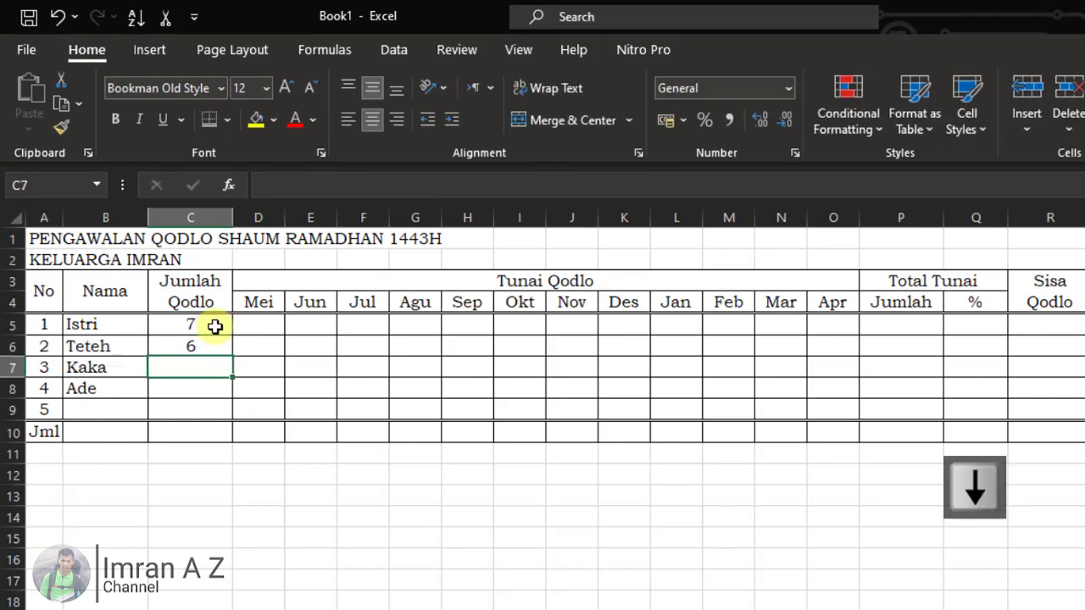
pyautogui.write('5')
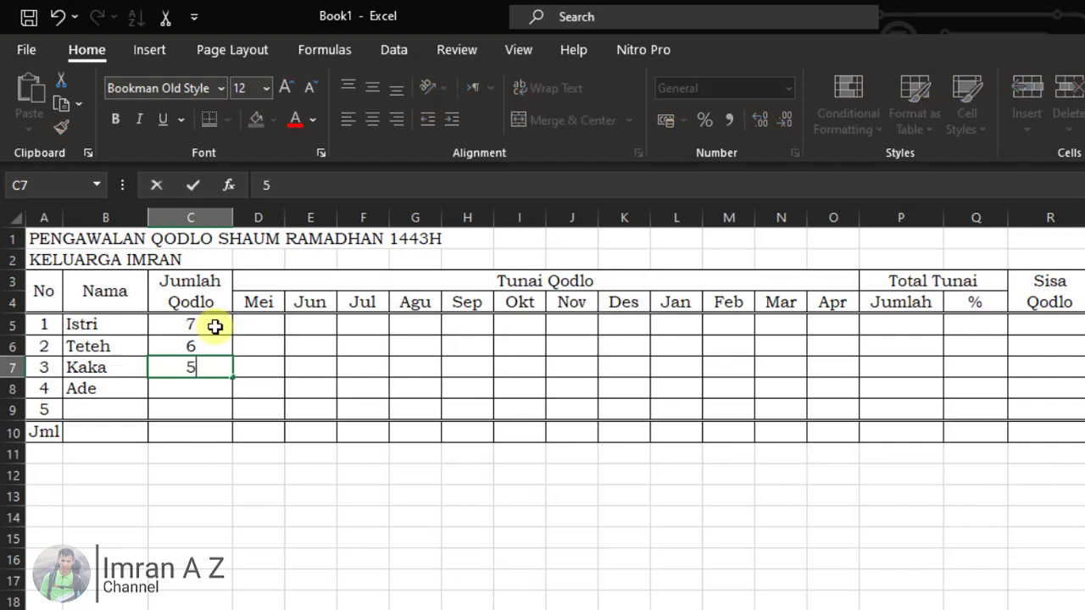
pyautogui.press('Down')
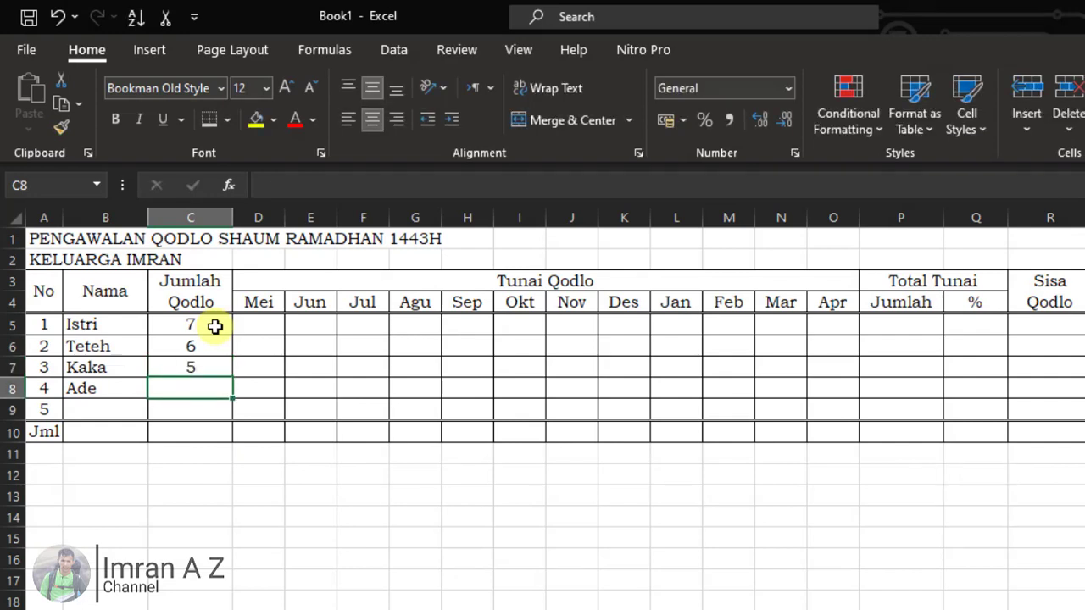
pyautogui.write('6')
pyautogui.press('Right')
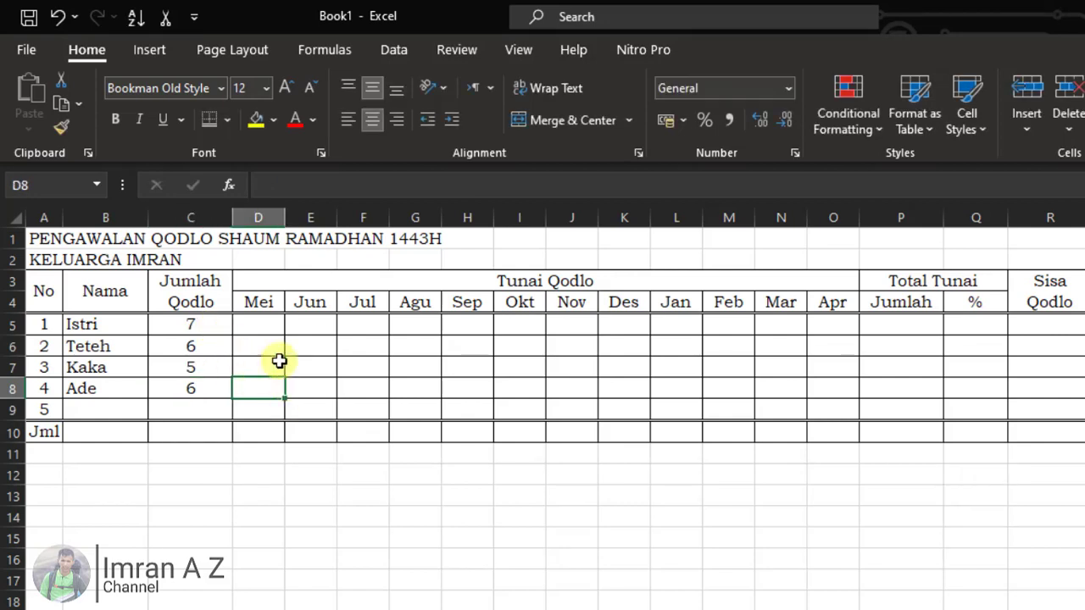
# Record Istri's Tunai Qodlo values in row 5: 3 for Mei, 1 for Jun and 1 for Jul
pyautogui.click(261, 323)
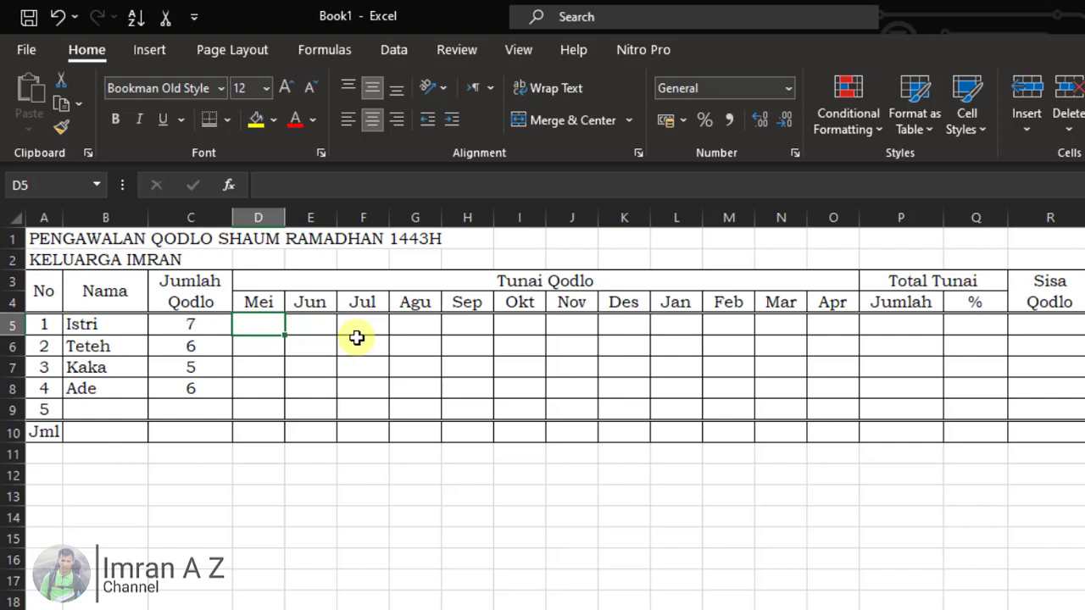
pyautogui.write('3')
pyautogui.press('Right')
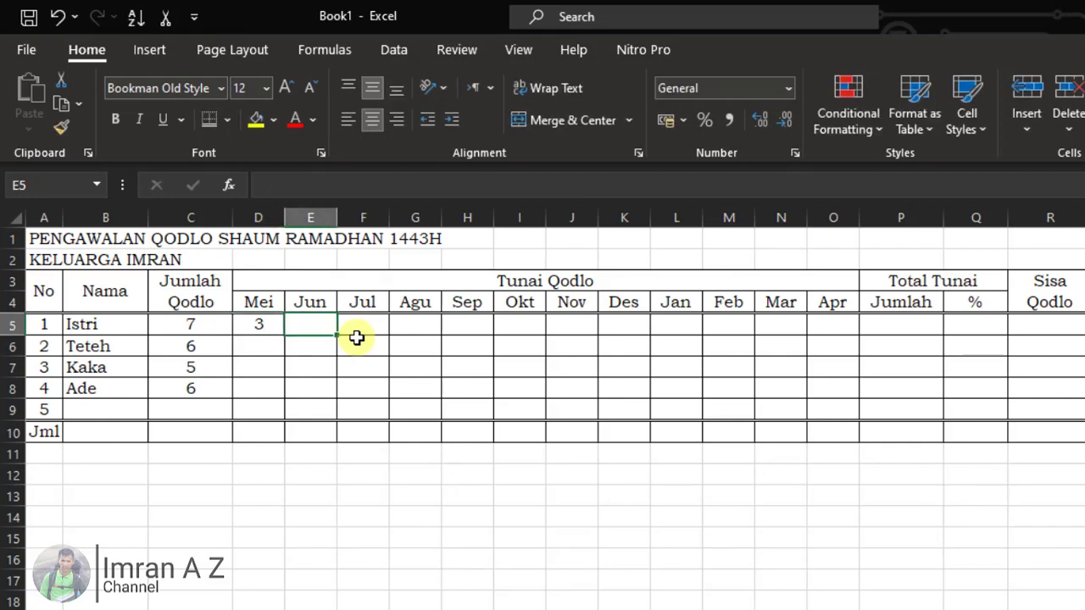
pyautogui.write('1')
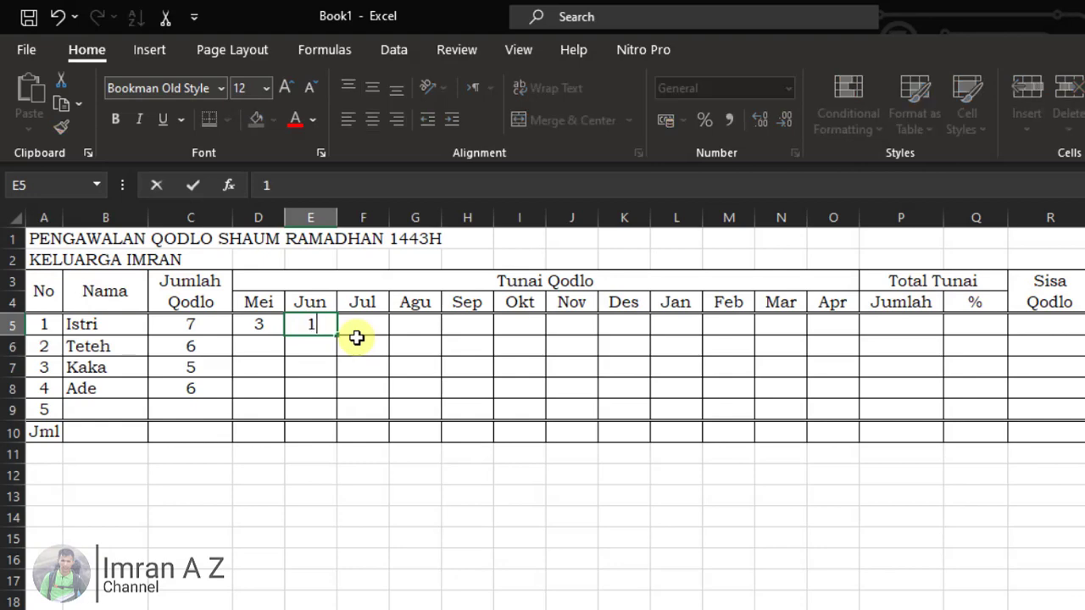
pyautogui.press('Right')
pyautogui.write('1')
pyautogui.press('Right')
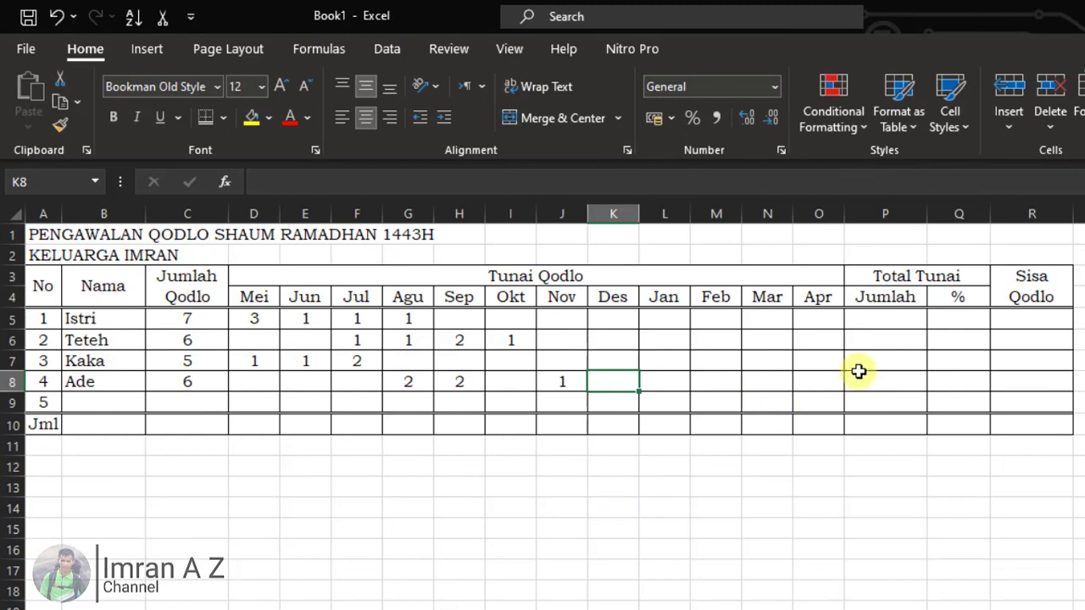
pyautogui.click(886, 319)
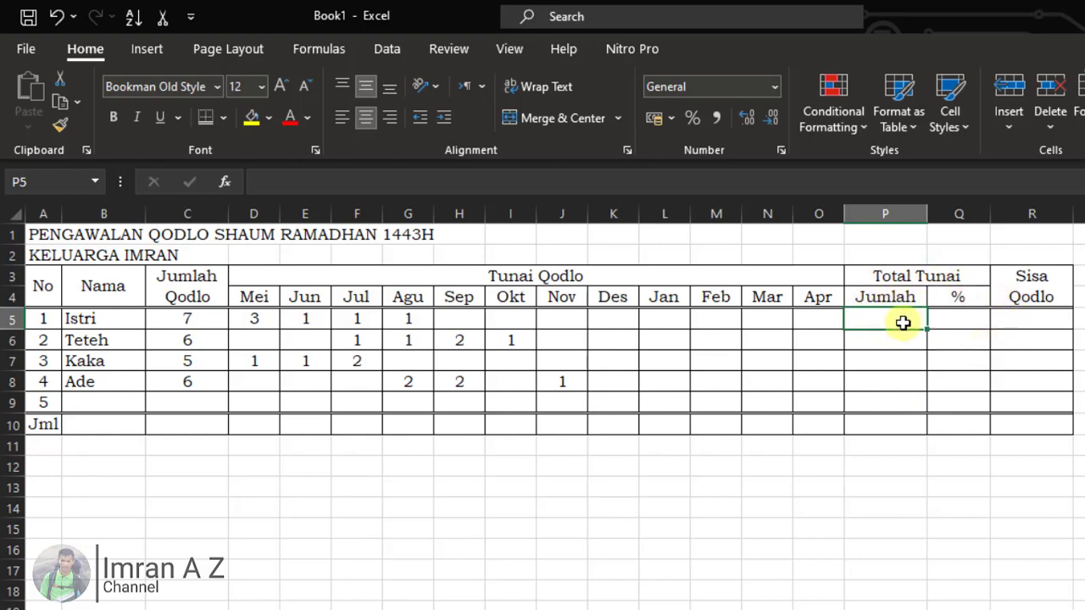
pyautogui.click(887, 302)
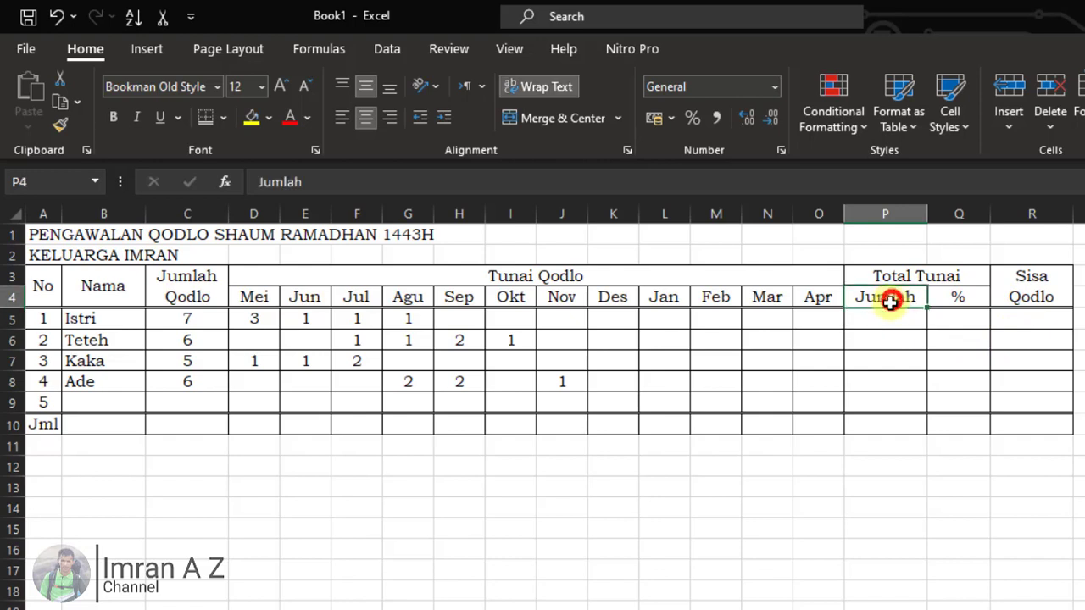
pyautogui.click(943, 301)
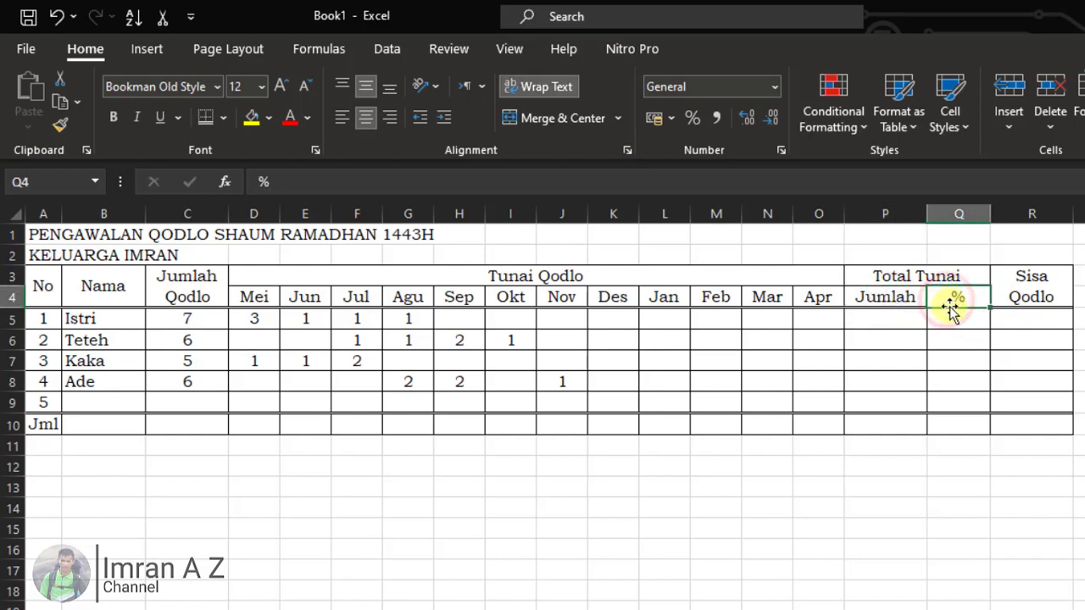
pyautogui.click(1026, 301)
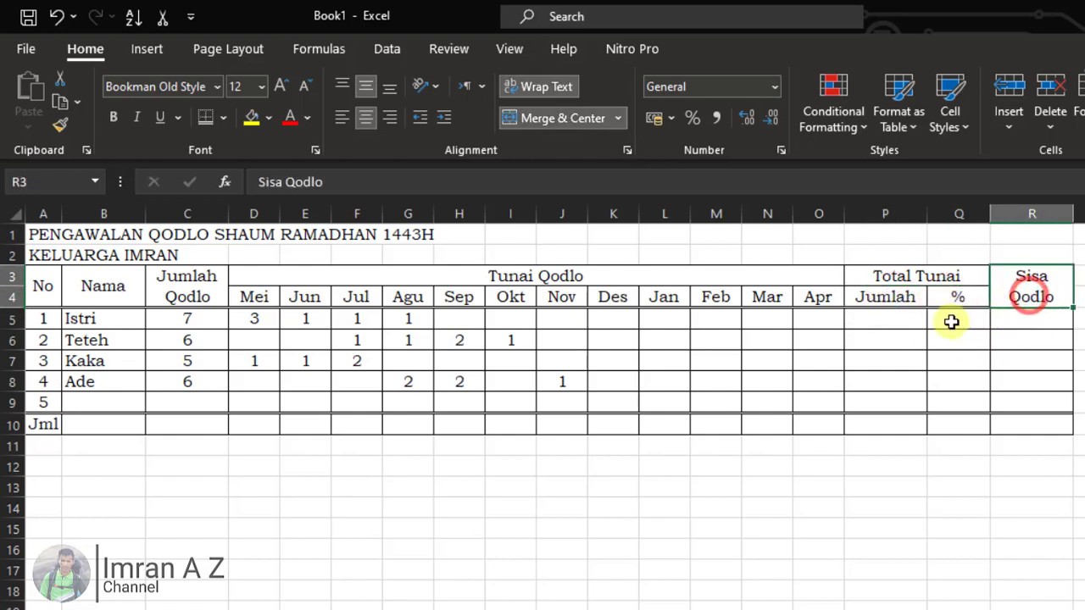
pyautogui.click(890, 320)
pyautogui.moveTo(890, 321); pyautogui.dragTo(1022, 322)
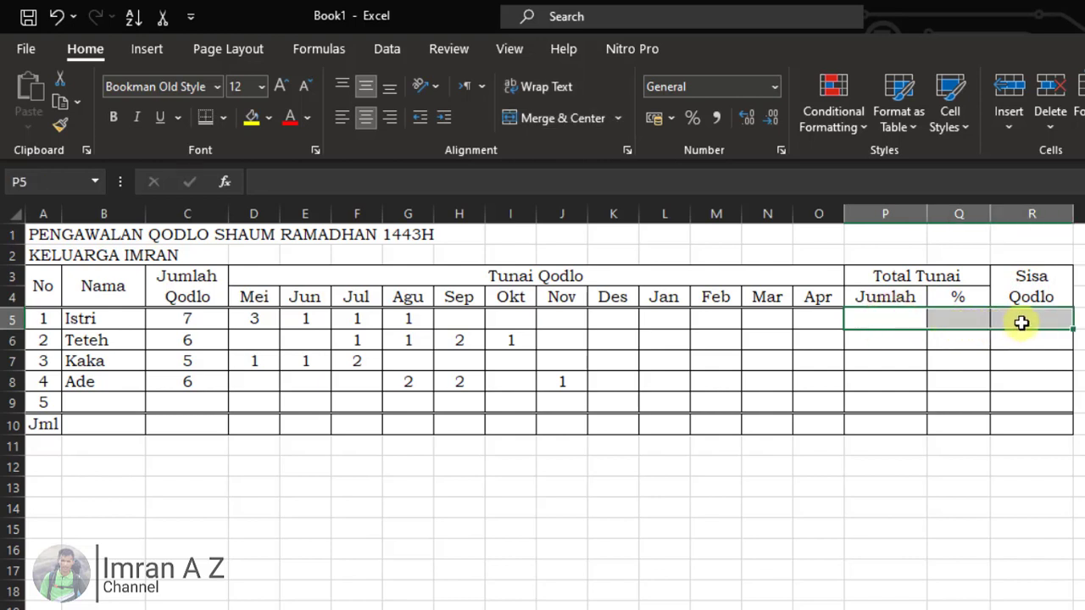
# Total Istri's fasts from Mei to Apr in the Jumlah cell P5 with the formula =SUM(D5:O5)
pyautogui.click(890, 322)
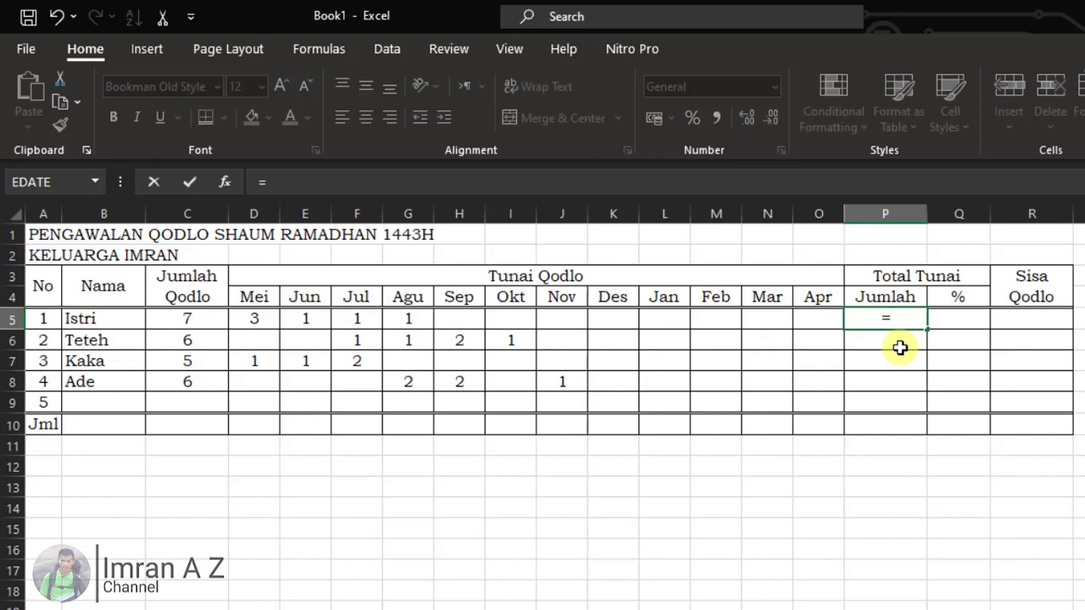
pyautogui.write('s')
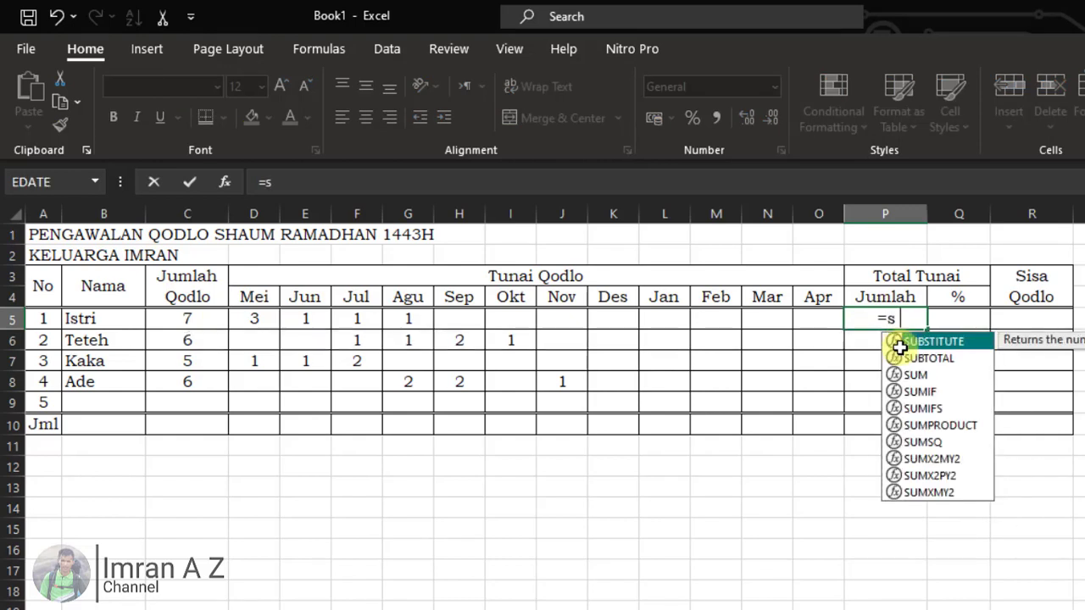
pyautogui.write('um(')
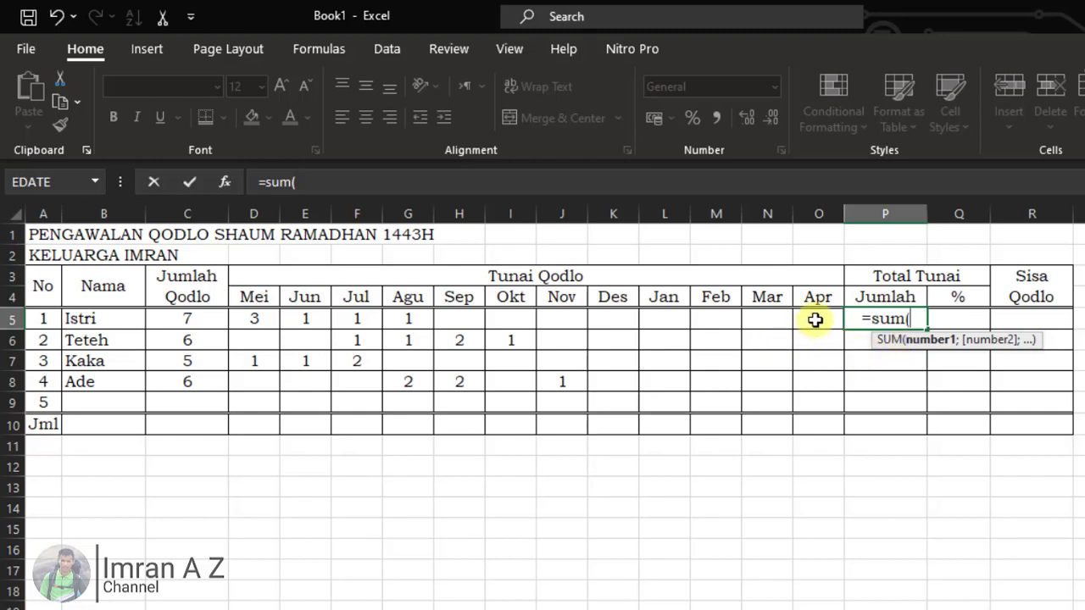
pyautogui.moveTo(815, 318); pyautogui.dragTo(253, 318)
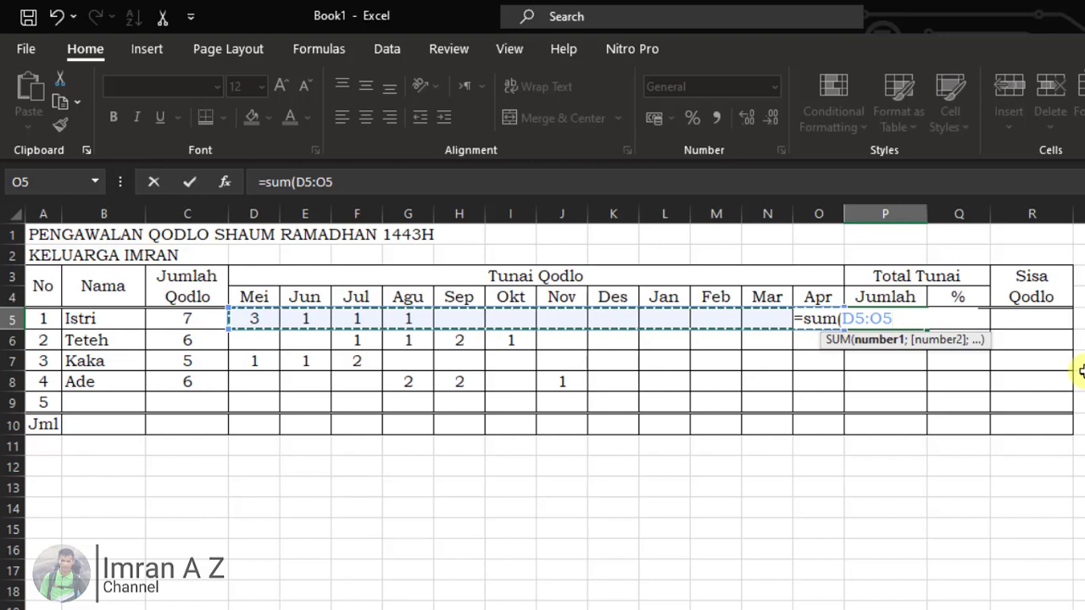
pyautogui.press('Return')
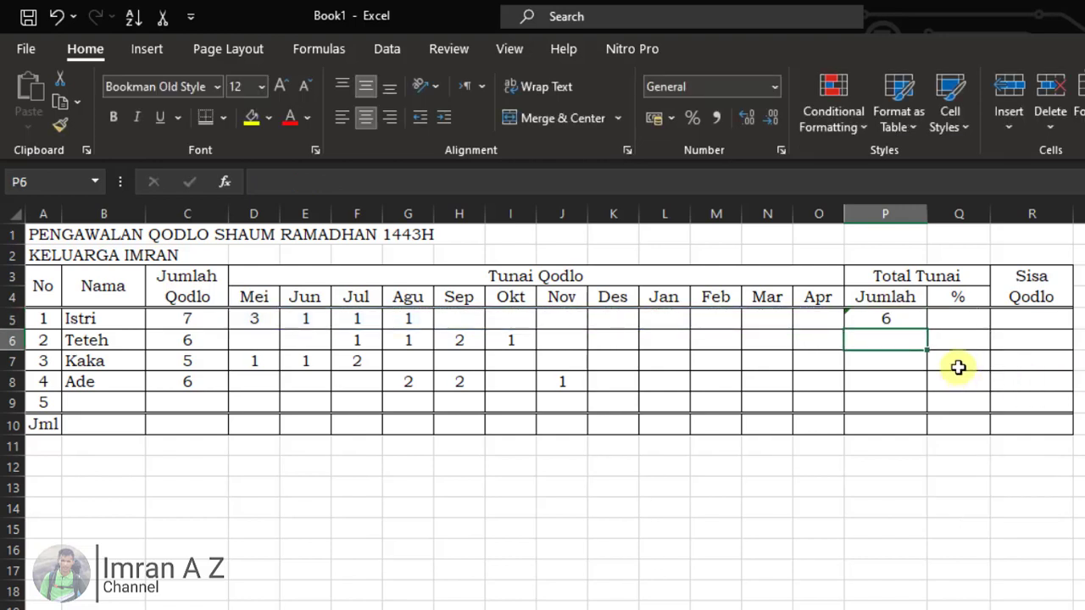
pyautogui.click(861, 319)
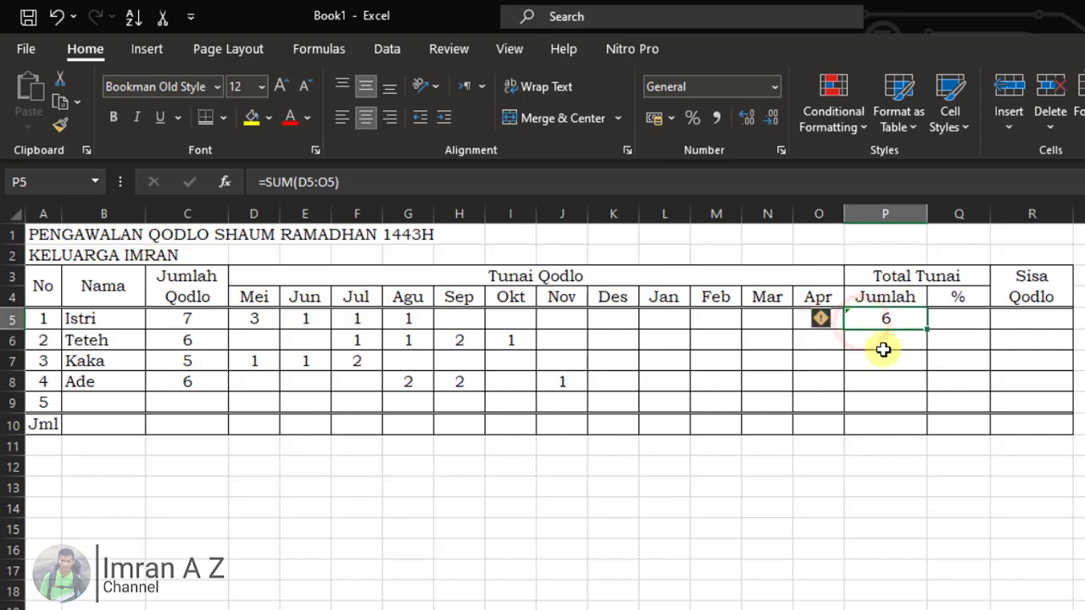
pyautogui.click(879, 345)
pyautogui.click(885, 319)
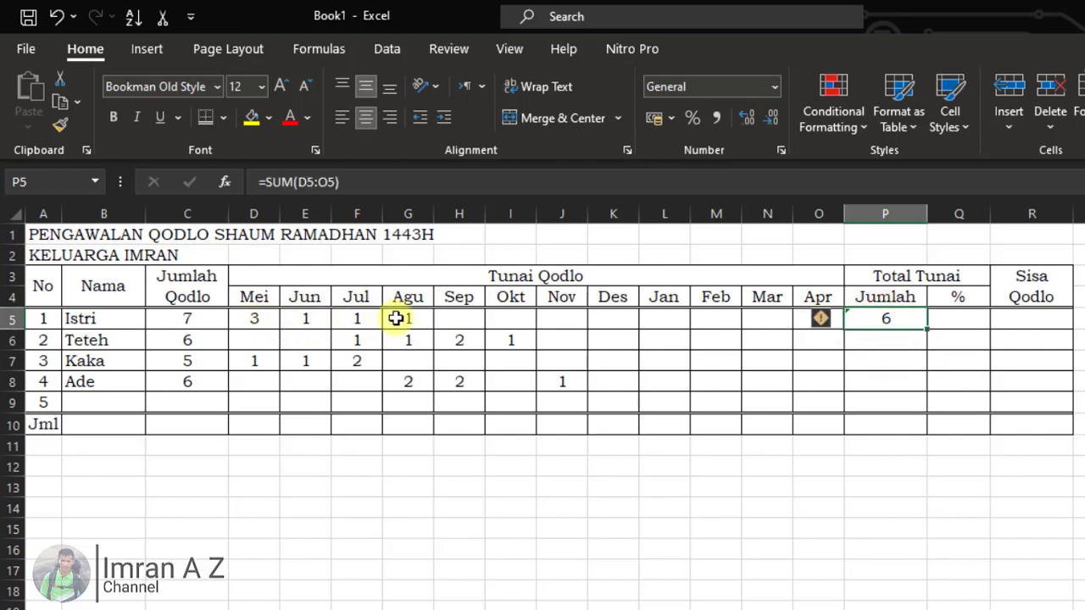
# Calculate Istri's share of completed fasts in the % cell Q5 with the formula =P5/C5
pyautogui.click(963, 325)
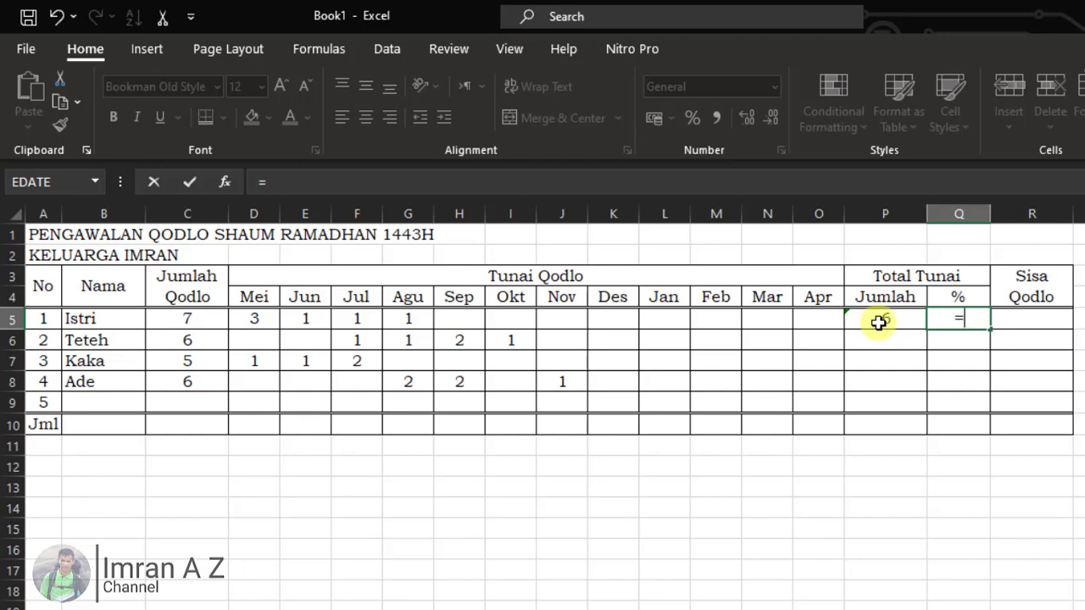
pyautogui.click(879, 322)
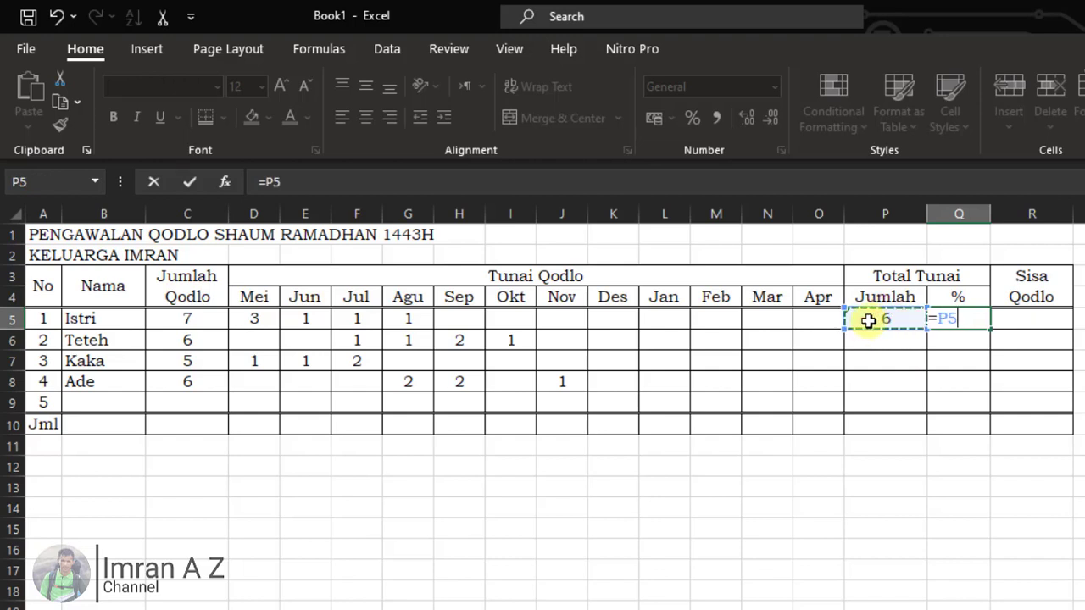
pyautogui.click(865, 319)
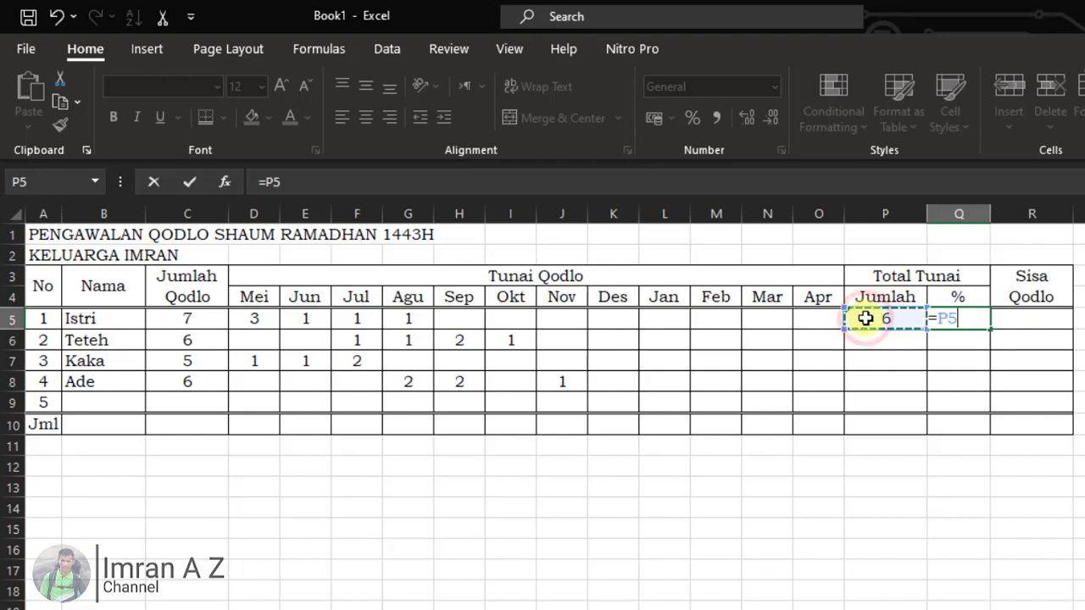
pyautogui.write('/')
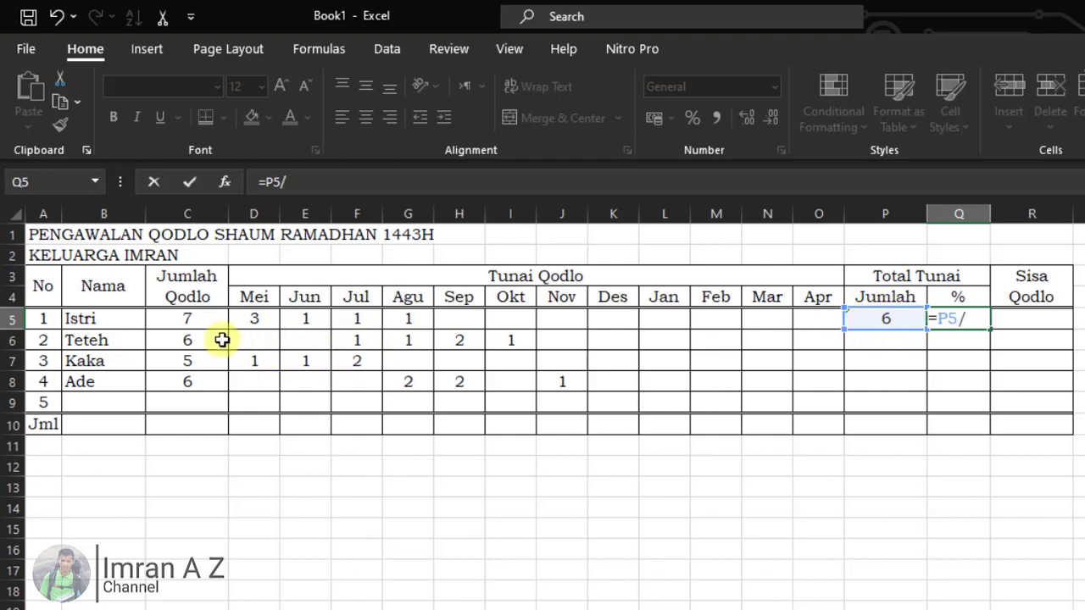
pyautogui.click(171, 321)
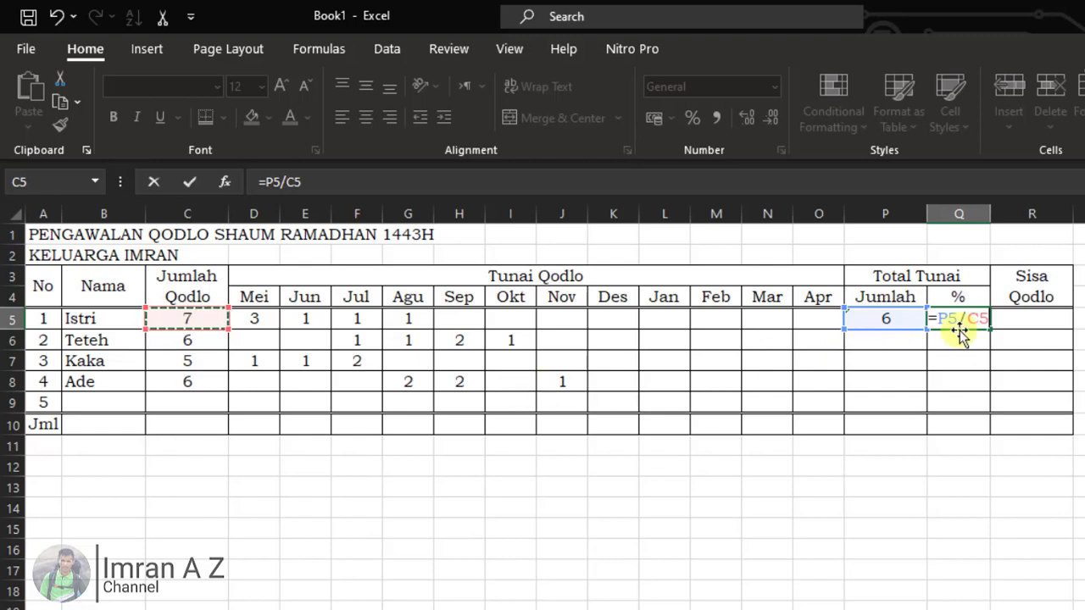
pyautogui.press('Return')
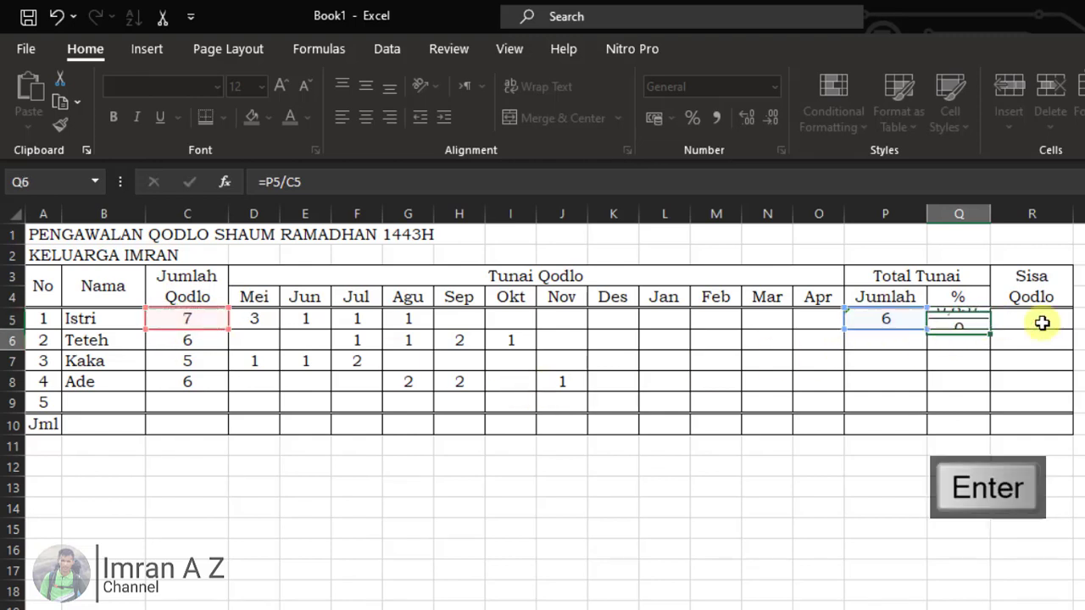
# Format Istri's % cell Q5 as a percentage
pyautogui.click(968, 323)
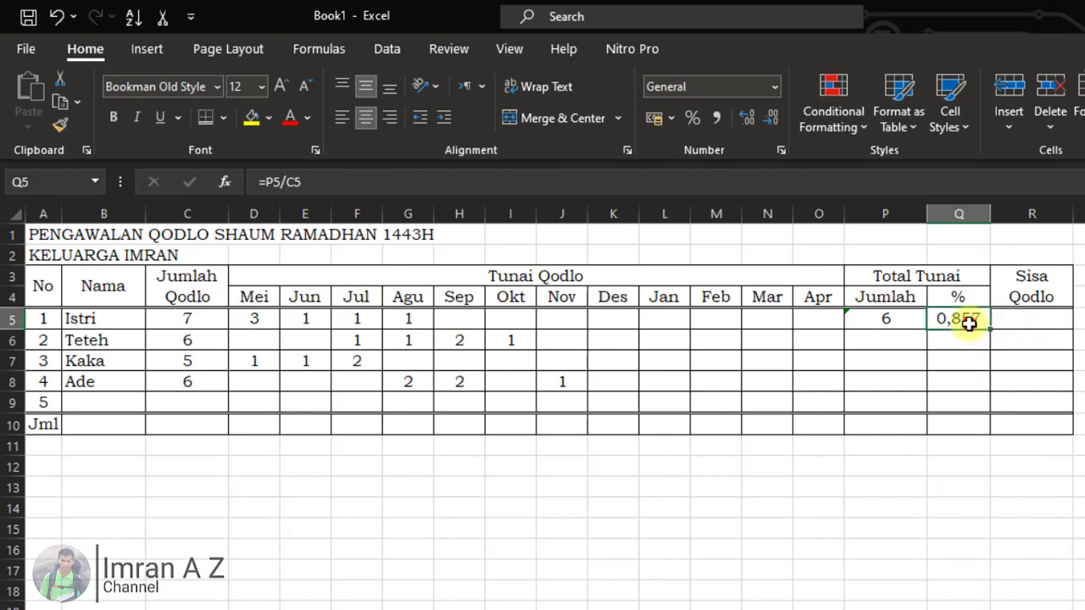
pyautogui.click(968, 323)
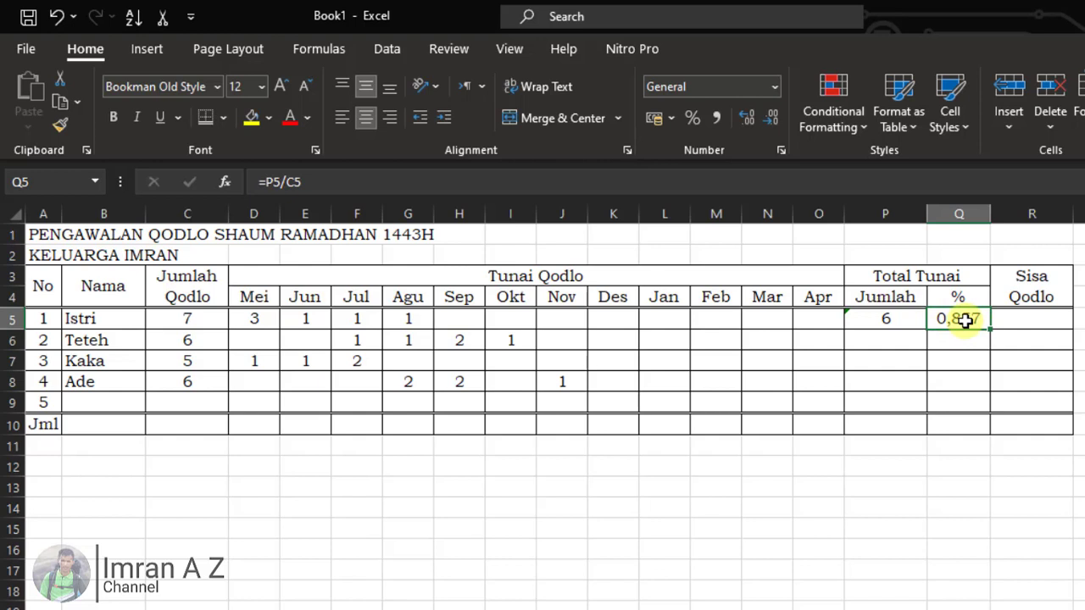
pyautogui.click(691, 121)
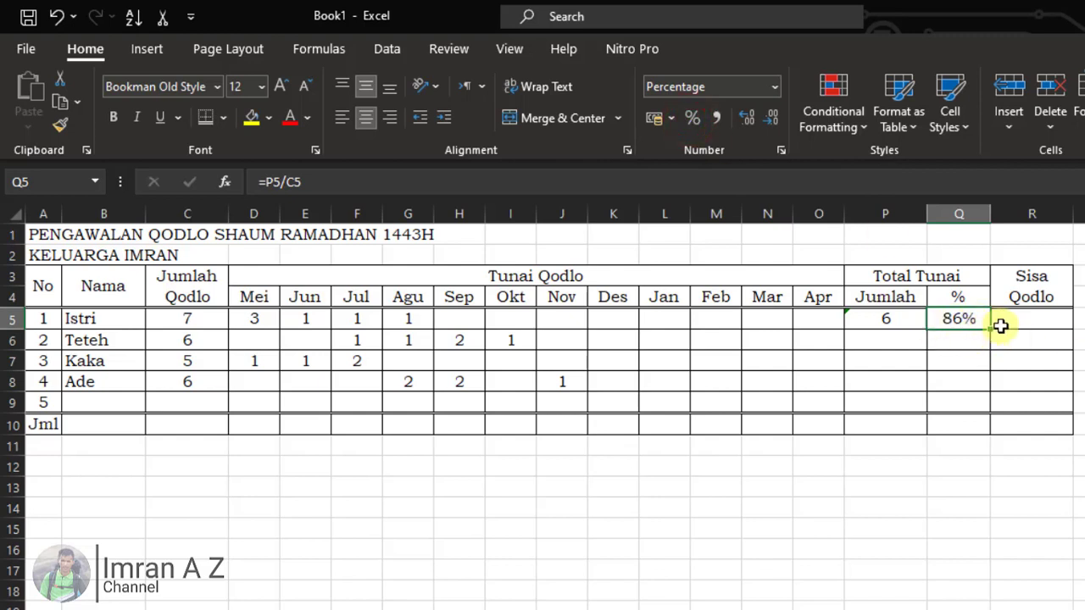
# Calculate Istri's remaining fasts in the Sisa Qodlo cell R5 with the formula =C5-P5
pyautogui.click(1053, 321)
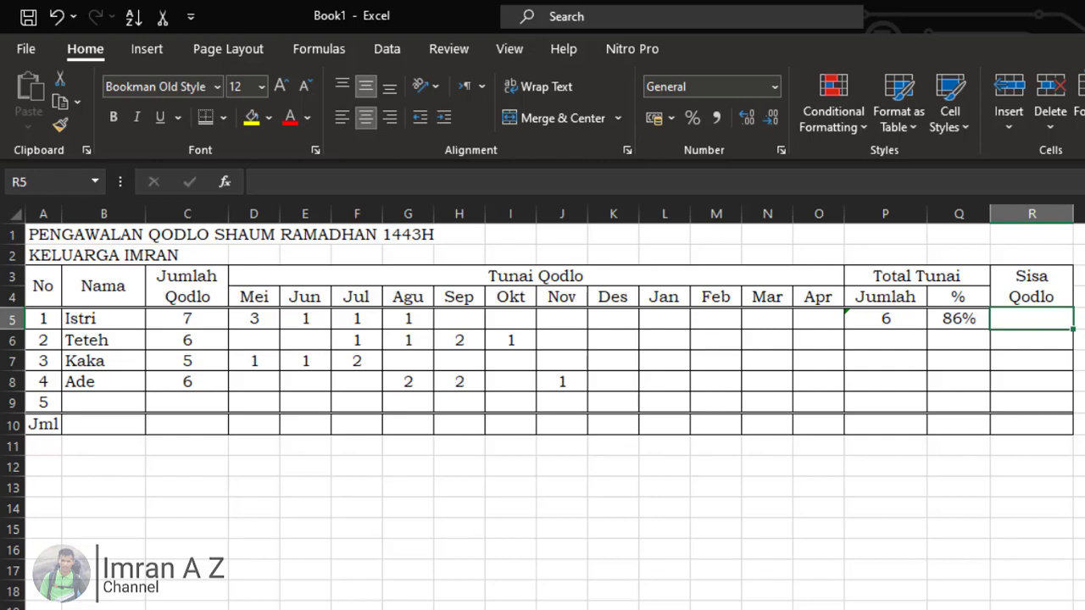
pyautogui.write('=')
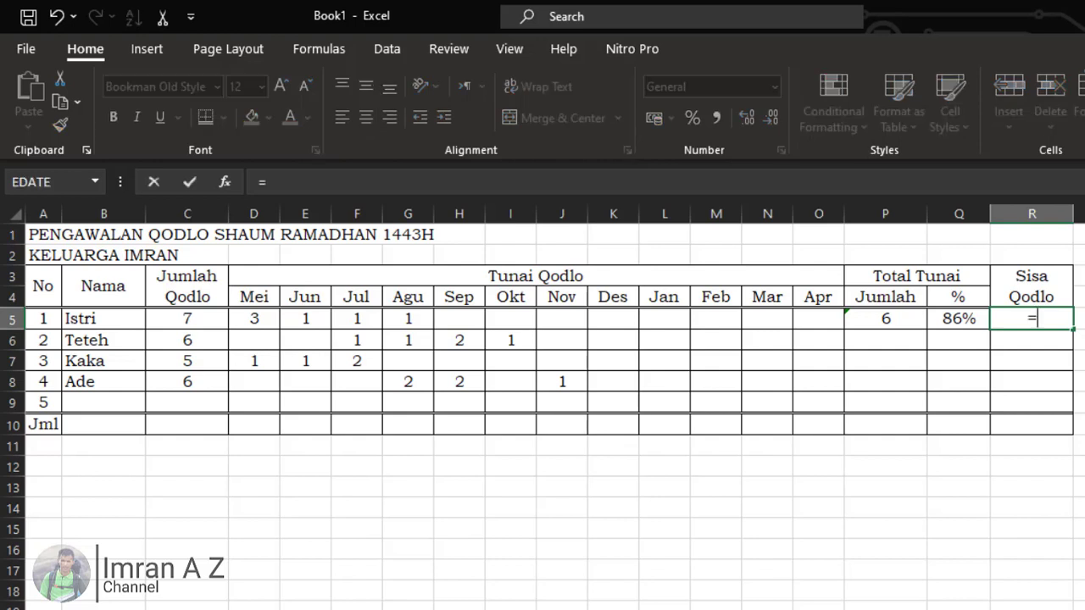
pyautogui.click(174, 318)
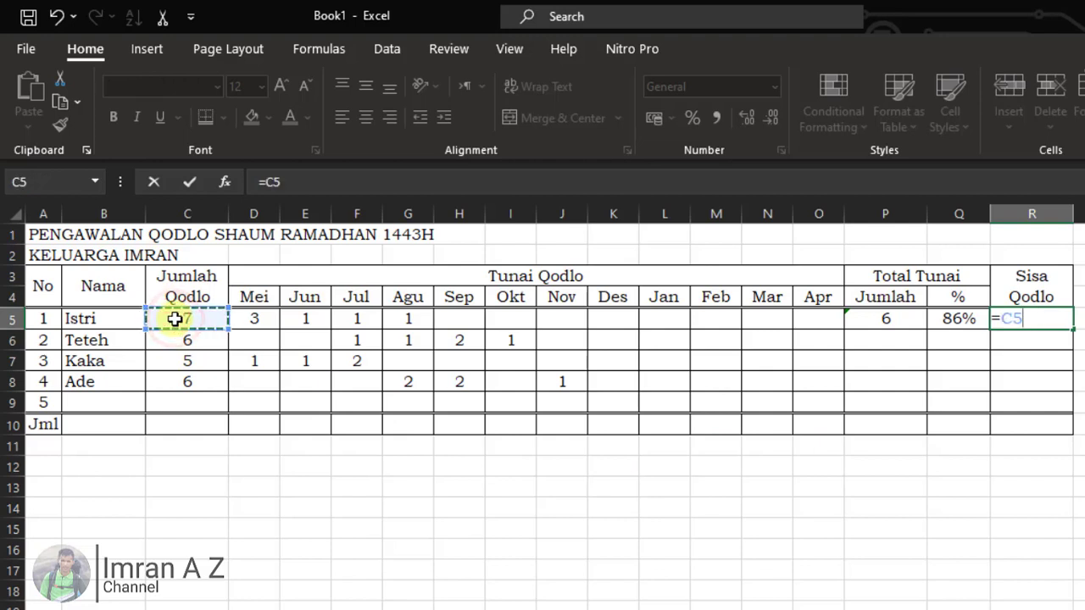
pyautogui.write('-')
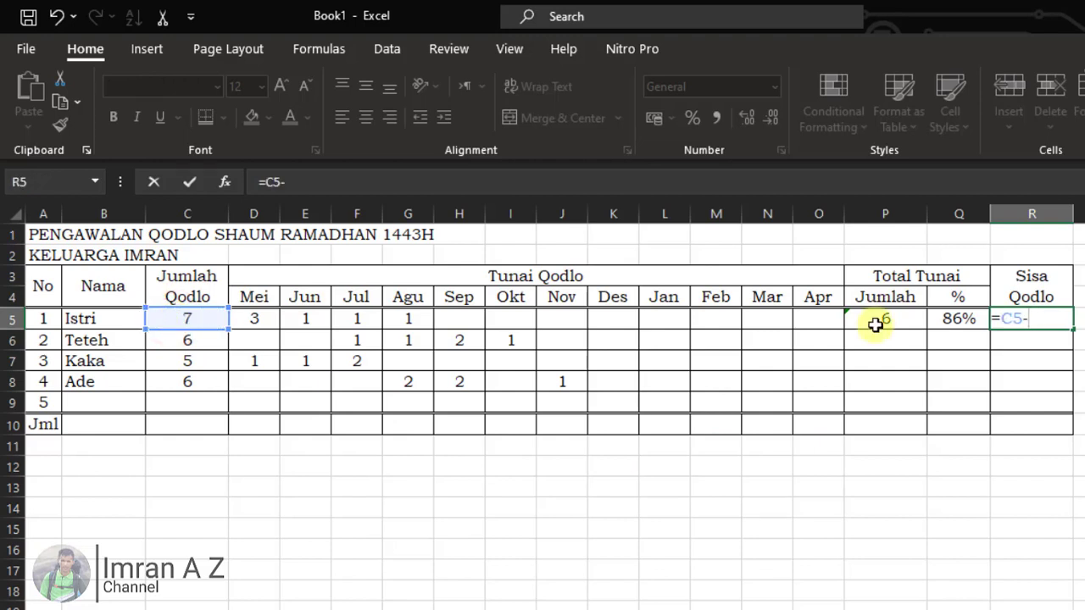
pyautogui.click(881, 321)
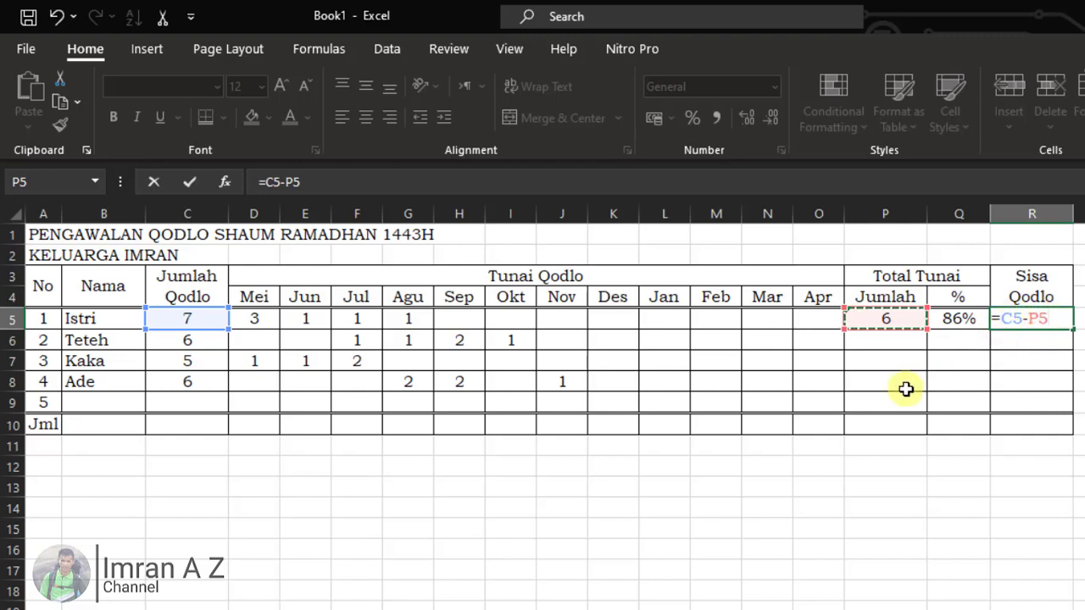
pyautogui.press('Return')
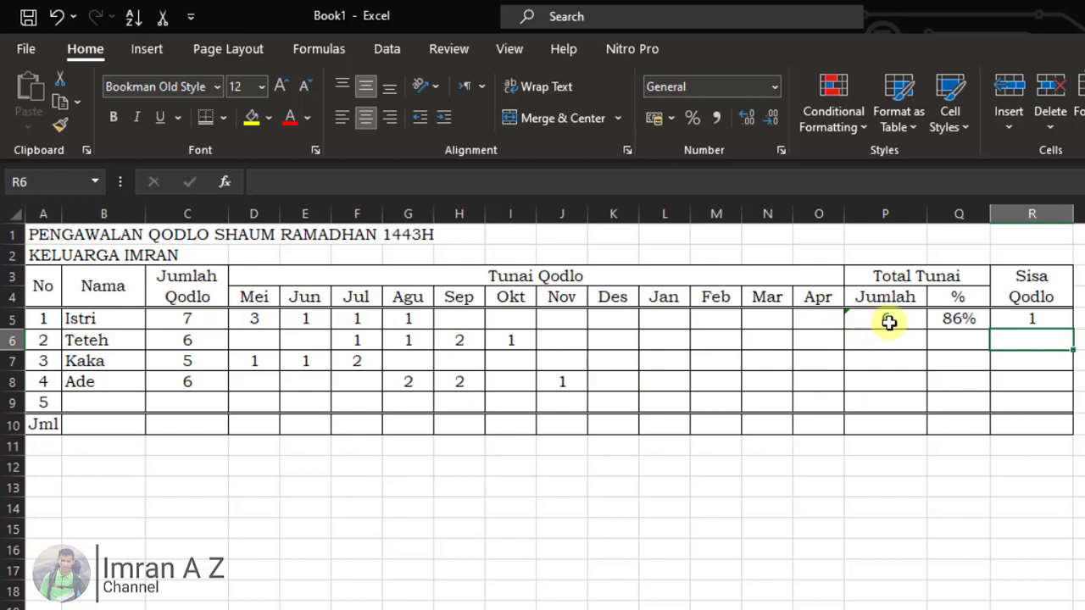
pyautogui.click(1083, 361)
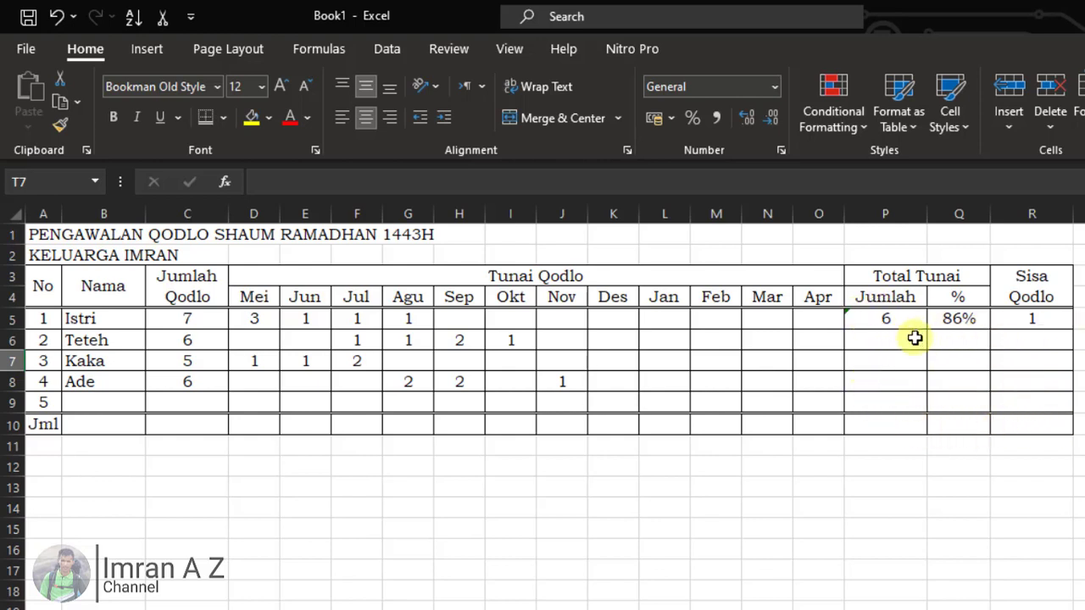
# Copy Istri's Jumlah, % and Sisa Qodlo cells P5:R5 and paste only their formulas into P6:R10
pyautogui.moveTo(891, 319); pyautogui.dragTo(1007, 319)
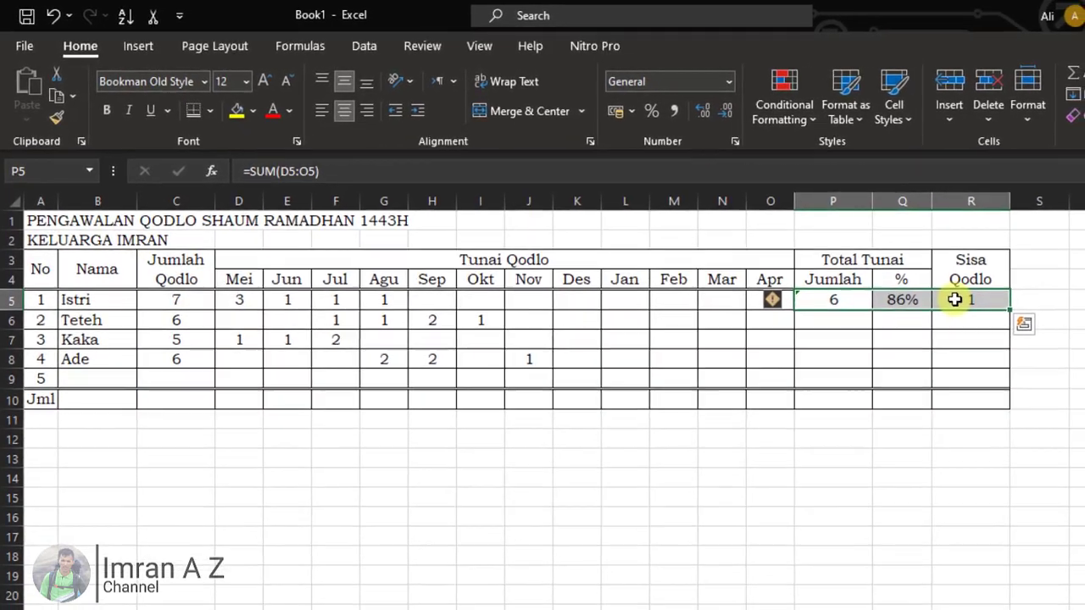
pyautogui.rightClick(1010, 318)
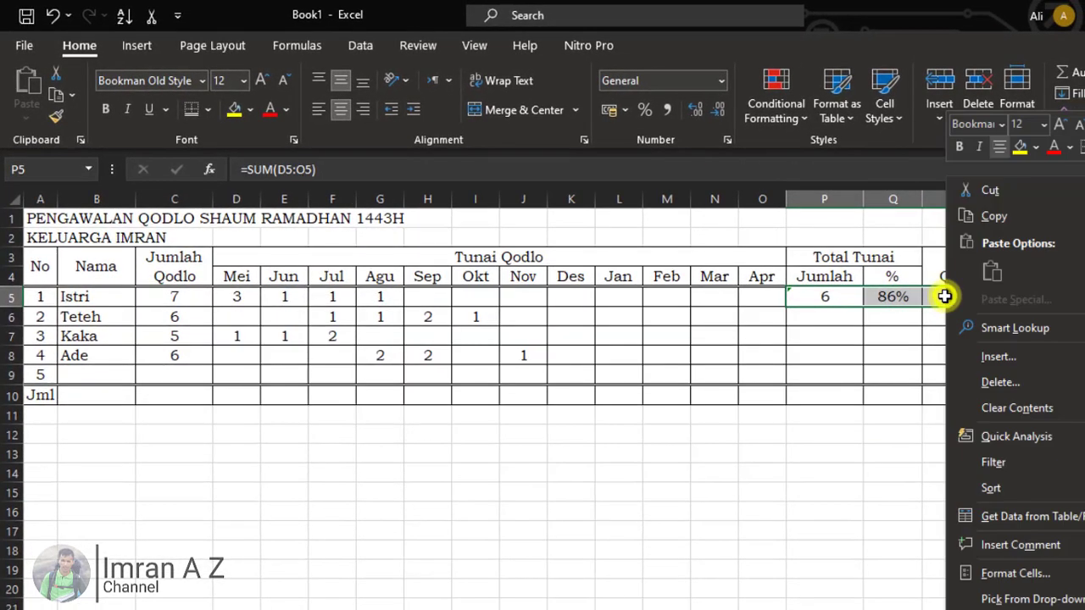
pyautogui.click(993, 220)
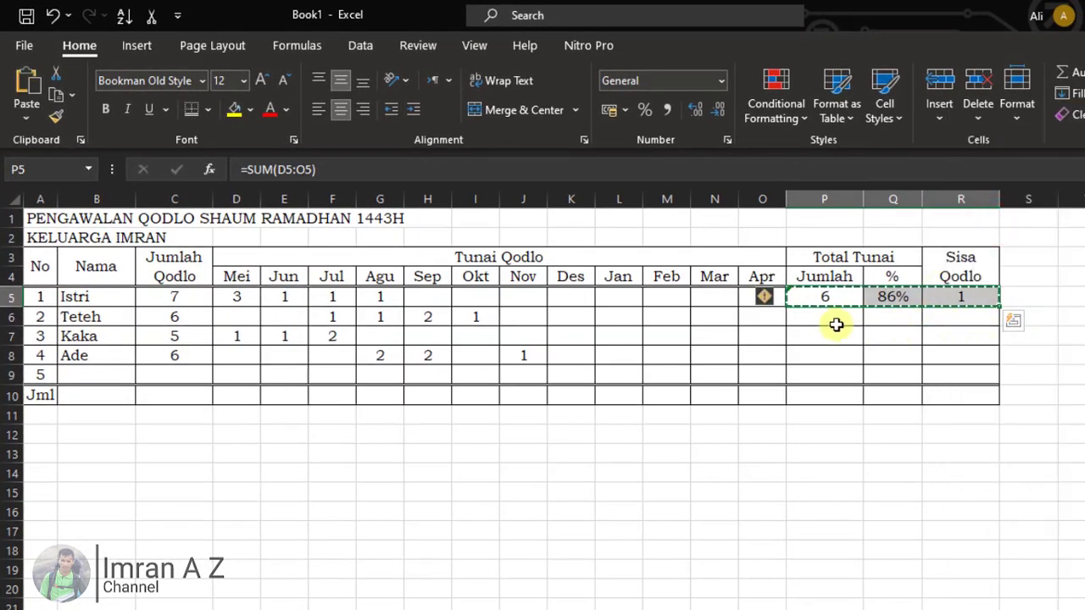
pyautogui.moveTo(809, 317); pyautogui.dragTo(959, 393)
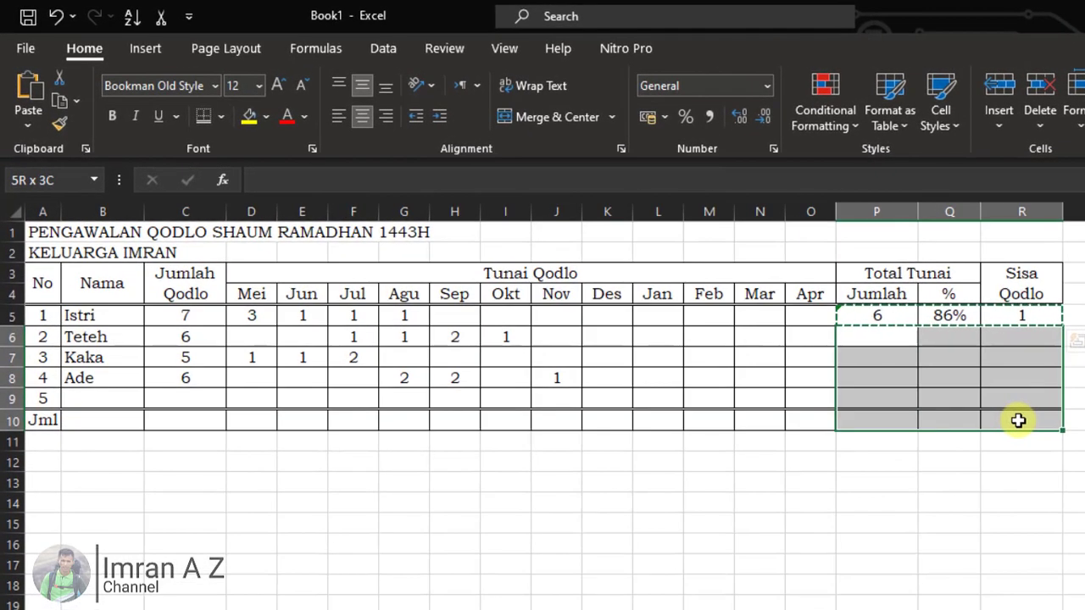
pyautogui.moveTo(1018, 421); pyautogui.dragTo(1017, 421)
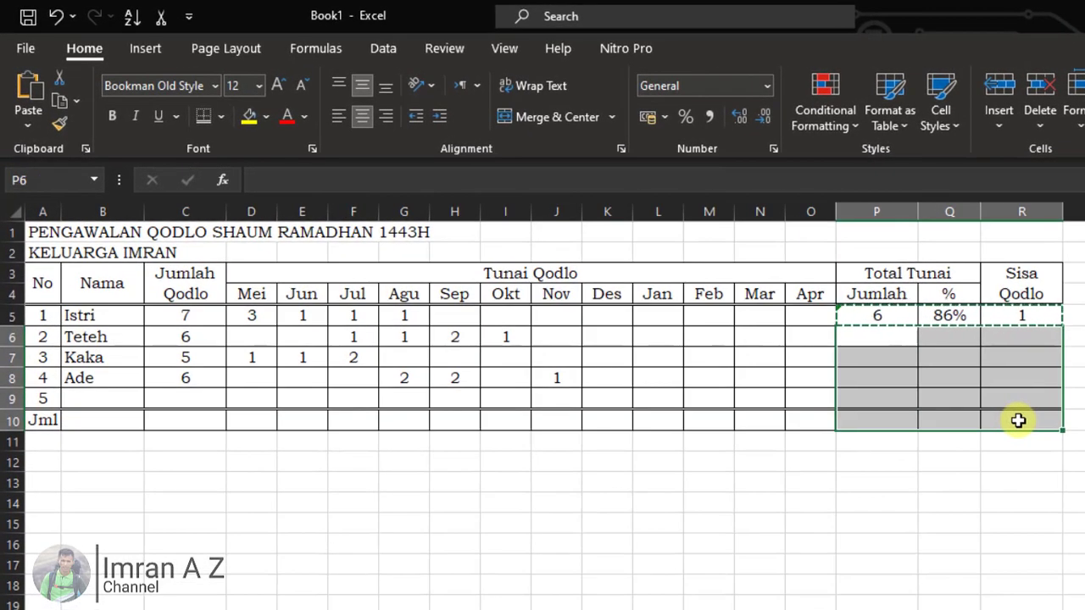
pyautogui.rightClick(869, 336)
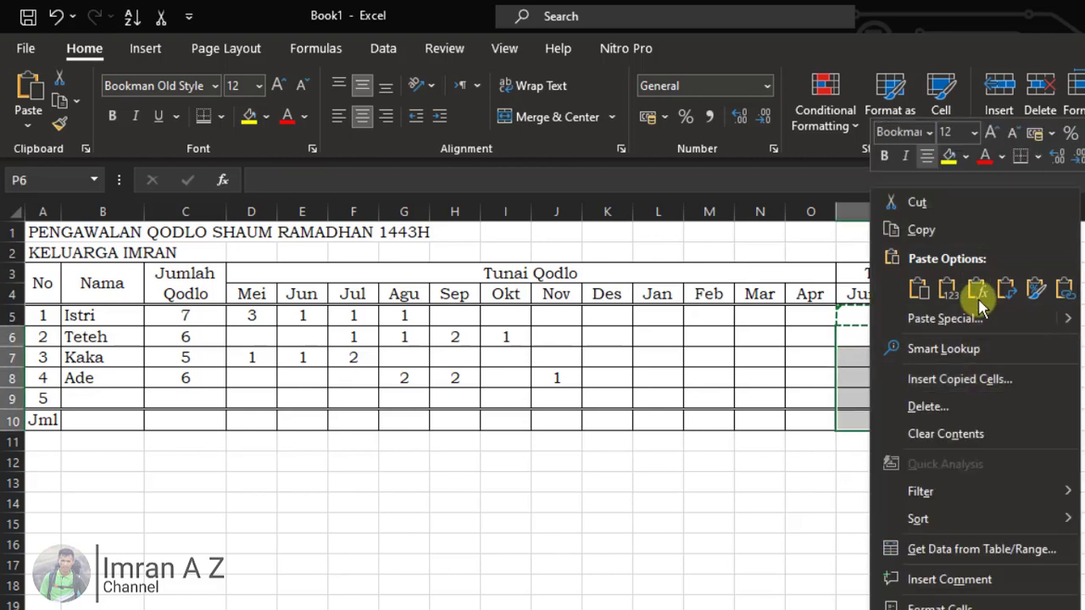
pyautogui.click(977, 293)
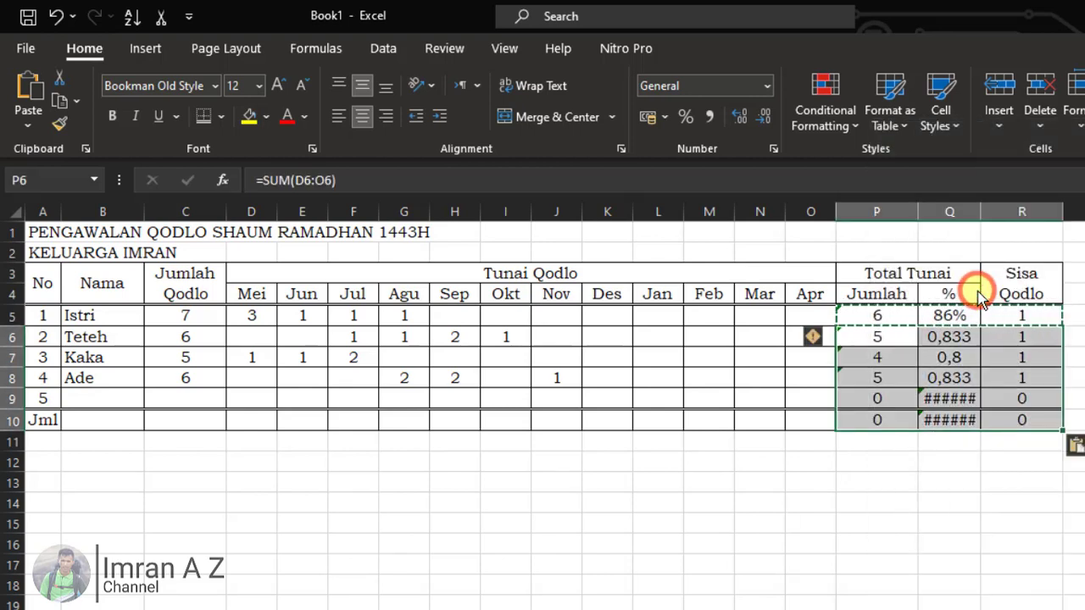
pyautogui.click(932, 466)
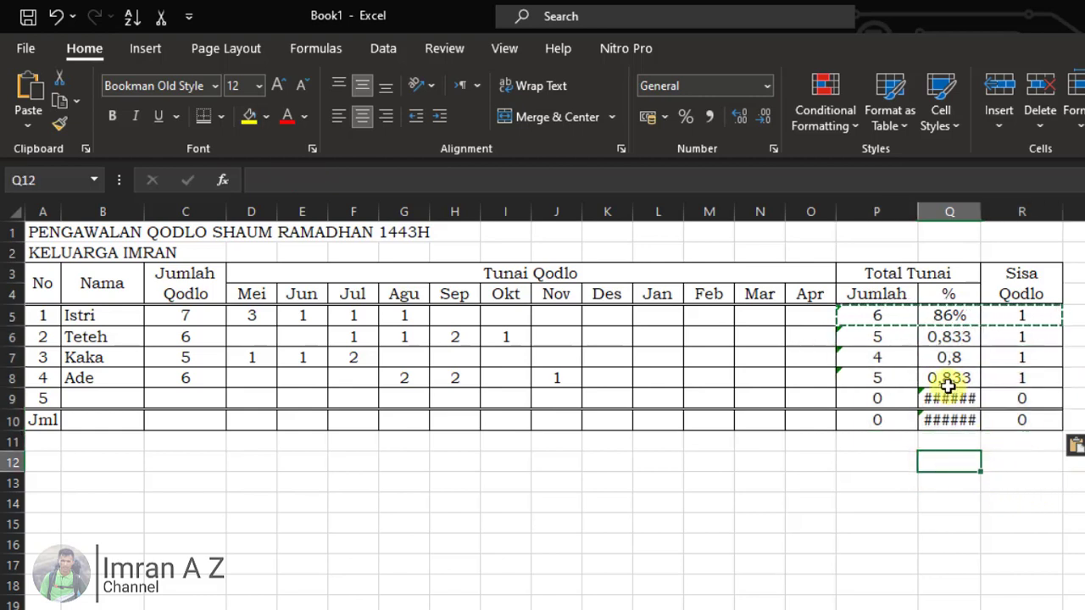
# Format the % cells Q6 to Q10 as percentages
pyautogui.click(963, 337)
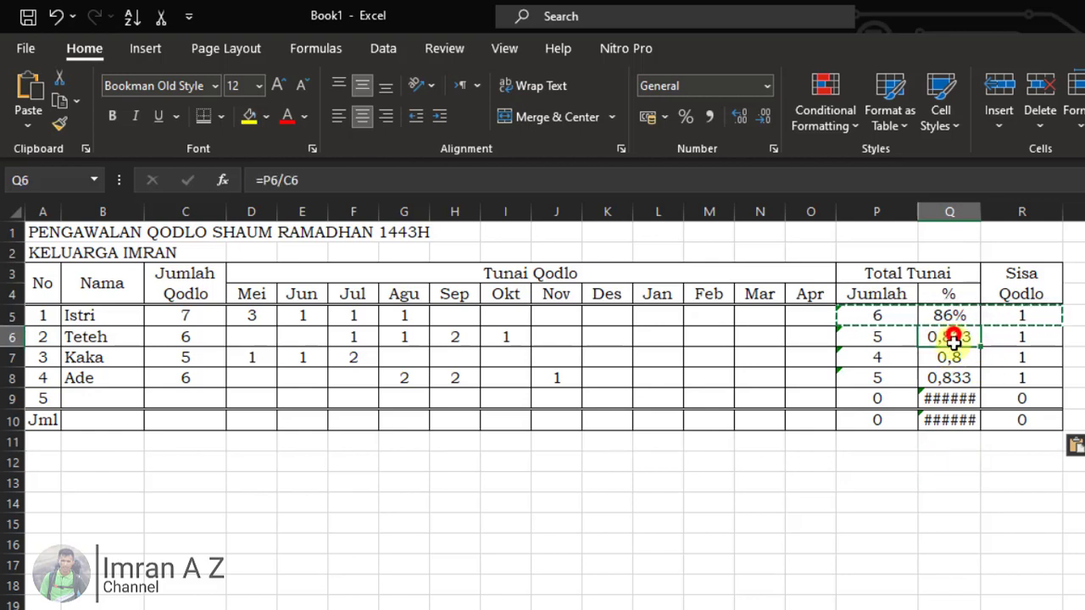
pyautogui.moveTo(953, 337); pyautogui.dragTo(946, 419)
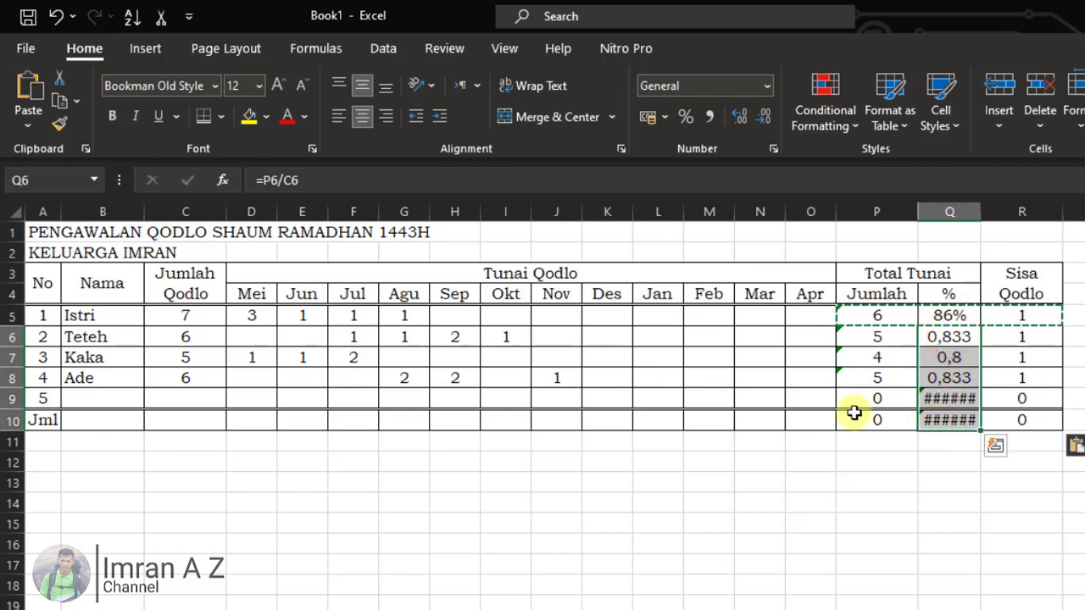
pyautogui.click(687, 119)
pyautogui.click(997, 482)
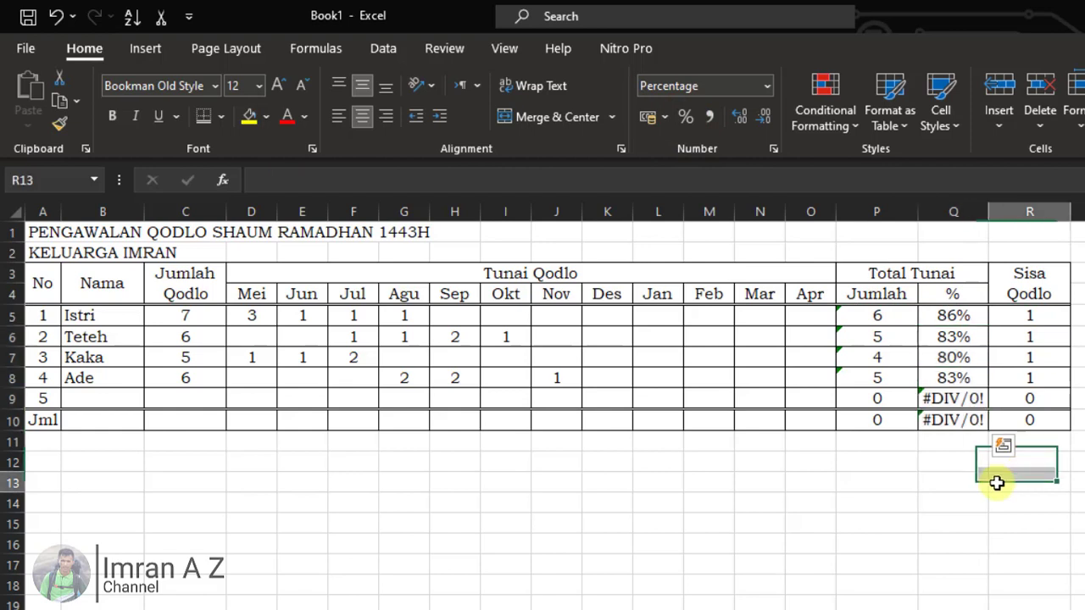
pyautogui.click(892, 499)
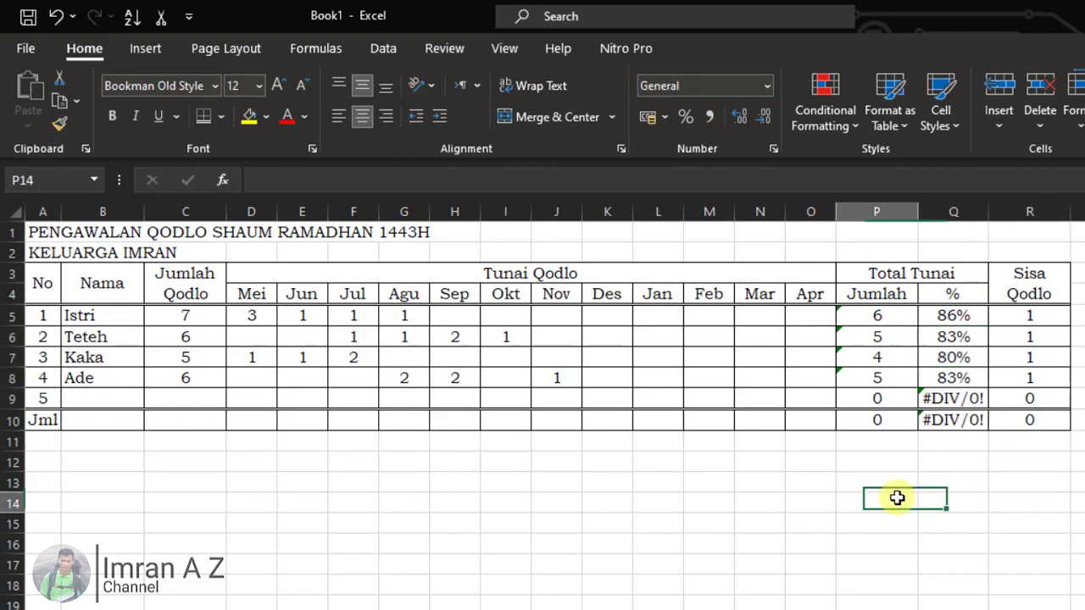
# Examine the % formulas in Q9 and Q10 and the Jumlah and Jumlah Qodlo cells they refer to
pyautogui.click(958, 398)
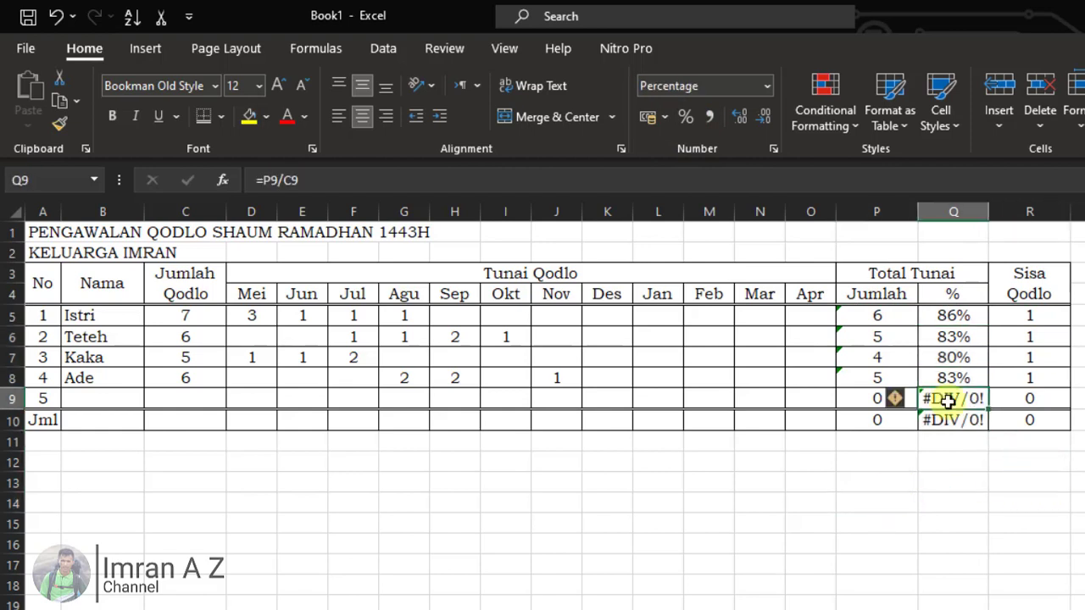
pyautogui.click(956, 424)
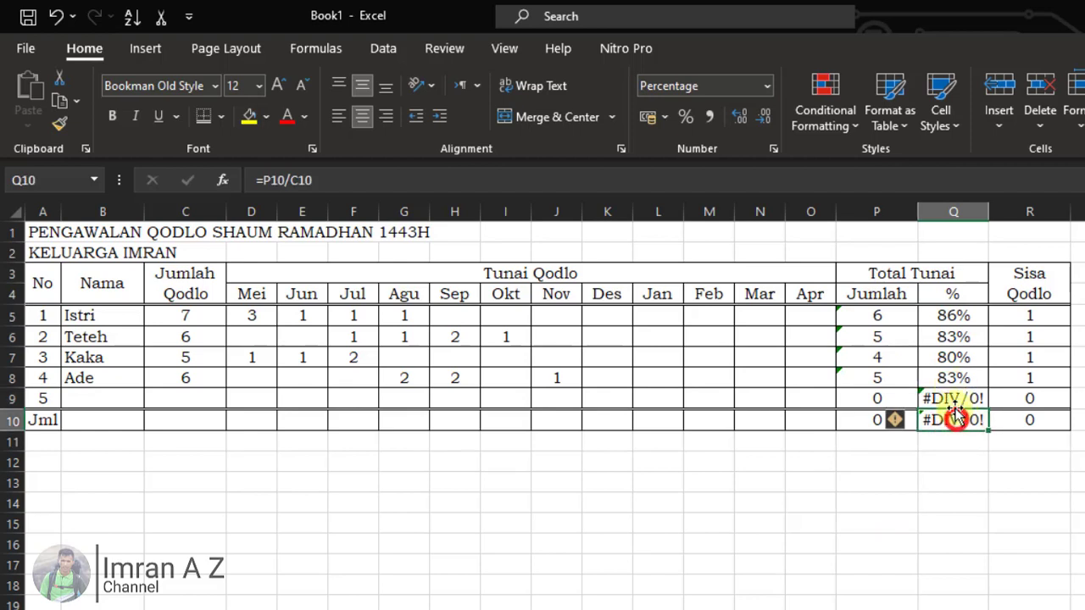
pyautogui.click(956, 403)
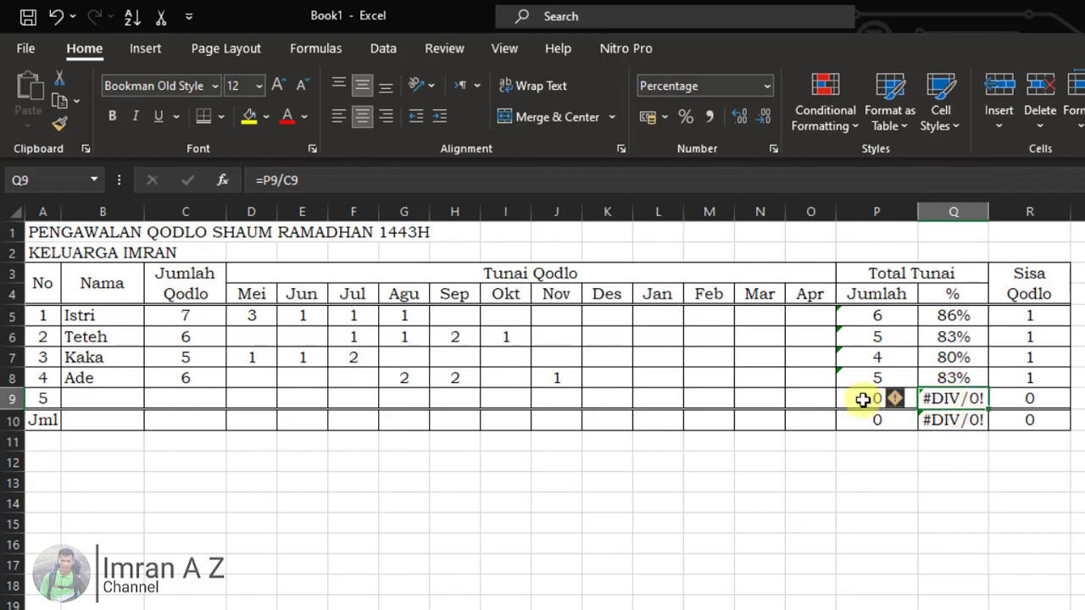
pyautogui.click(881, 454)
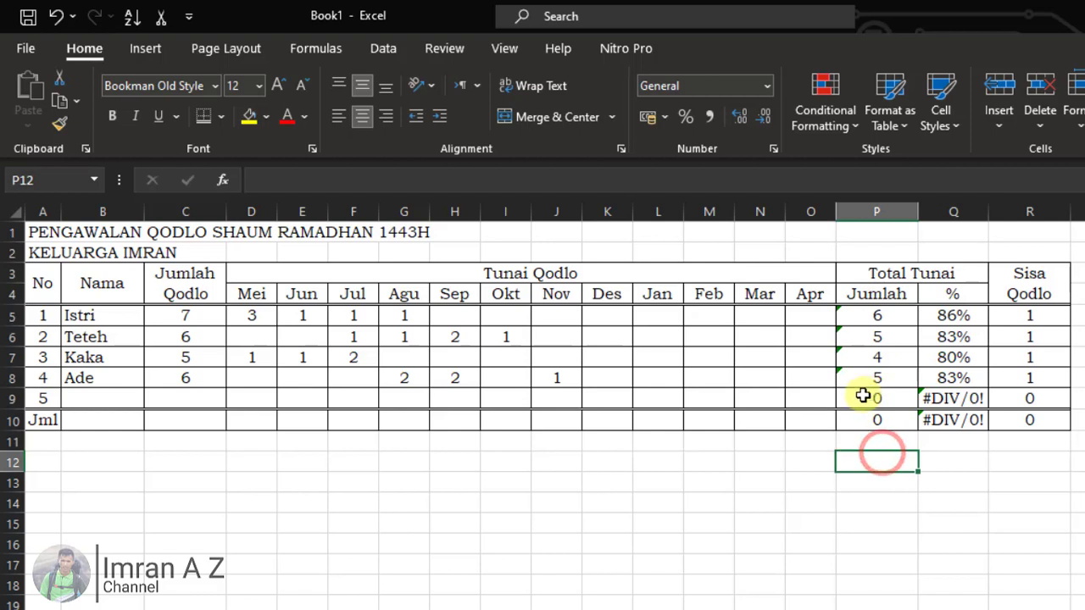
pyautogui.click(859, 397)
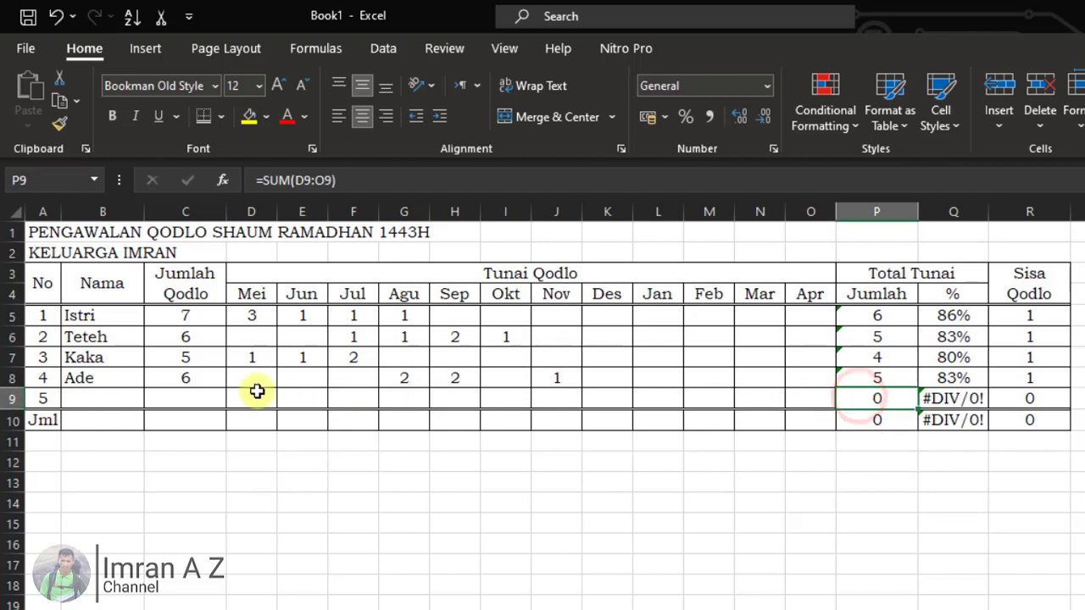
pyautogui.click(170, 395)
pyautogui.click(189, 416)
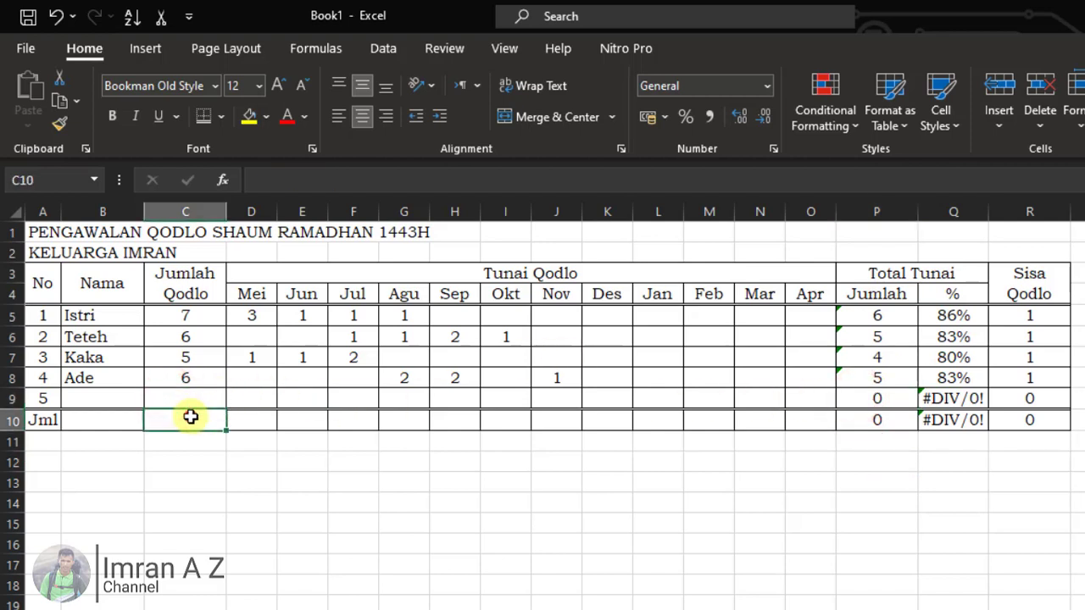
pyautogui.click(185, 408)
pyautogui.click(193, 414)
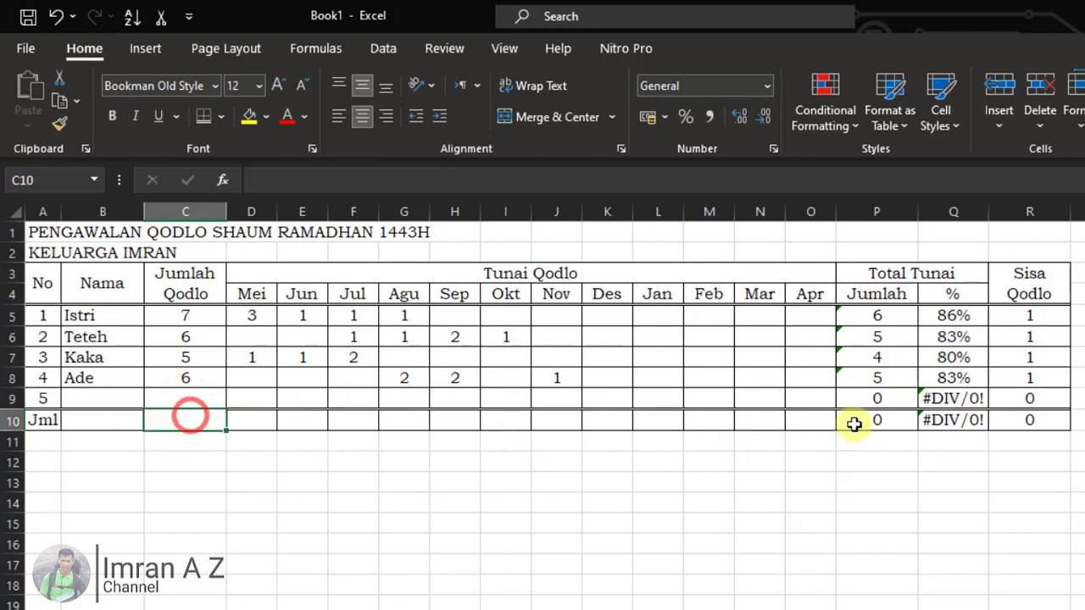
# Wrap Istri's % formula in Q5 with IFERROR so that it reads =IFERROR(P5/C5;0)
pyautogui.click(960, 404)
pyautogui.click(941, 463)
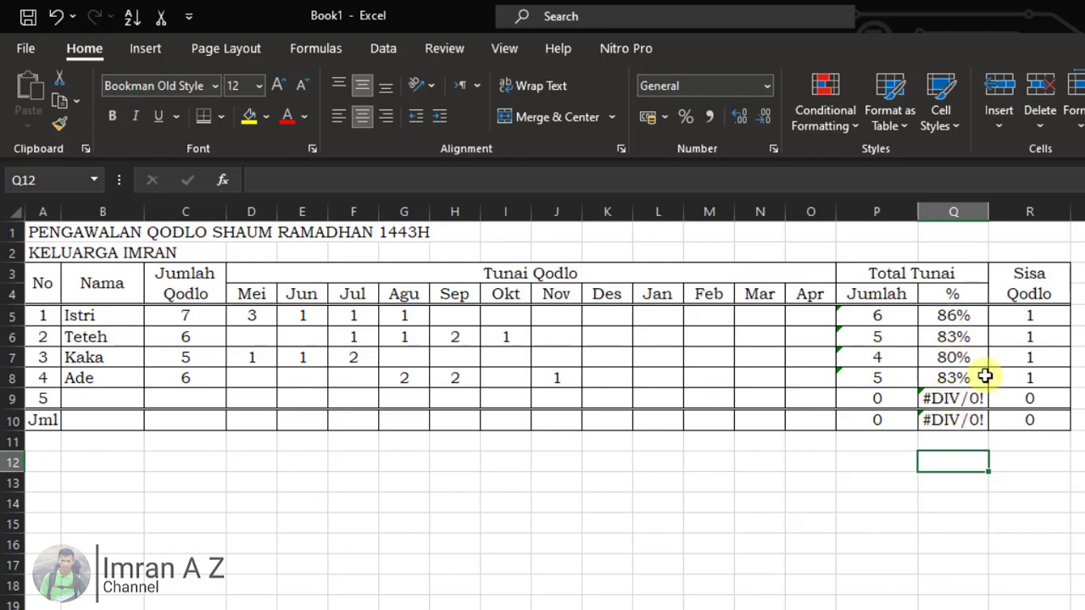
pyautogui.click(942, 317)
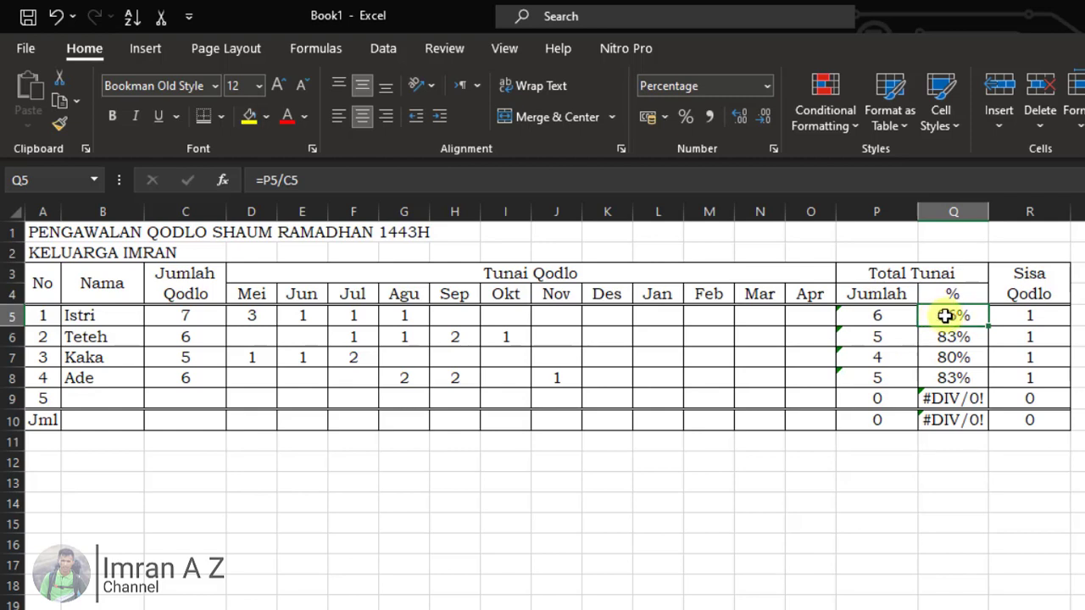
pyautogui.doubleClick(945, 316)
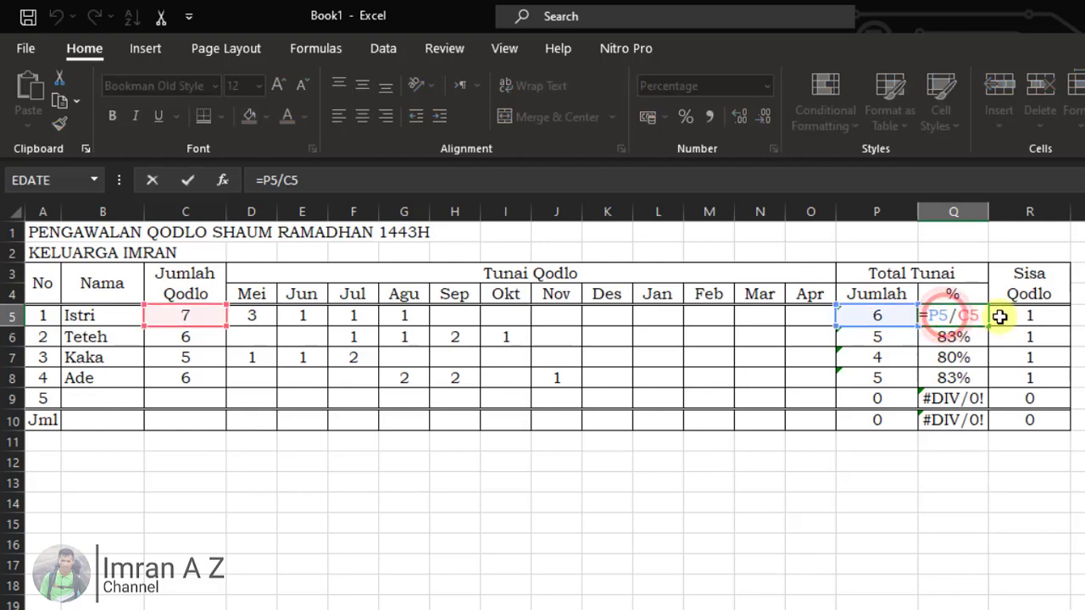
pyautogui.click(933, 316)
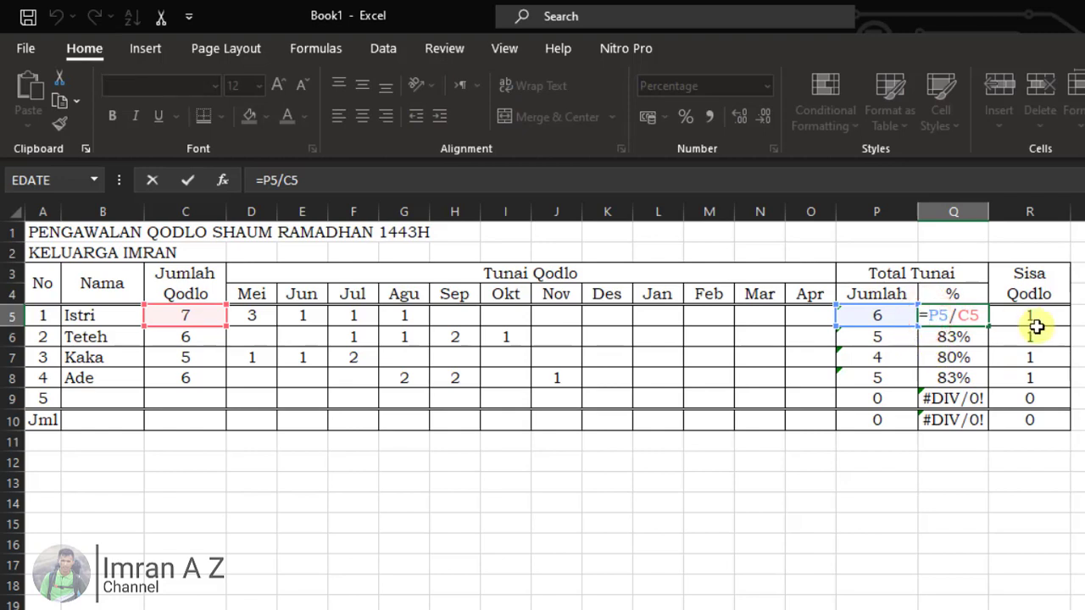
pyautogui.write('iferr')
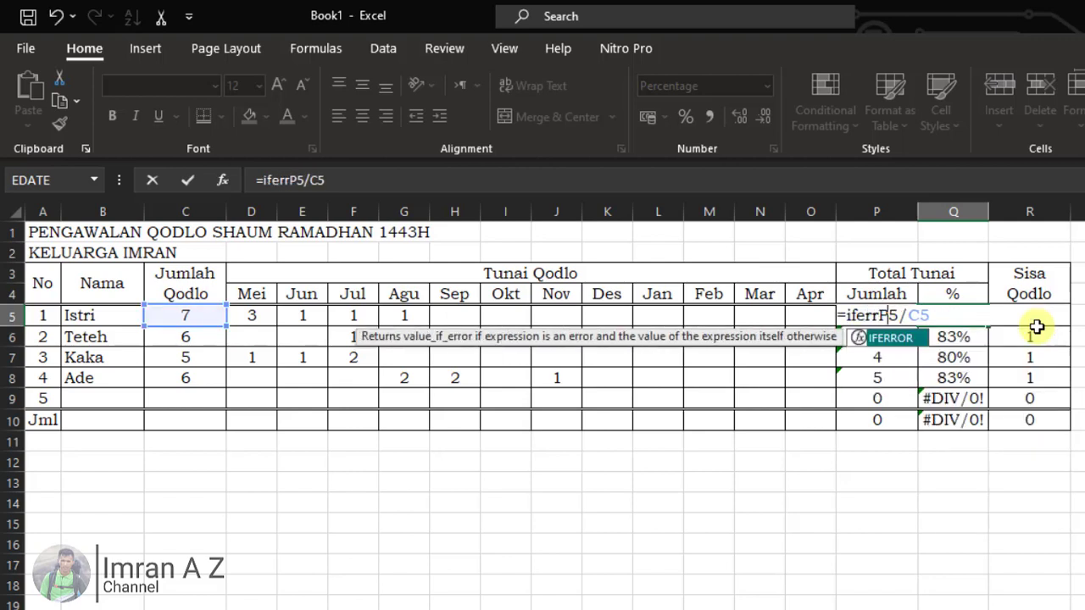
pyautogui.write('or')
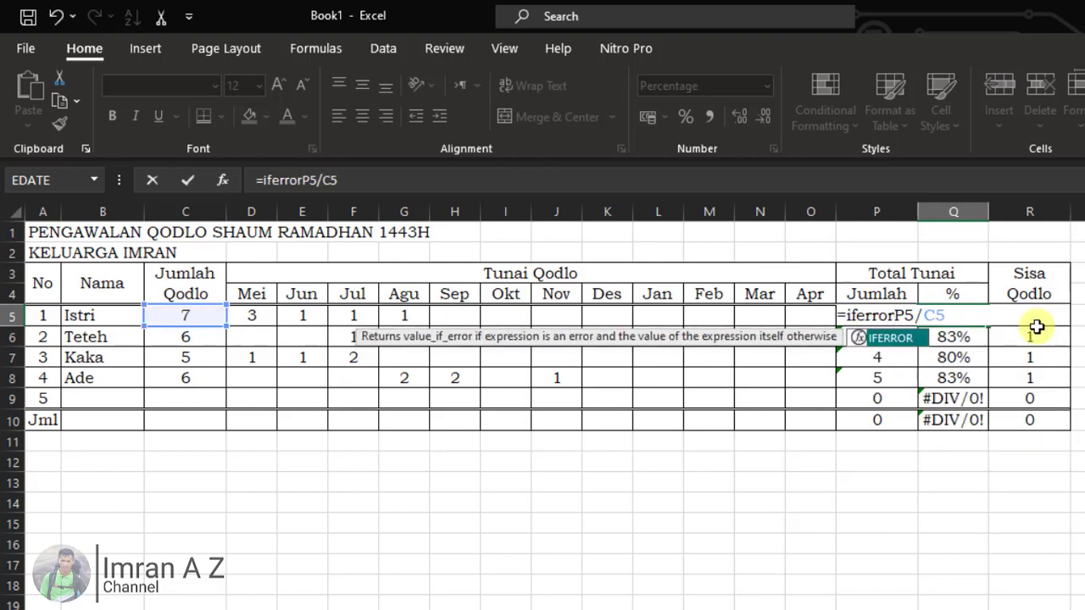
pyautogui.write('(')
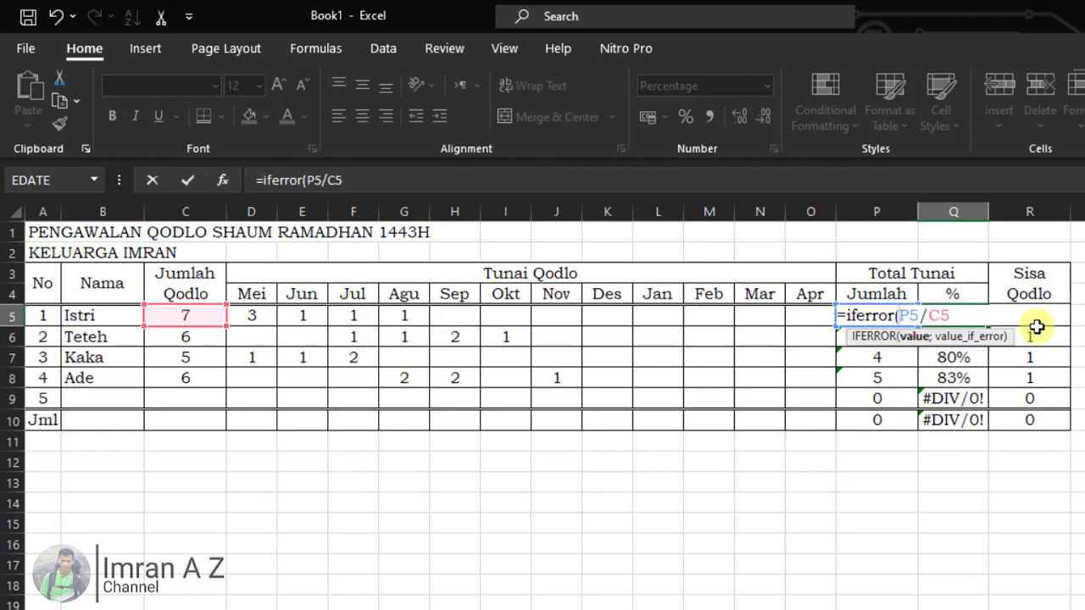
pyautogui.click(914, 336)
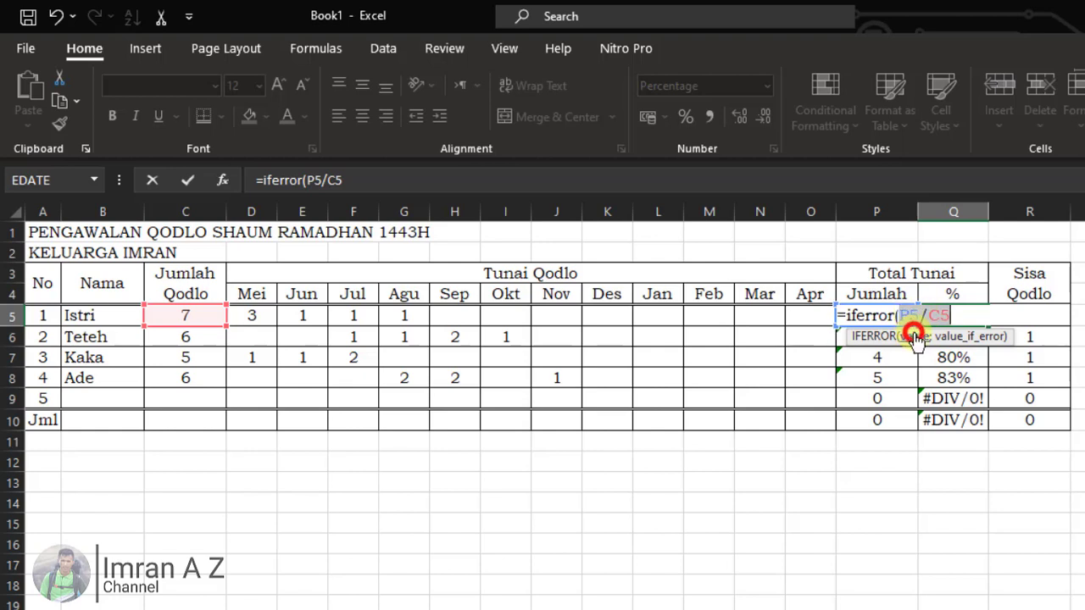
pyautogui.moveTo(903, 319); pyautogui.dragTo(945, 316)
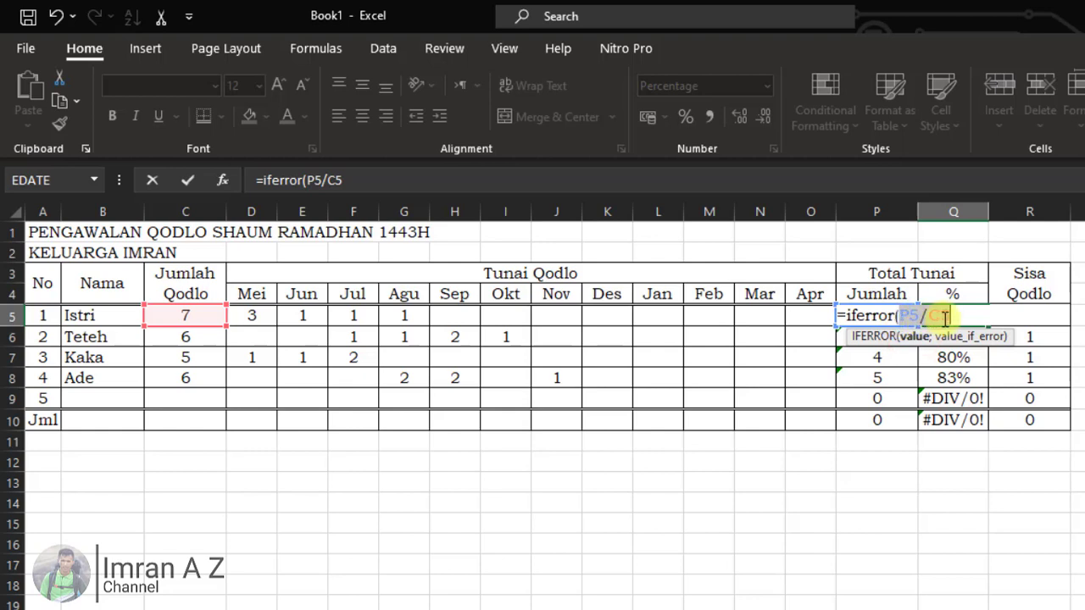
pyautogui.click(900, 315)
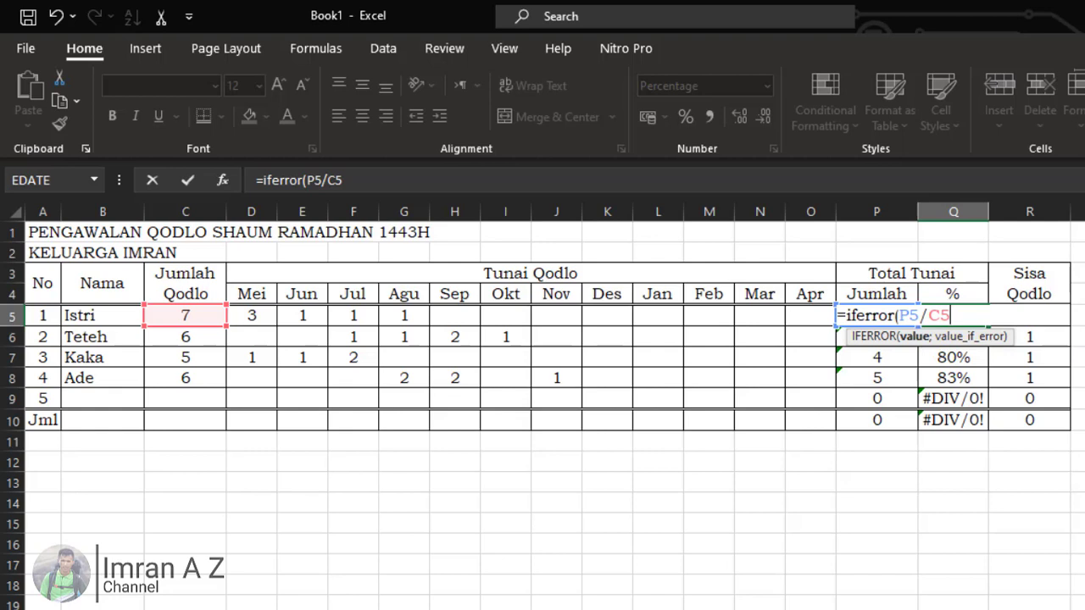
pyautogui.write(';0')
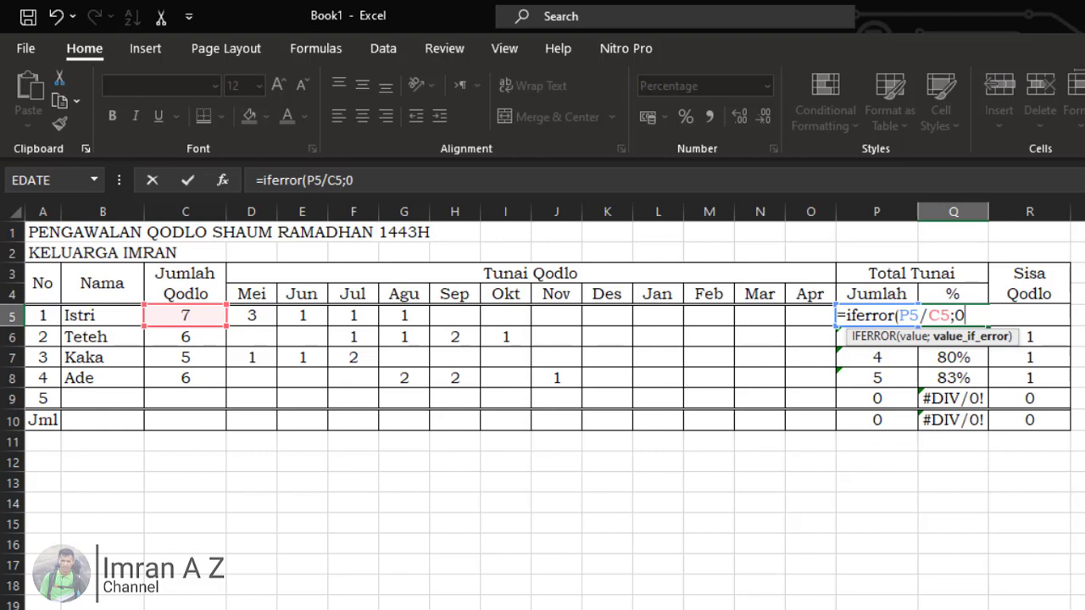
pyautogui.press('Return')
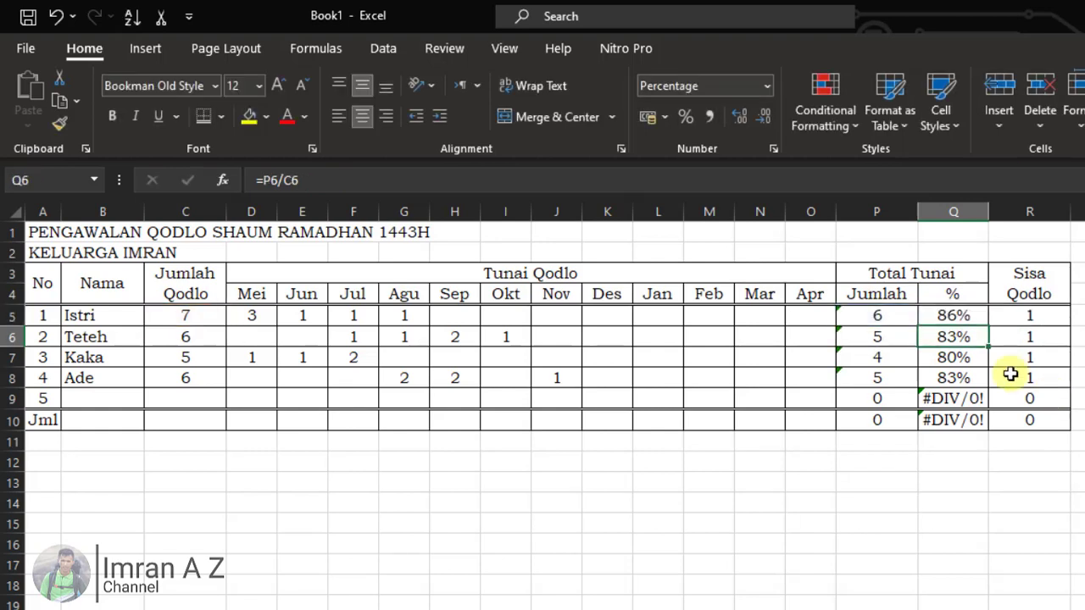
# Copy Istri's % cell Q5 and paste only its formula into Q6:Q10
pyautogui.click(958, 315)
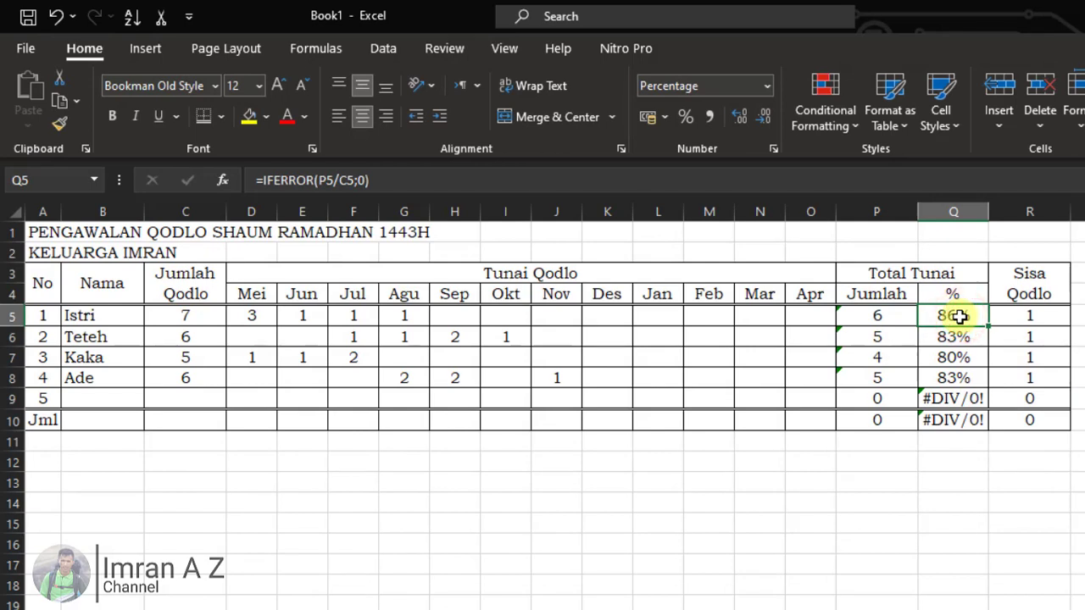
pyautogui.rightClick(958, 315)
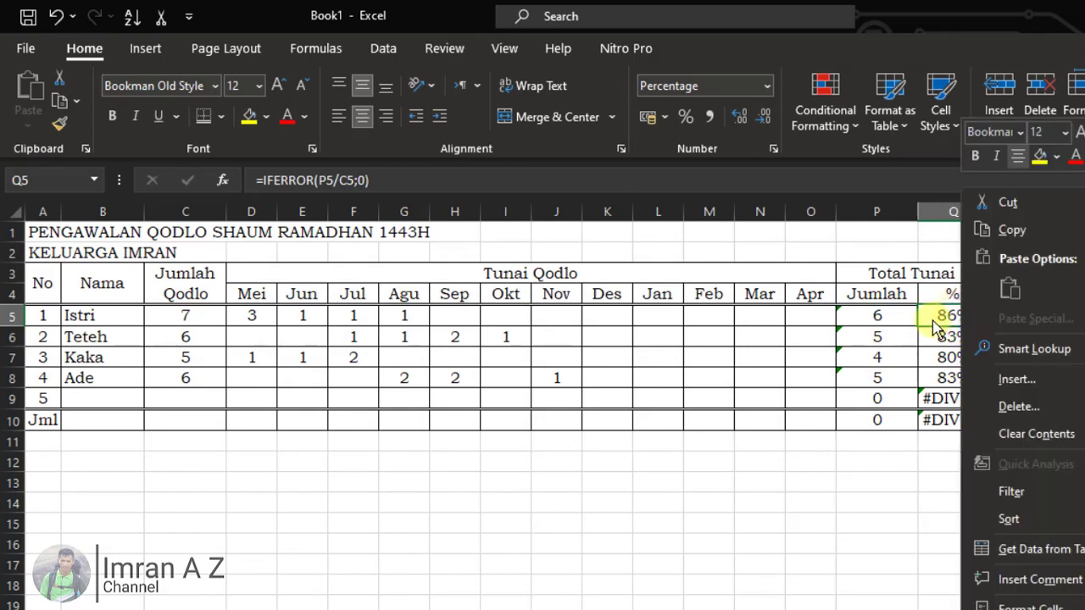
pyautogui.click(1015, 229)
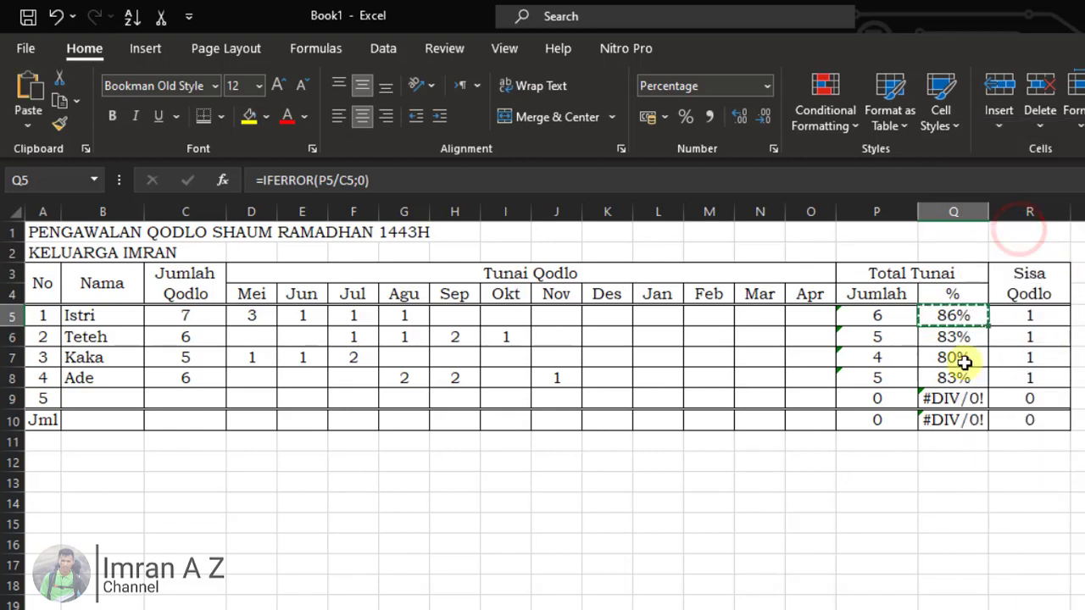
pyautogui.moveTo(961, 337); pyautogui.dragTo(963, 413)
pyautogui.hotkey('ctrl', 'v')
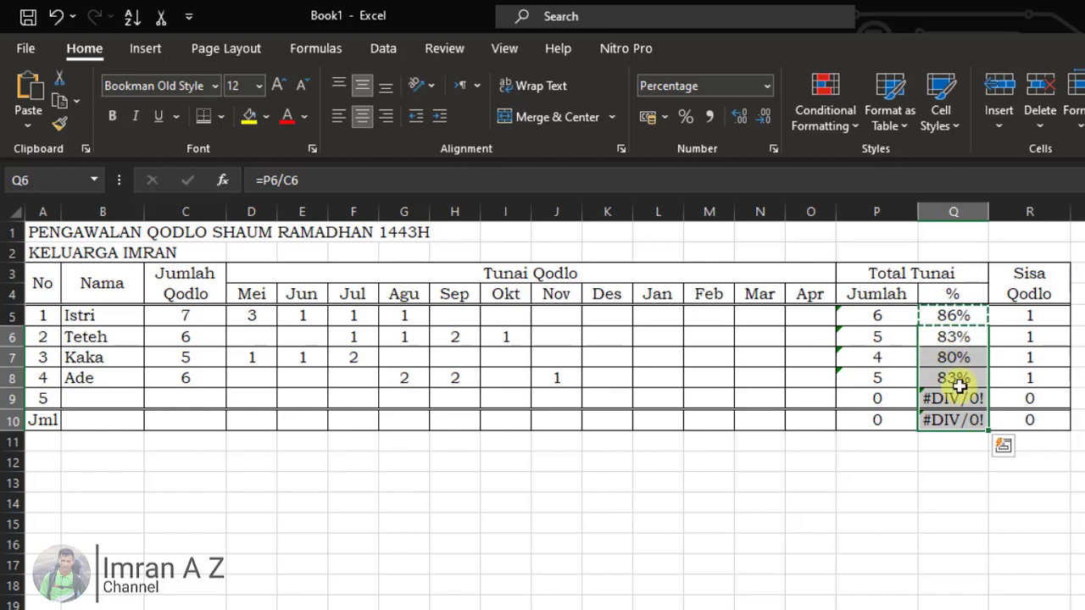
pyautogui.rightClick(951, 343)
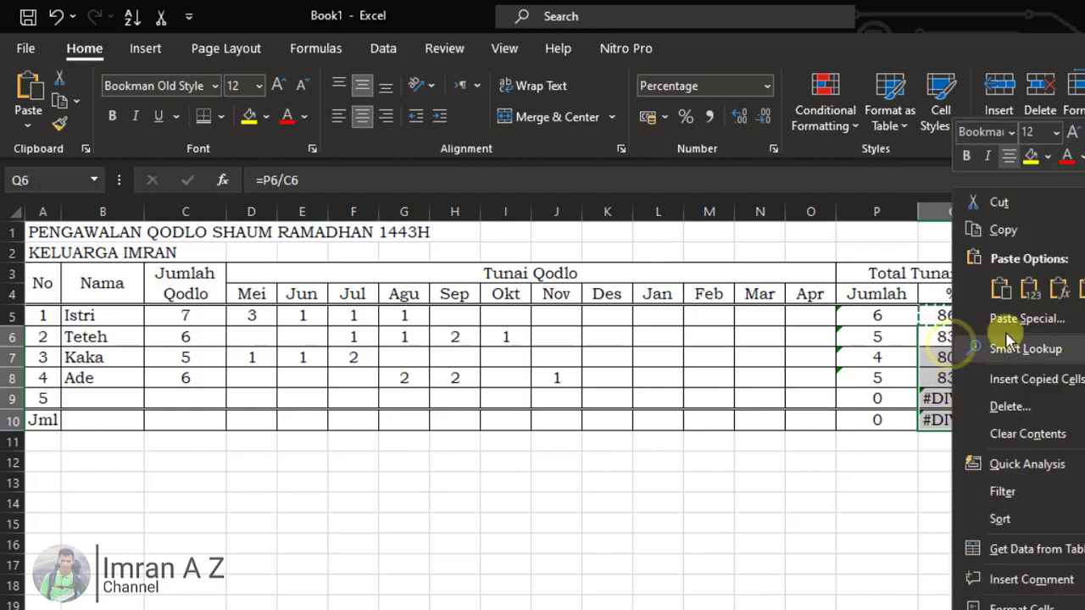
pyautogui.click(1057, 292)
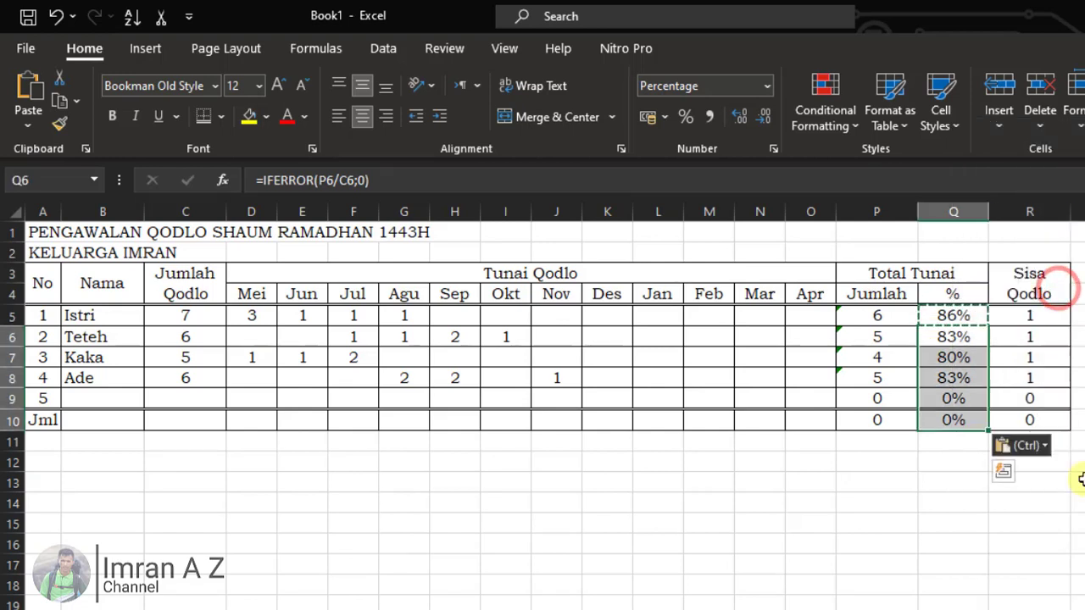
# Check the pasted % formulas in Q9 and Q10 and end the copy mode
pyautogui.click(955, 500)
pyautogui.click(948, 405)
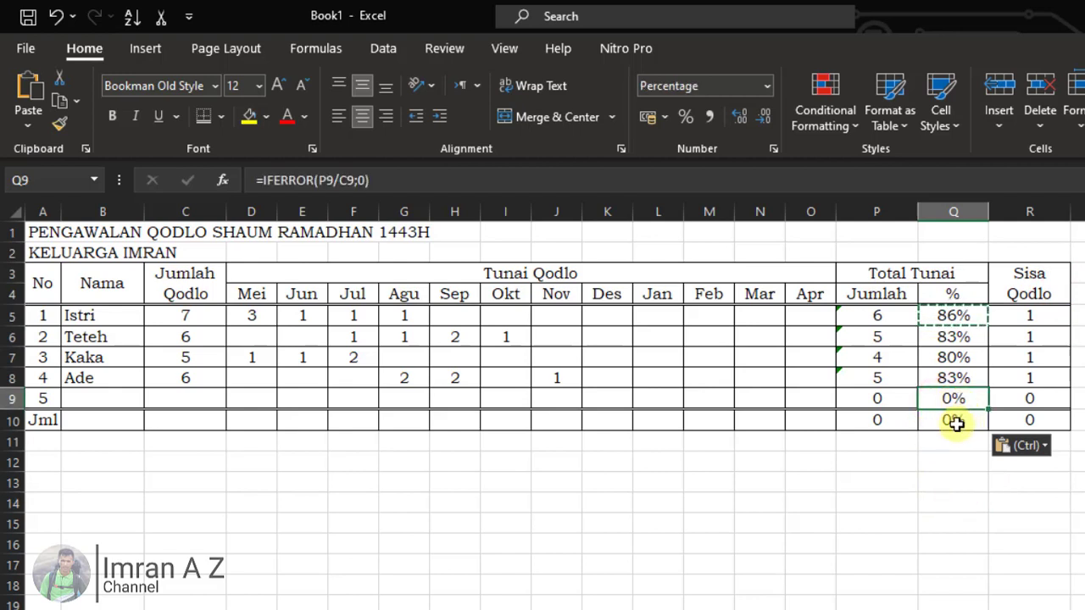
pyautogui.click(955, 423)
pyautogui.click(848, 488)
pyautogui.click(868, 508)
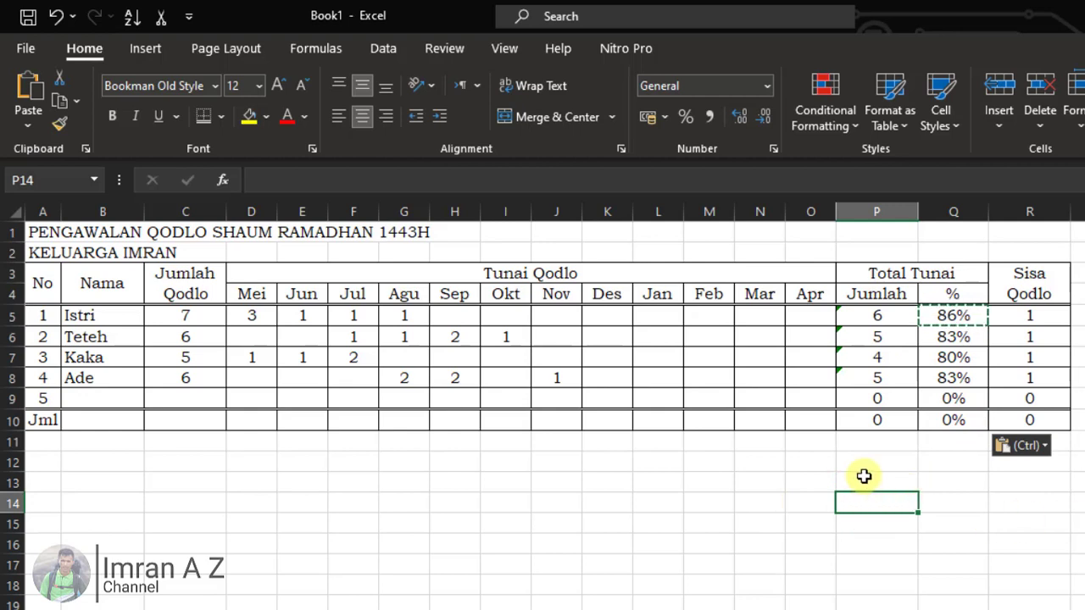
pyautogui.click(859, 477)
pyautogui.doubleClick(859, 477)
pyautogui.click(1034, 482)
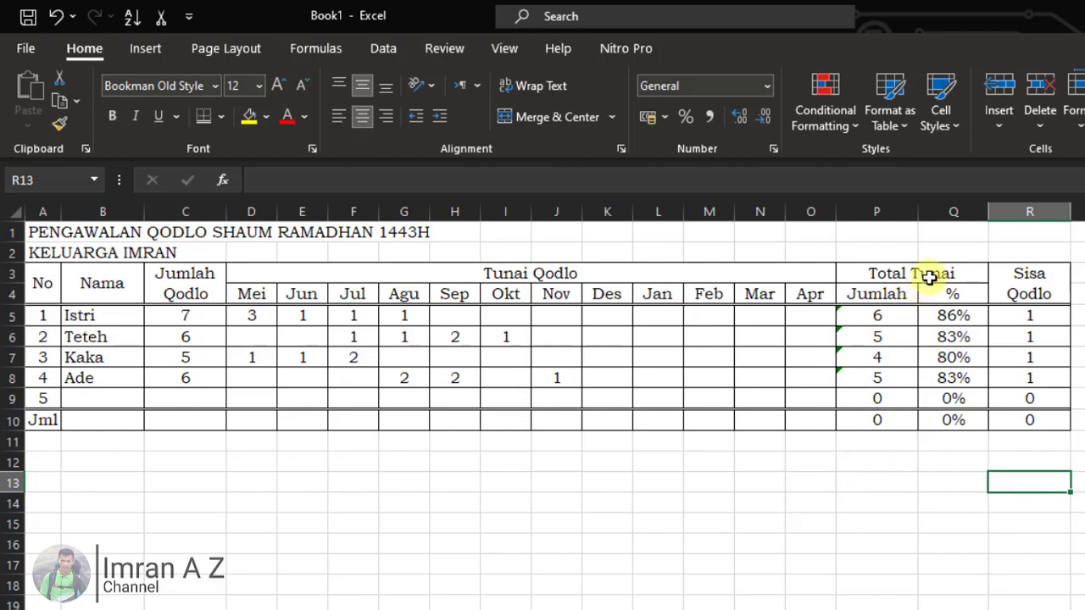
pyautogui.click(840, 503)
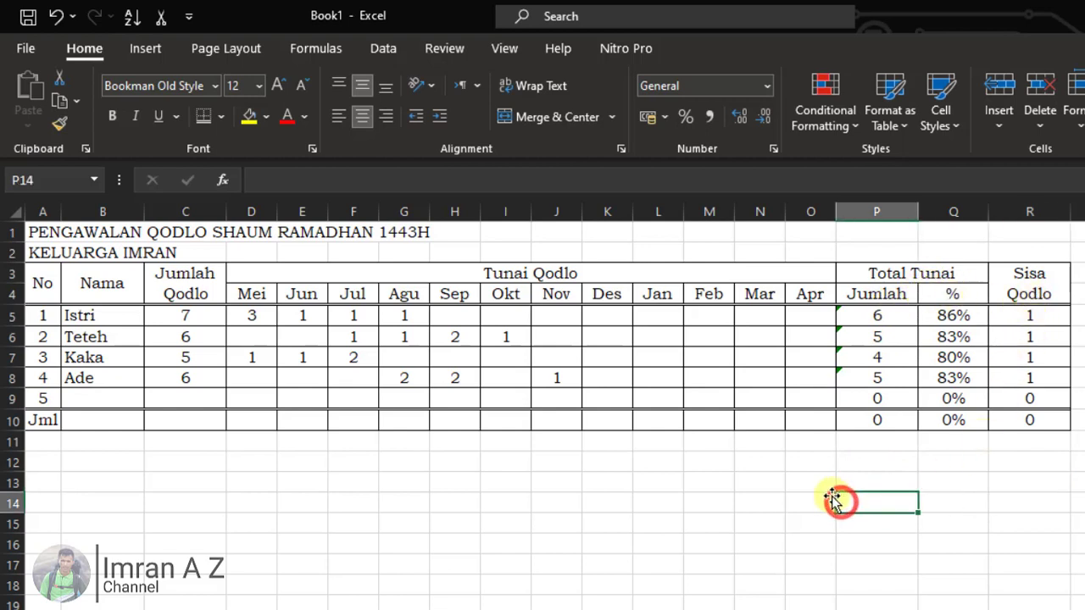
# Review the empty cells of the Jml row from O10 back to B10 and select its Nama cell B10
pyautogui.click(804, 422)
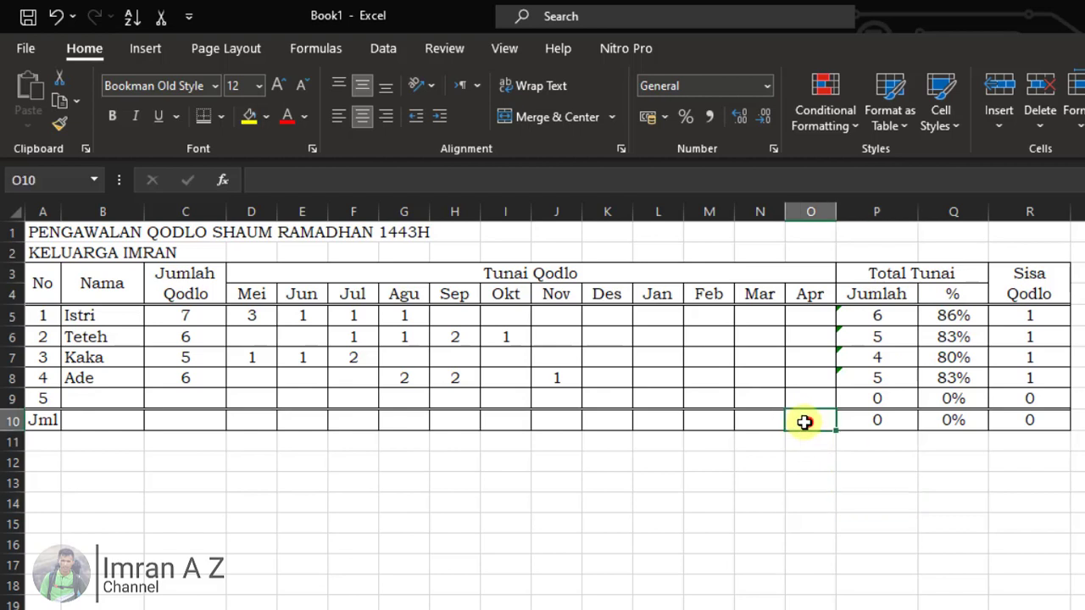
pyautogui.moveTo(805, 422); pyautogui.dragTo(156, 420)
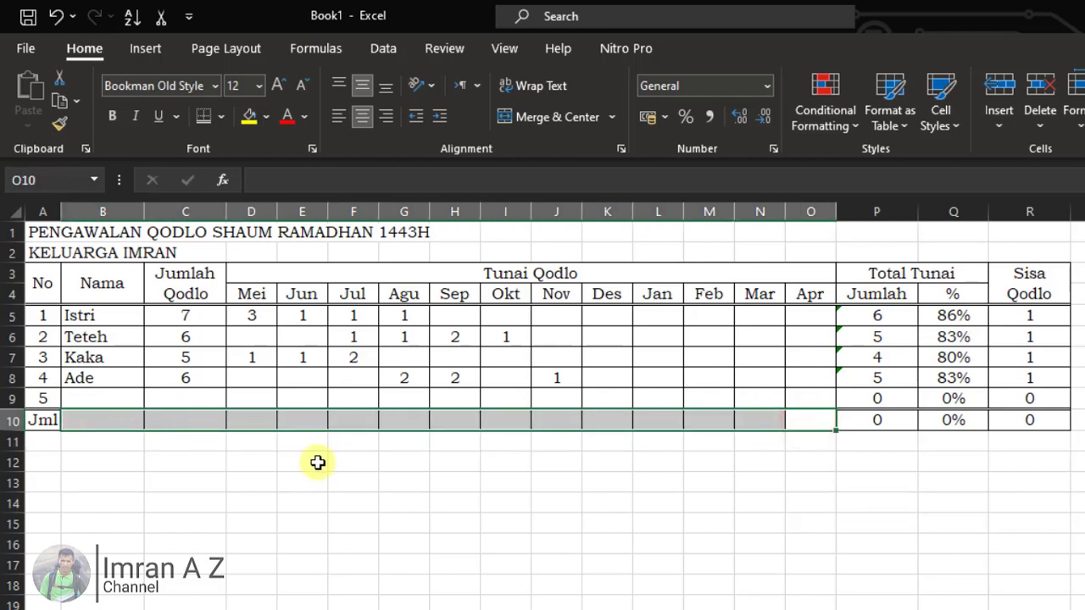
pyautogui.click(213, 466)
pyautogui.click(45, 420)
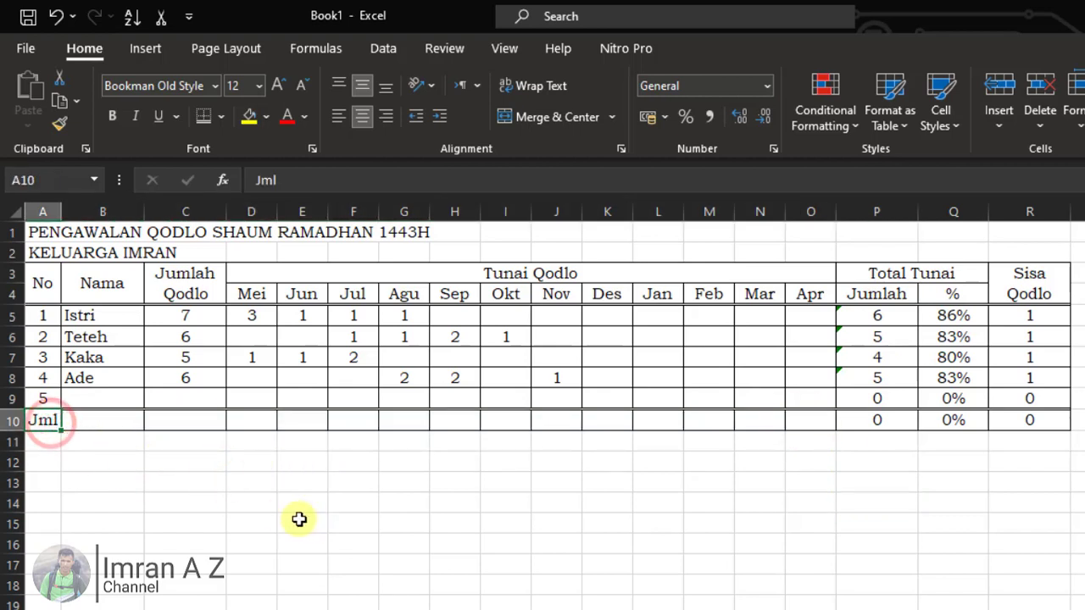
pyautogui.click(81, 423)
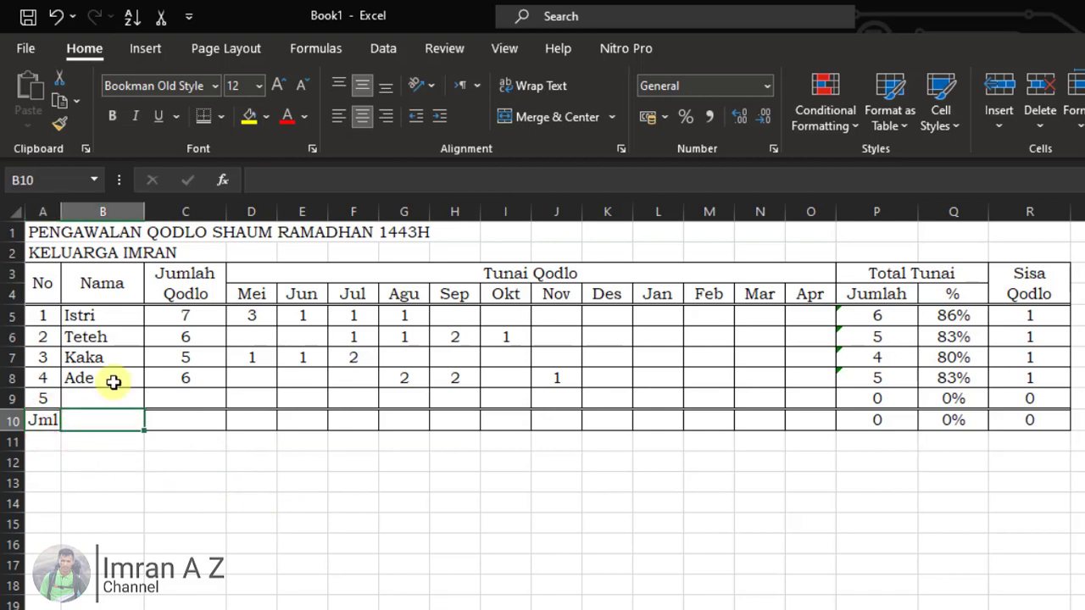
pyautogui.moveTo(105, 314); pyautogui.dragTo(105, 397)
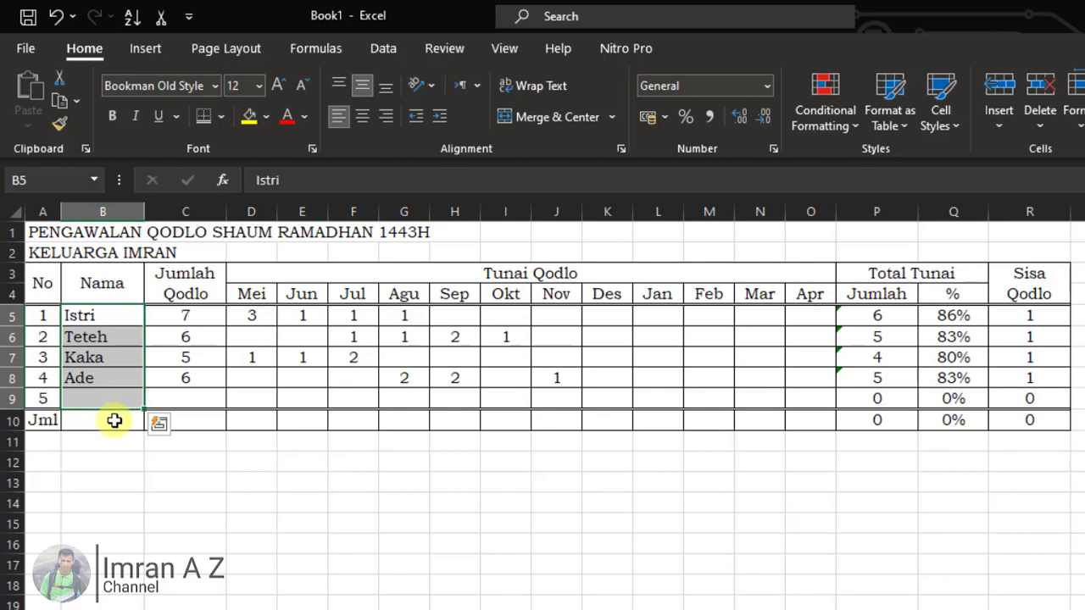
pyautogui.click(114, 420)
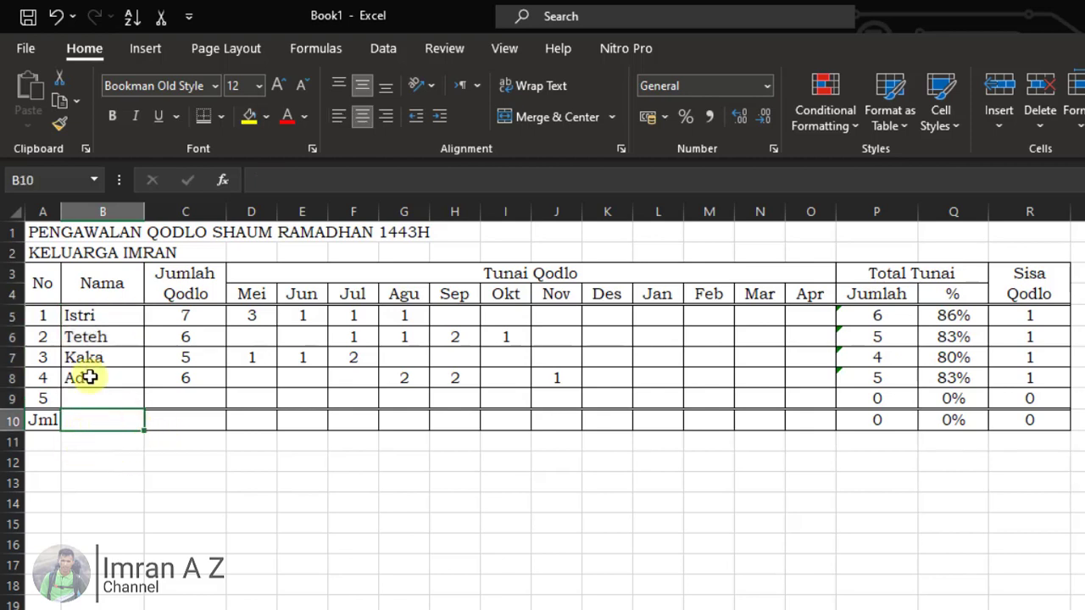
pyautogui.moveTo(116, 317); pyautogui.dragTo(106, 399)
pyautogui.moveTo(113, 316); pyautogui.dragTo(109, 378)
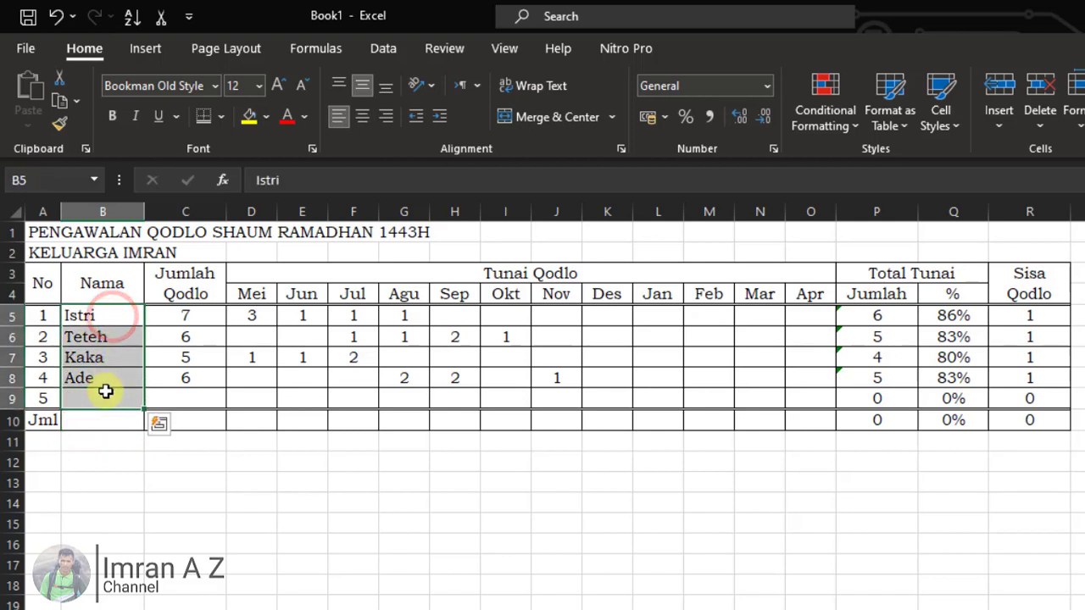
pyautogui.click(126, 444)
# Count the filled names in the Jml row by entering =COUNTA(B5:B9) in B10
pyautogui.click(97, 417)
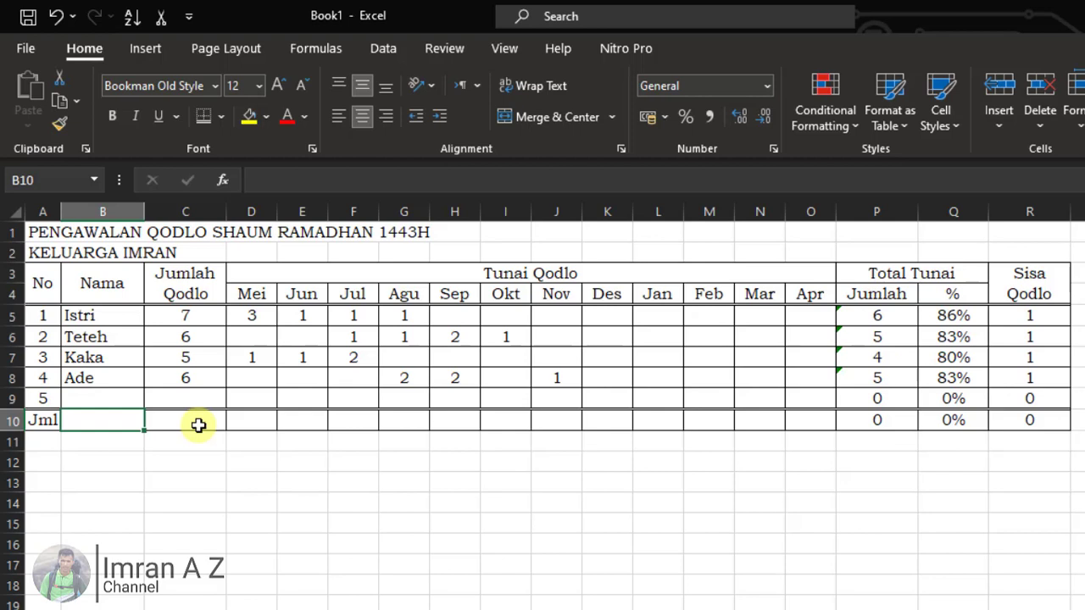
pyautogui.write('=cou')
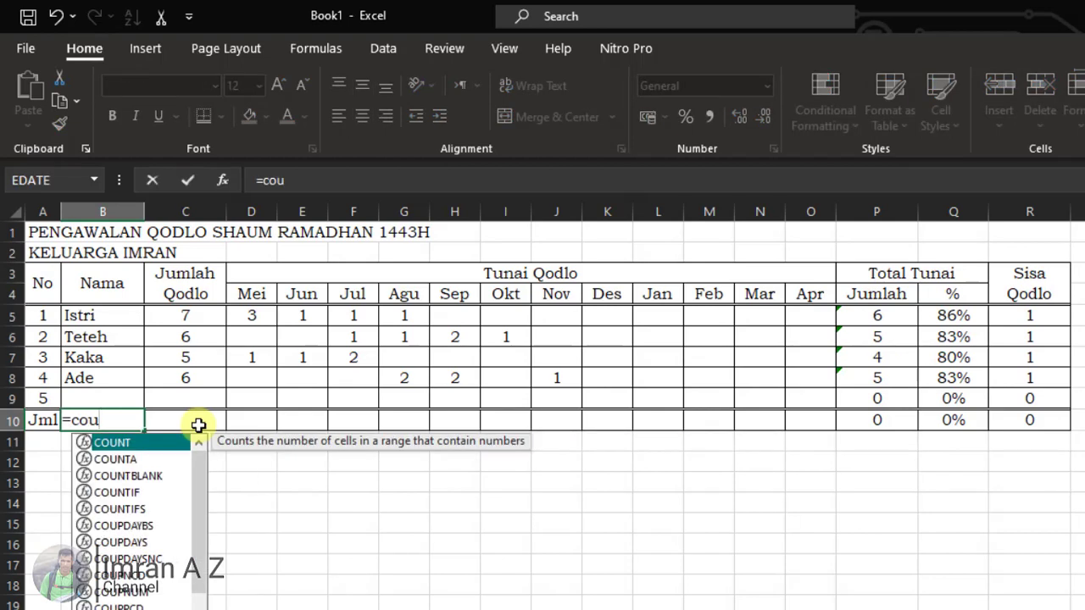
pyautogui.write('nta')
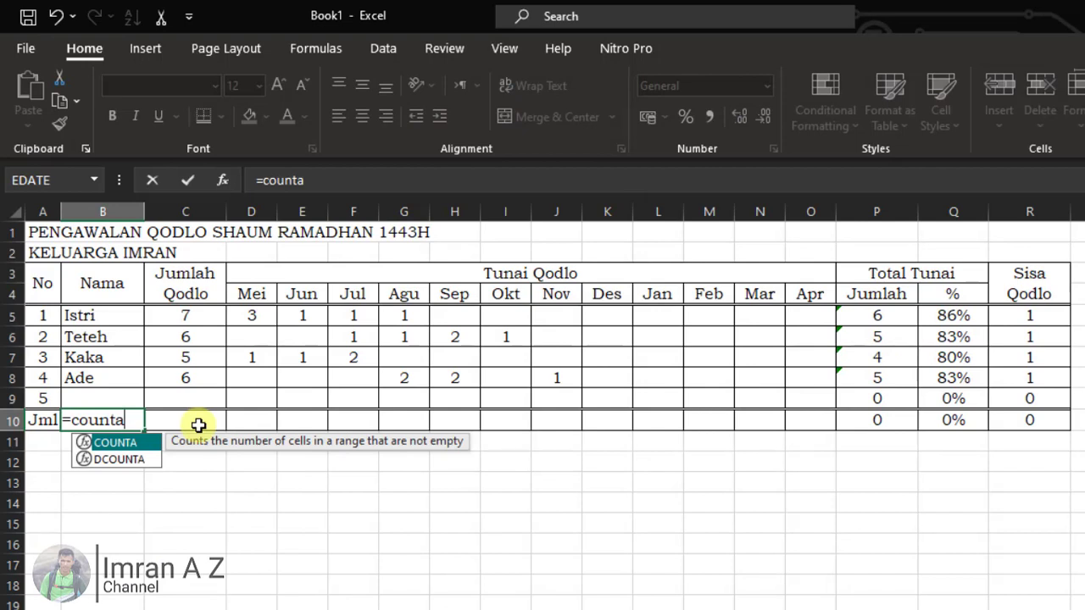
pyautogui.write('(')
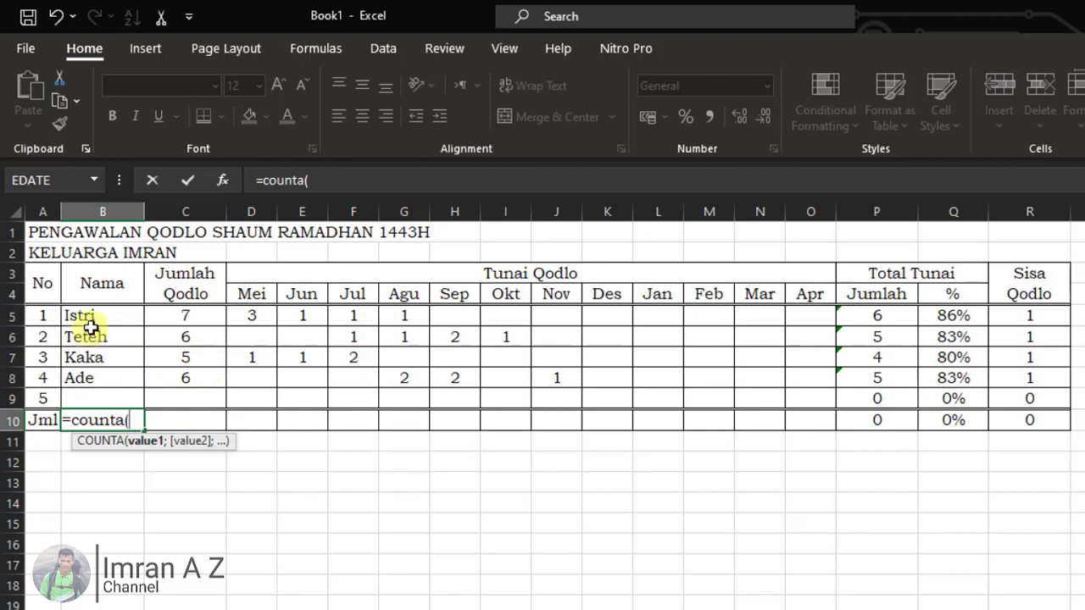
pyautogui.moveTo(108, 316); pyautogui.dragTo(90, 404)
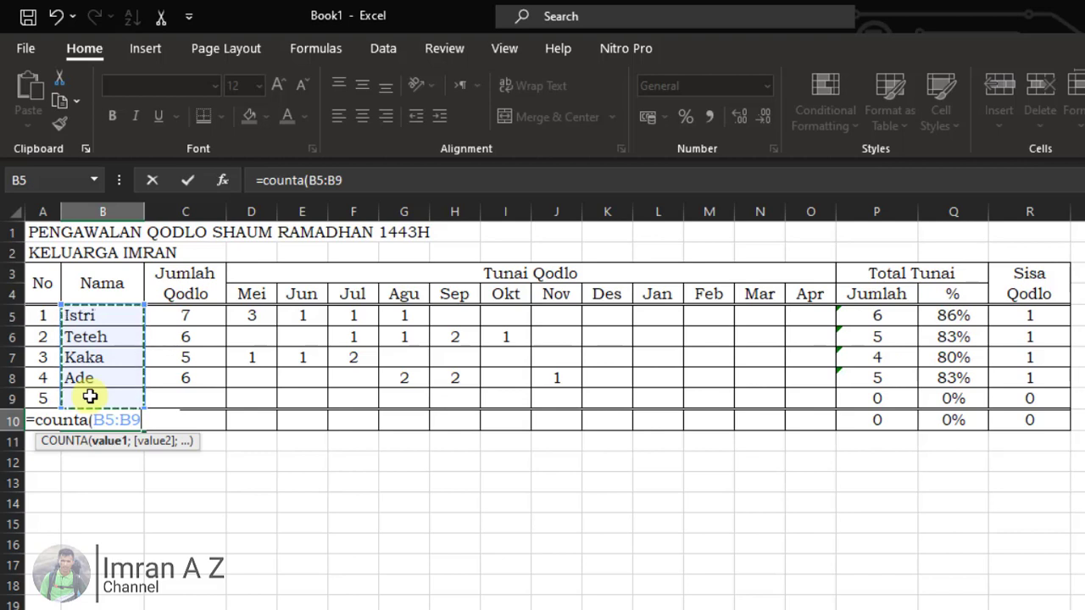
pyautogui.press('Return')
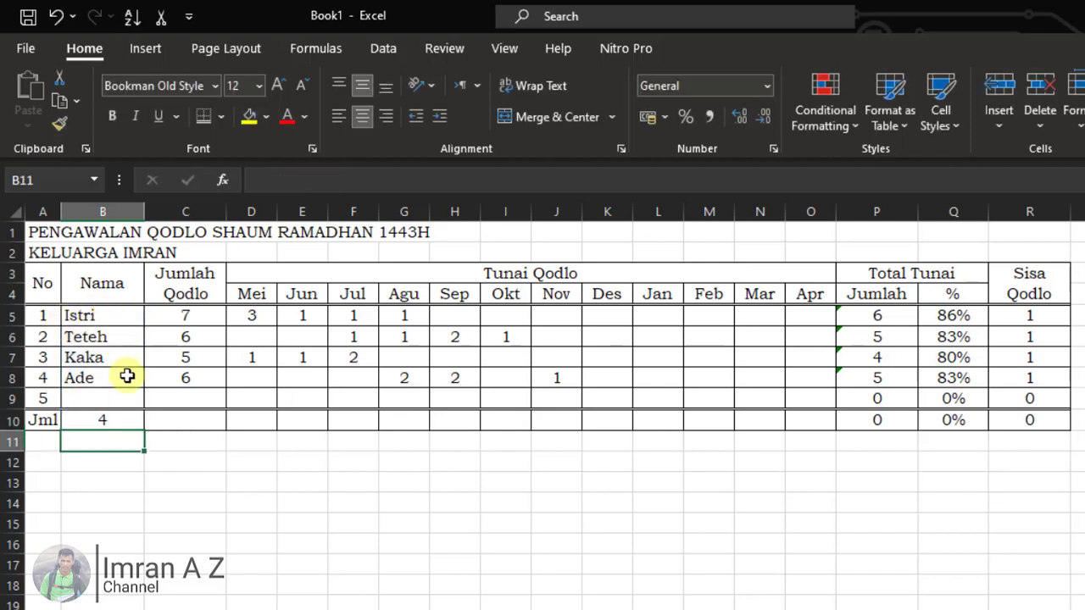
pyautogui.click(125, 420)
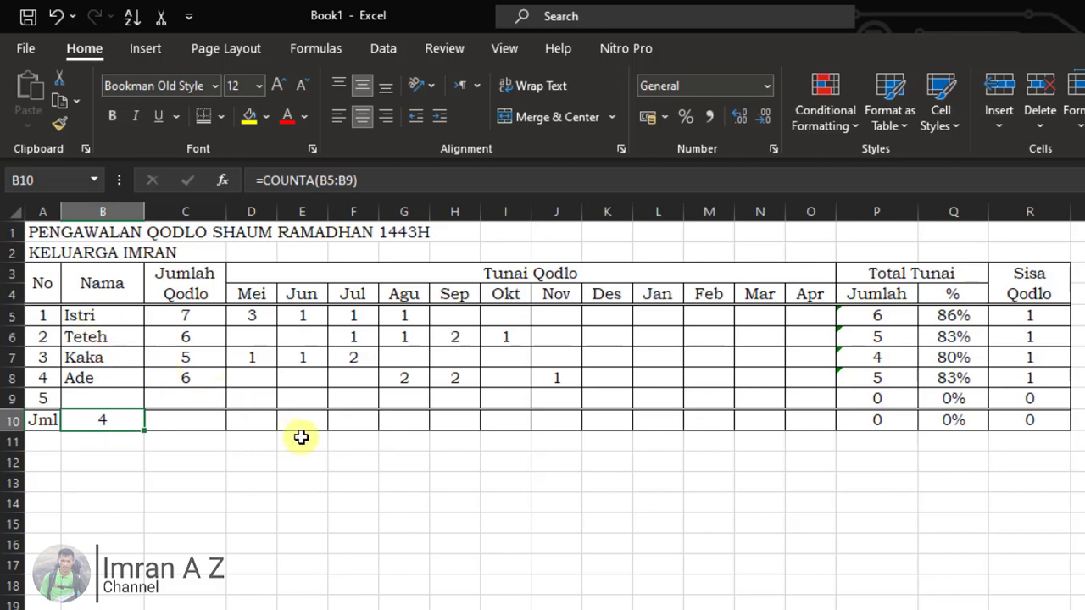
pyautogui.click(181, 467)
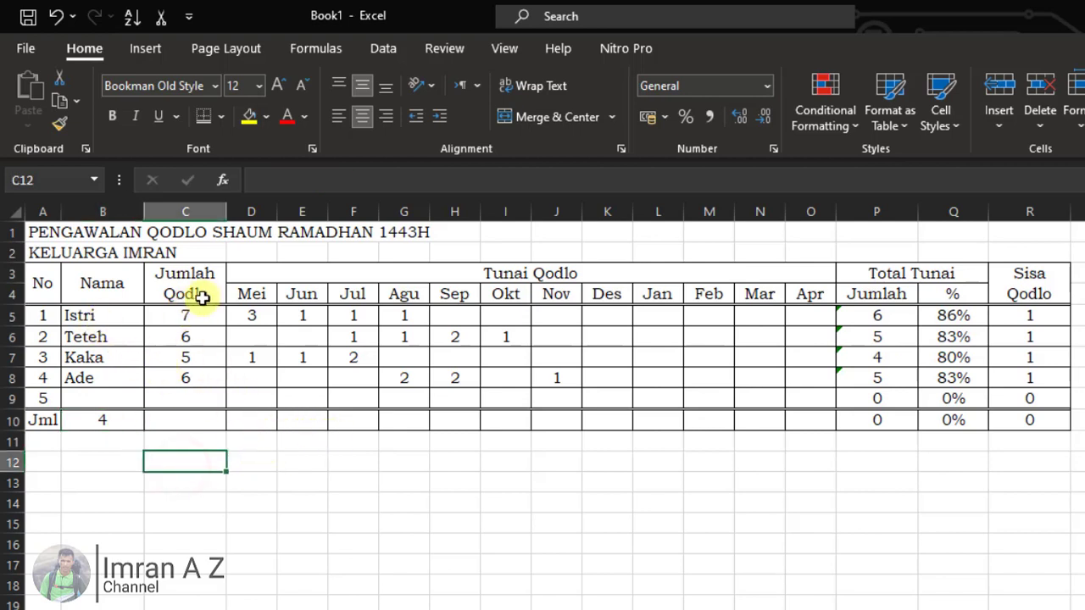
# Total the Jumlah Qodlo column in the Jml row by entering =SUM(C5:C9) in C10
pyautogui.click(196, 423)
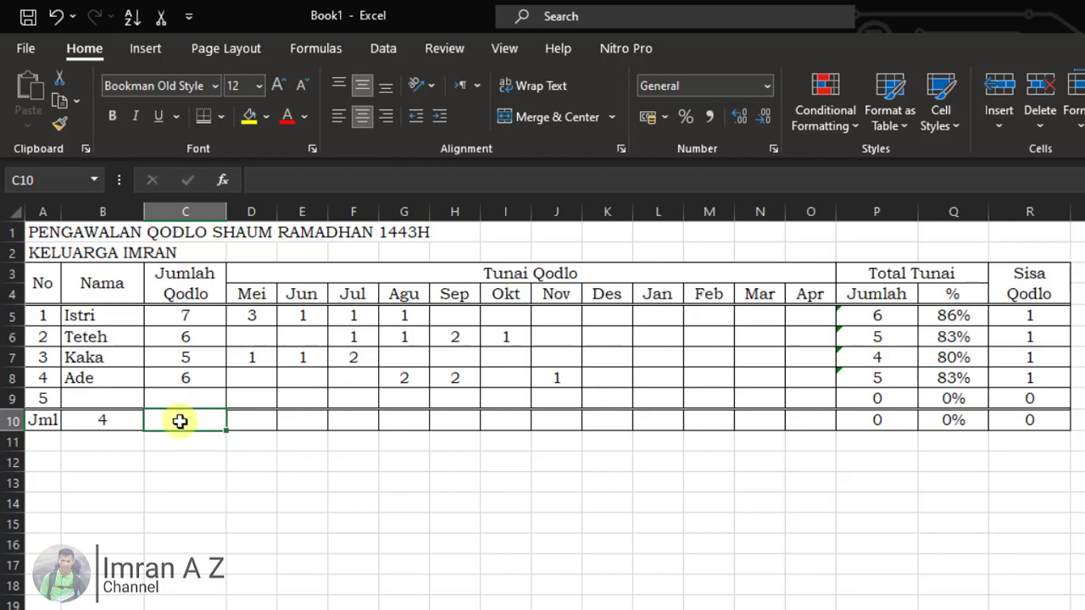
pyautogui.write('=')
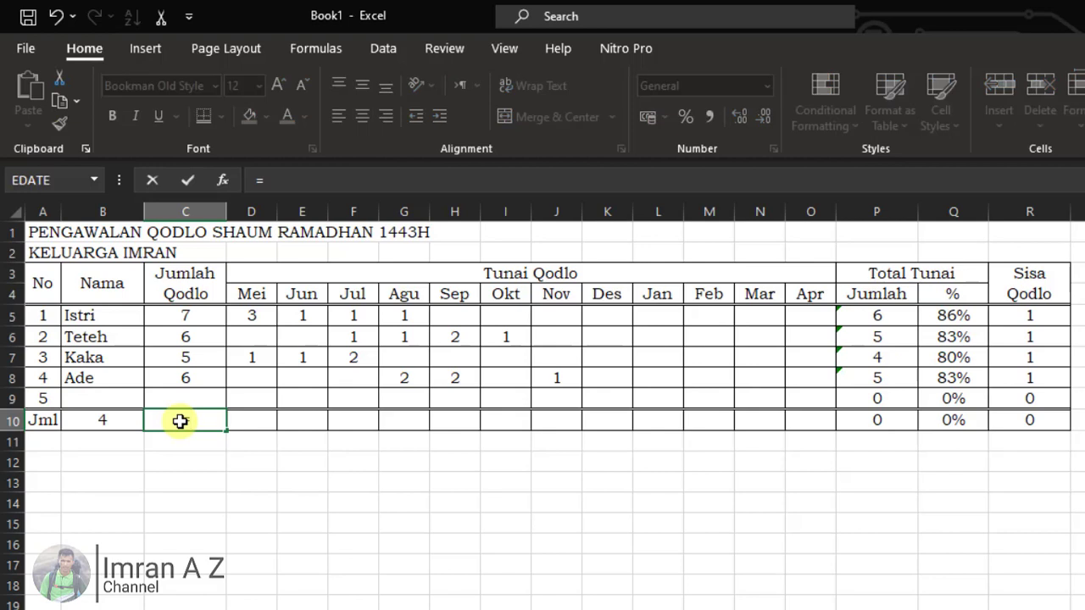
pyautogui.write('sum')
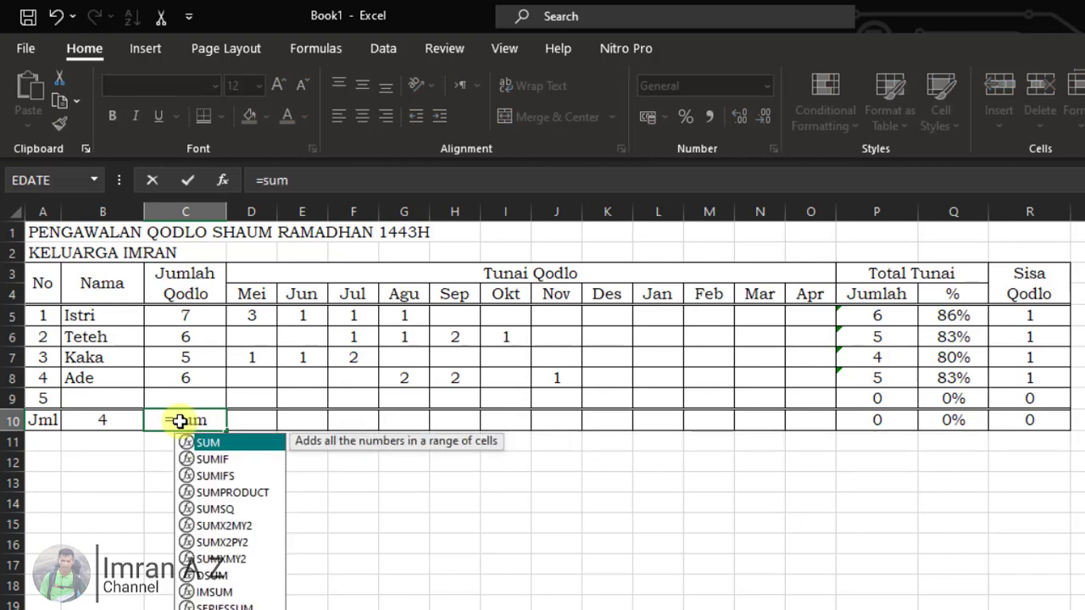
pyautogui.write('(')
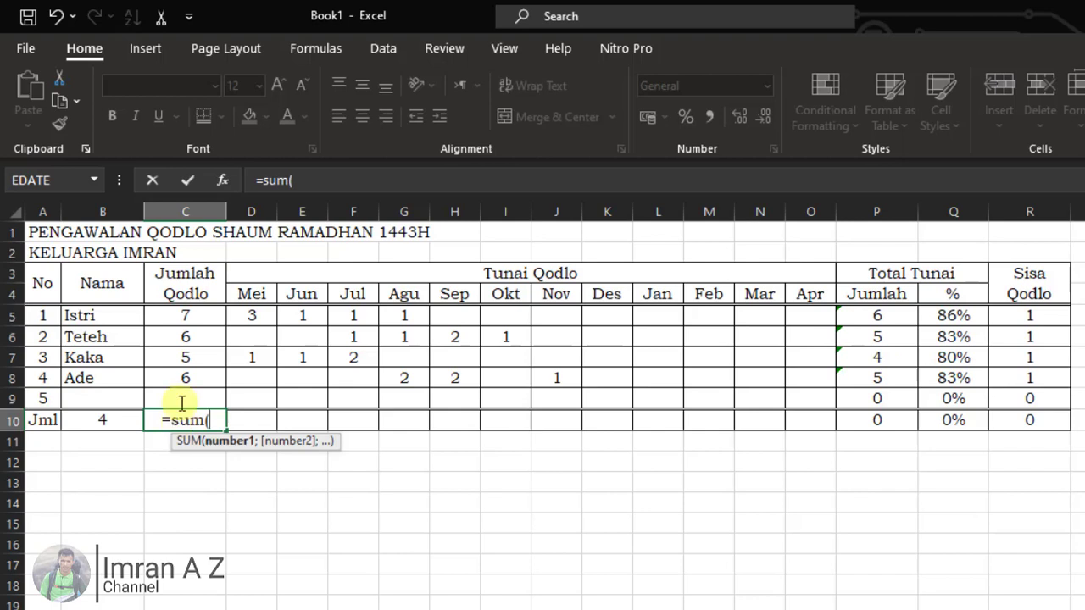
pyautogui.click(194, 314)
pyautogui.moveTo(197, 327); pyautogui.dragTo(176, 401)
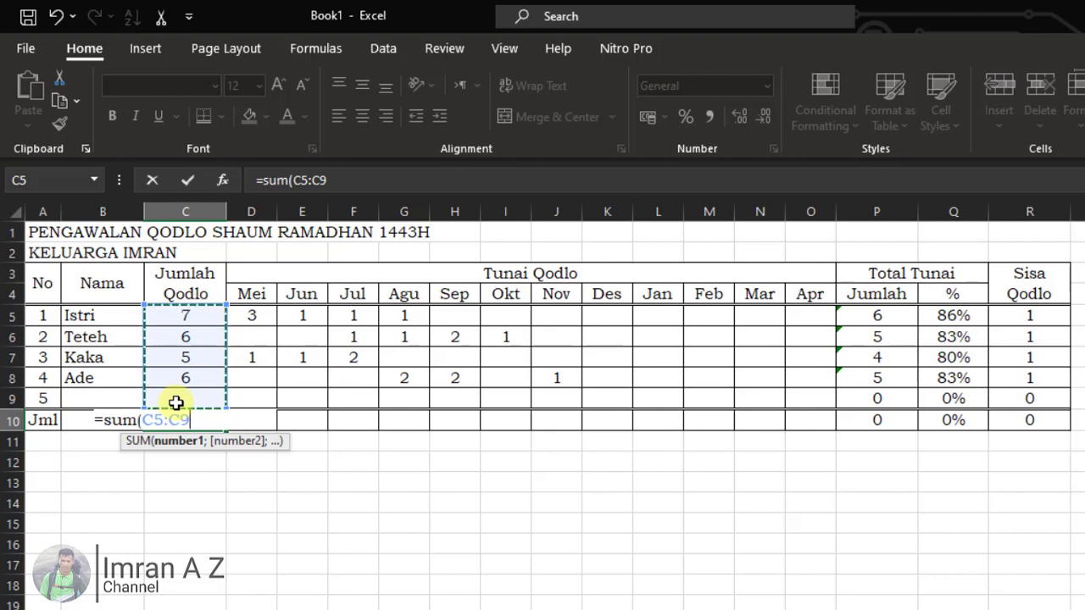
pyautogui.press('Return')
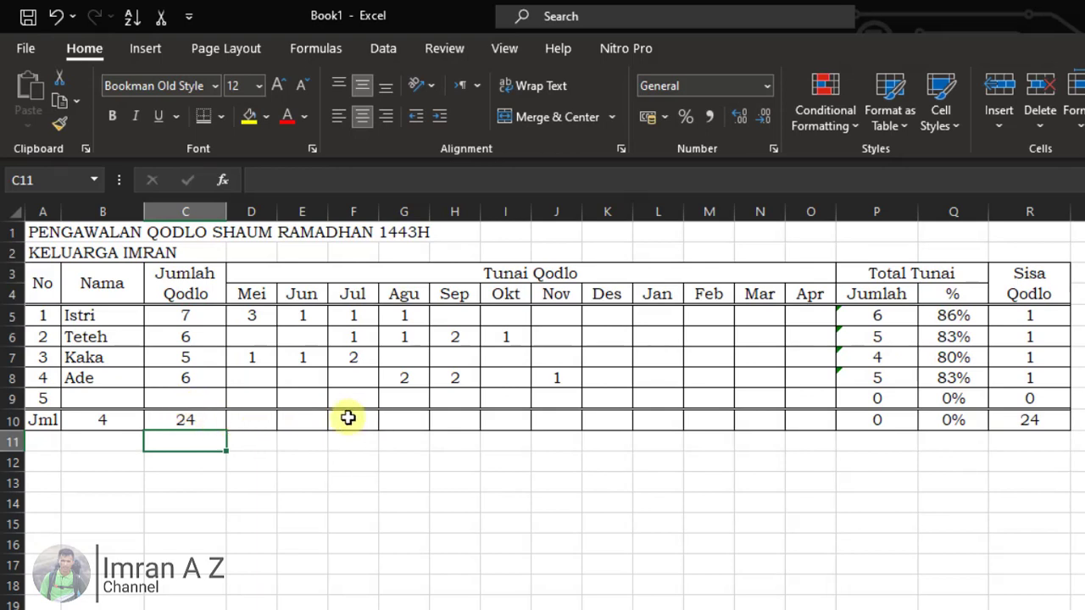
# Copy the SUM formula from C10 across the Mei to Apr columns, D10 through O10
pyautogui.click(204, 415)
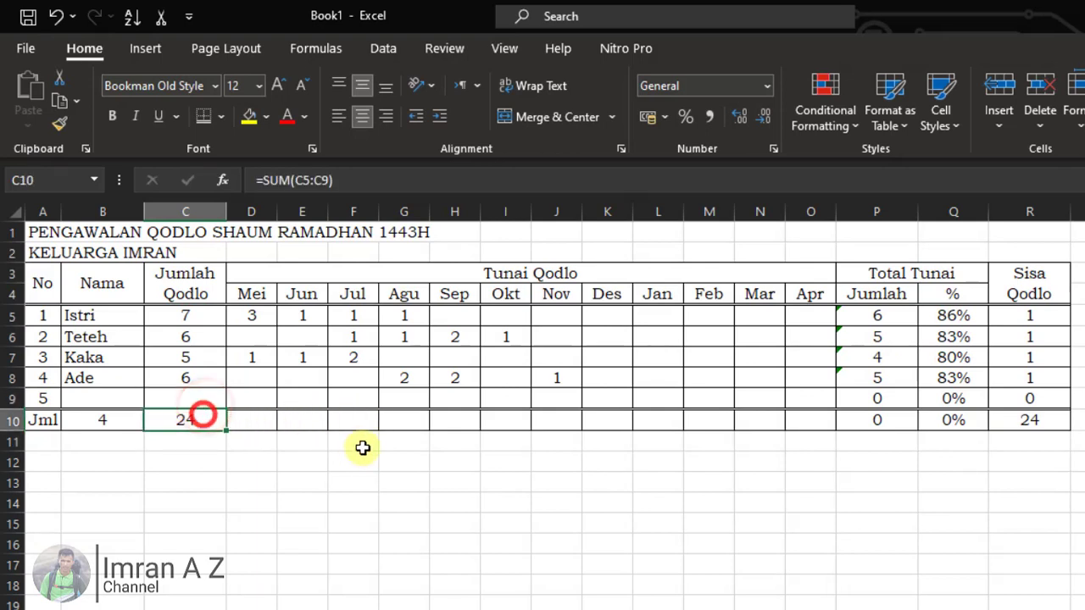
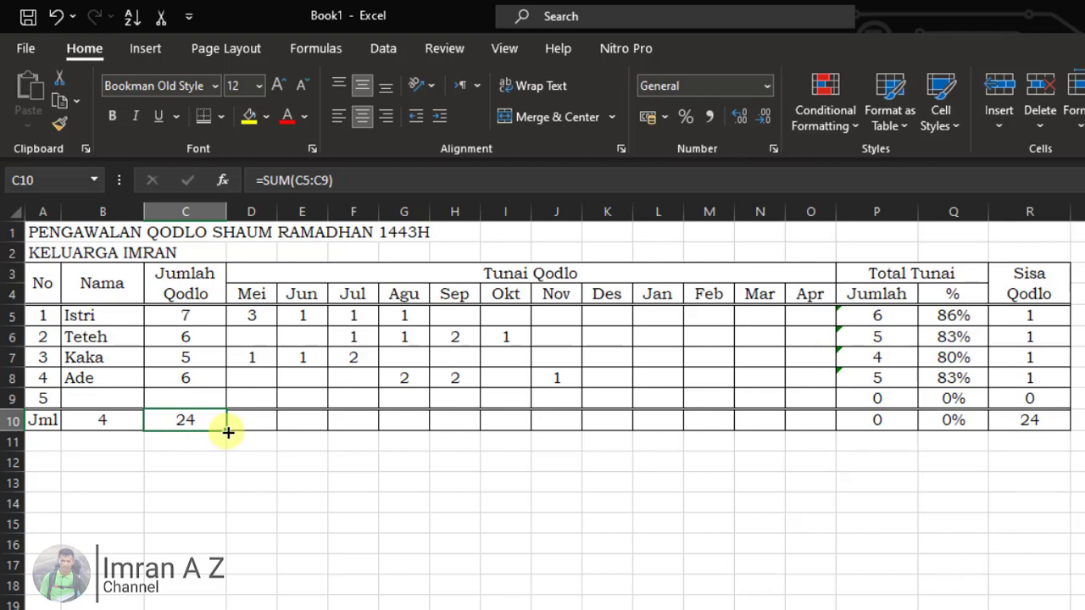
pyautogui.moveTo(224, 432); pyautogui.dragTo(813, 420)
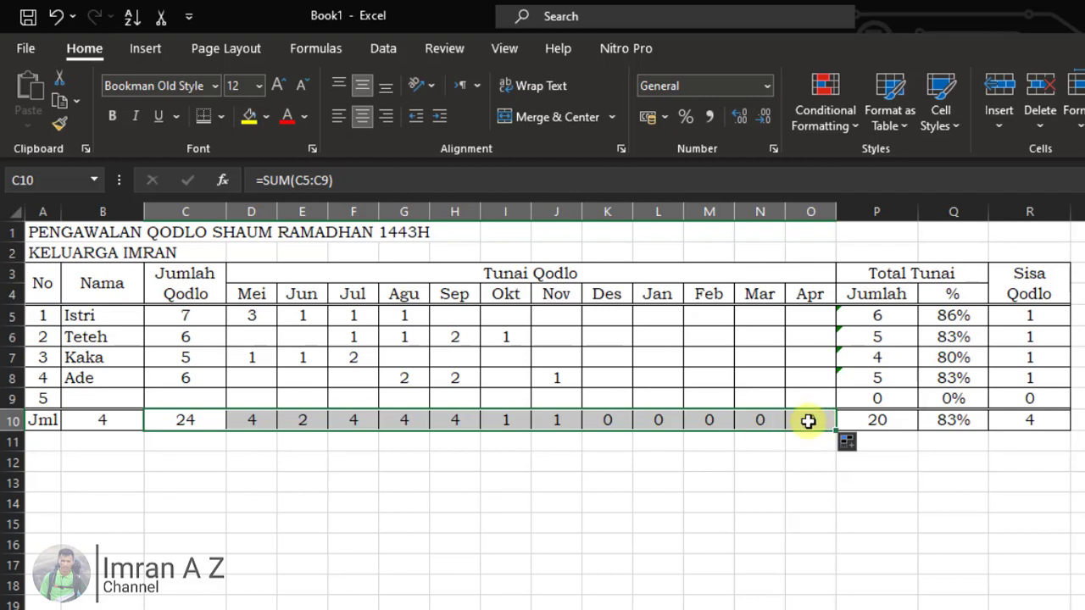
pyautogui.click(806, 420)
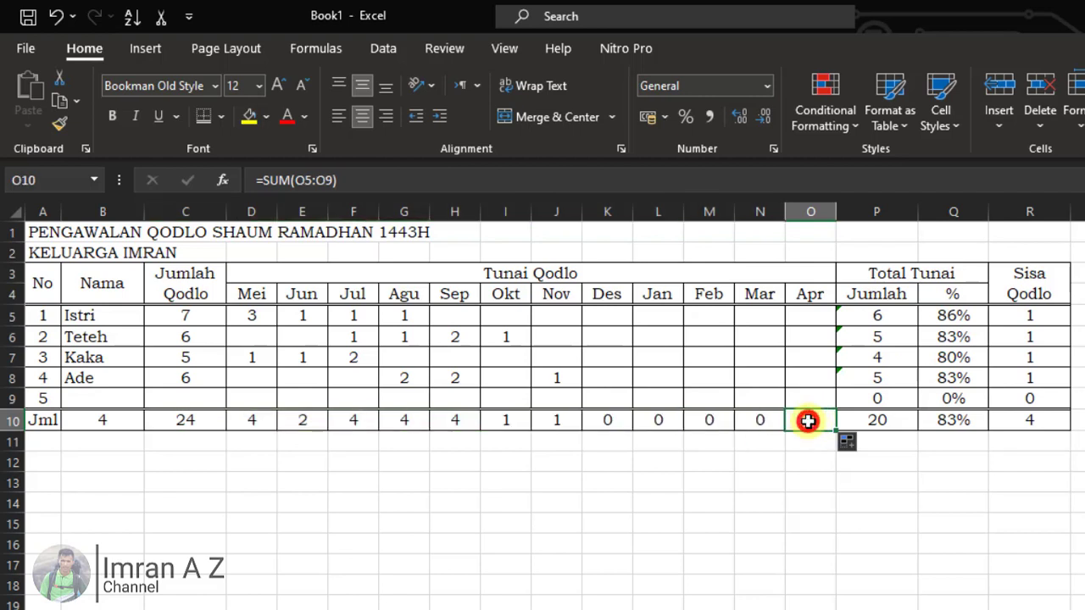
pyautogui.click(189, 422)
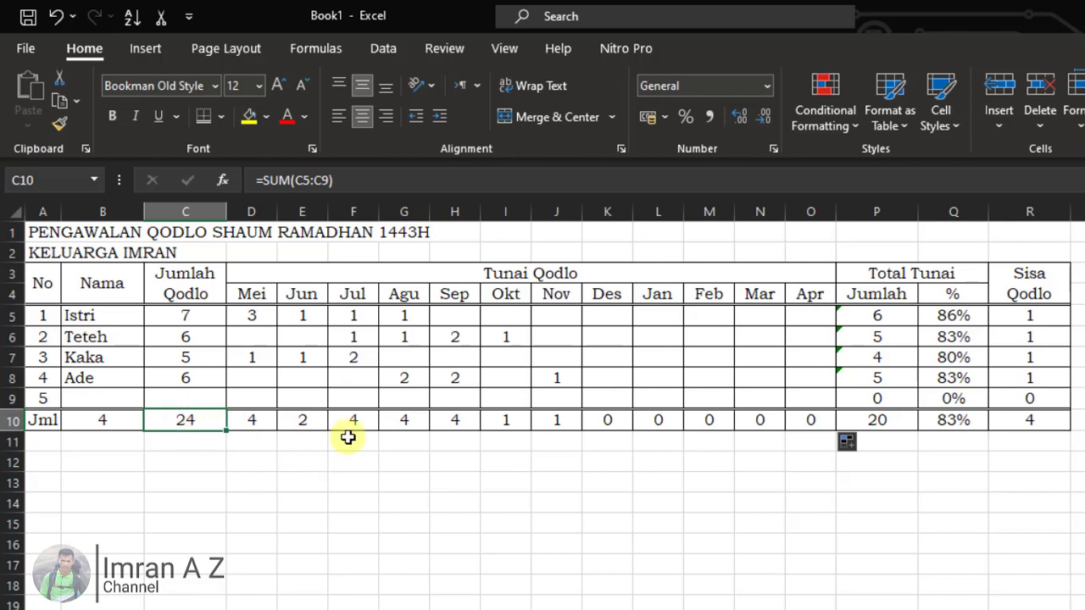
pyautogui.click(735, 464)
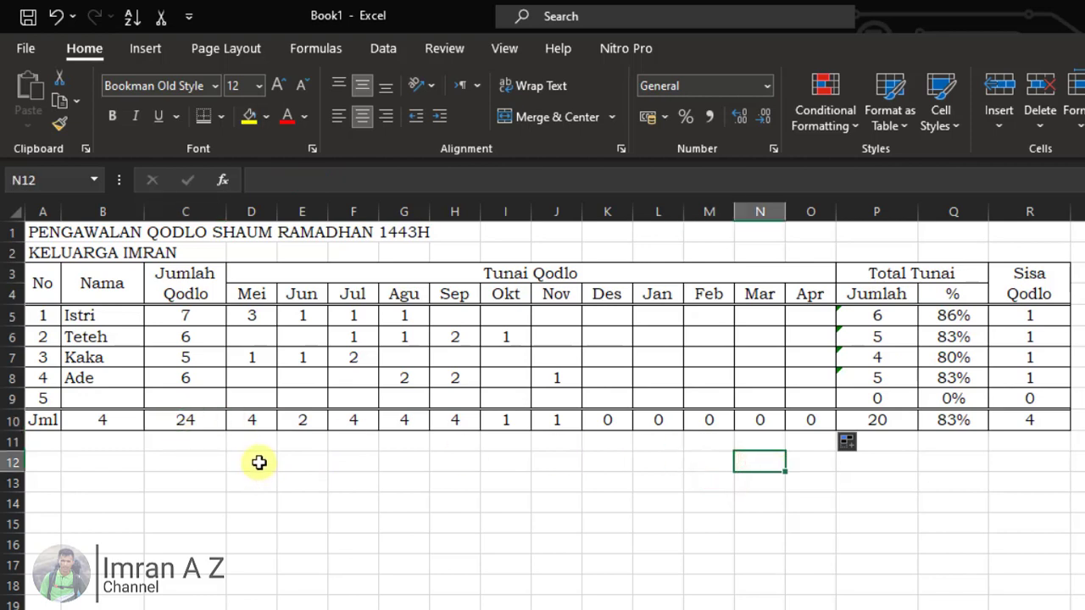
pyautogui.click(260, 461)
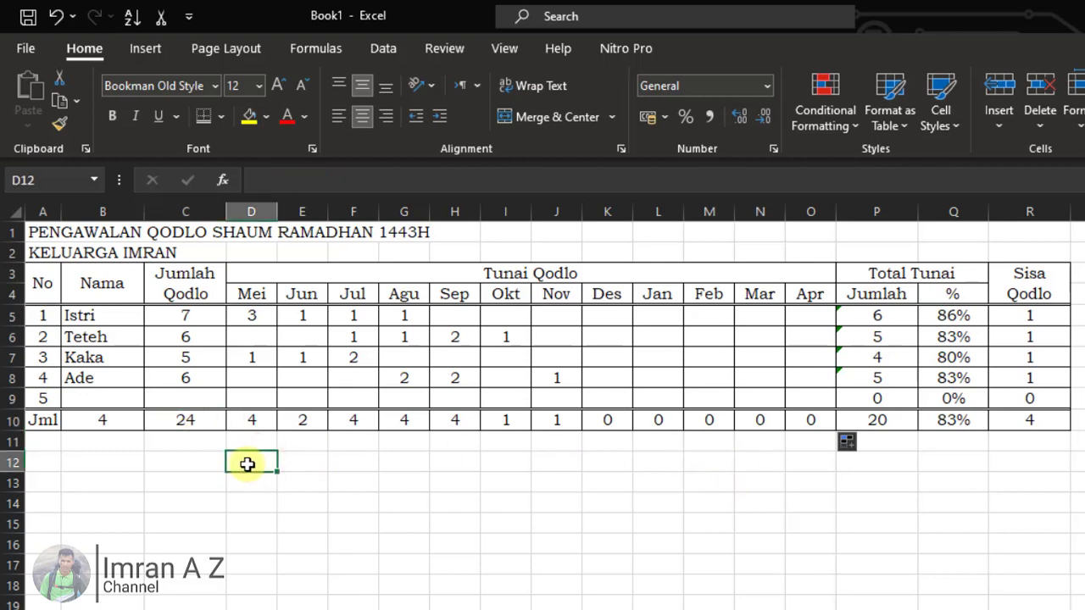
pyautogui.click(356, 499)
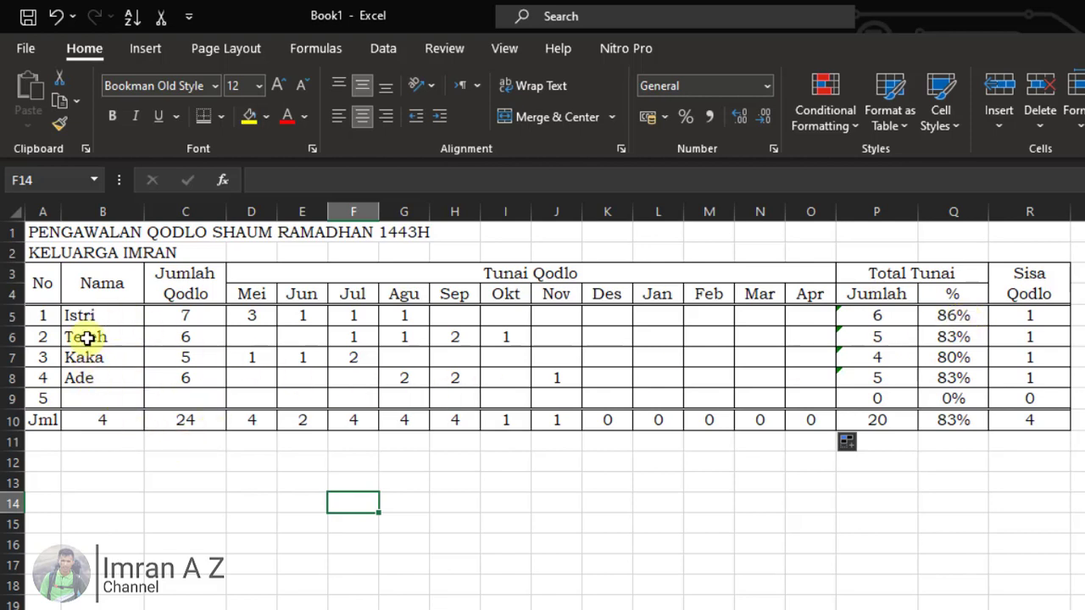
# Insert a 2-D clustered bar chart from the names in B5:B8 and the Total Tunai percentages in Q5:Q8
pyautogui.click(112, 314)
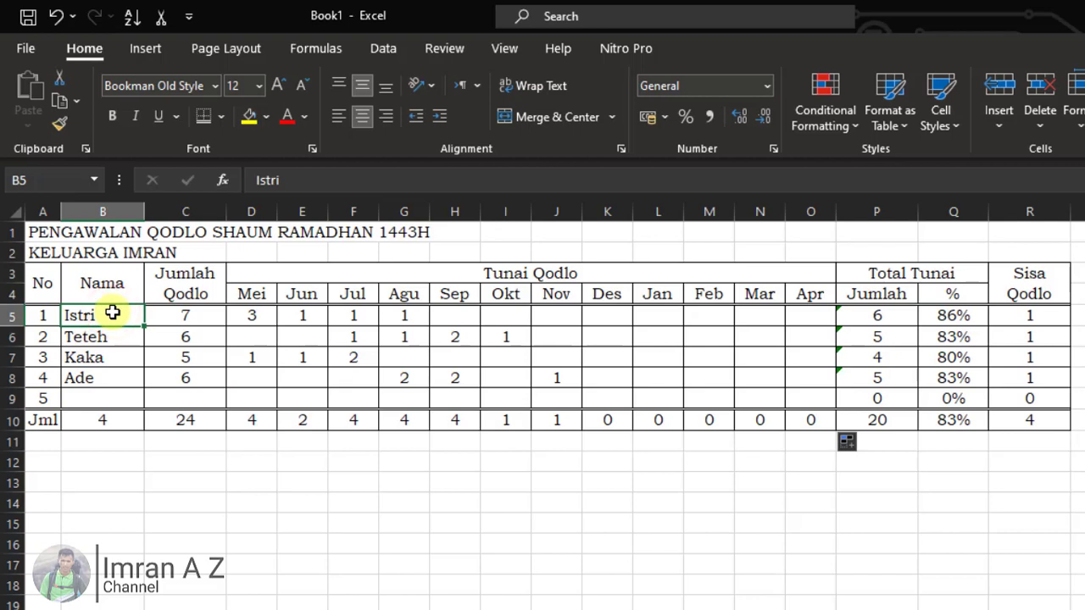
pyautogui.moveTo(113, 319); pyautogui.dragTo(99, 381)
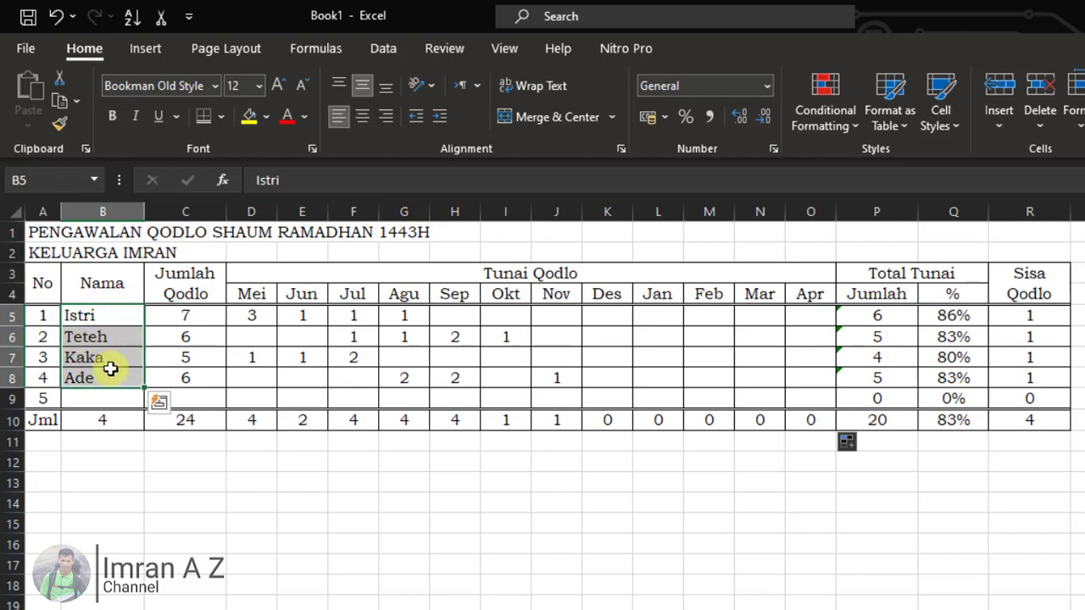
pyautogui.moveTo(103, 313); pyautogui.dragTo(96, 378)
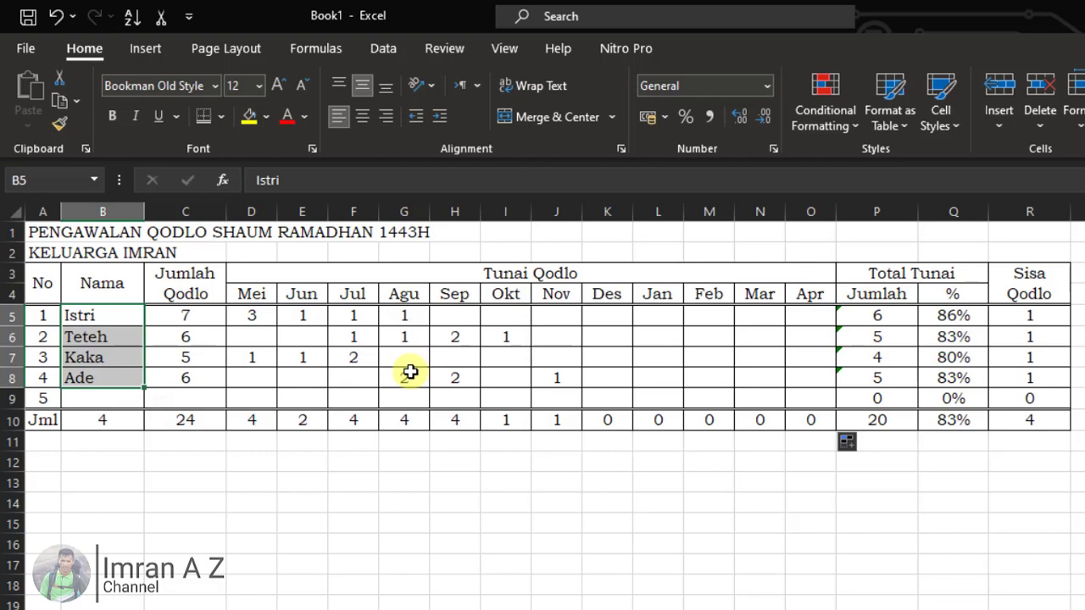
pyautogui.press('ctrl')
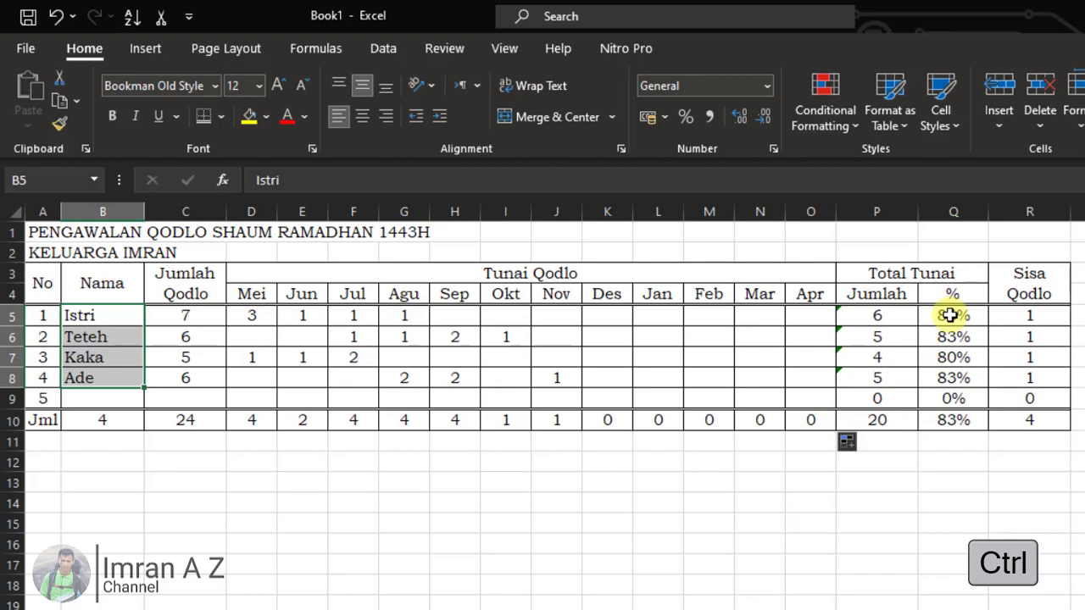
pyautogui.moveTo(949, 315); pyautogui.dragTo(949, 368)
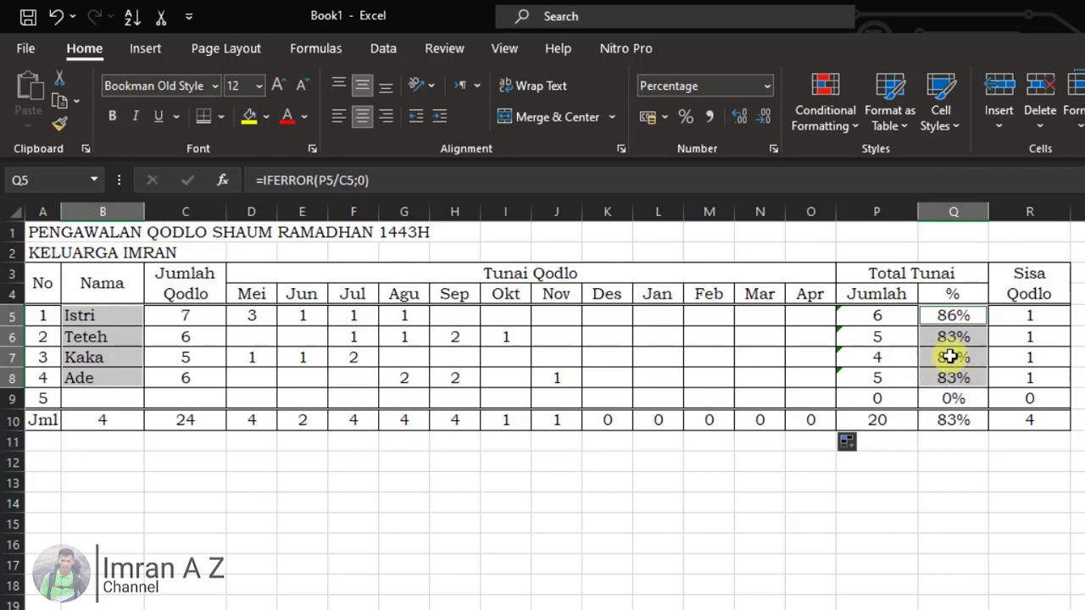
pyautogui.click(145, 50)
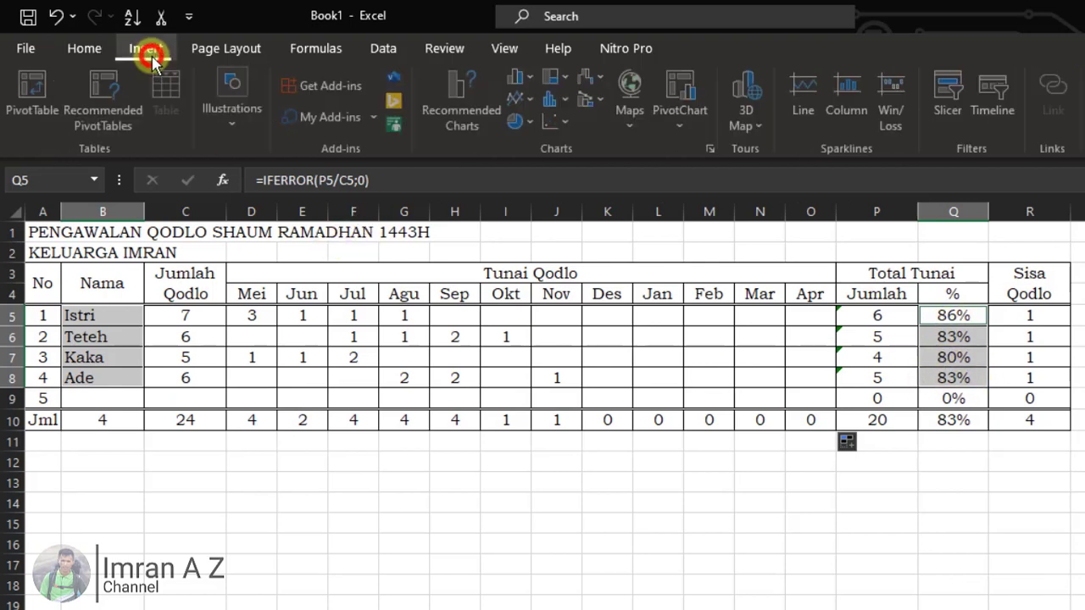
pyautogui.click(531, 80)
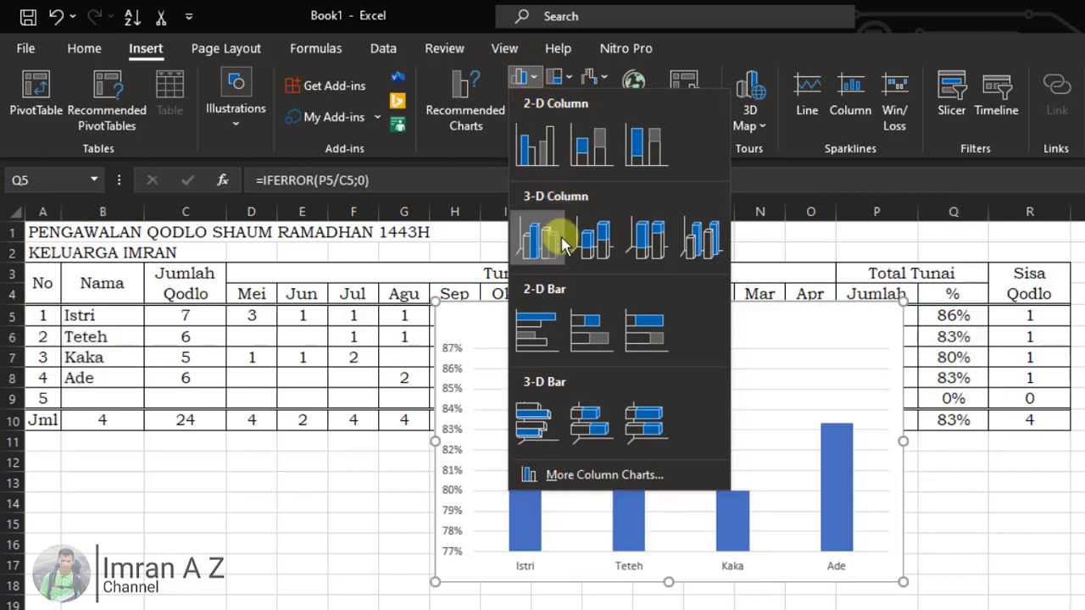
pyautogui.click(531, 337)
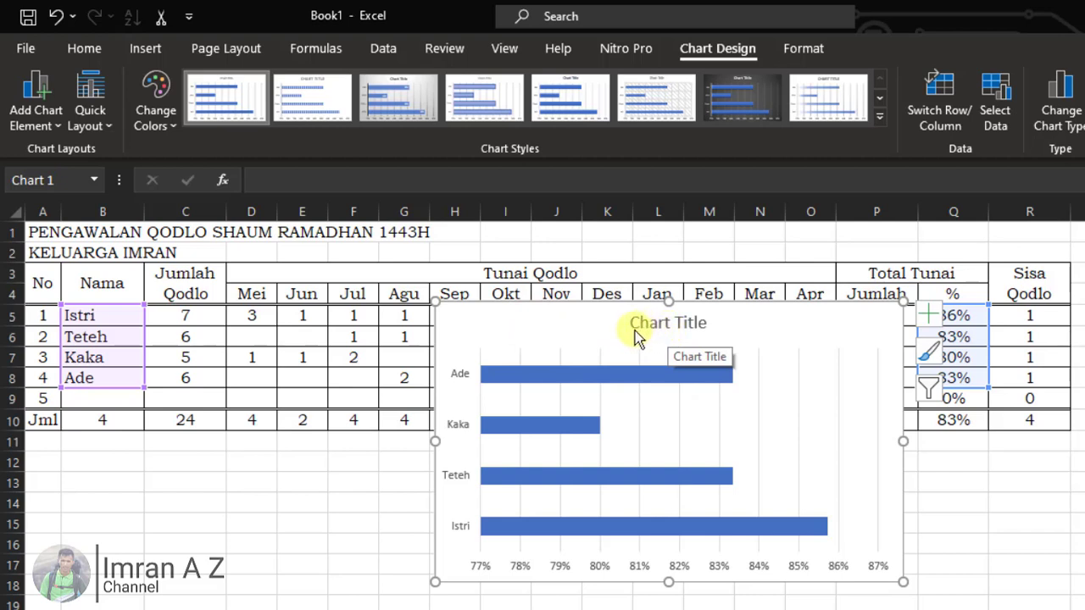
pyautogui.click(565, 329)
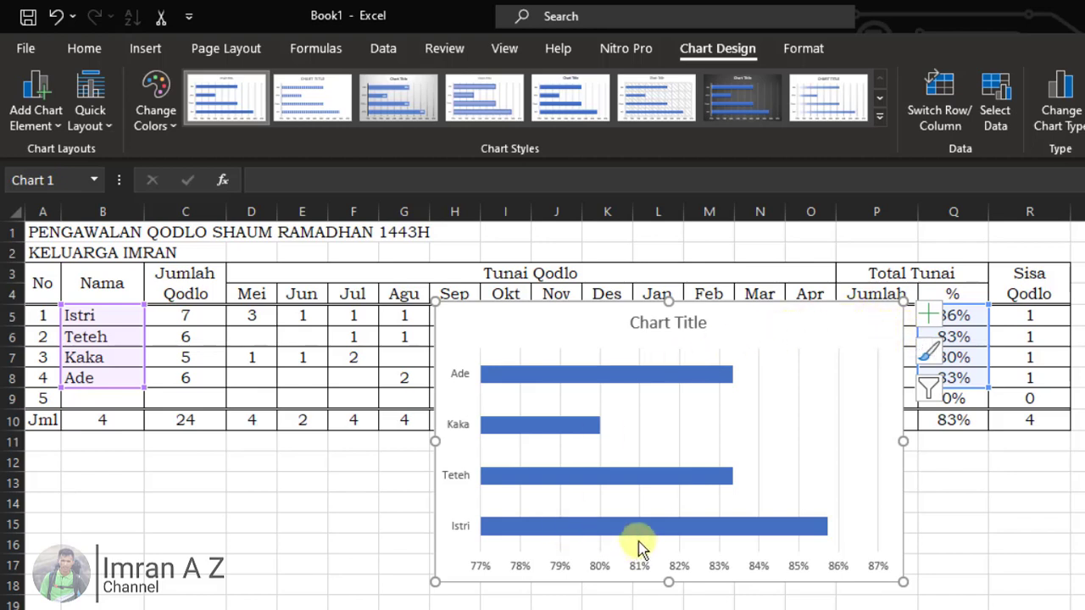
pyautogui.moveTo(644, 477)
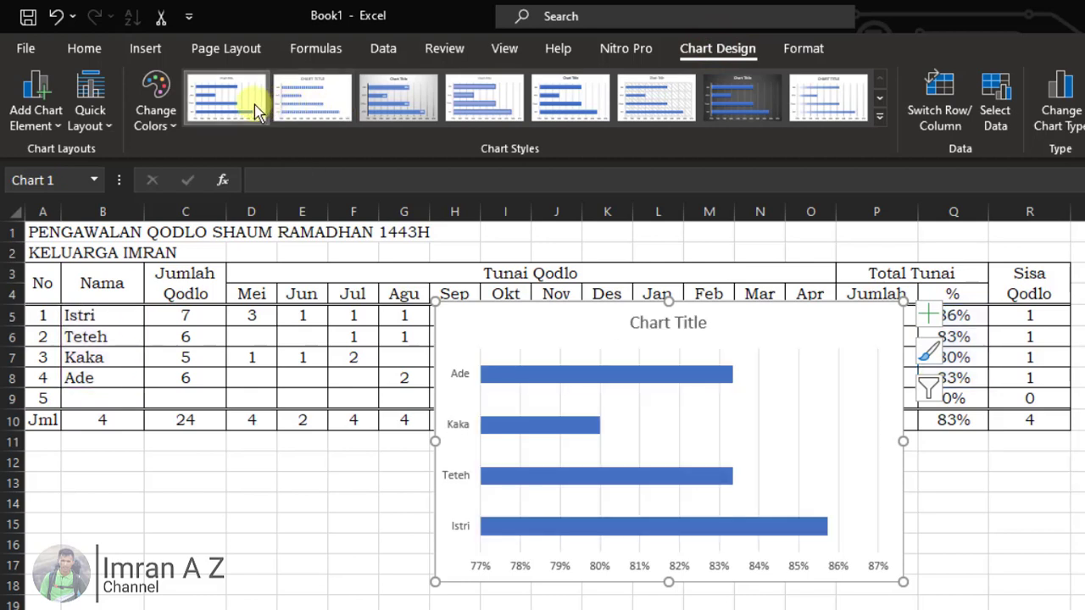
# Apply the Style 5 chart style to the bar chart
pyautogui.click(303, 106)
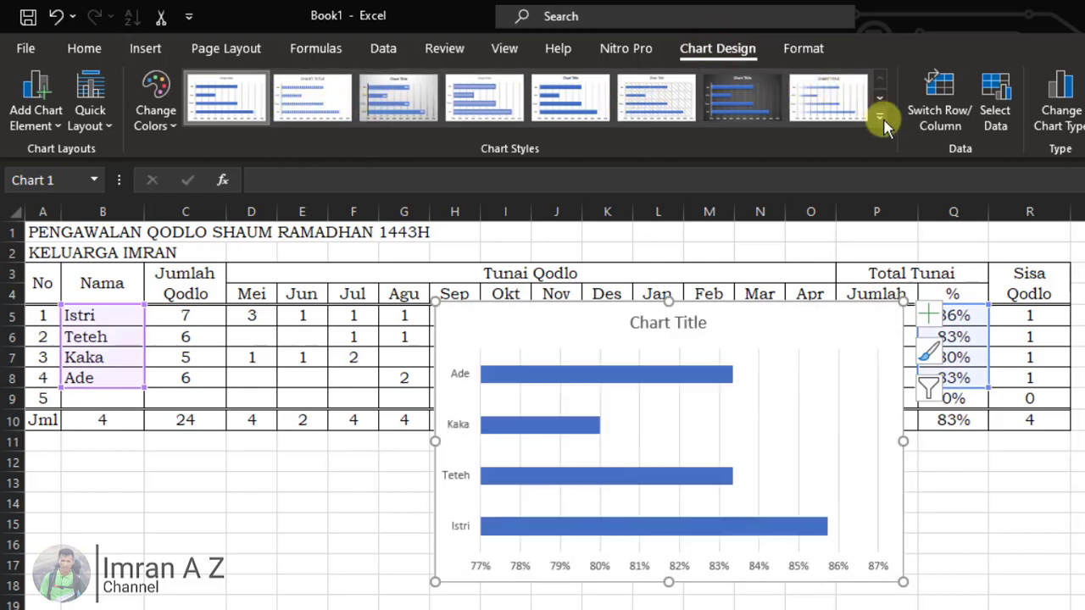
pyautogui.click(880, 116)
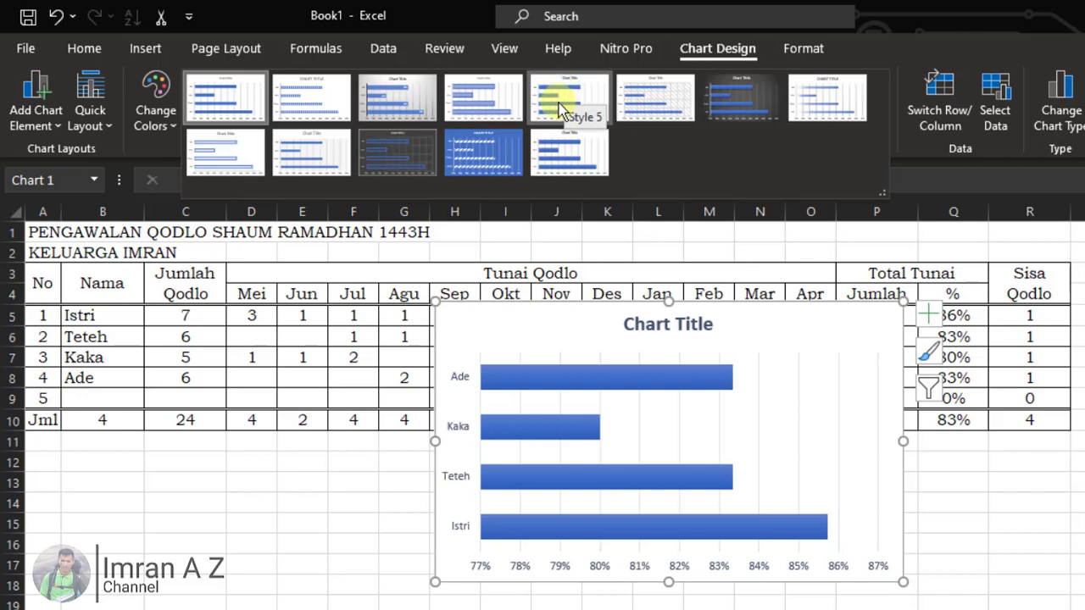
pyautogui.click(561, 100)
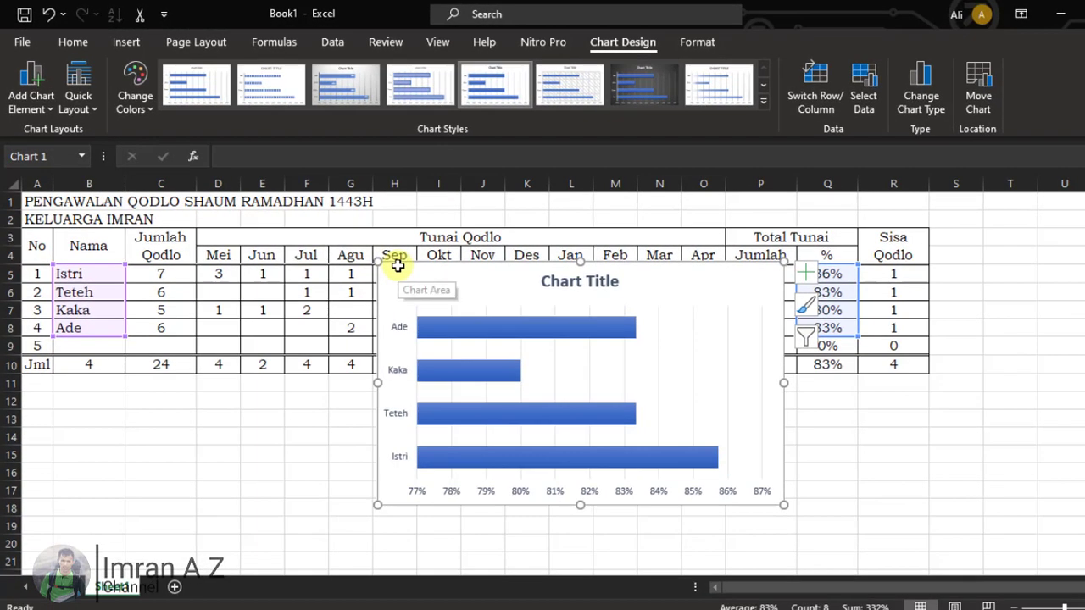
# Move the chart below the table, starting under the Jml row near column B, and reduce its height to end around row 21
pyautogui.moveTo(398, 266); pyautogui.dragTo(68, 395)
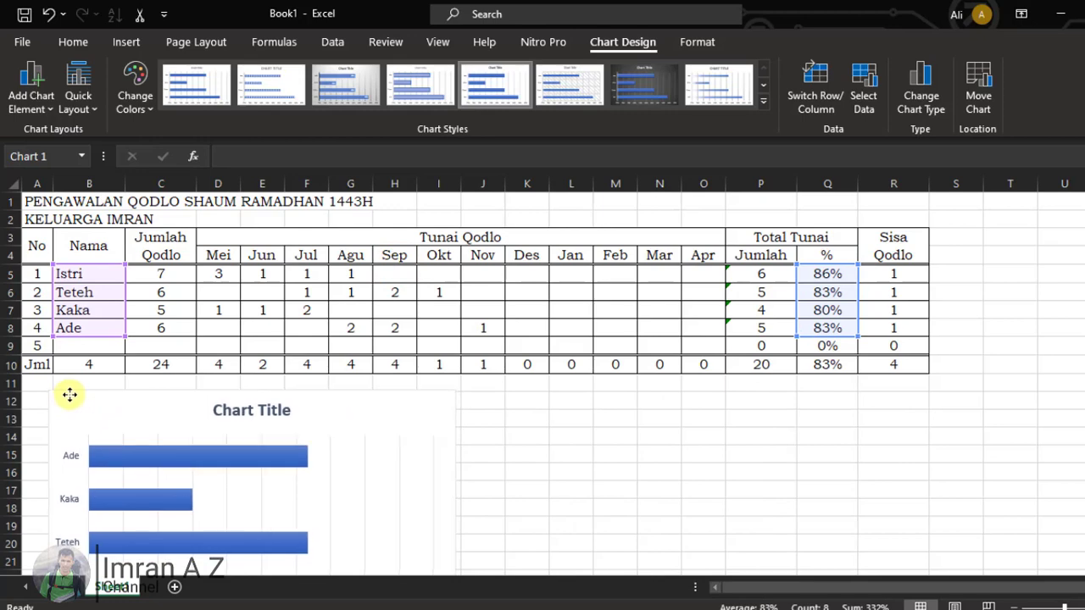
pyautogui.scroll(-3, 193, 406)
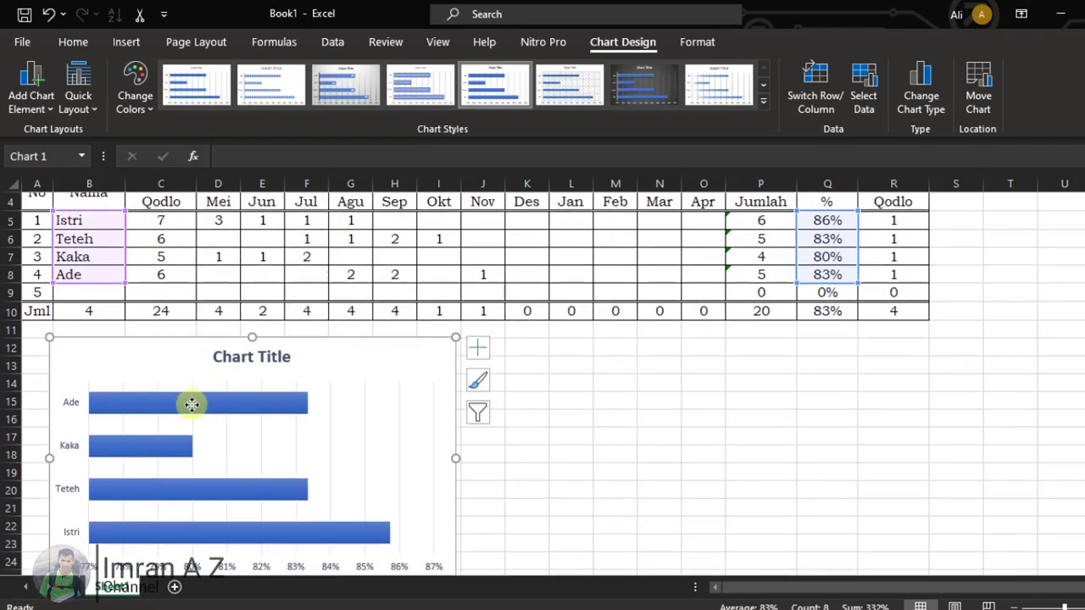
pyautogui.moveTo(252, 472); pyautogui.dragTo(254, 424)
pyautogui.scroll(3, 270, 435)
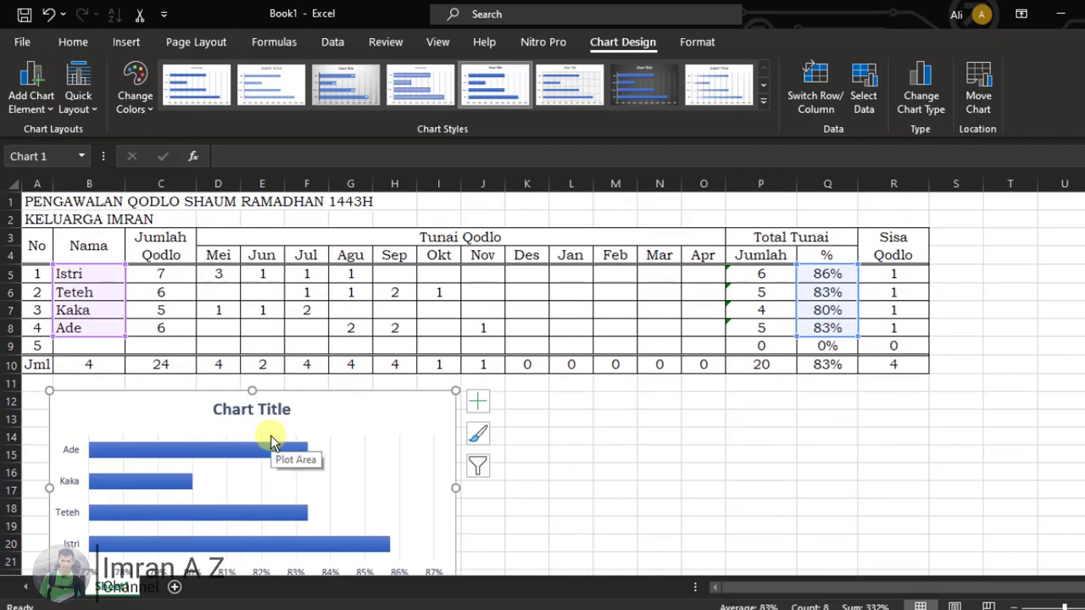
pyautogui.scroll(-1, 271, 443)
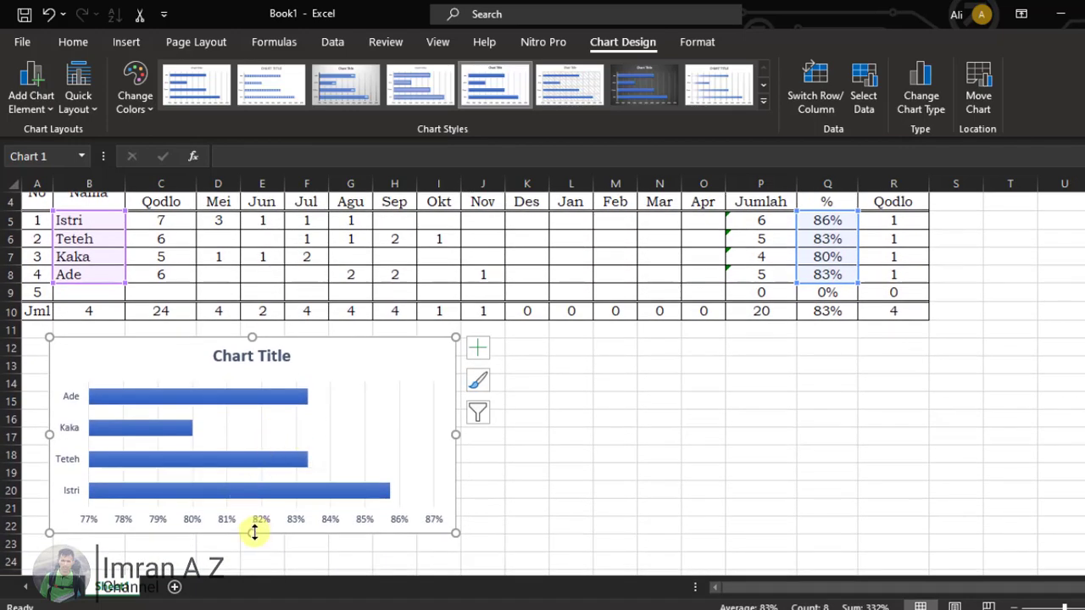
pyautogui.moveTo(253, 533); pyautogui.dragTo(259, 515)
pyautogui.scroll(3, 283, 484)
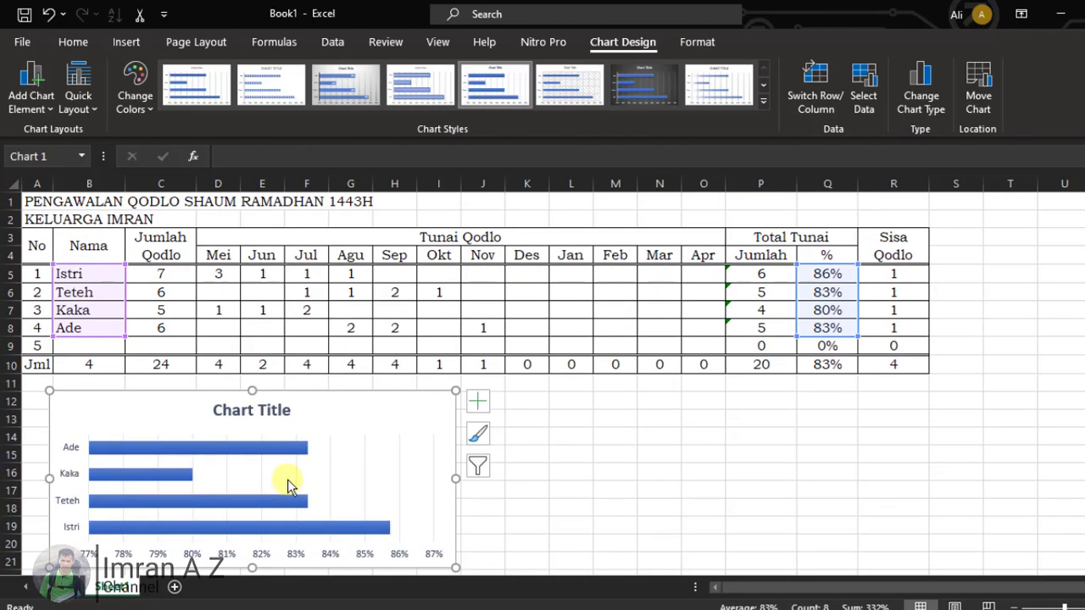
# Replace the chart title text with PROGRES
pyautogui.click(220, 414)
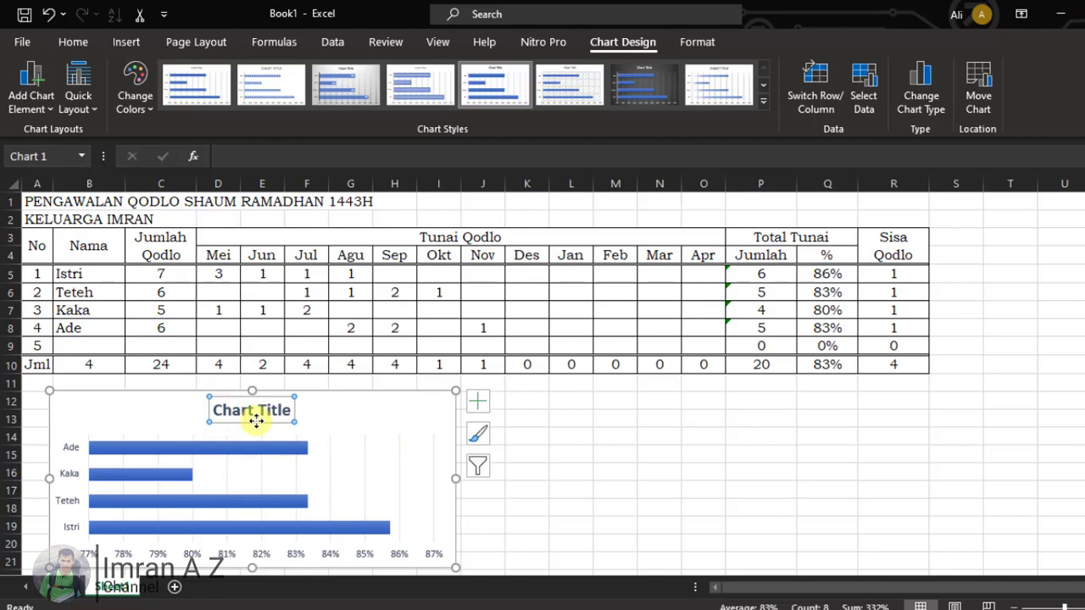
pyautogui.tripleClick(256, 422)
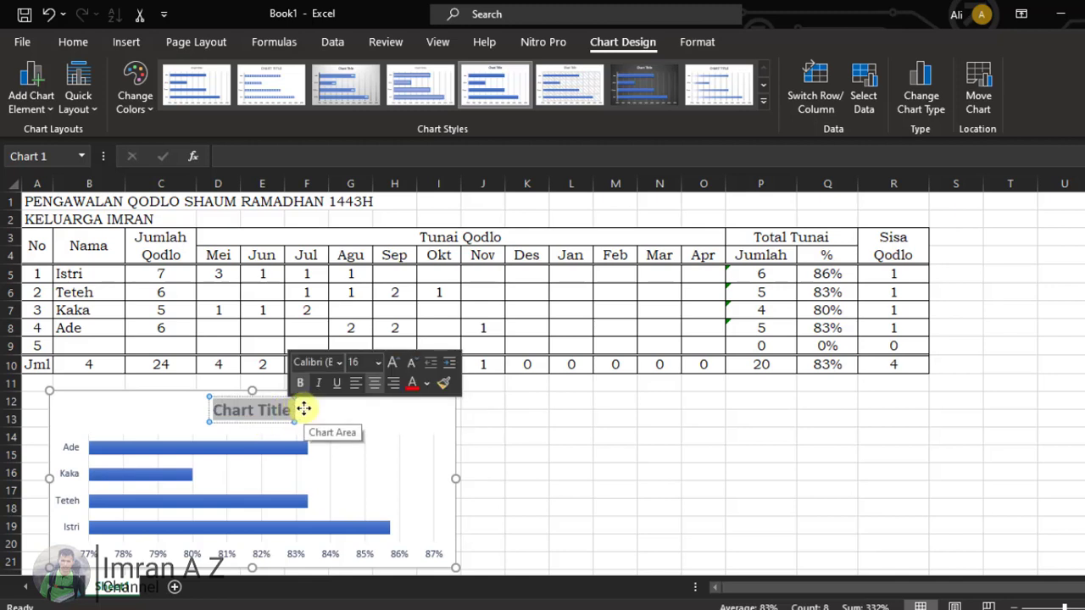
pyautogui.write('P')
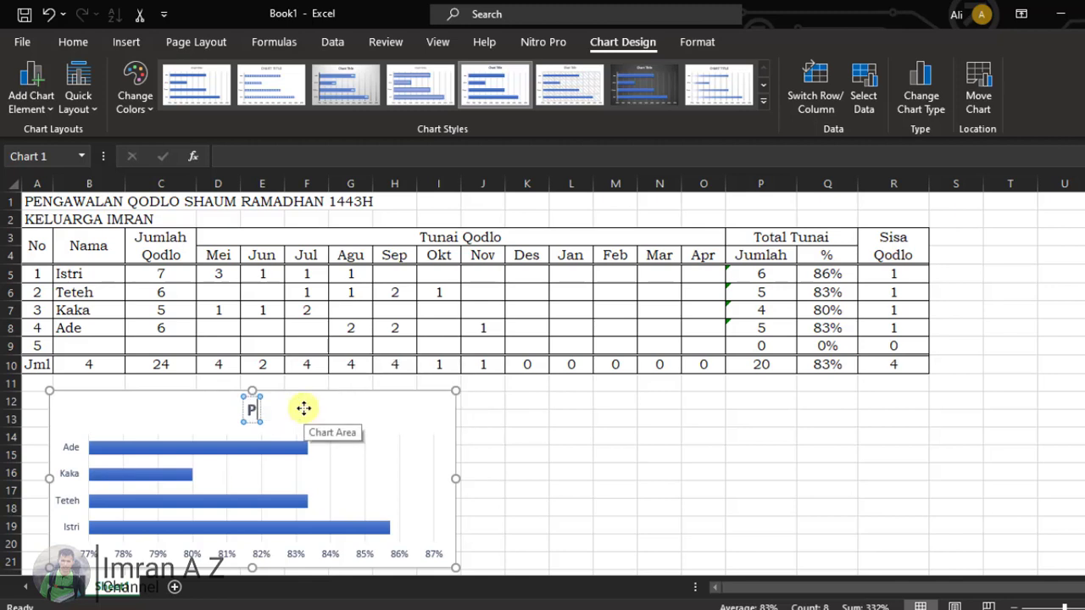
pyautogui.write('ROGRES')
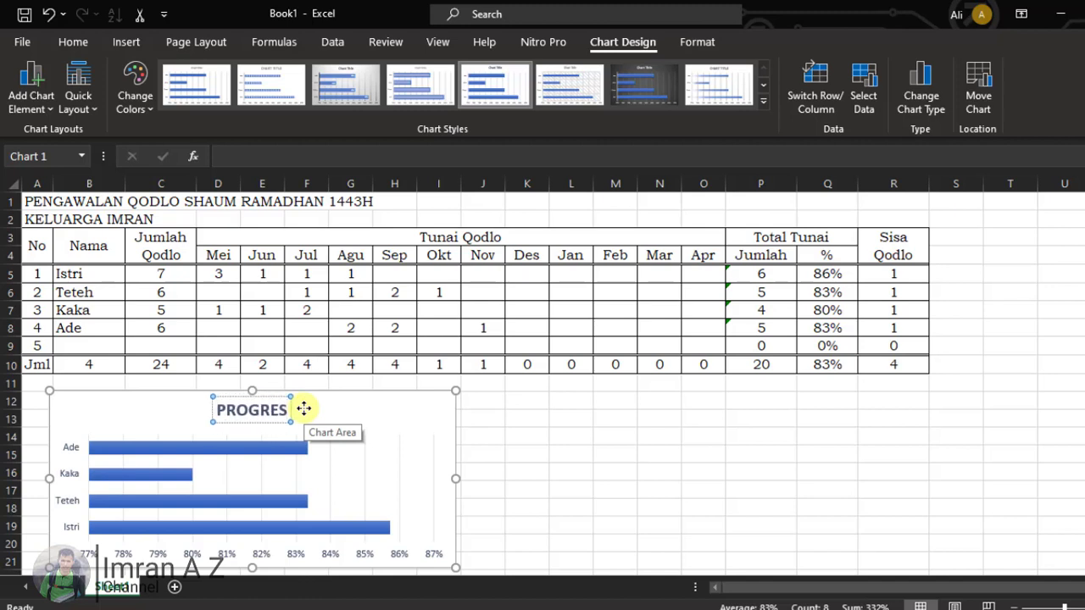
# Move the PROGRES title to the upper-left corner of the chart, above the name labels
pyautogui.click(254, 415)
pyautogui.moveTo(229, 426); pyautogui.dragTo(70, 427)
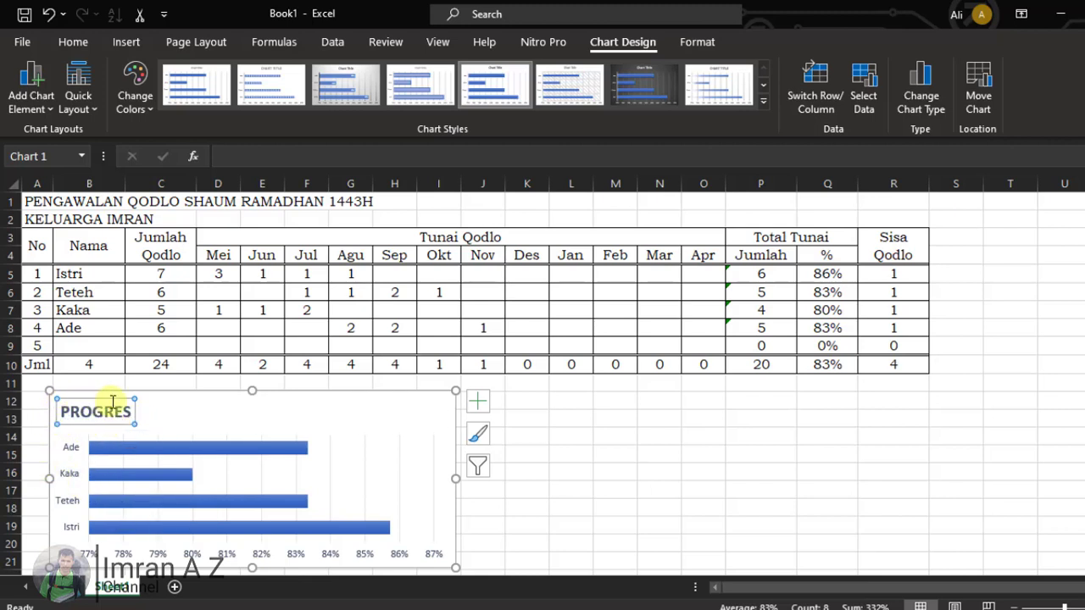
pyautogui.moveTo(74, 423); pyautogui.dragTo(141, 424)
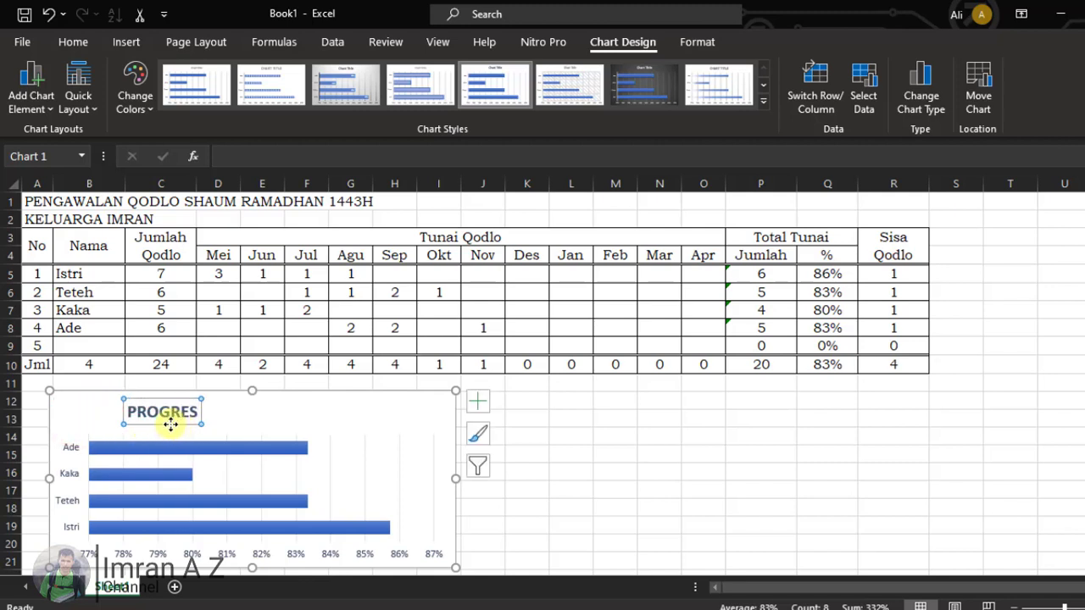
pyautogui.moveTo(165, 421); pyautogui.dragTo(100, 422)
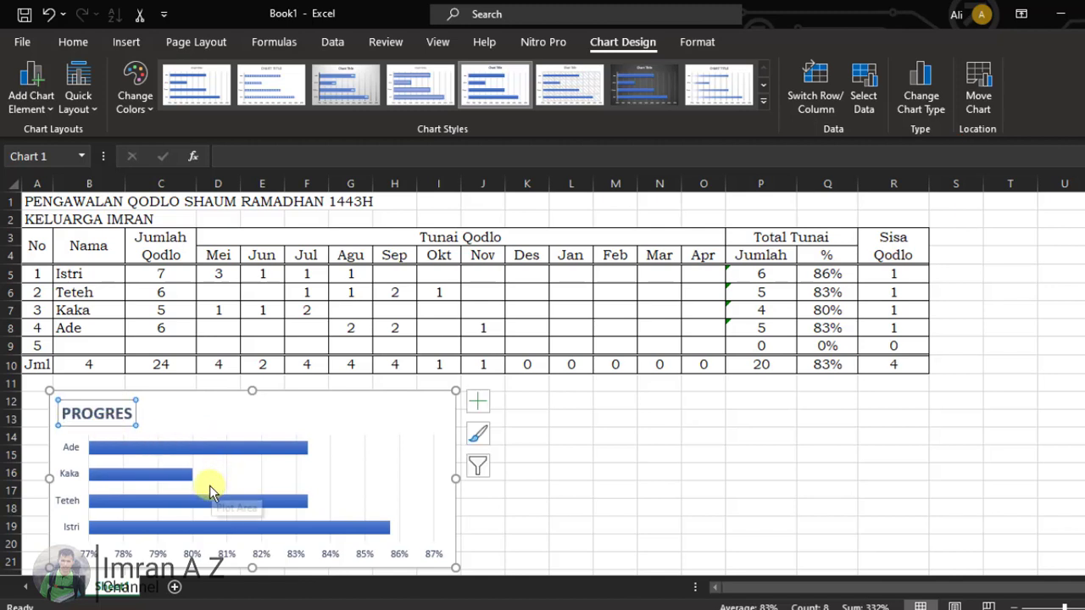
# Delete the horizontal percentage axis and the vertical gridlines from the chart
pyautogui.click(235, 412)
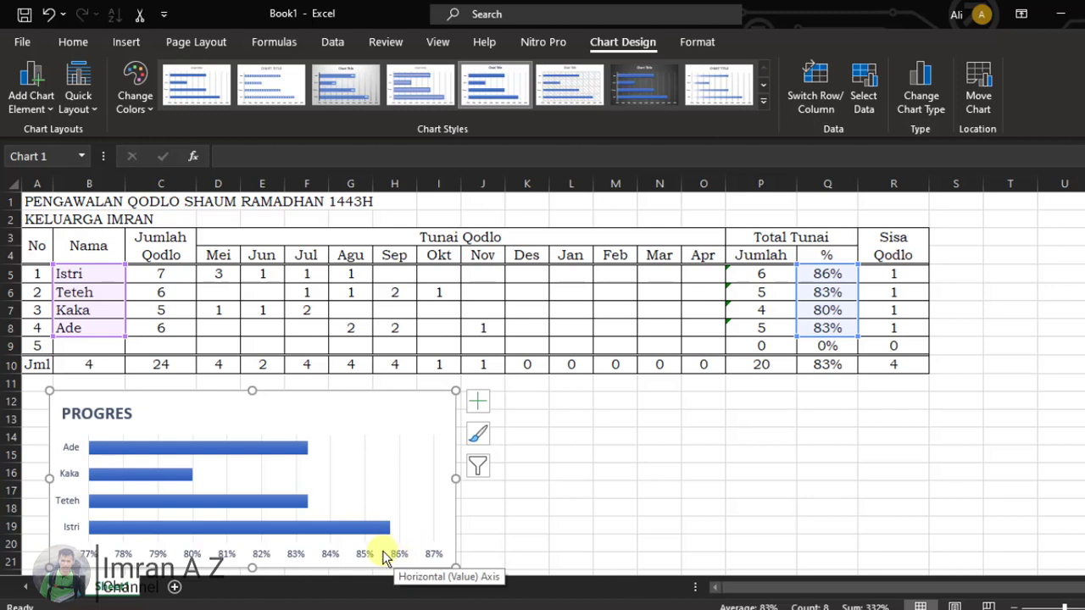
pyautogui.click(330, 555)
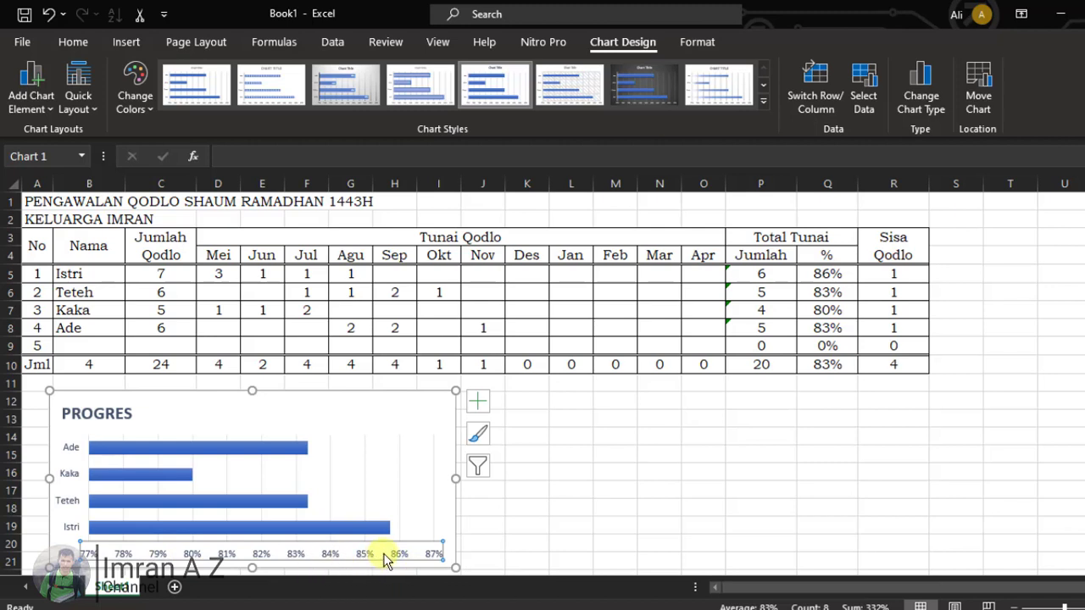
pyautogui.press('Delete')
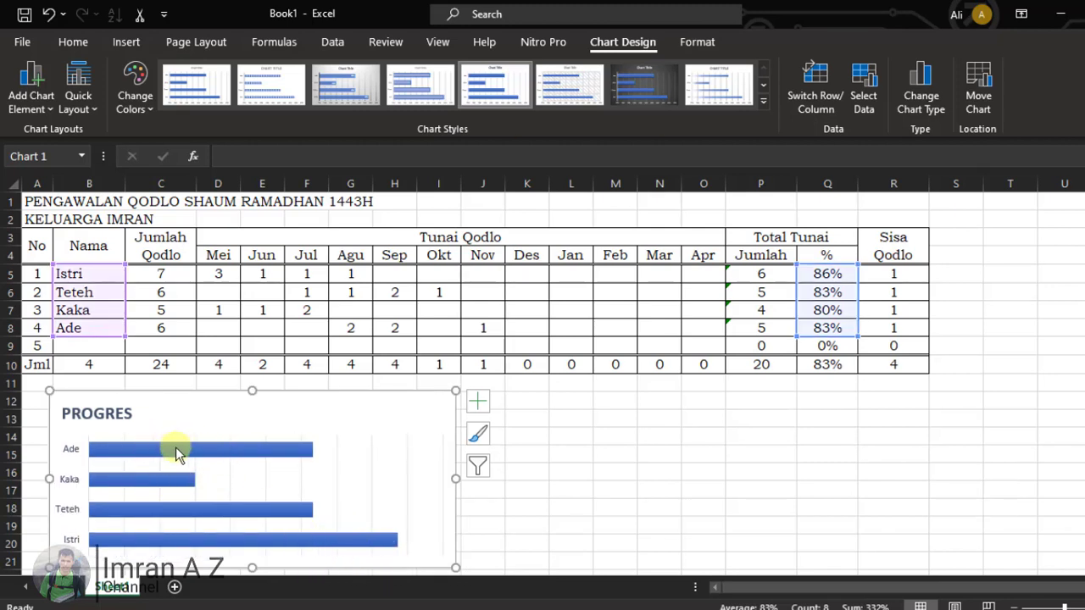
pyautogui.click(369, 469)
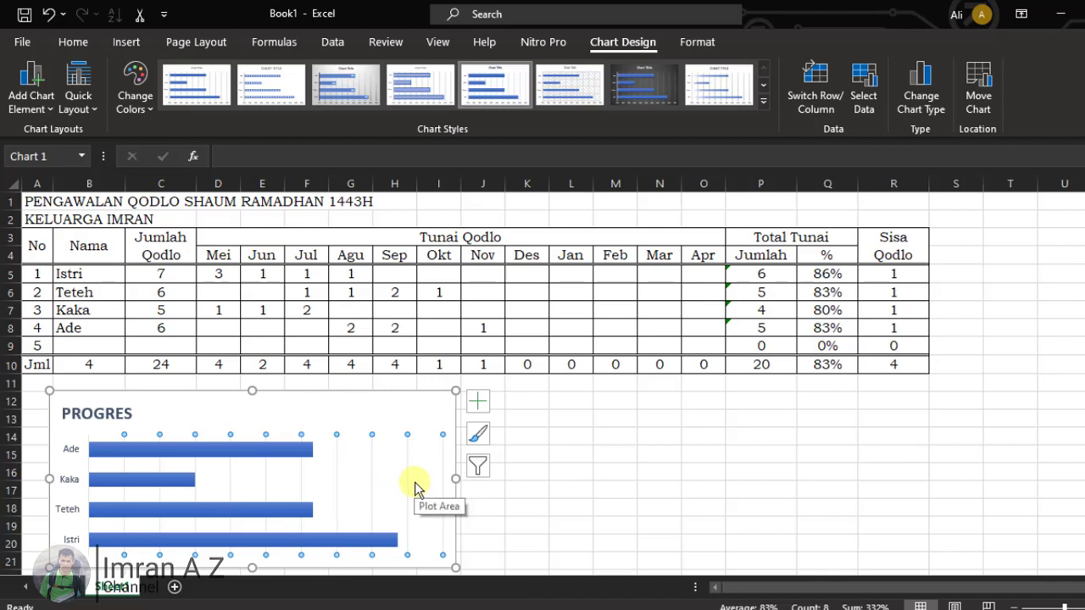
pyautogui.press('Delete')
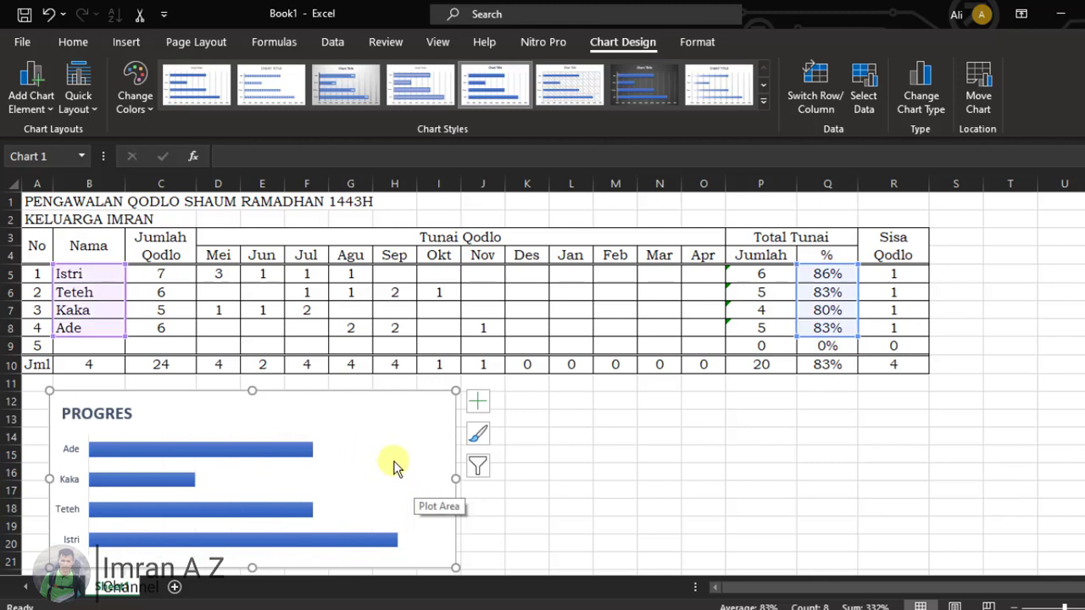
# Extend the plot area upward to enlarge the bars and shift the PROGRES title closer to the chart's top edge
pyautogui.click(352, 477)
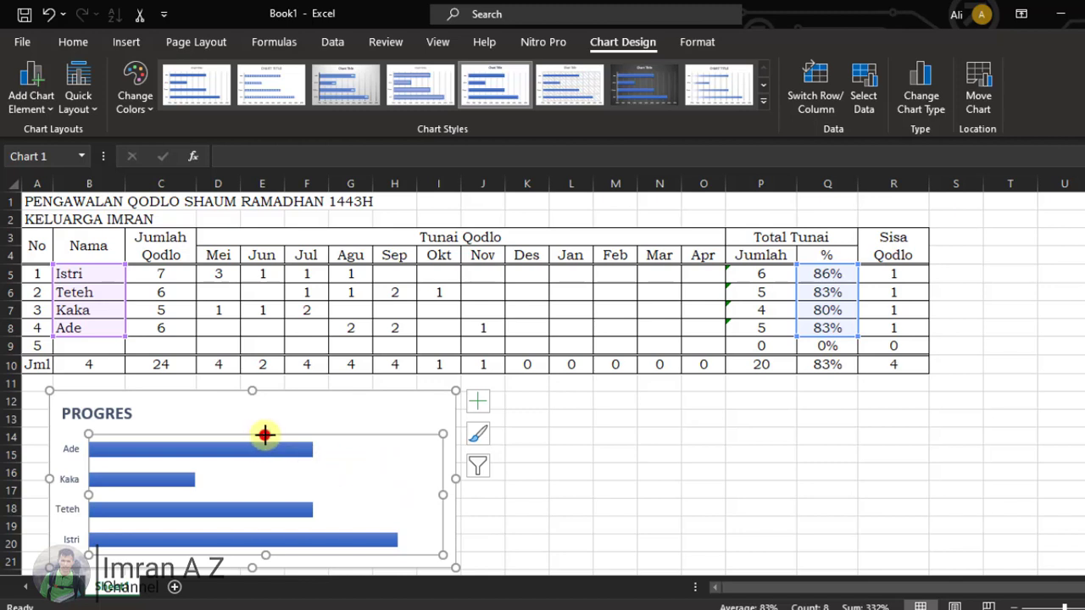
pyautogui.moveTo(265, 432); pyautogui.dragTo(266, 421)
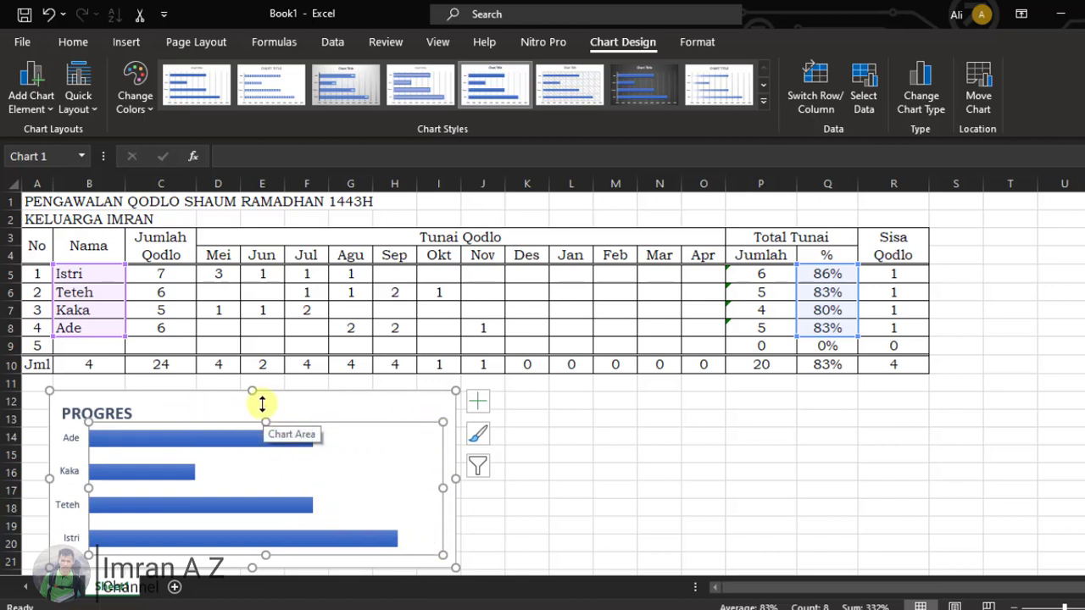
pyautogui.click(117, 413)
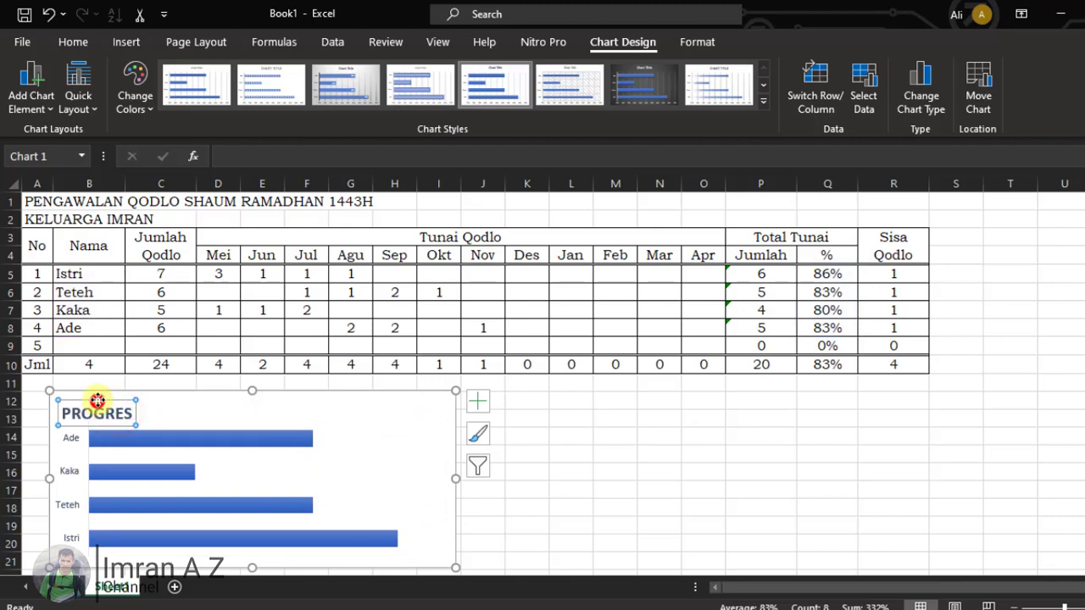
pyautogui.moveTo(97, 400); pyautogui.dragTo(96, 395)
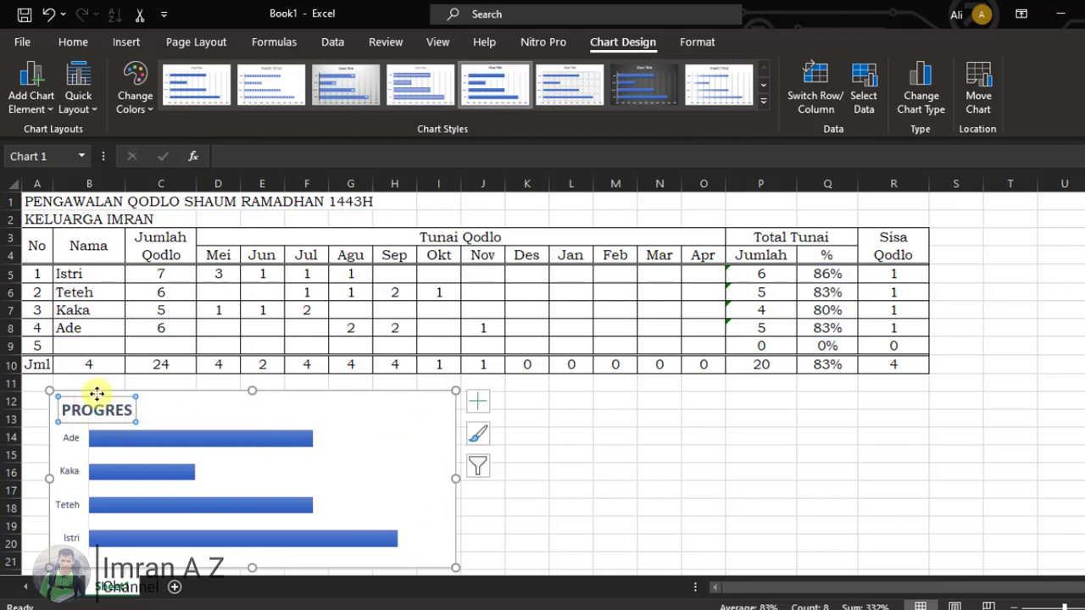
pyautogui.click(354, 462)
pyautogui.moveTo(266, 419); pyautogui.dragTo(266, 410)
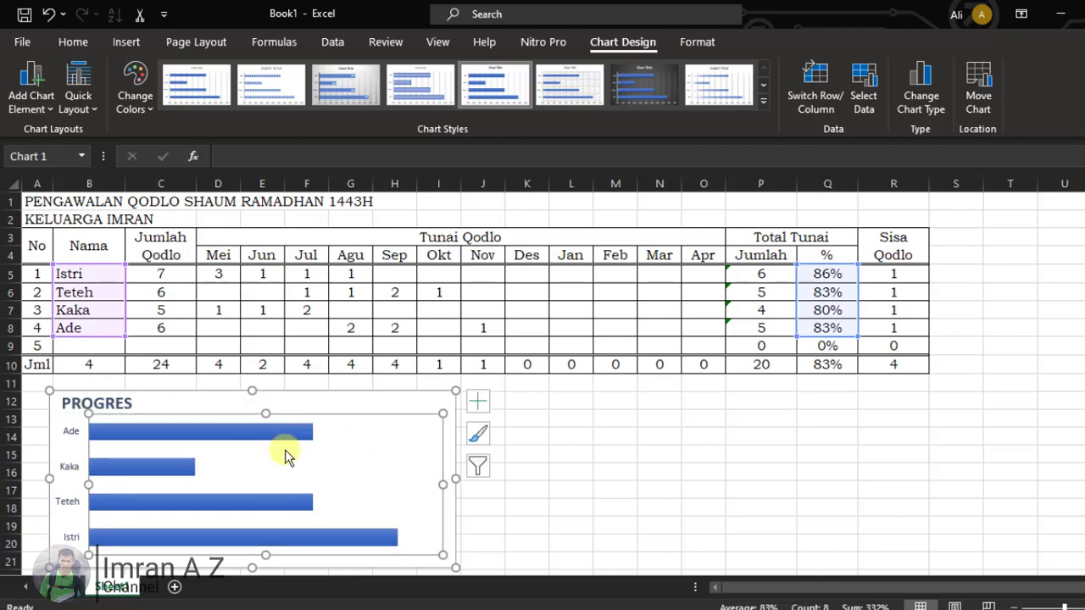
pyautogui.click(212, 403)
pyautogui.click(536, 485)
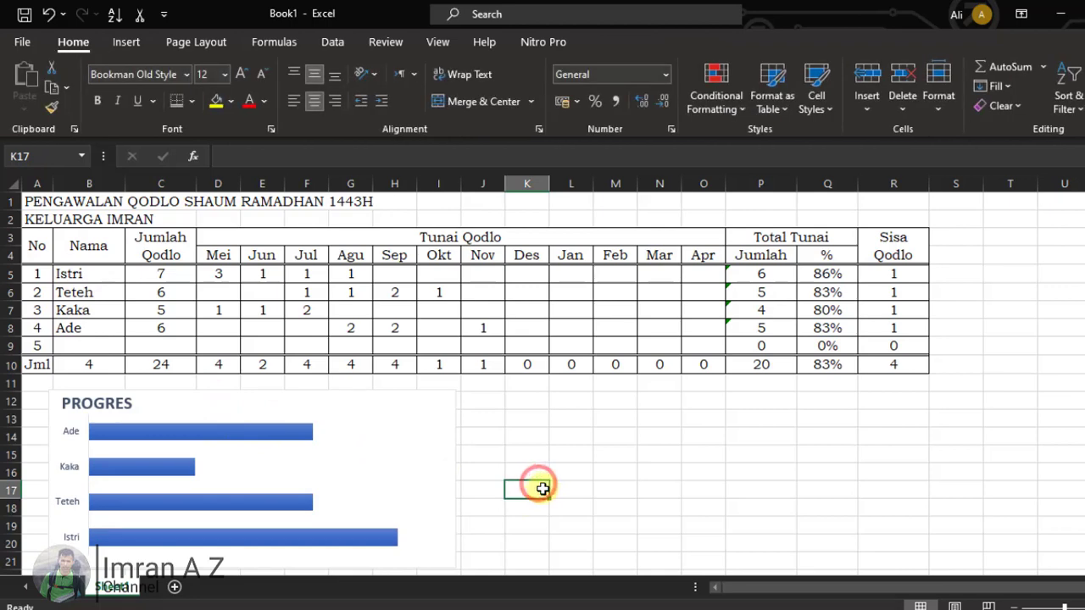
# Add data labels to the chart's bars to show each person's percentage
pyautogui.click(395, 482)
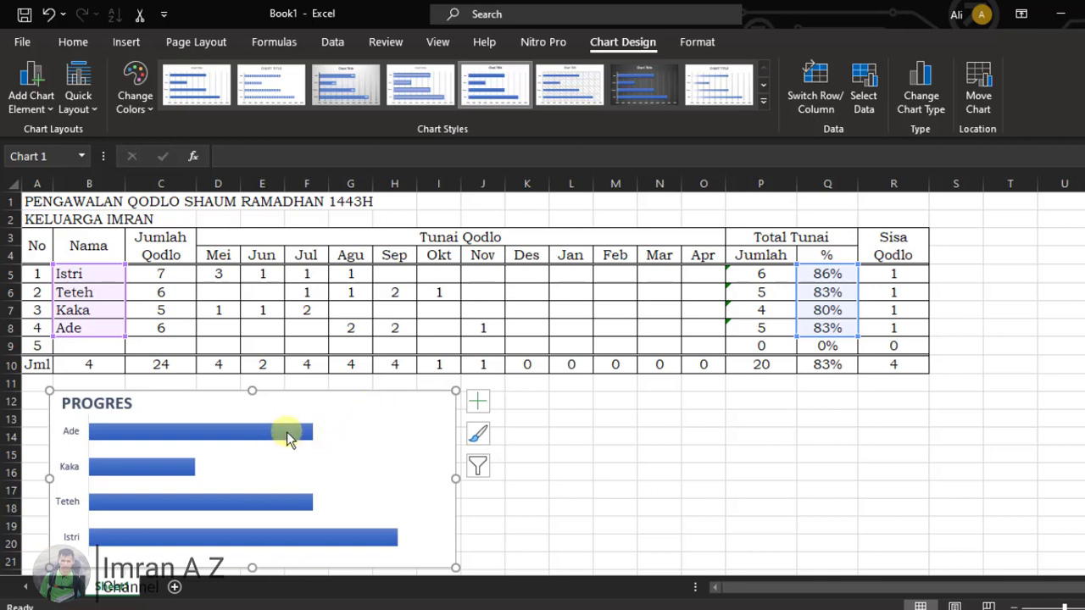
pyautogui.moveTo(273, 446)
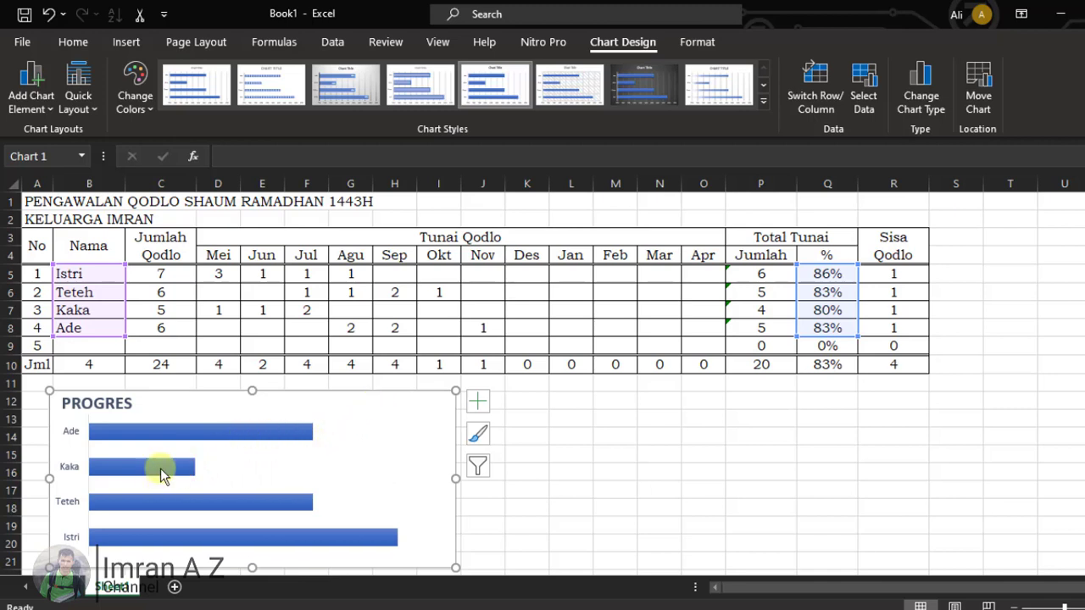
pyautogui.moveTo(160, 467)
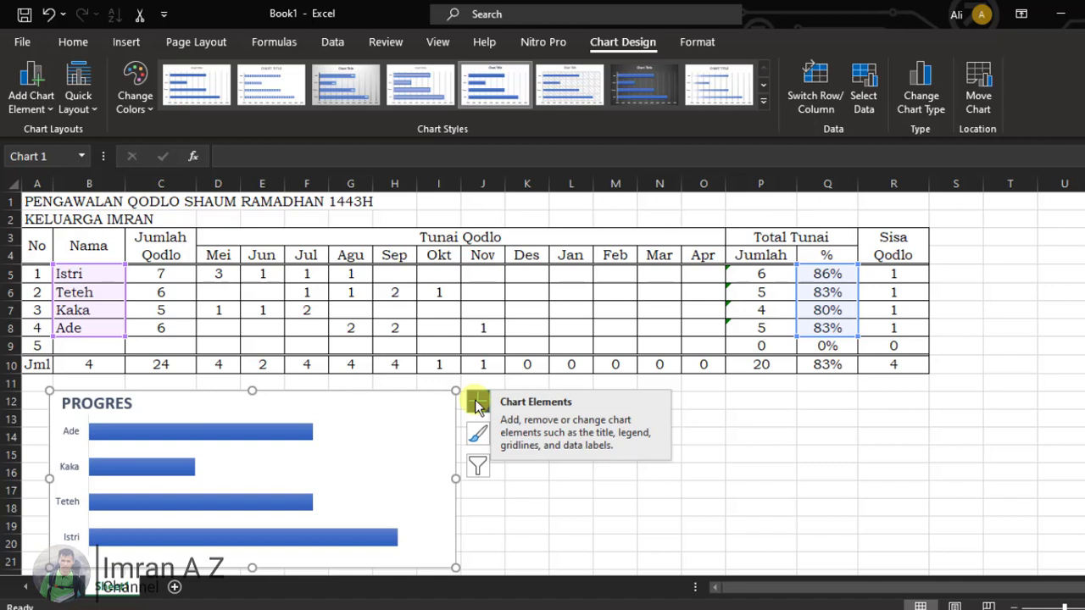
pyautogui.click(477, 403)
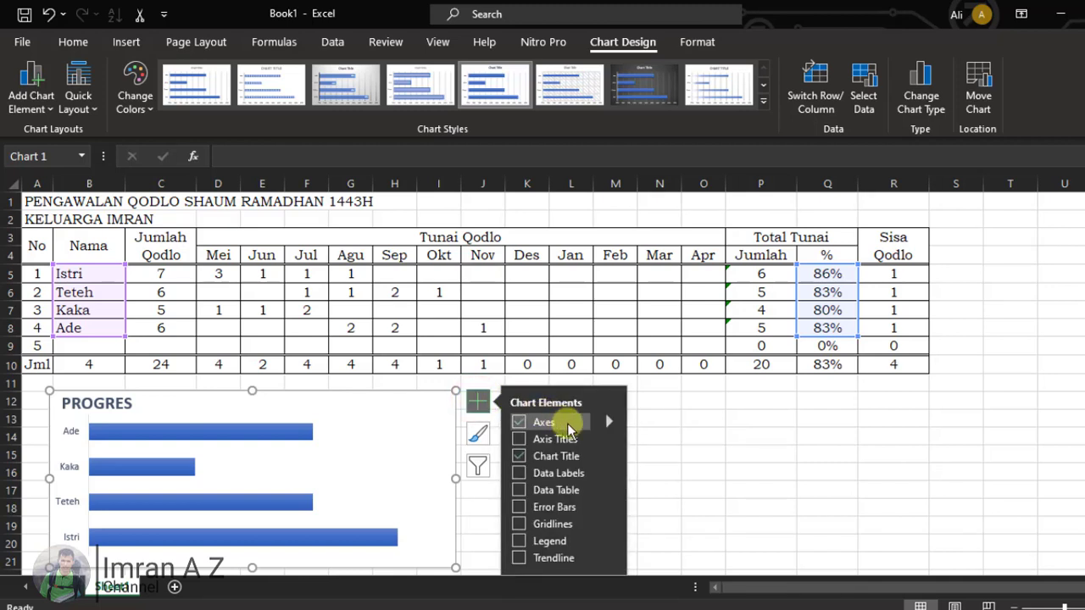
pyautogui.click(519, 476)
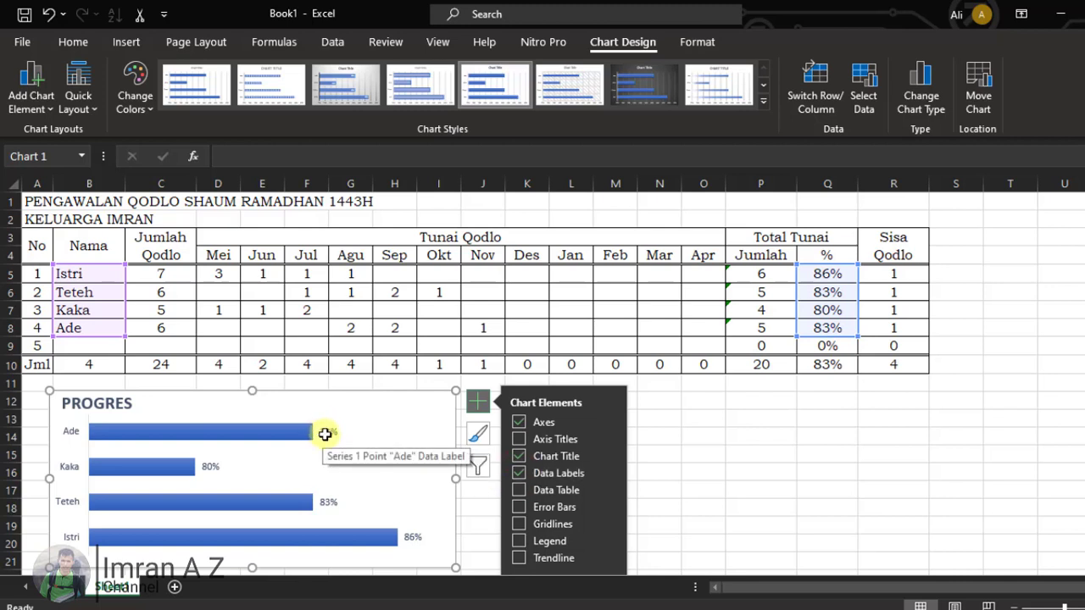
pyautogui.moveTo(312, 503)
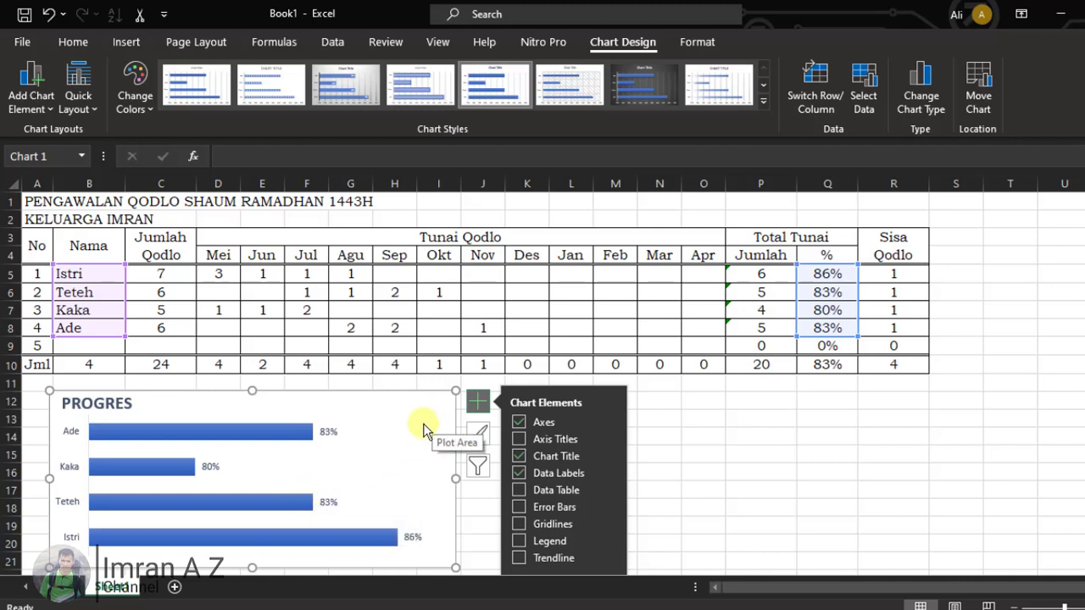
pyautogui.click(475, 403)
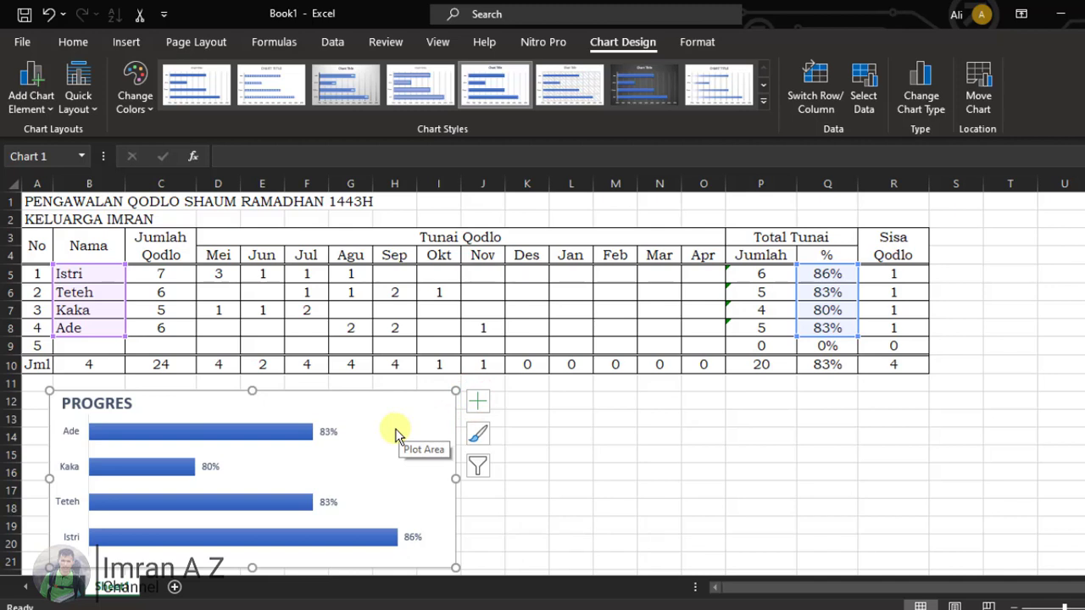
# Apply the orange moderate-effect shape style to Ade's bar only
pyautogui.moveTo(133, 478)
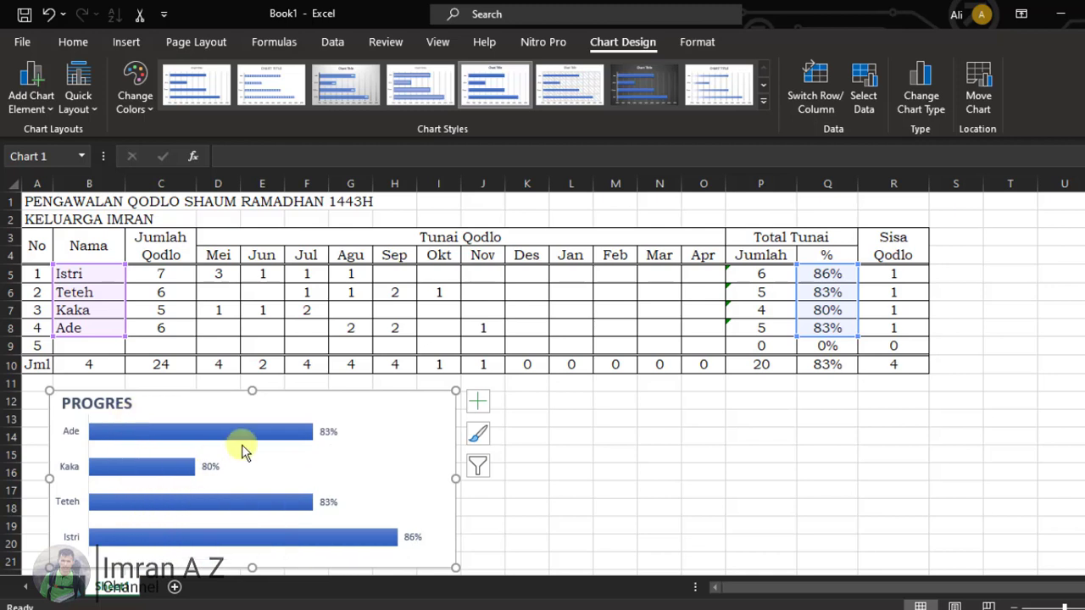
pyautogui.click(136, 434)
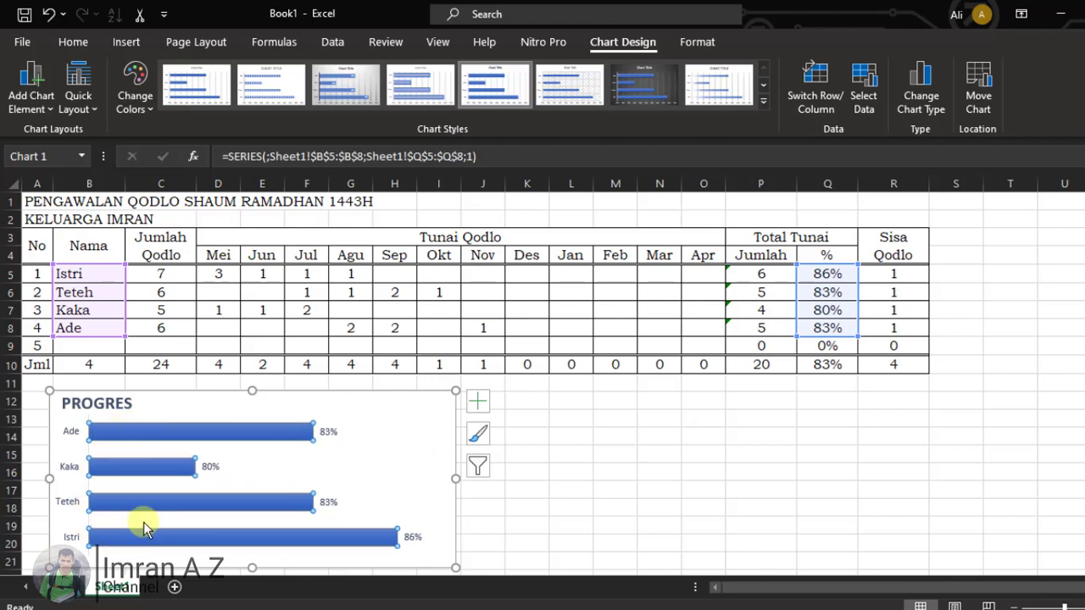
pyautogui.click(112, 433)
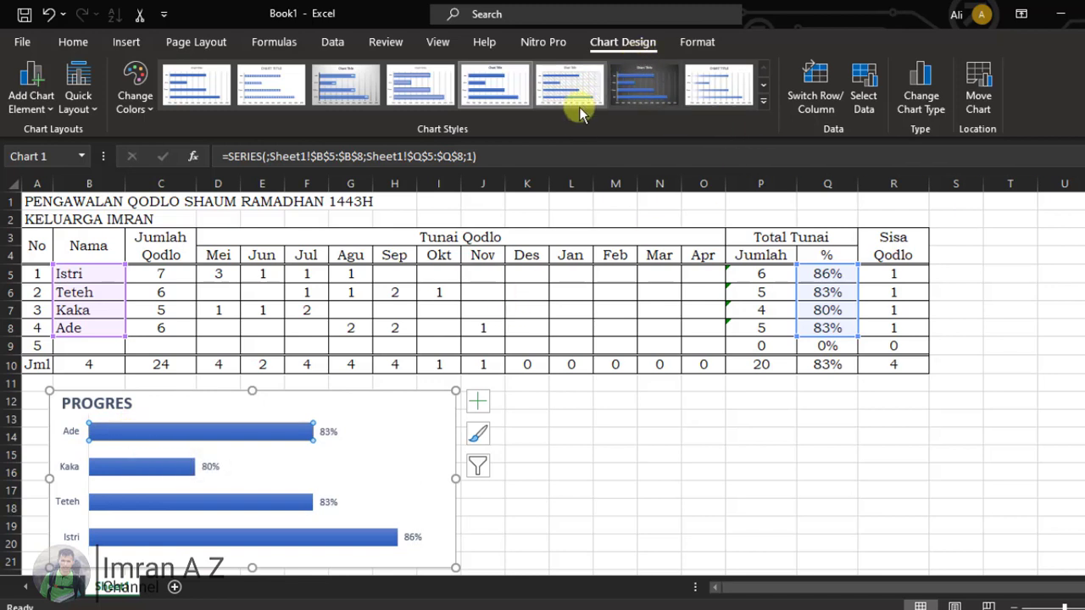
pyautogui.click(695, 44)
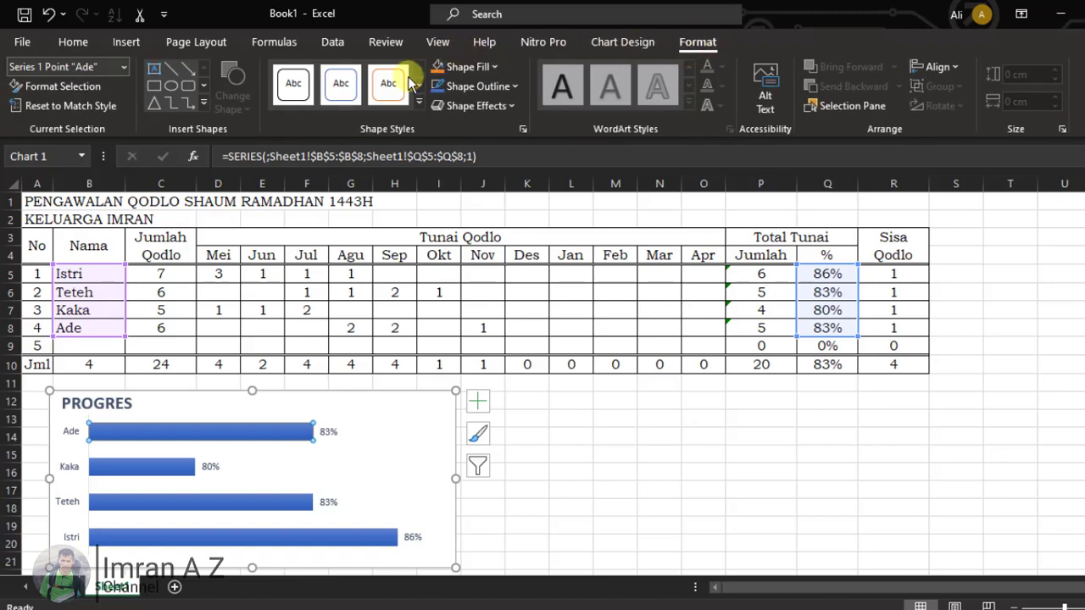
pyautogui.click(490, 67)
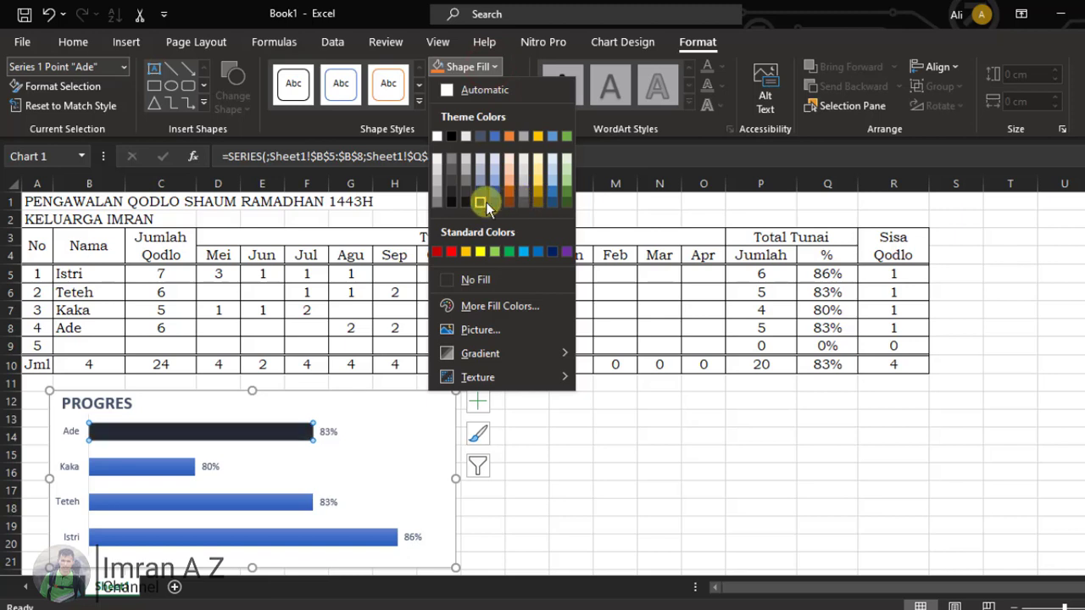
pyautogui.click(419, 101)
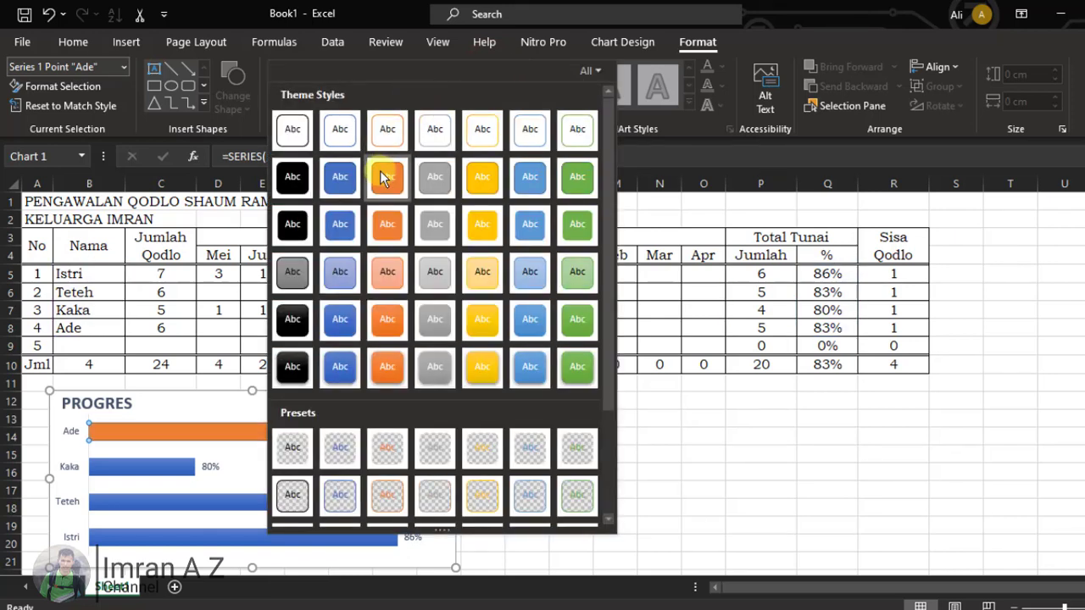
pyautogui.click(389, 320)
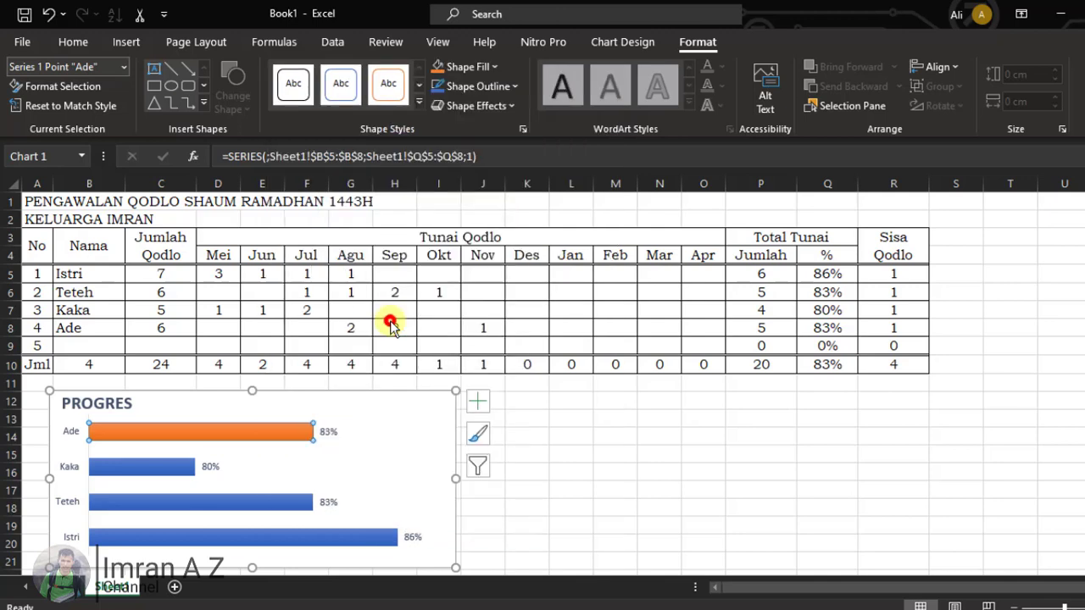
# Apply the yellow moderate-effect shape style to Kaka's bar and the green one to Teteh's bar
pyautogui.click(158, 471)
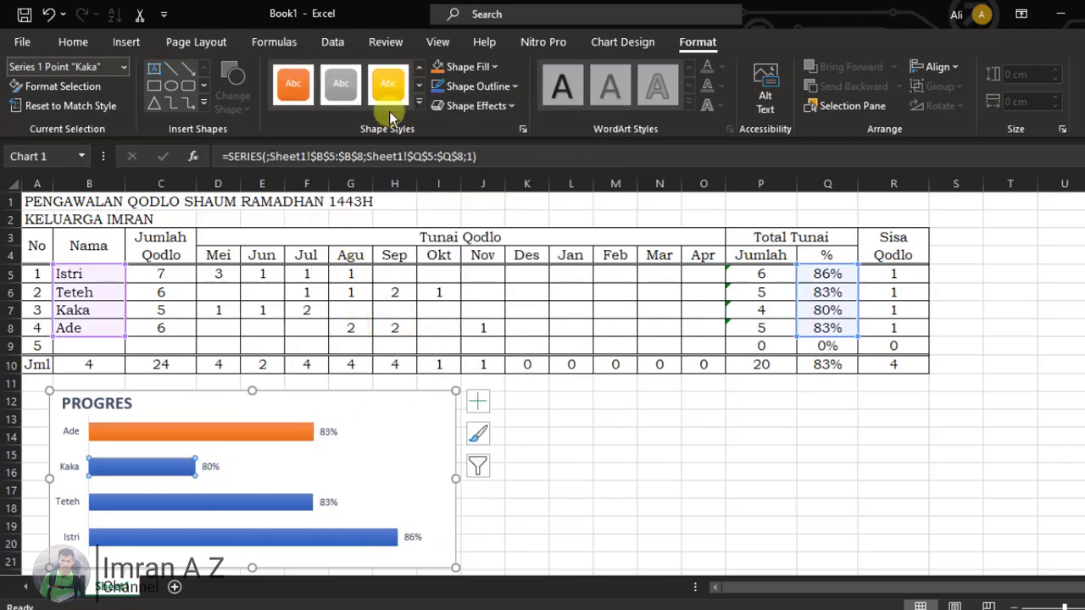
pyautogui.click(388, 85)
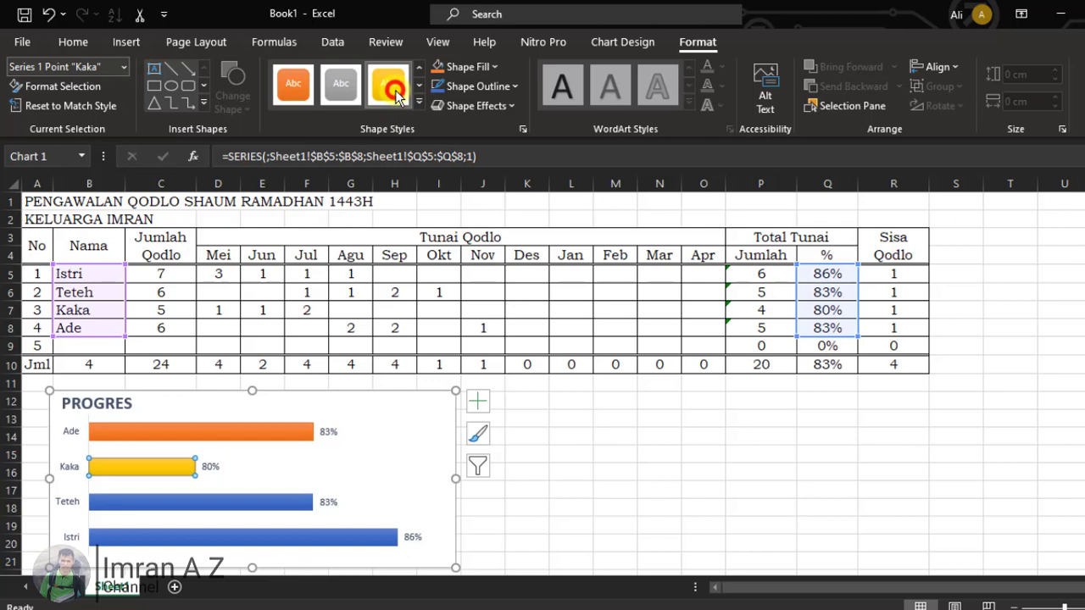
pyautogui.click(200, 502)
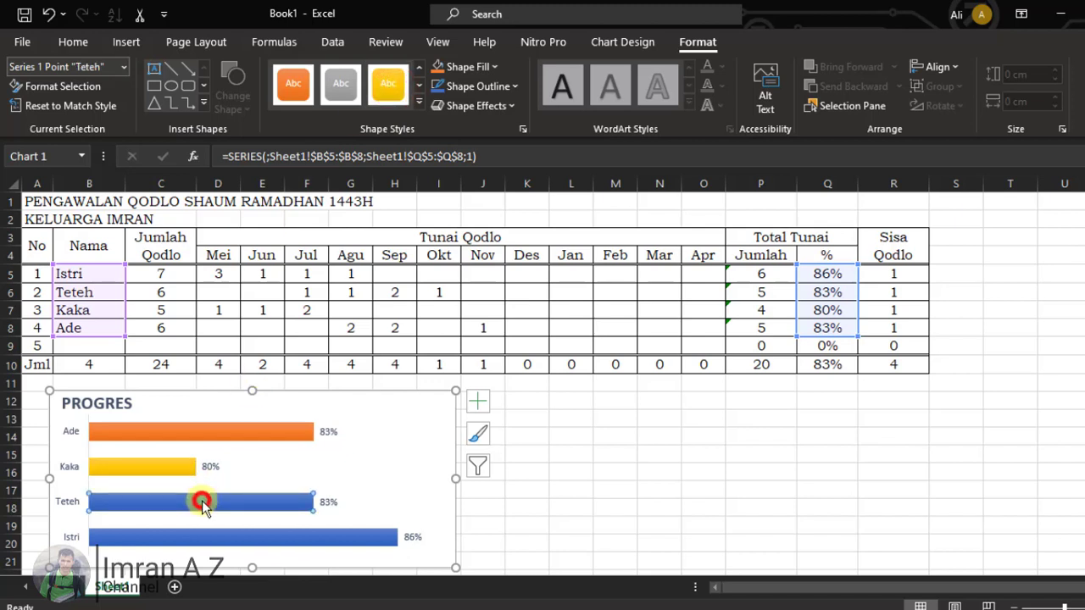
pyautogui.click(342, 85)
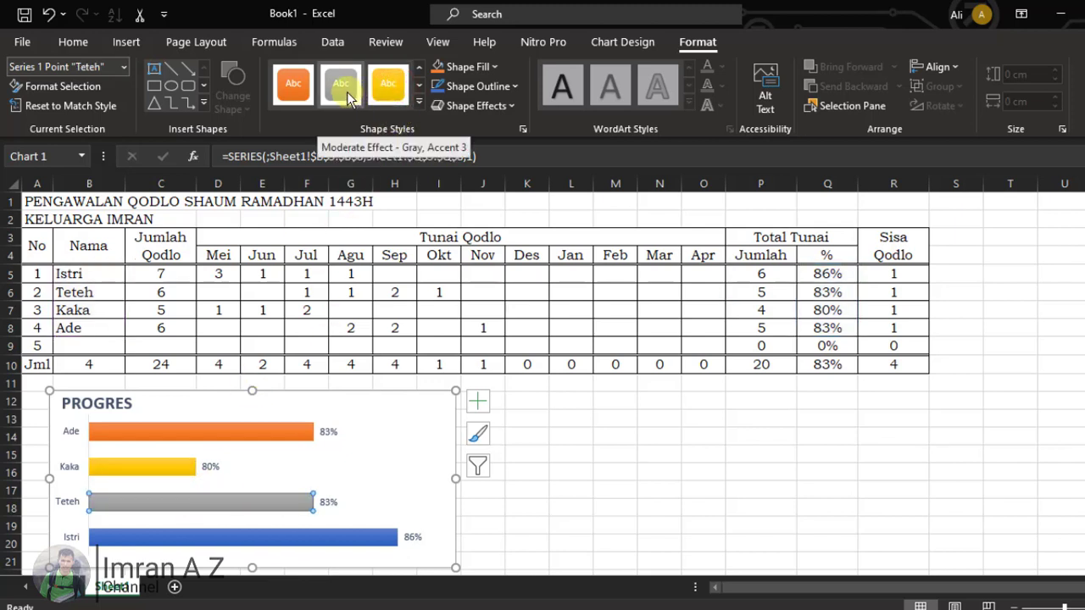
pyautogui.click(419, 101)
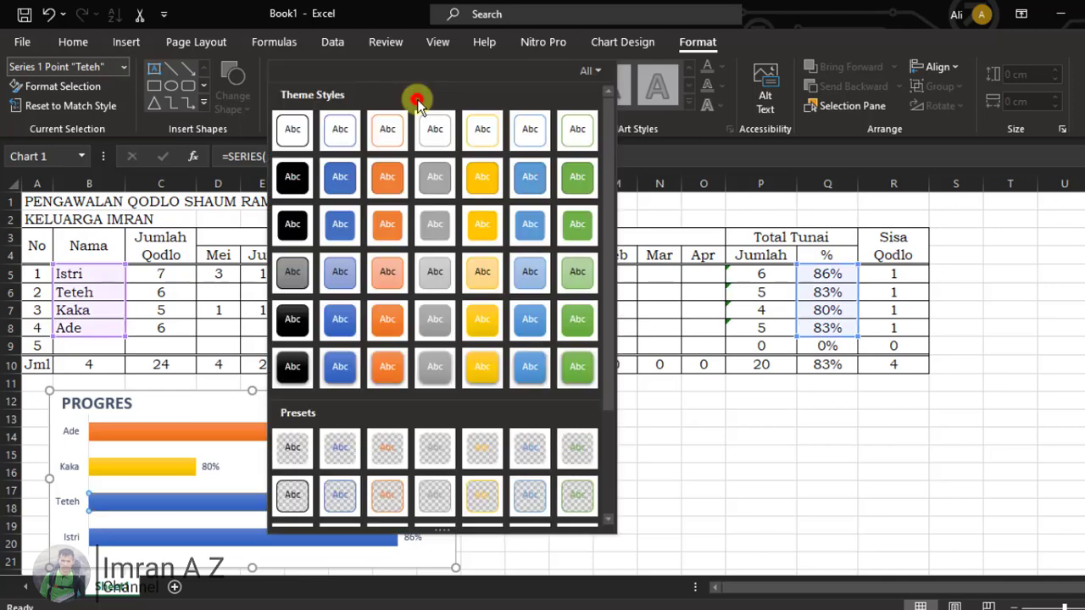
pyautogui.click(581, 331)
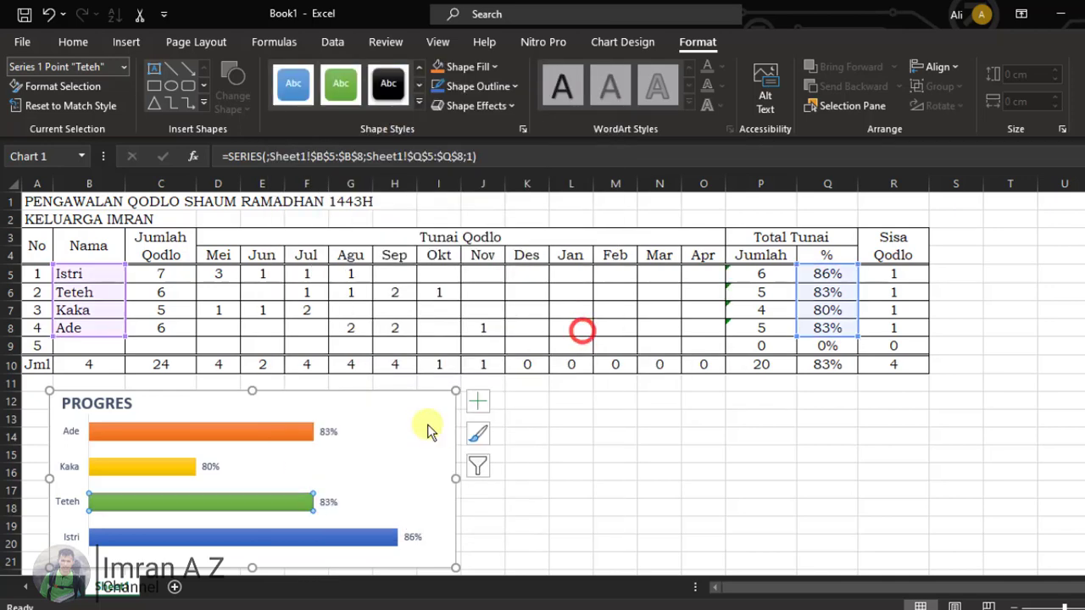
pyautogui.click(510, 488)
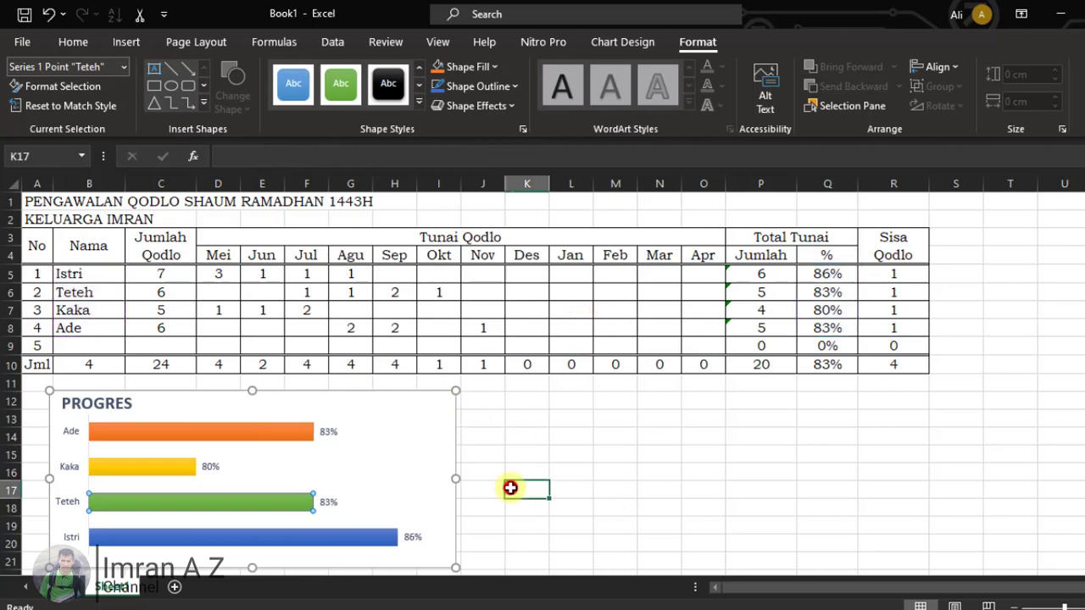
# Give the whole PROGRES chart area a blue outline from the base theme colors
pyautogui.click(438, 476)
pyautogui.click(438, 476)
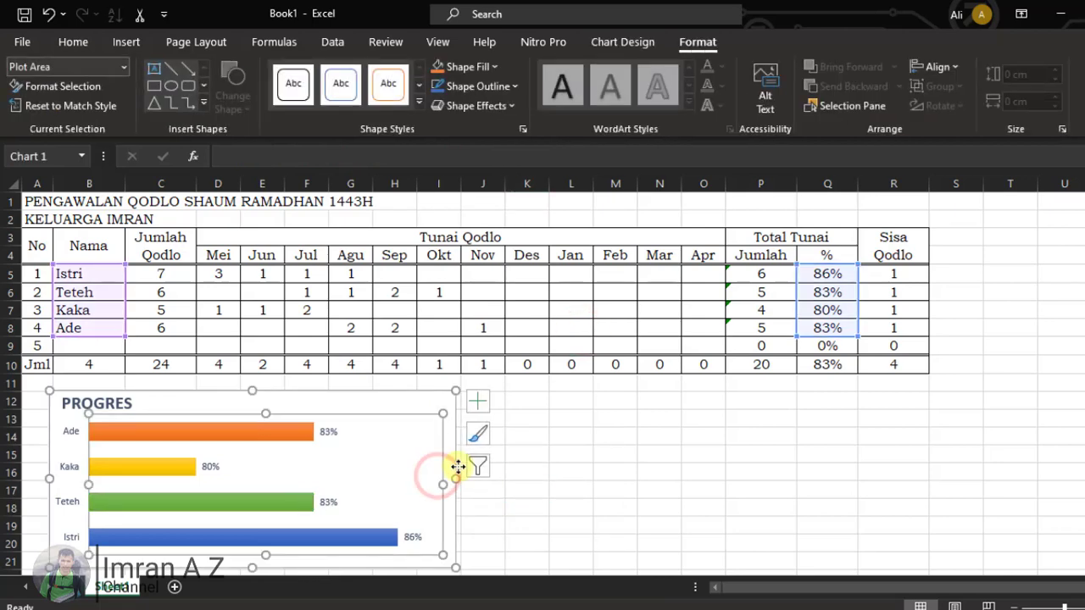
pyautogui.click(481, 505)
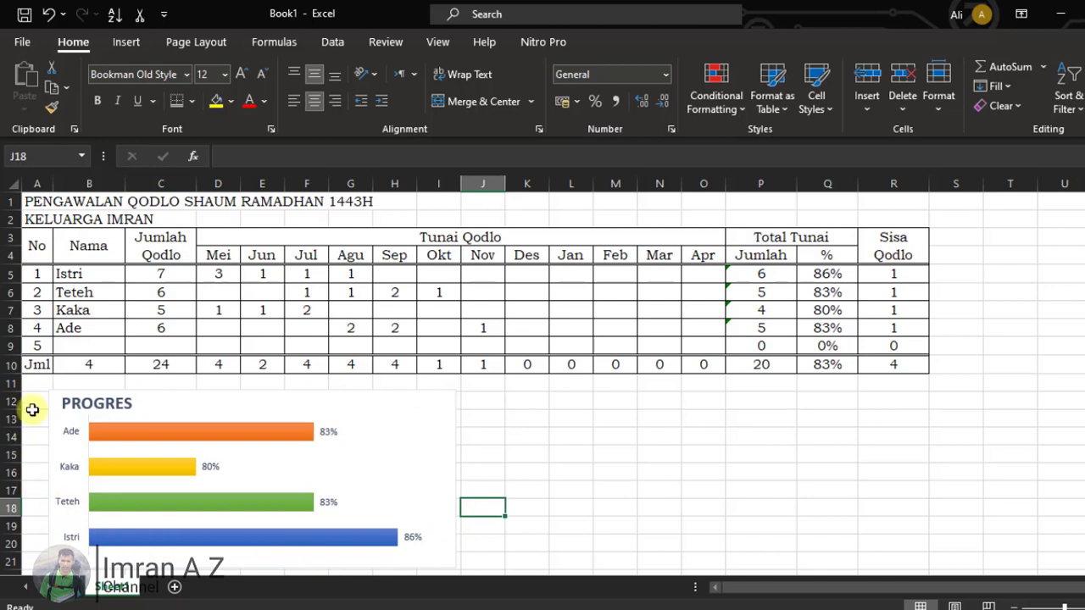
pyautogui.click(453, 395)
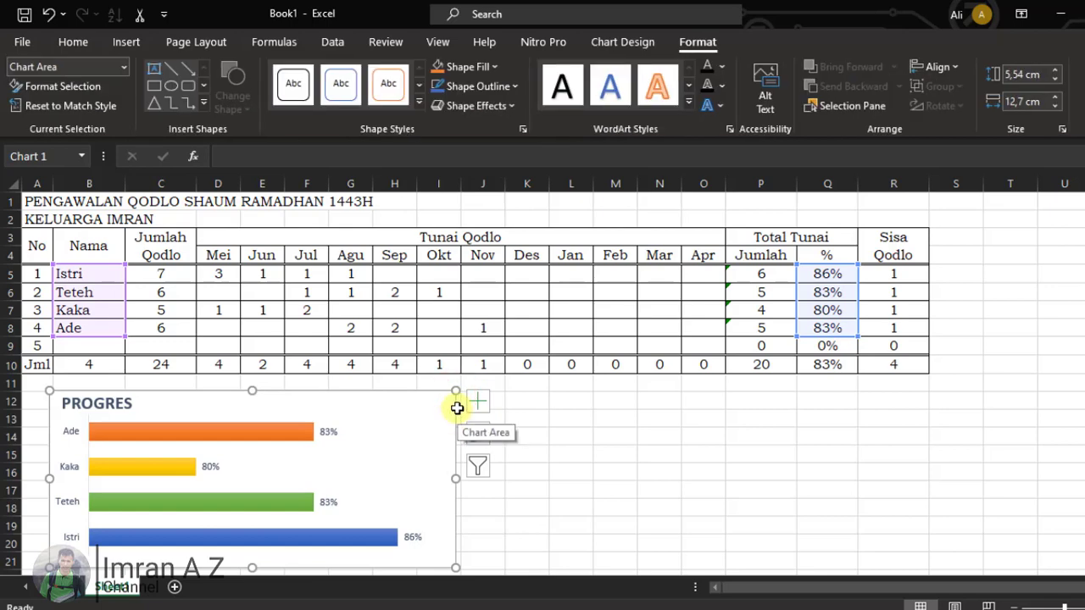
pyautogui.click(474, 88)
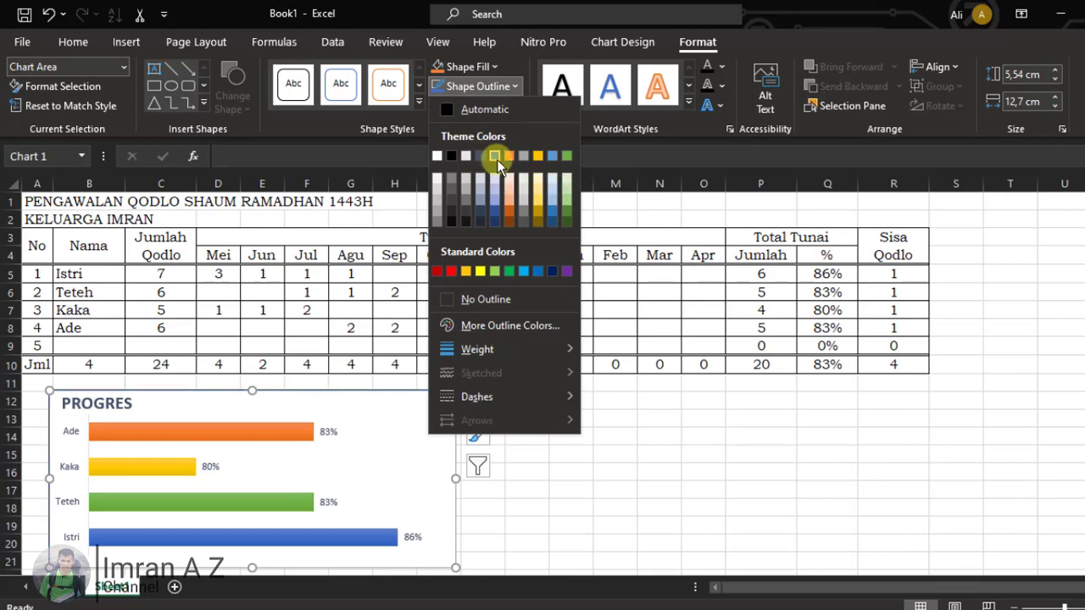
pyautogui.click(496, 158)
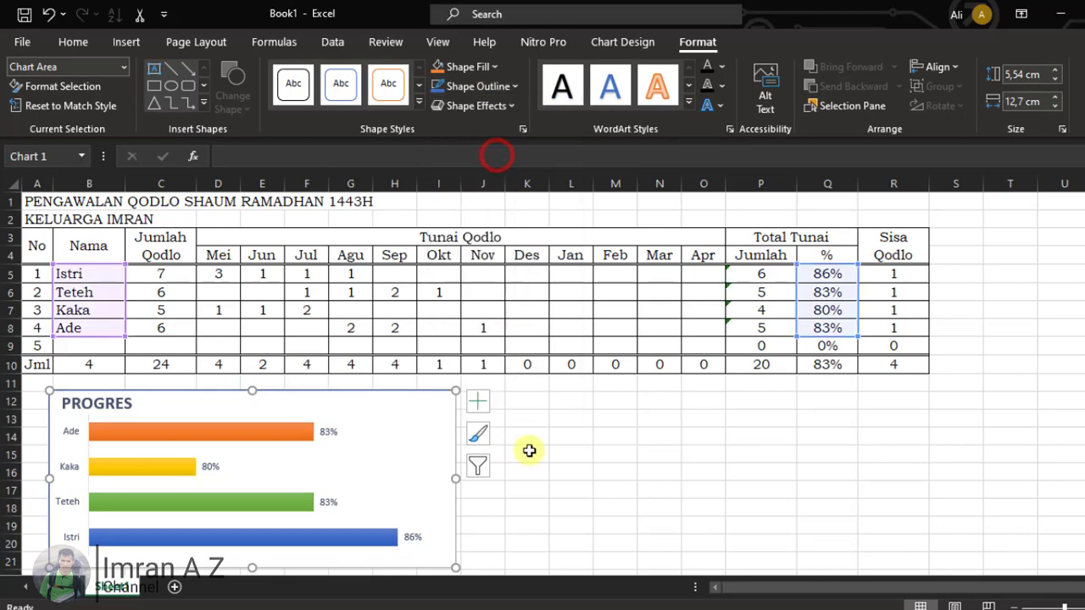
pyautogui.click(587, 471)
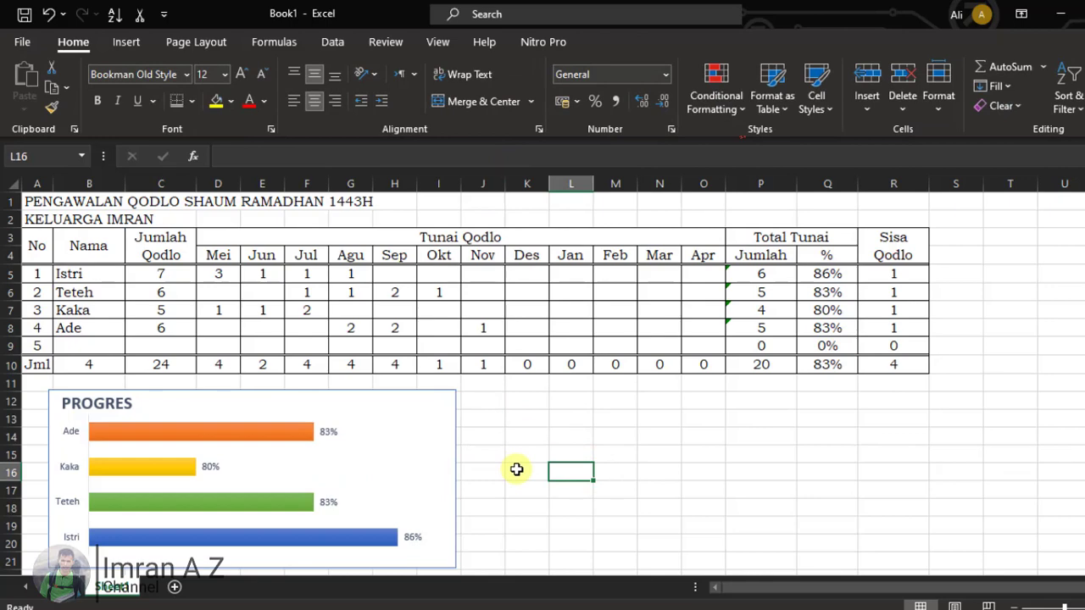
pyautogui.click(453, 471)
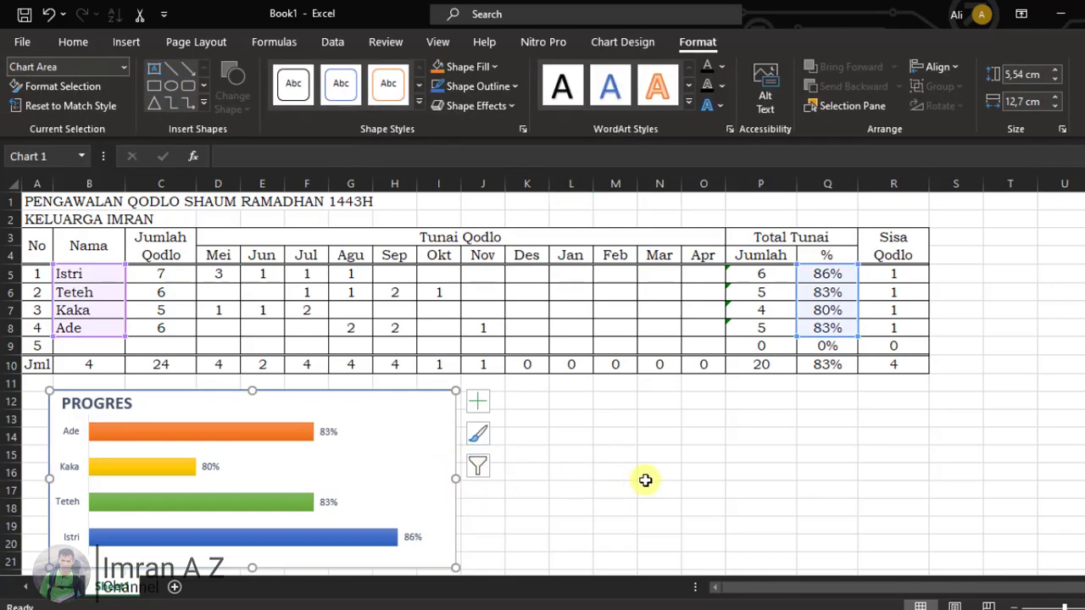
pyautogui.click(586, 470)
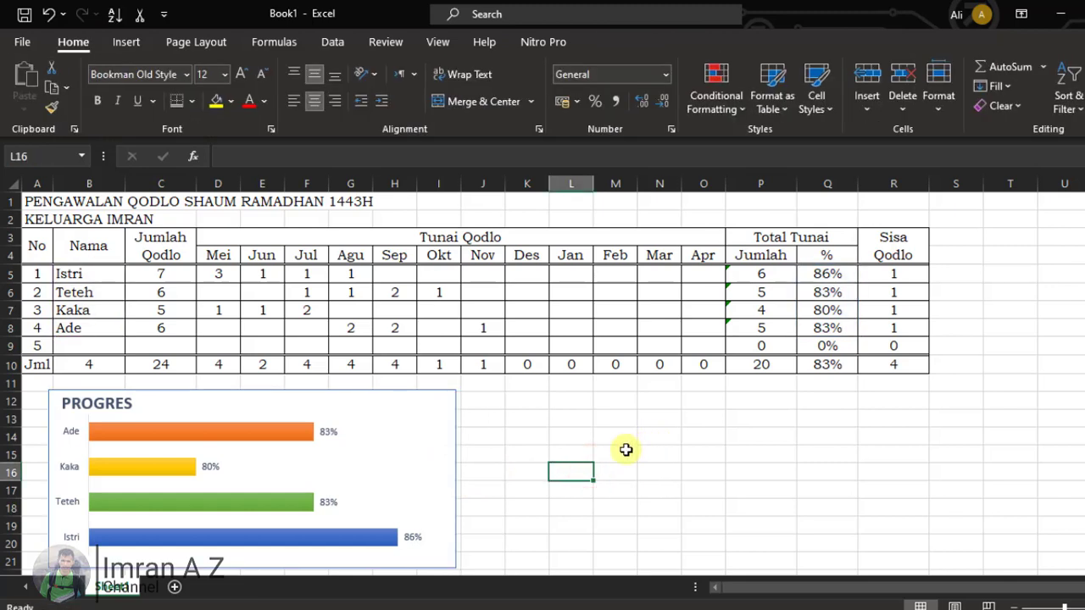
pyautogui.click(532, 436)
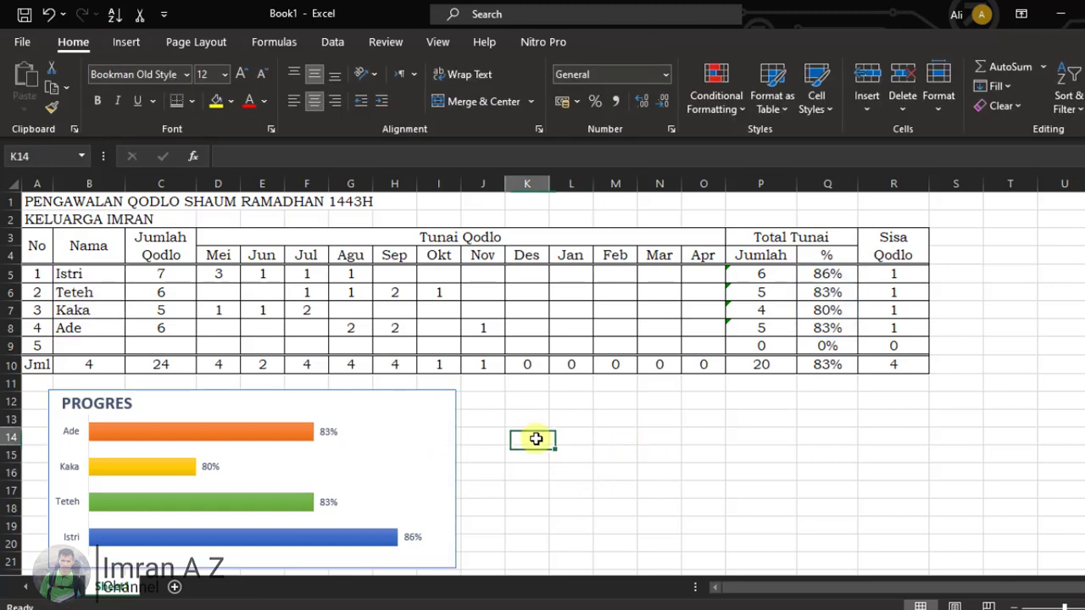
pyautogui.click(491, 403)
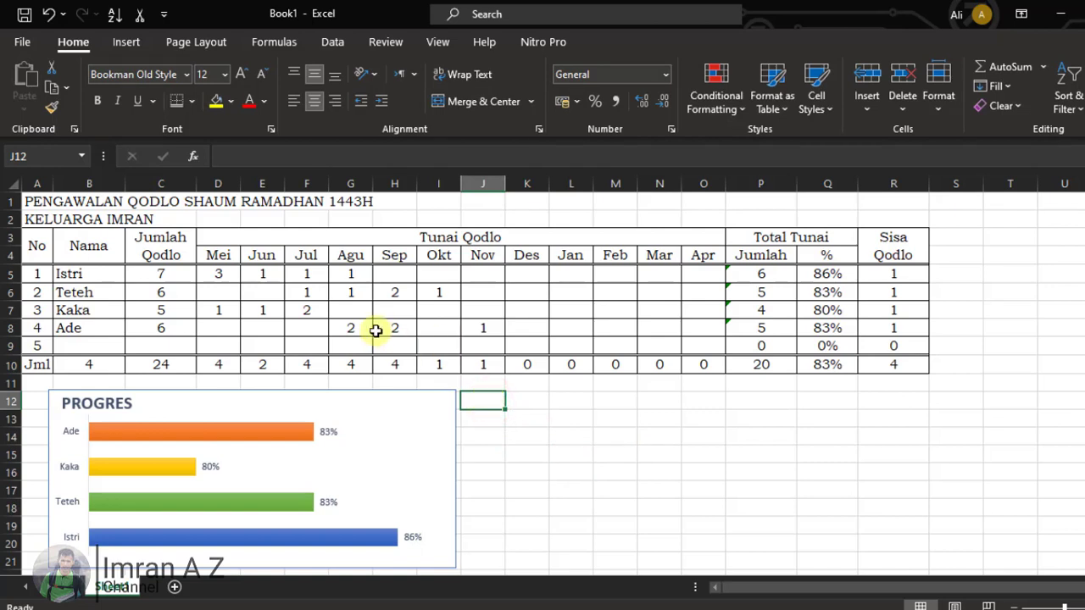
pyautogui.click(753, 406)
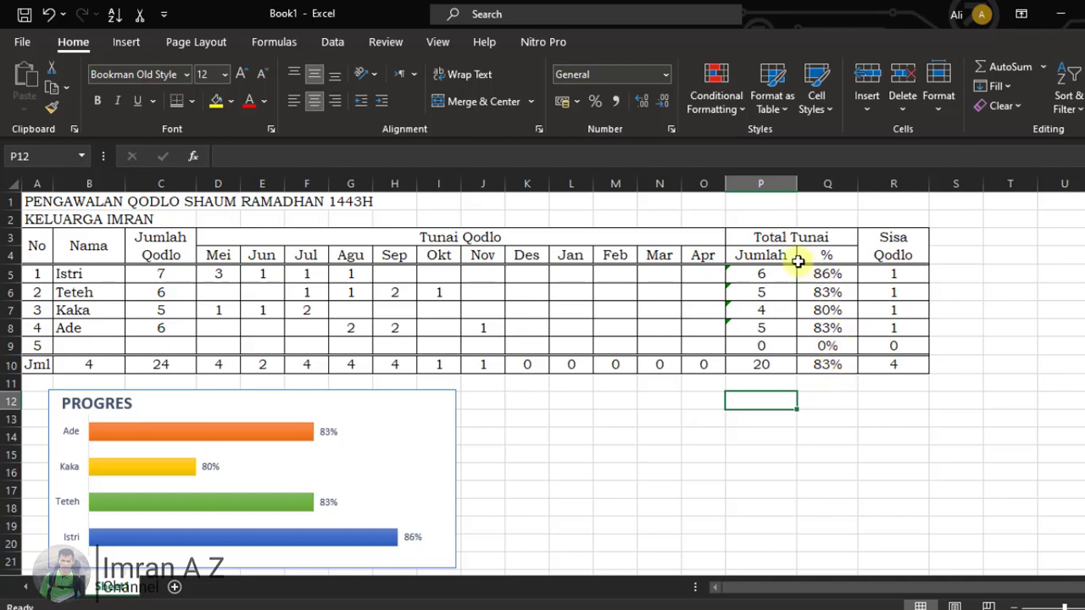
pyautogui.click(839, 364)
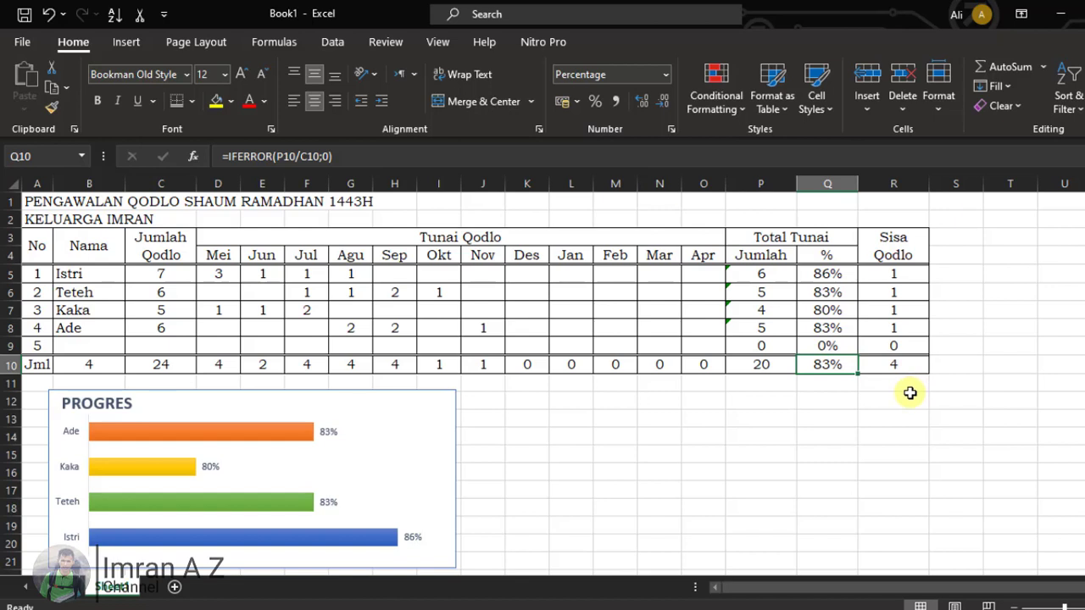
# Calculate the remaining share with =100%-Q10 in cell Q12 and display it as a percentage without decimals
pyautogui.click(844, 399)
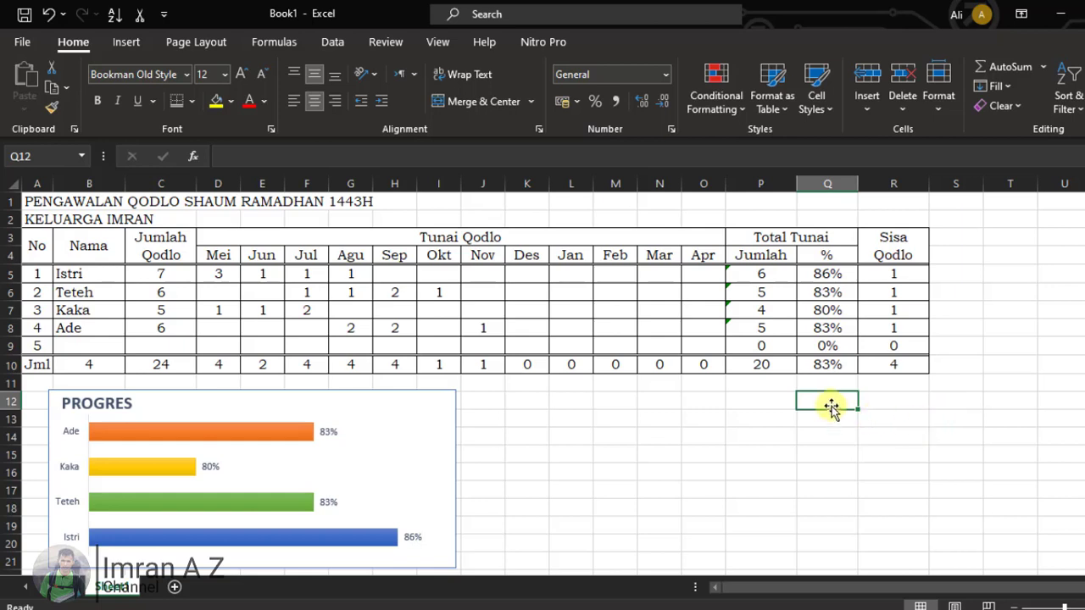
pyautogui.write('=')
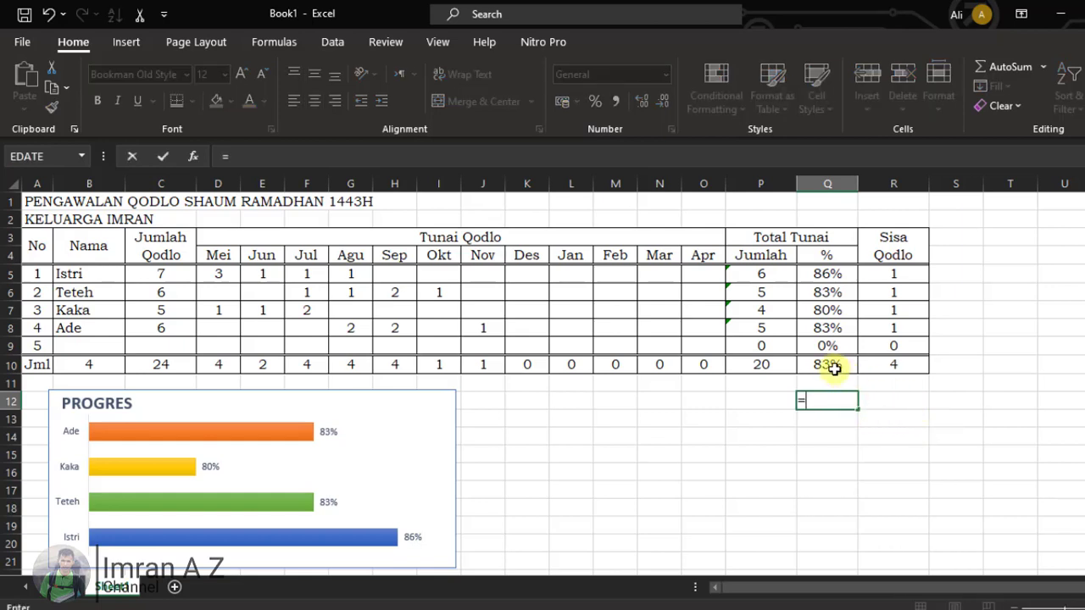
pyautogui.write('100%-')
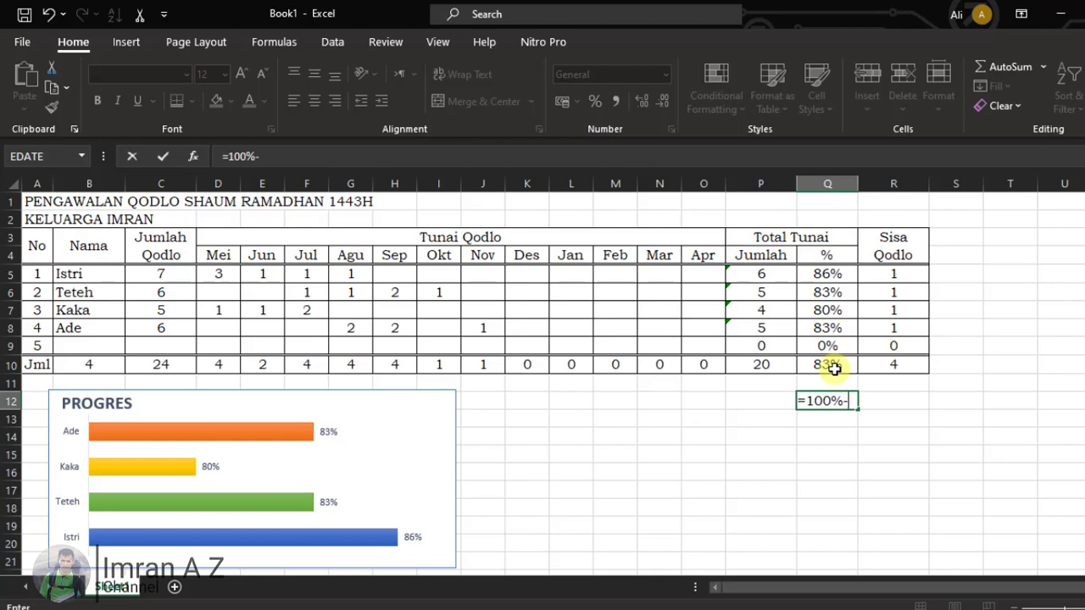
pyautogui.write('8')
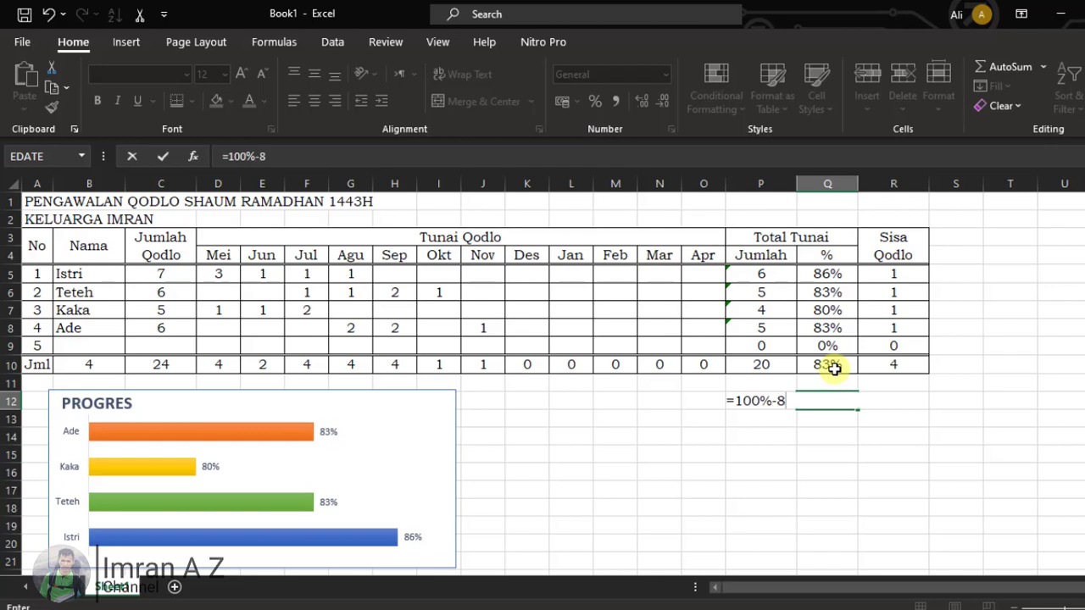
pyautogui.press('BackSpace')
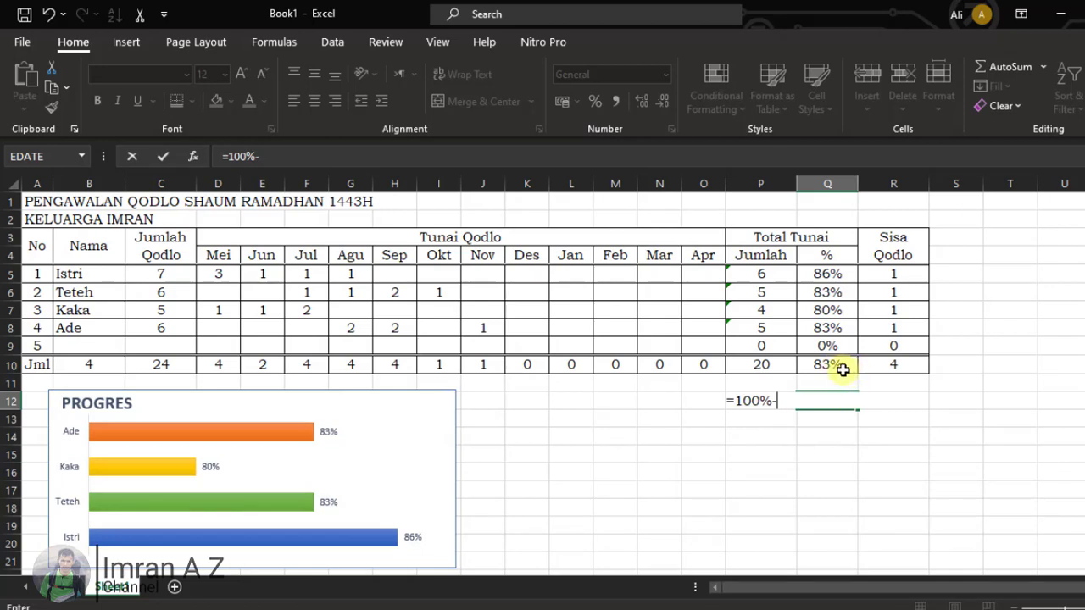
pyautogui.click(832, 366)
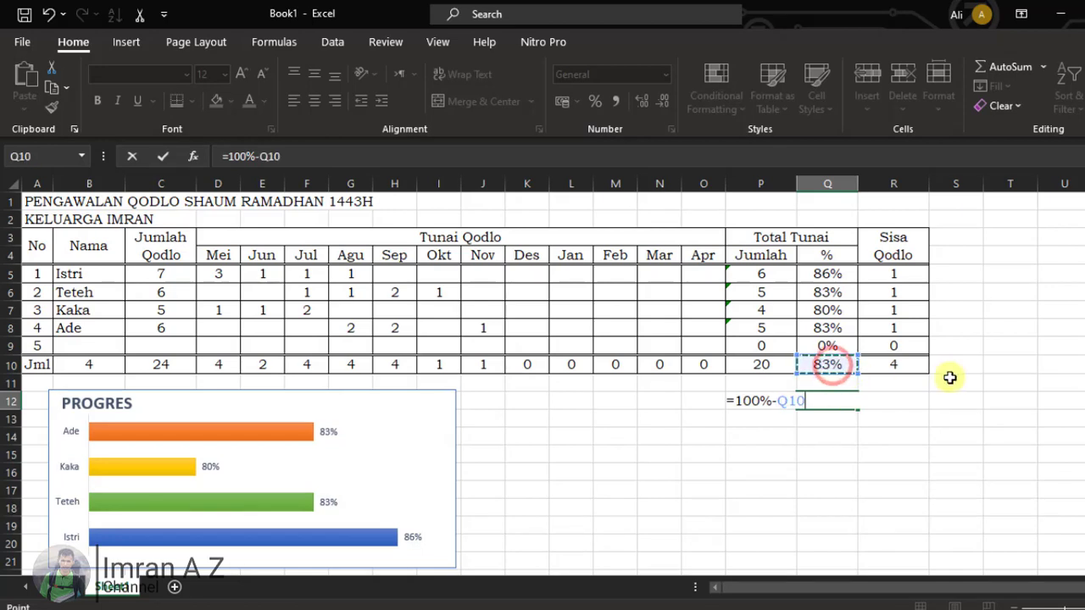
pyautogui.press('Return')
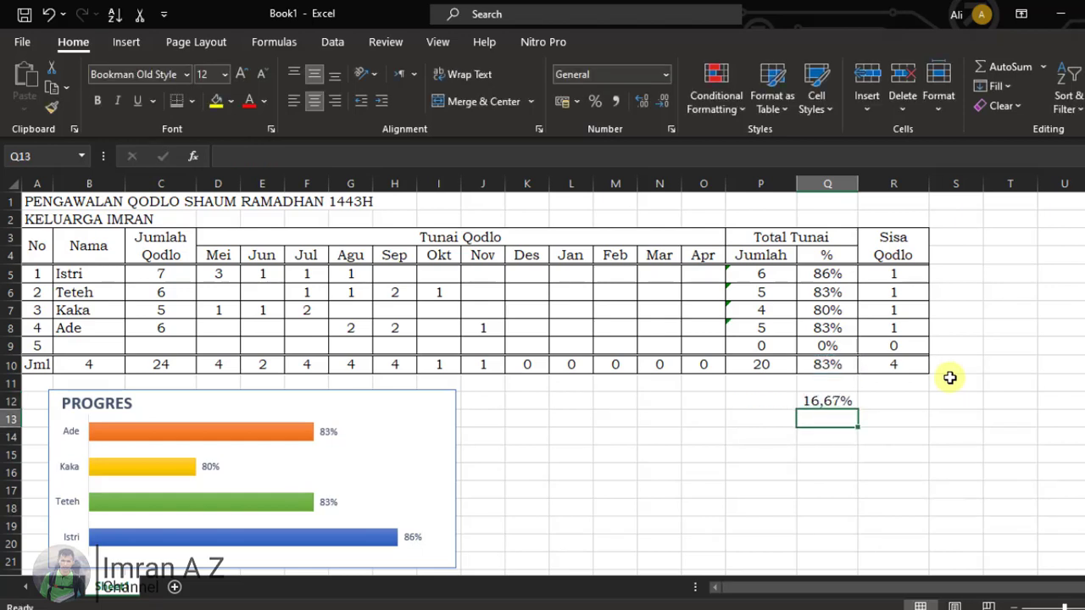
pyautogui.click(834, 398)
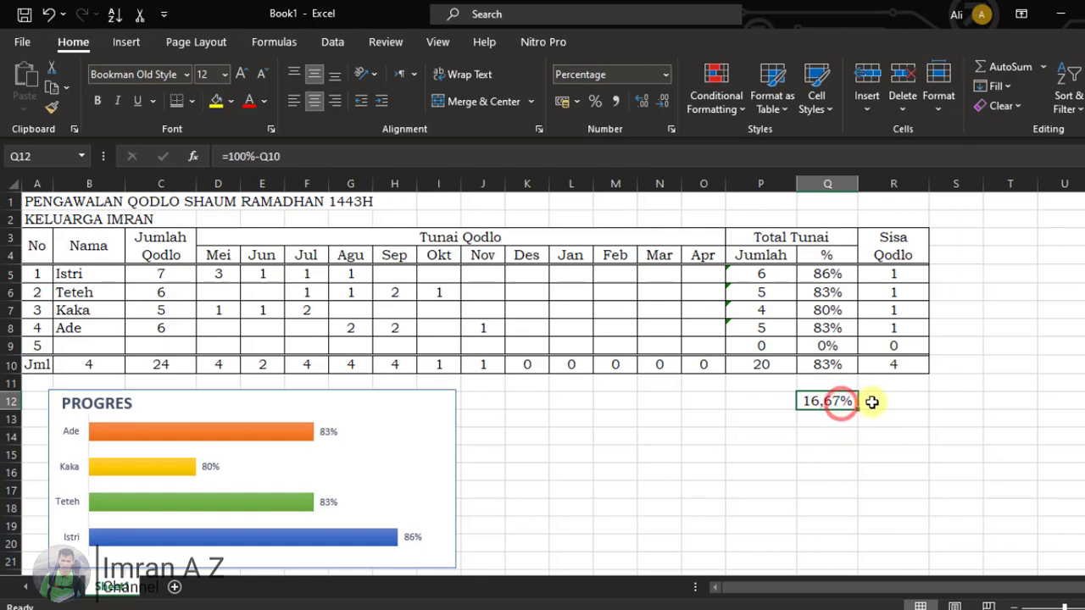
pyautogui.click(659, 105)
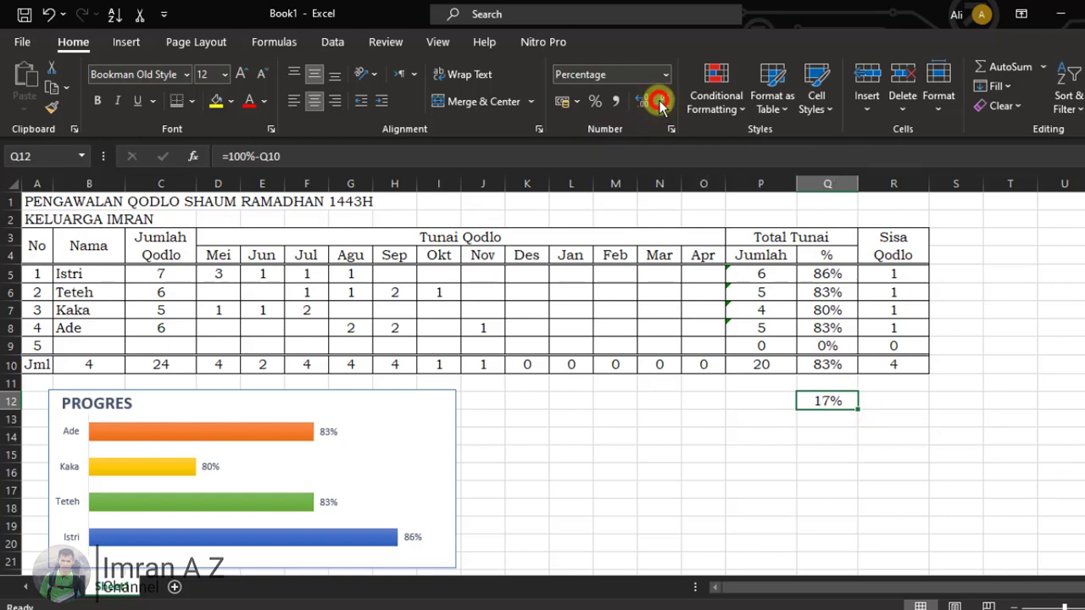
# Insert a doughnut chart comparing the overall completed percentage in Q10 with the remaining percentage in Q12
pyautogui.click(835, 416)
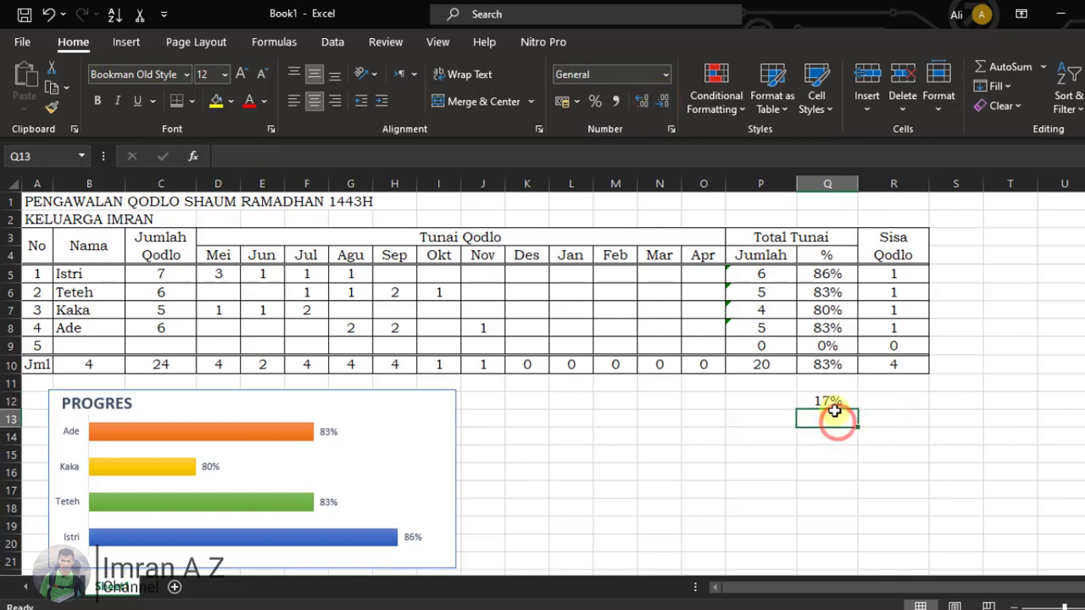
pyautogui.click(833, 402)
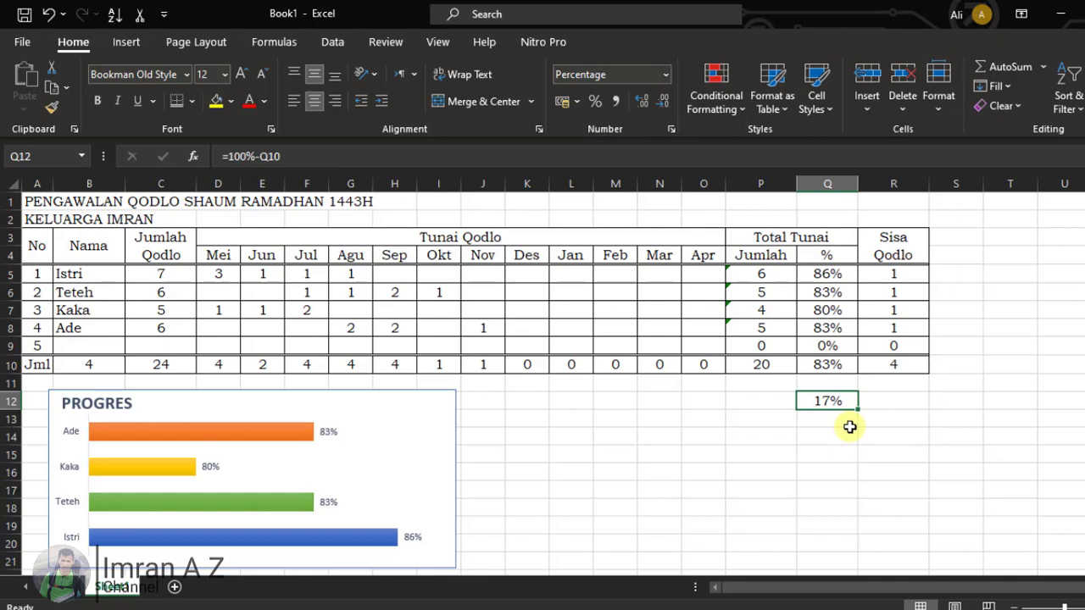
pyautogui.click(836, 364)
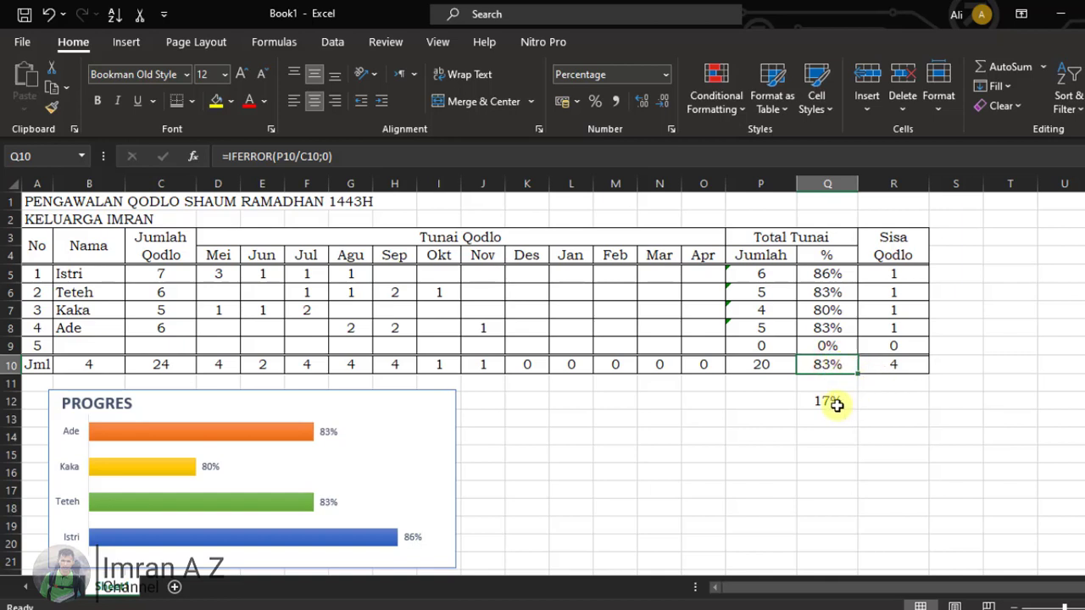
pyautogui.keyDown('ctrl'); pyautogui.click(836, 404); pyautogui.keyUp('ctrl')
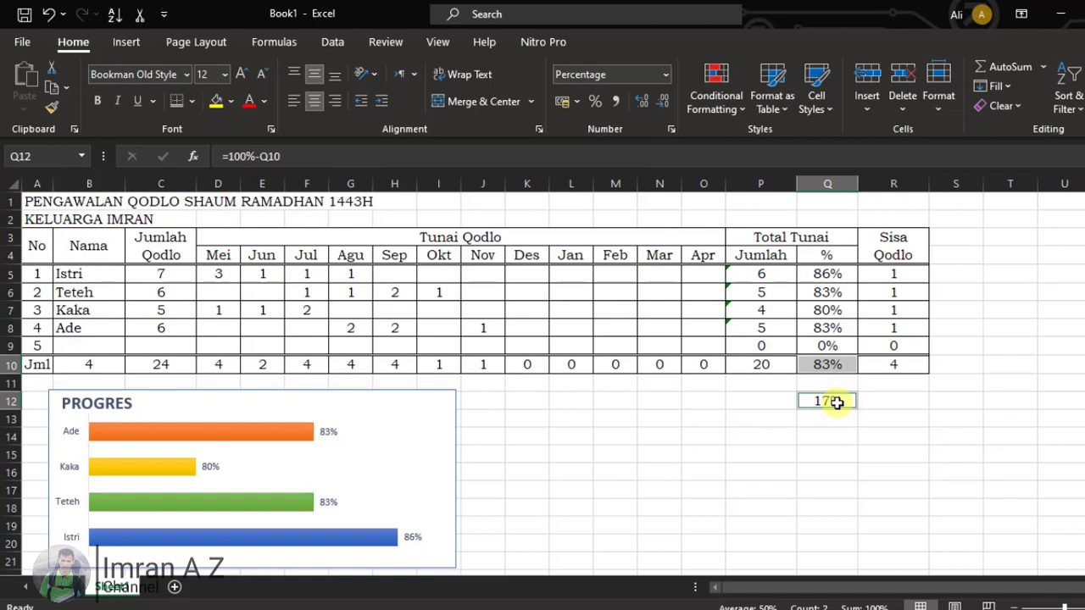
pyautogui.click(126, 42)
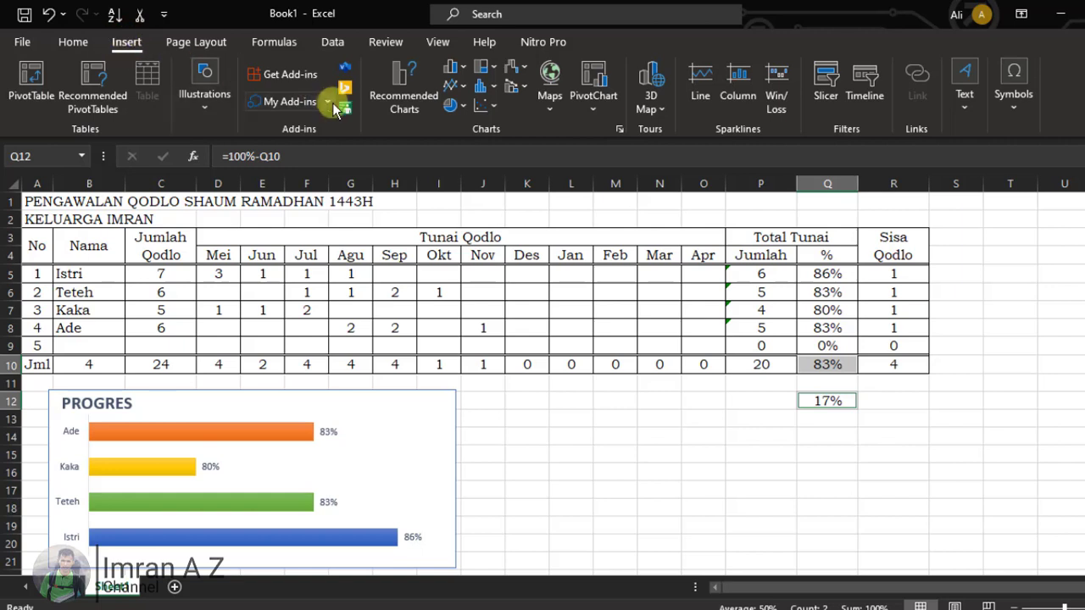
pyautogui.click(462, 107)
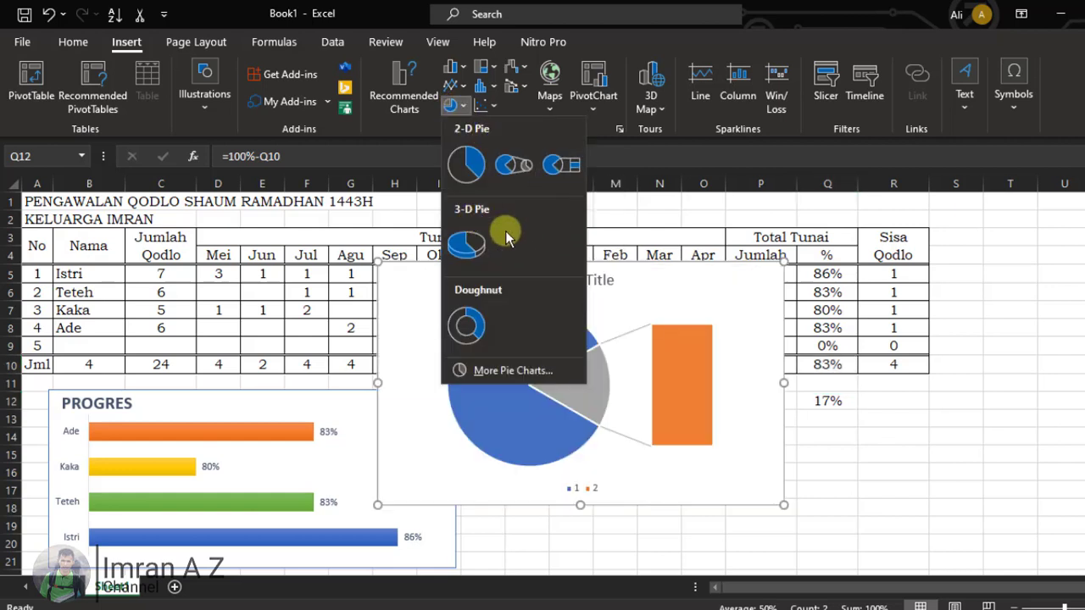
pyautogui.click(469, 330)
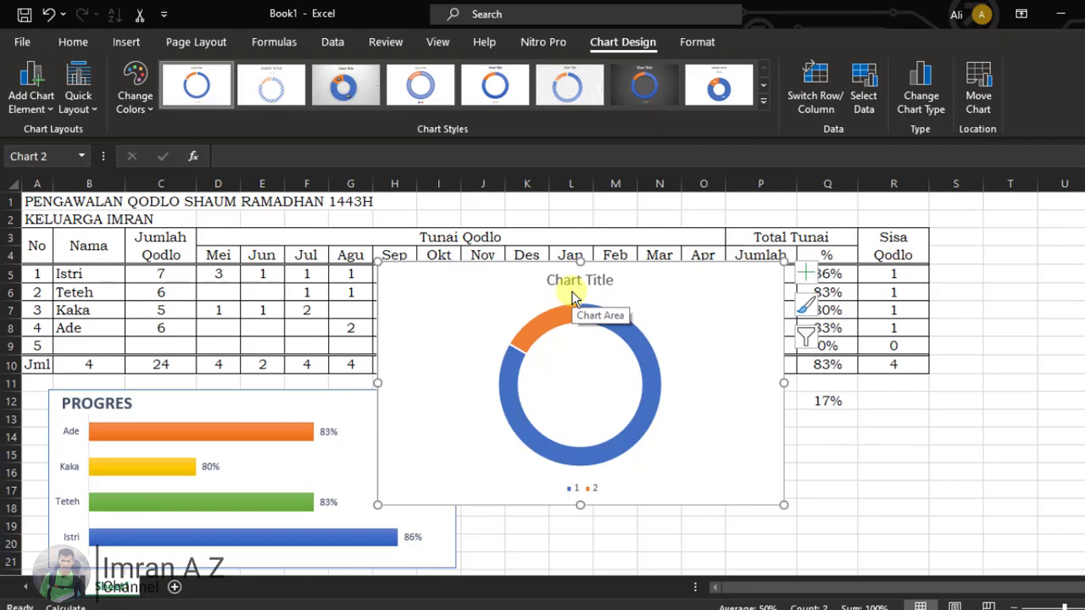
# Apply the fifth preset chart style, with a gradient-shaded ring and bold title, to the doughnut chart
pyautogui.click(574, 287)
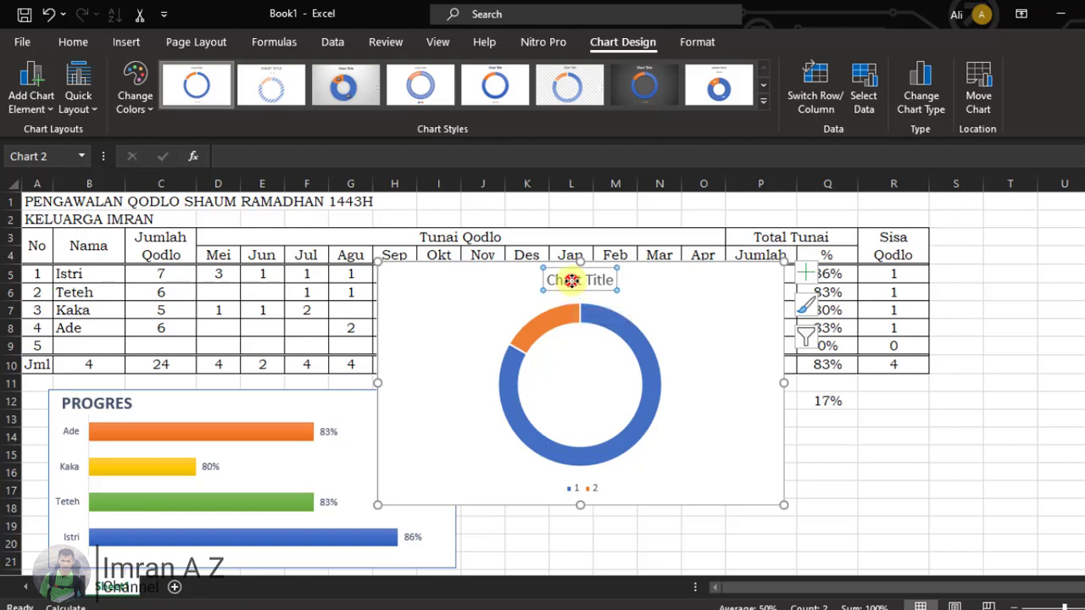
pyautogui.click(462, 292)
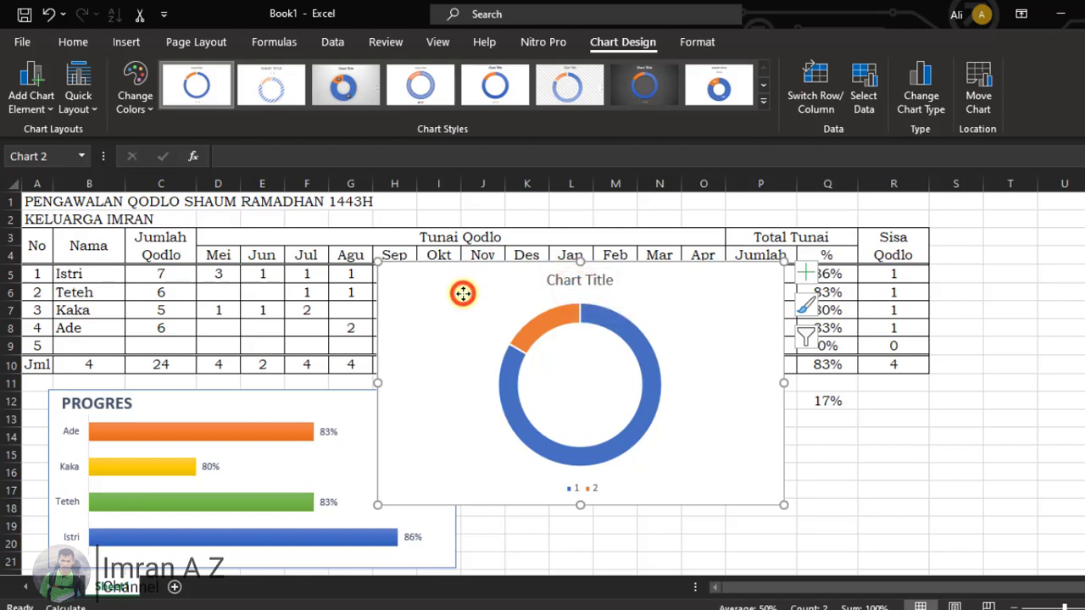
pyautogui.click(496, 99)
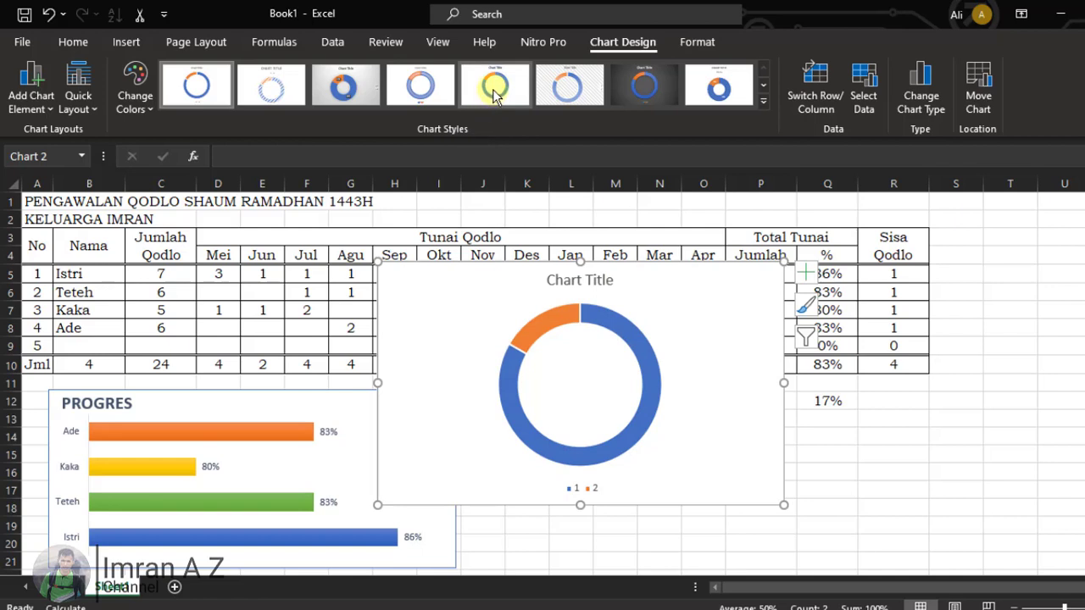
pyautogui.click(495, 95)
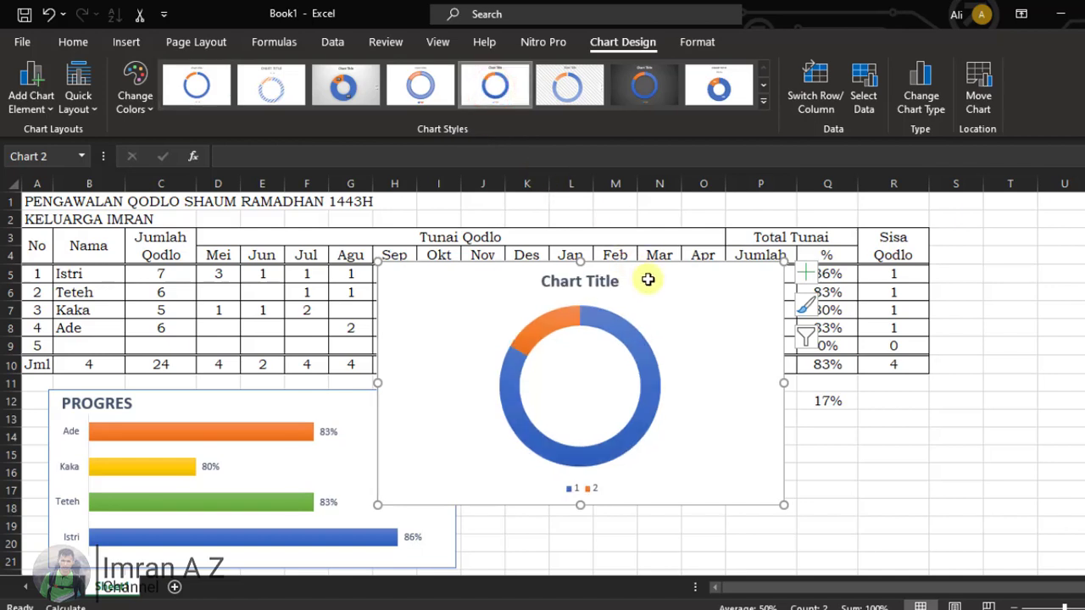
# Delete the title and the legend from the doughnut chart
pyautogui.click(610, 288)
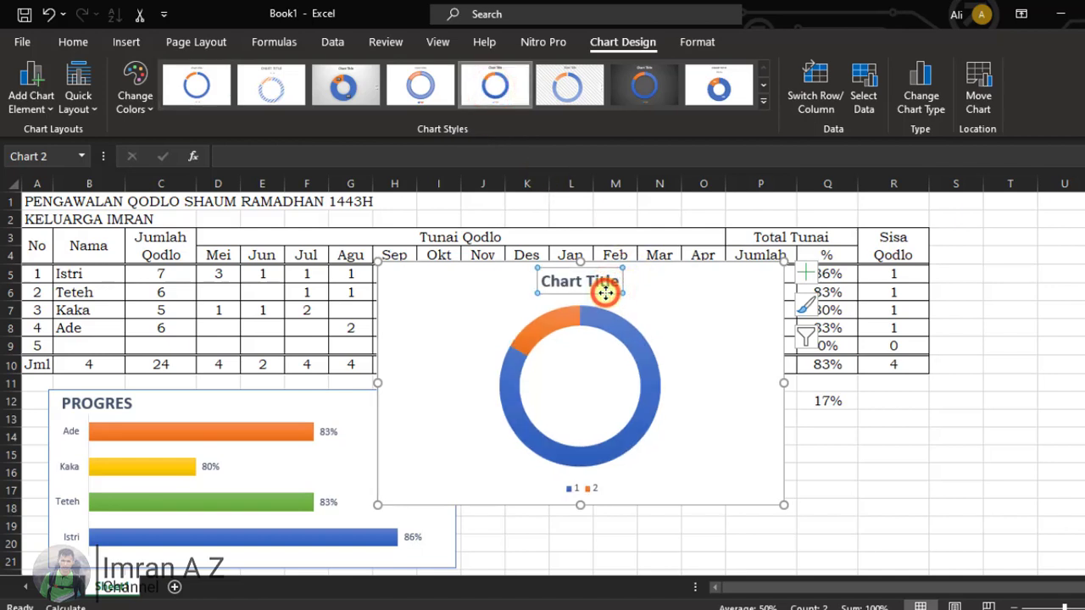
pyautogui.press('Delete')
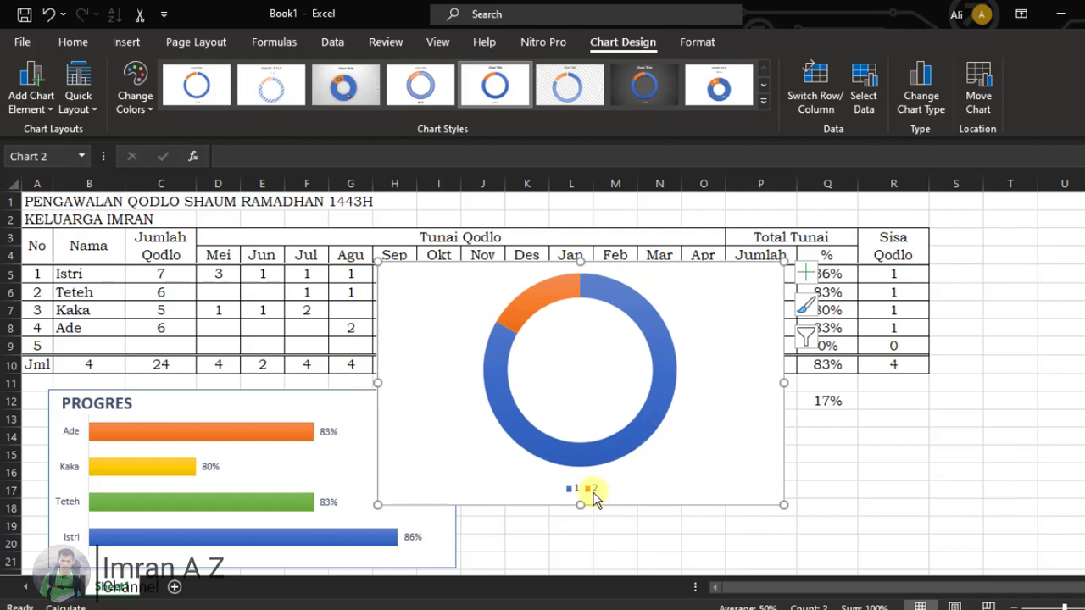
pyautogui.click(584, 490)
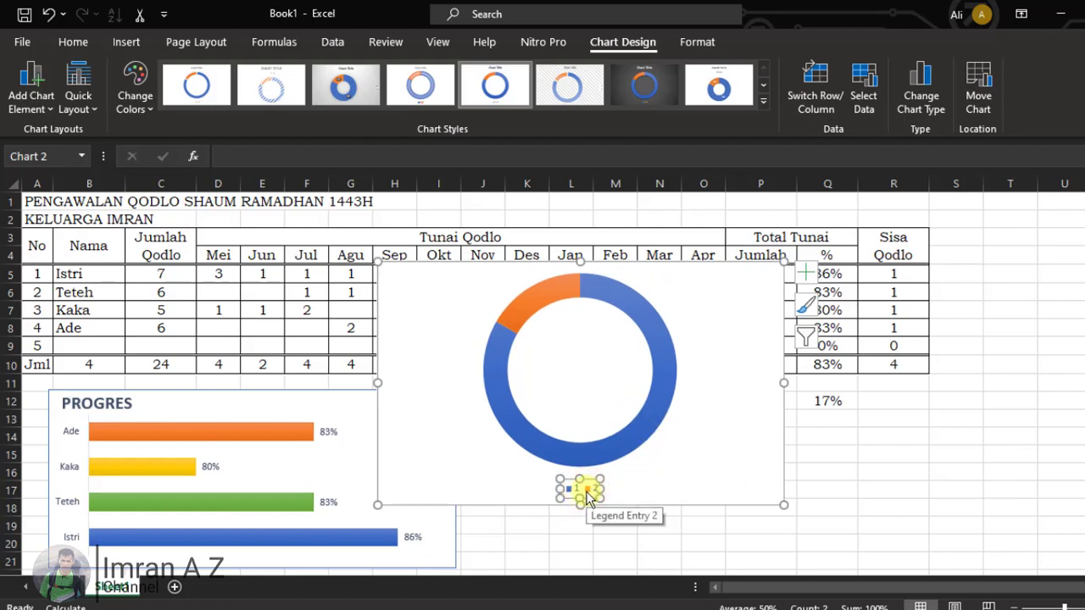
pyautogui.press('Delete')
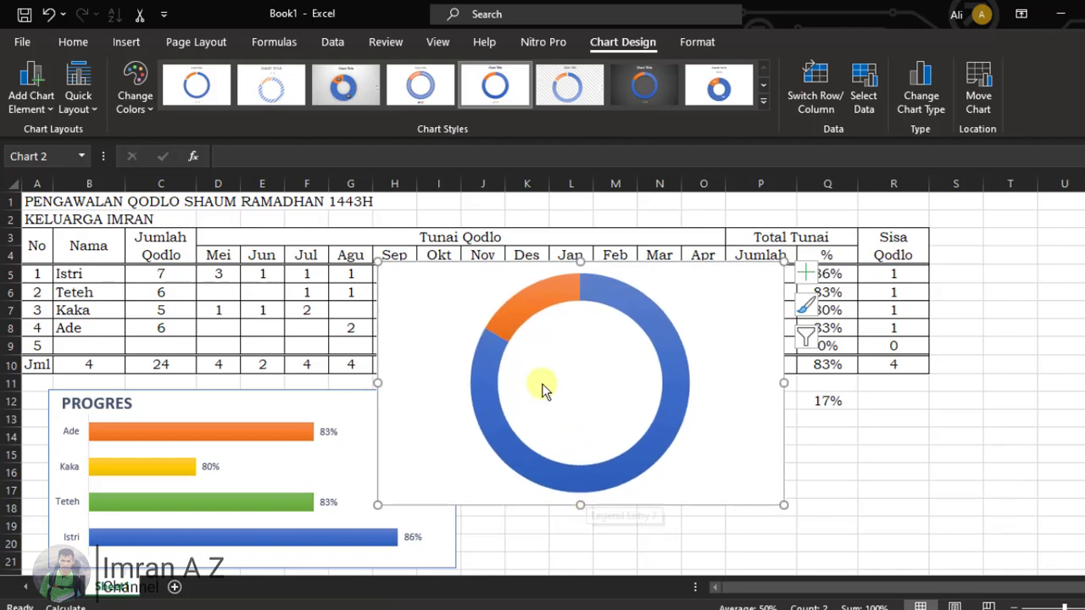
# Place the doughnut chart directly right of the PROGRES chart, matching its height, and shrink it to about 5.6 cm square
pyautogui.moveTo(422, 467); pyautogui.dragTo(494, 516)
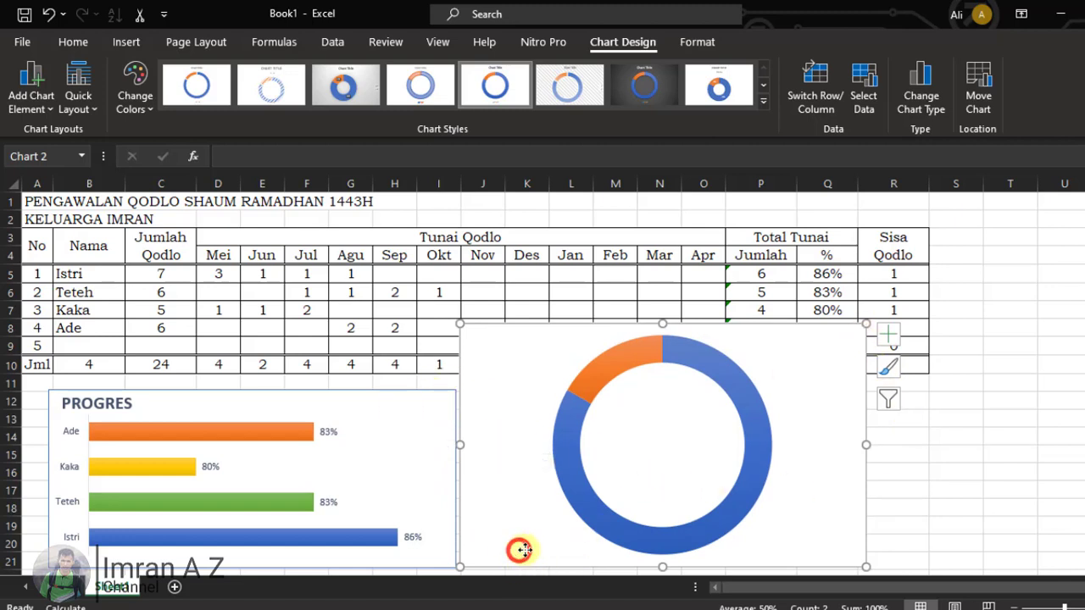
pyautogui.press('Down')
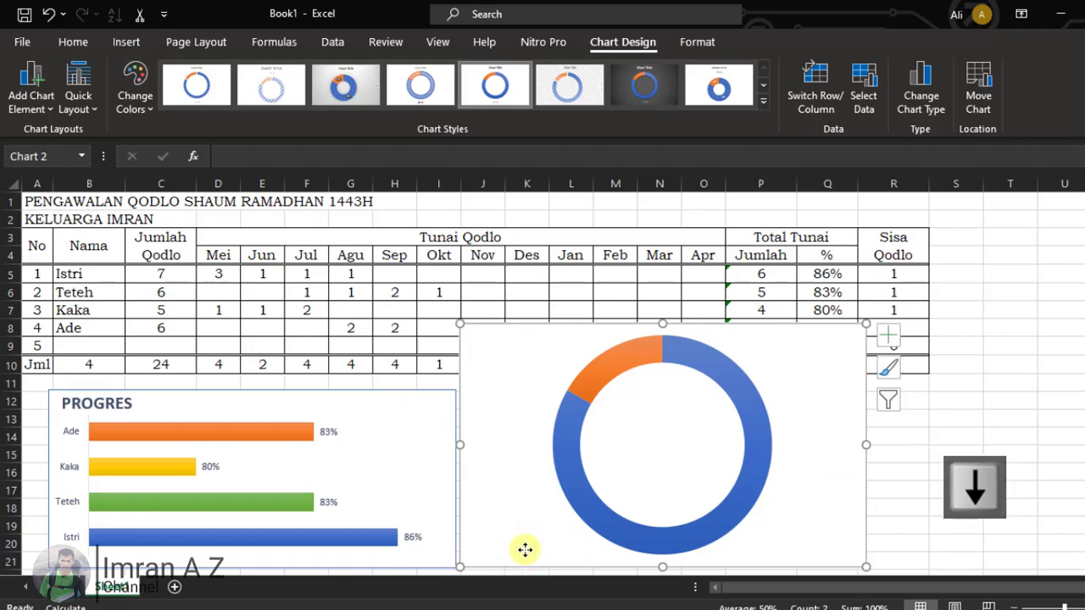
pyautogui.press('Down')
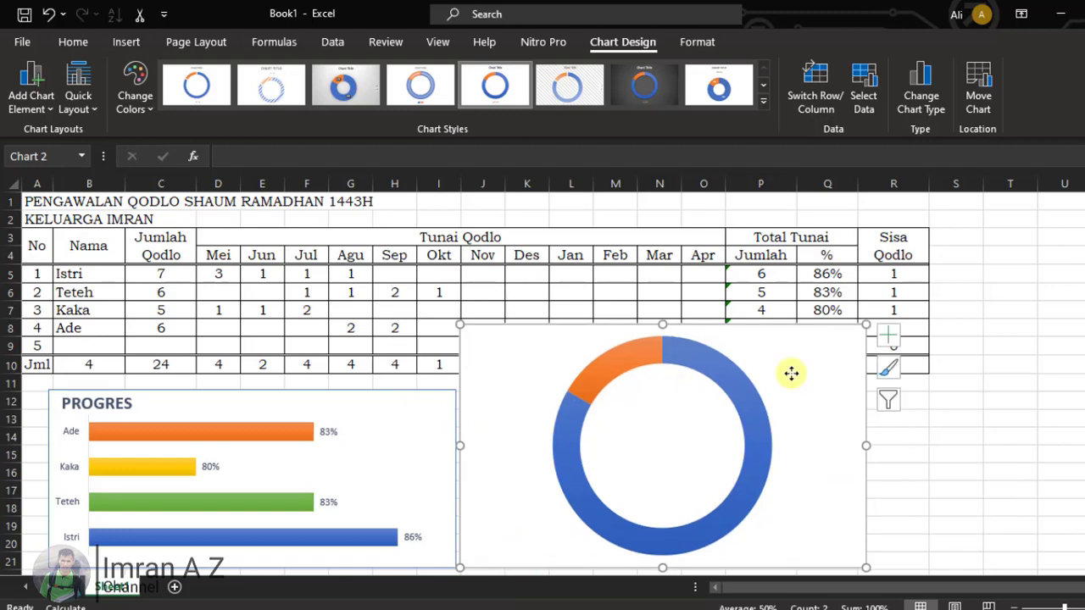
pyautogui.moveTo(867, 325); pyautogui.dragTo(797, 389)
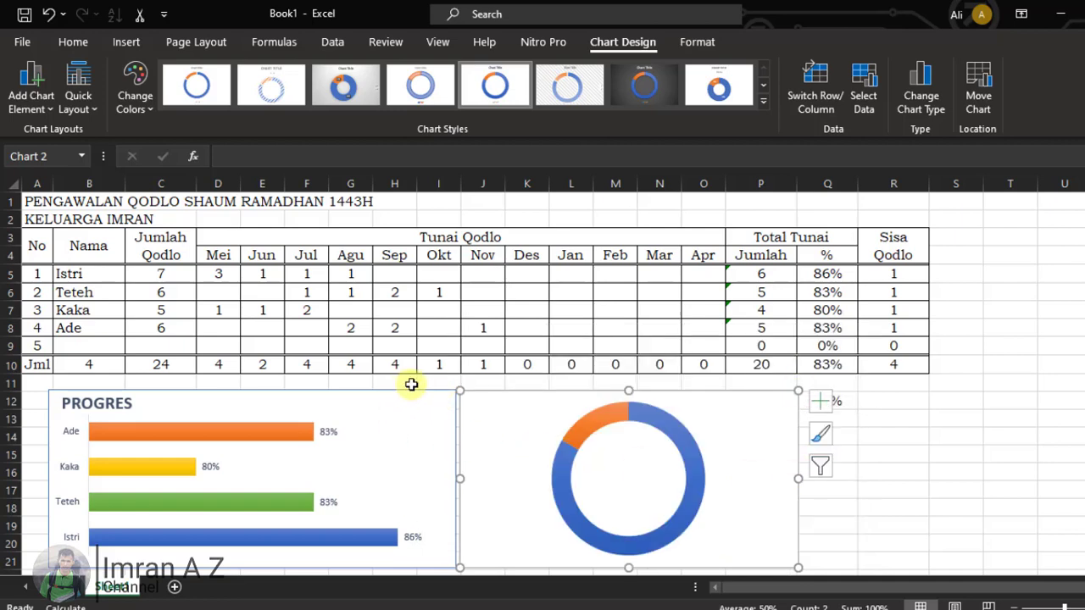
pyautogui.moveTo(797, 479); pyautogui.dragTo(638, 474)
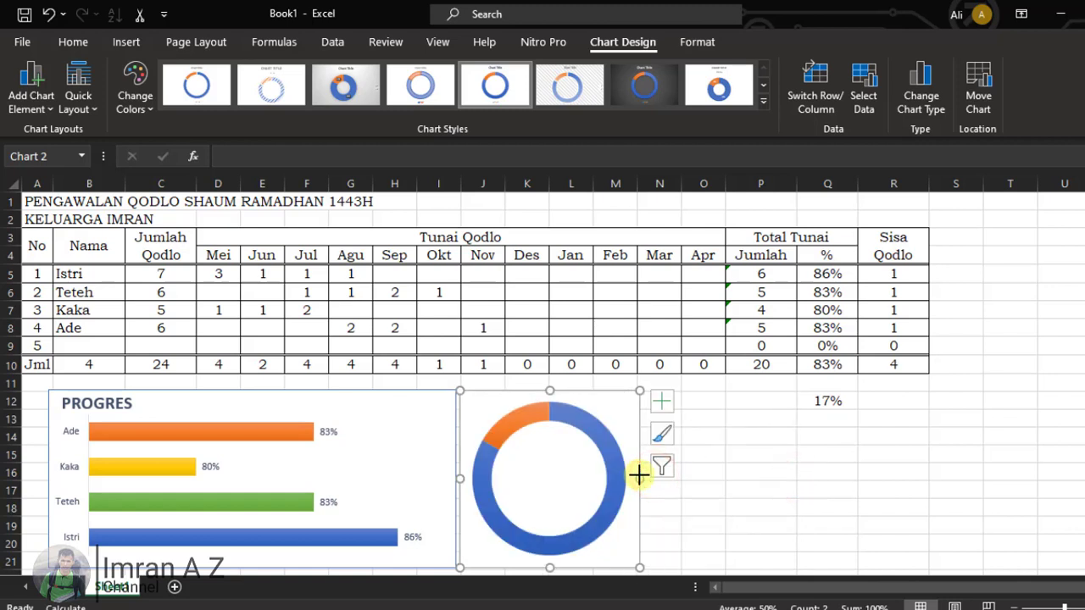
pyautogui.click(679, 506)
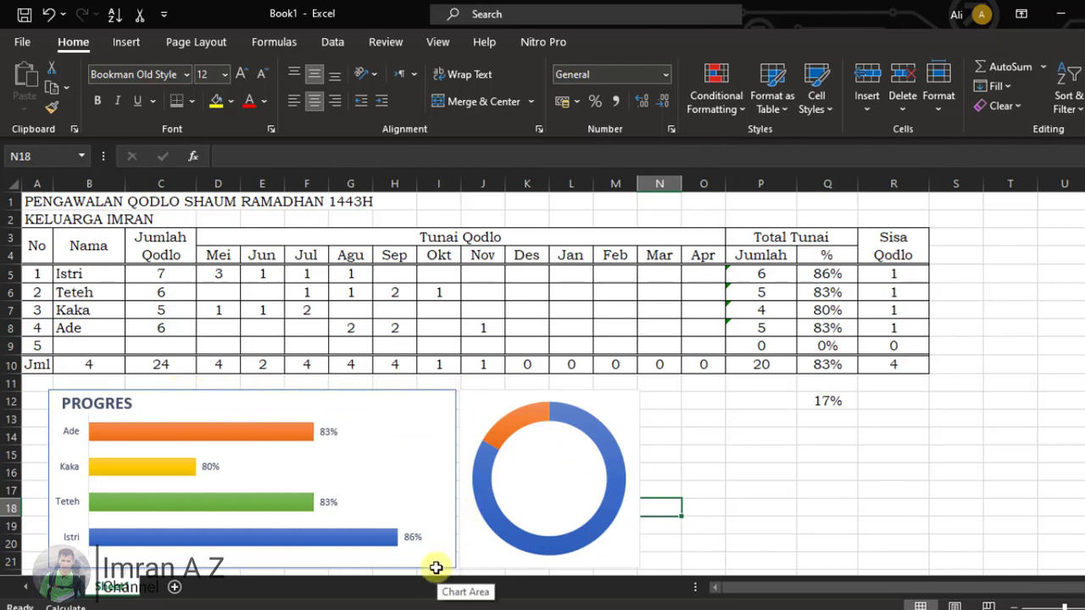
# Give the doughnut chart area a blue outline from the base theme colors, like the PROGRES chart
pyautogui.click(472, 559)
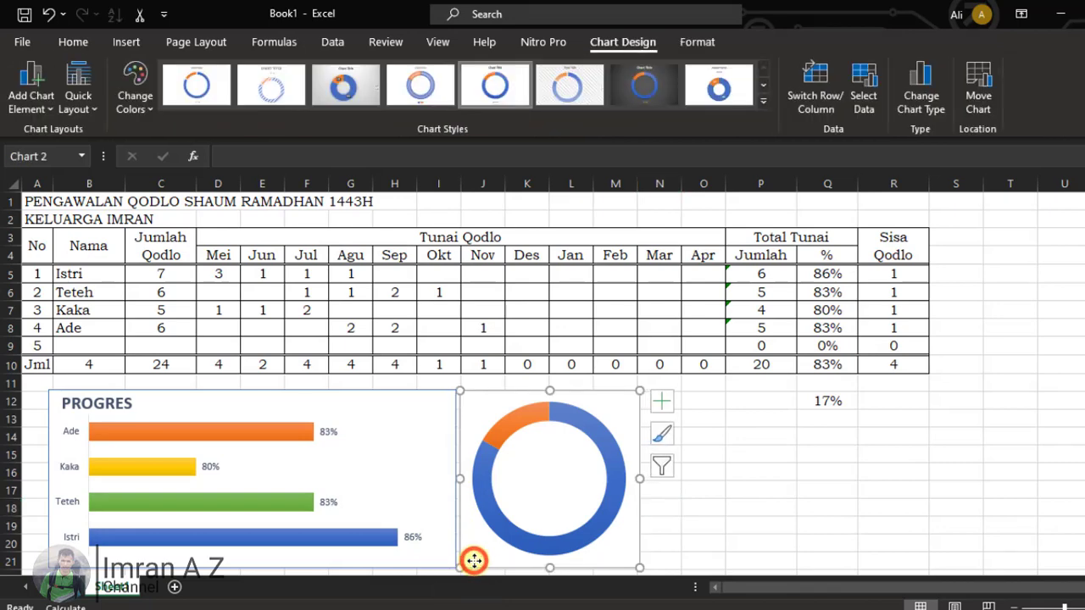
pyautogui.click(695, 42)
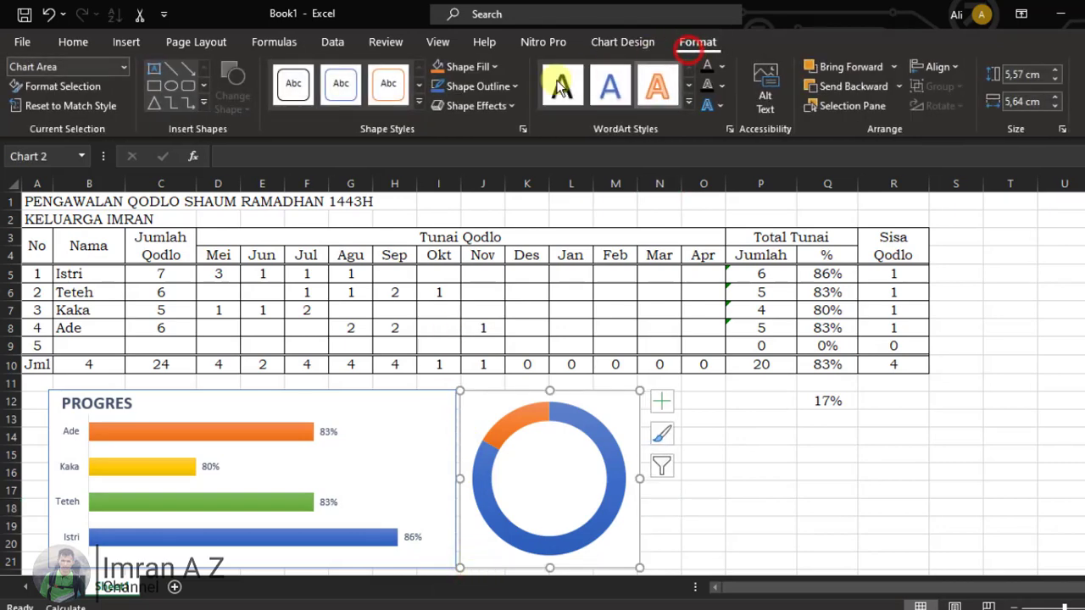
pyautogui.click(465, 86)
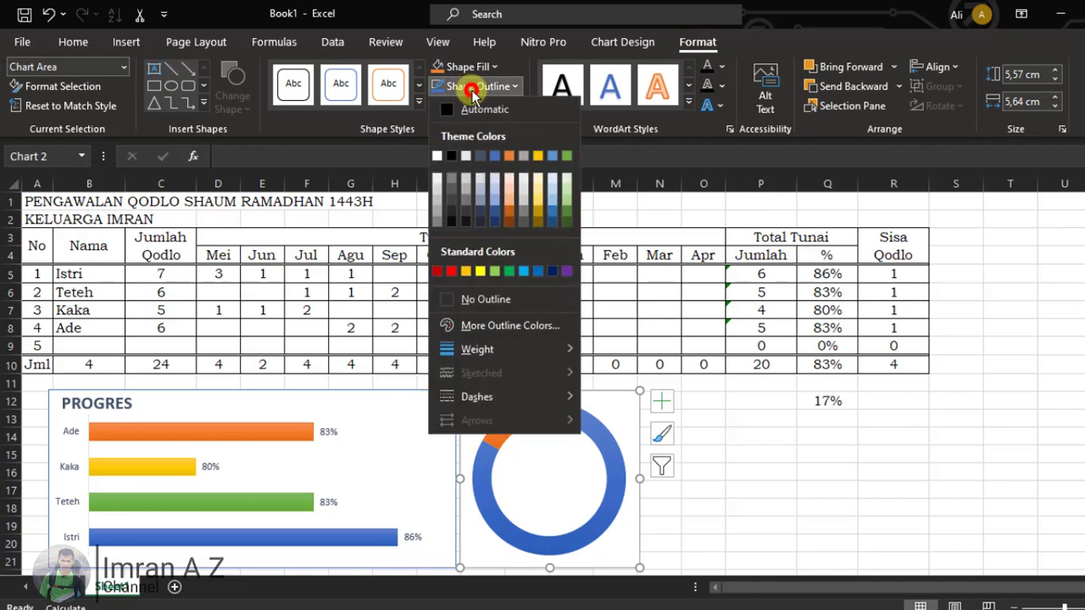
pyautogui.click(496, 159)
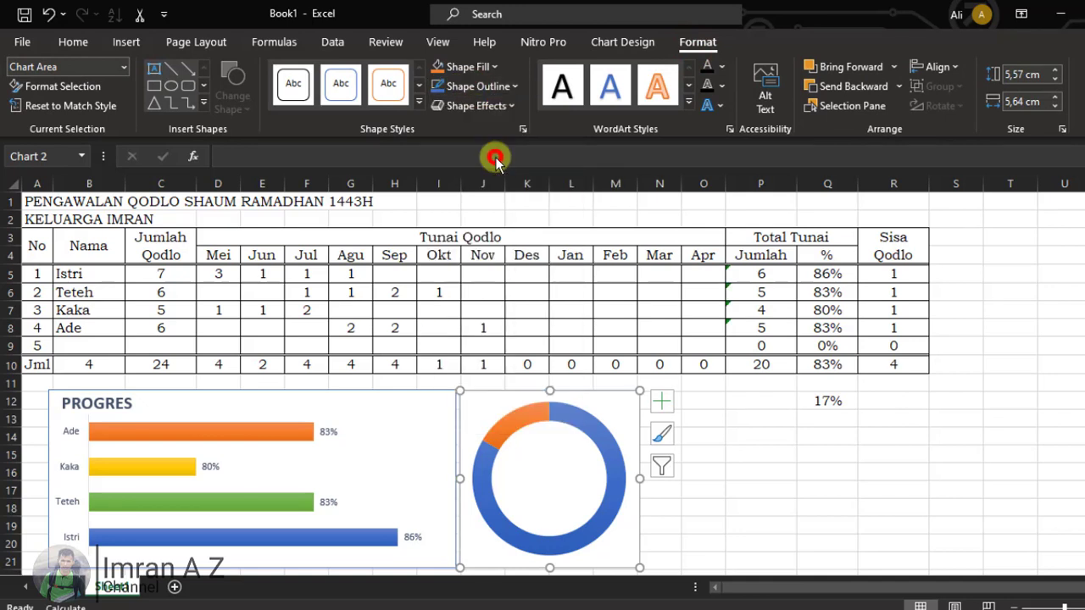
pyautogui.click(705, 512)
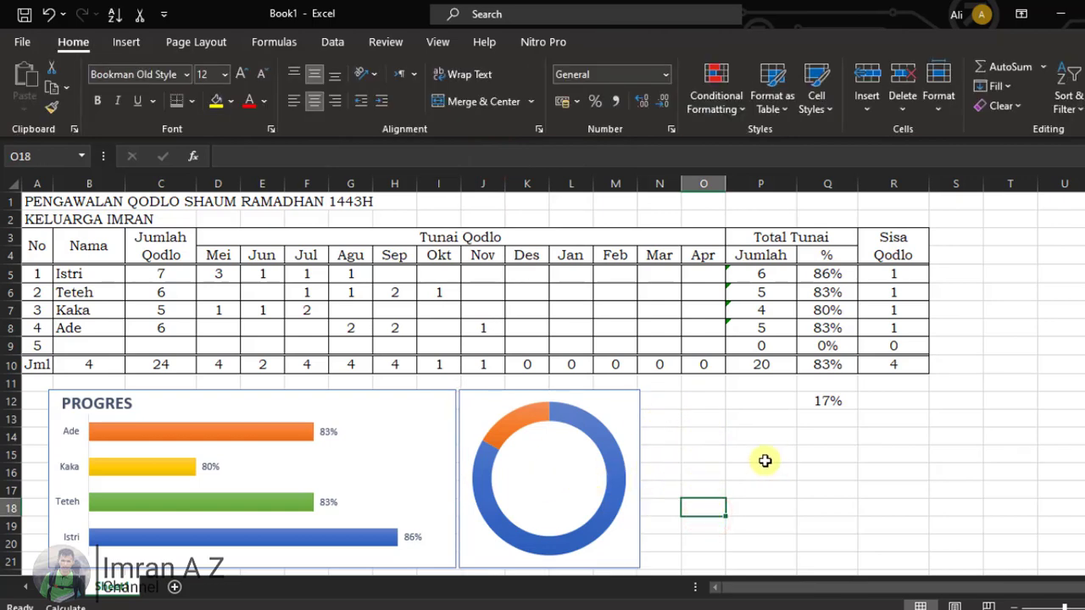
# Draw a rectangle about 2.4 cm high and 2.75 cm wide centered in the doughnut chart's hole and select it
pyautogui.click(520, 468)
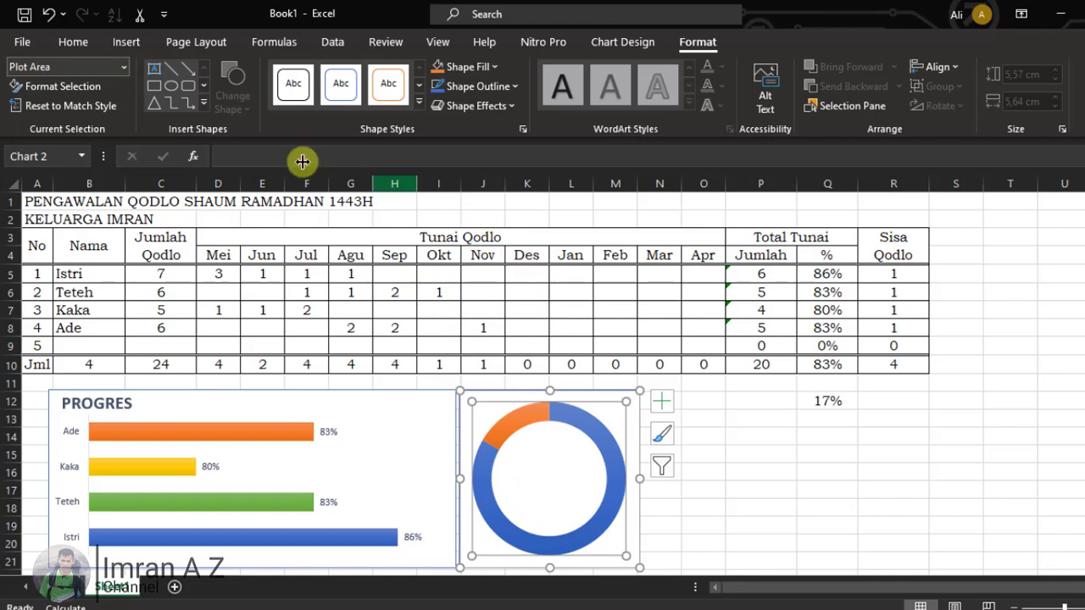
pyautogui.click(118, 44)
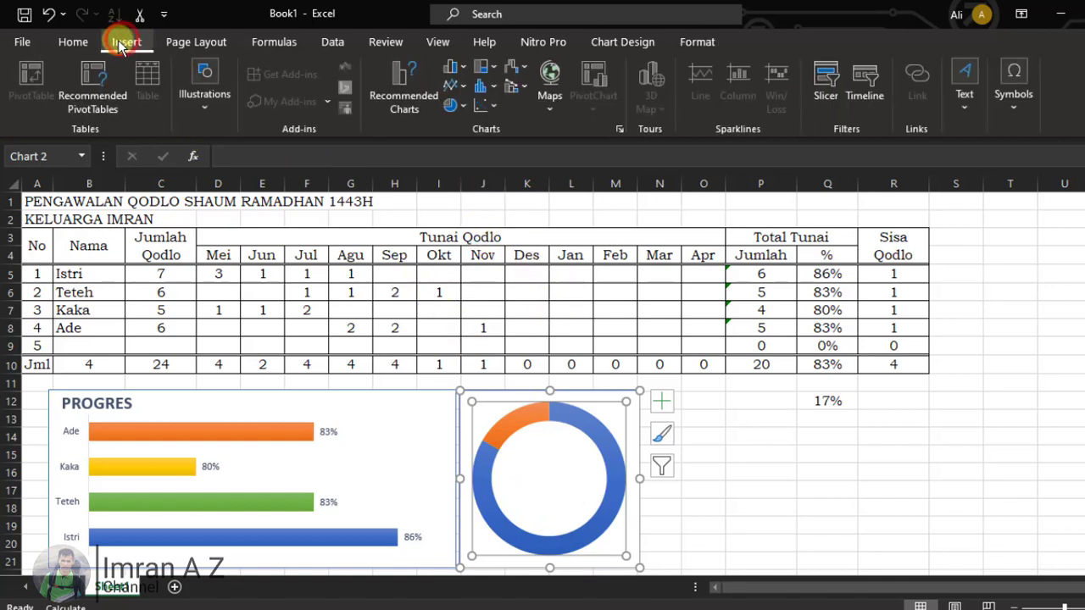
pyautogui.click(207, 106)
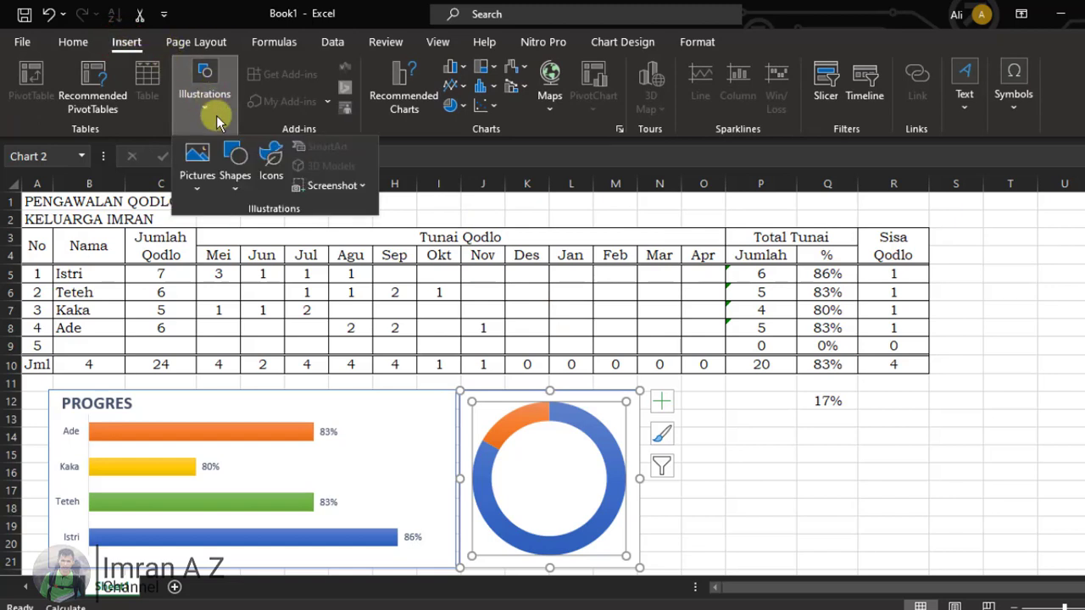
pyautogui.click(236, 176)
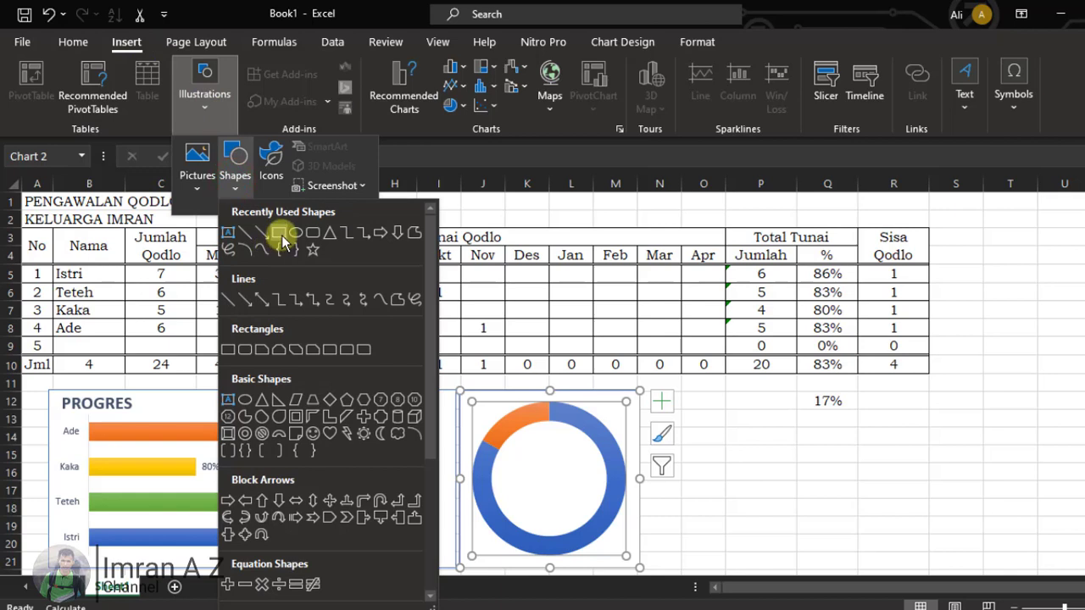
pyautogui.click(279, 233)
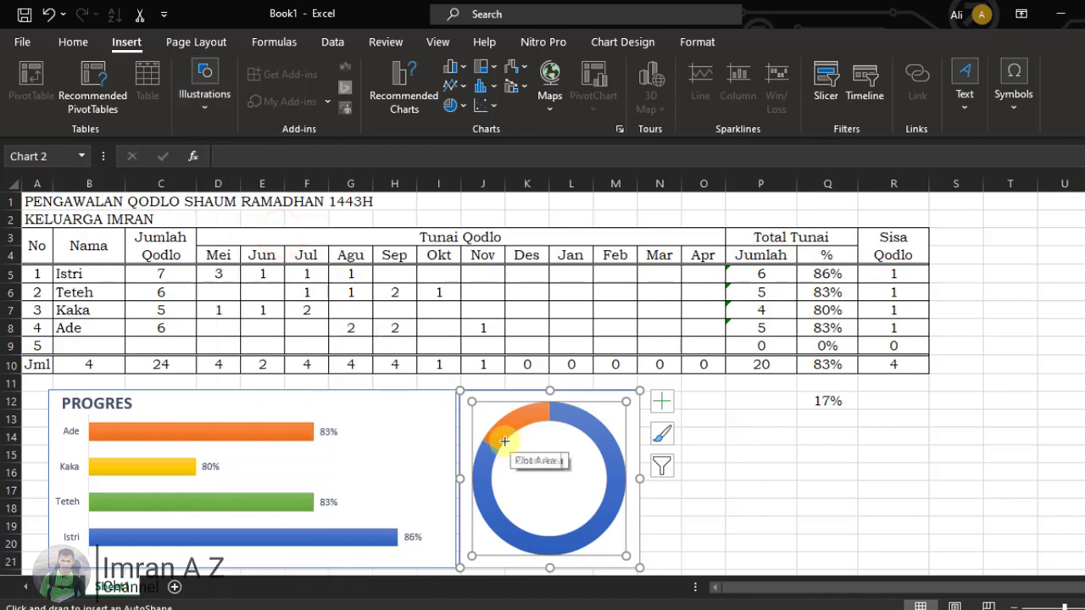
pyautogui.moveTo(505, 442); pyautogui.dragTo(593, 516)
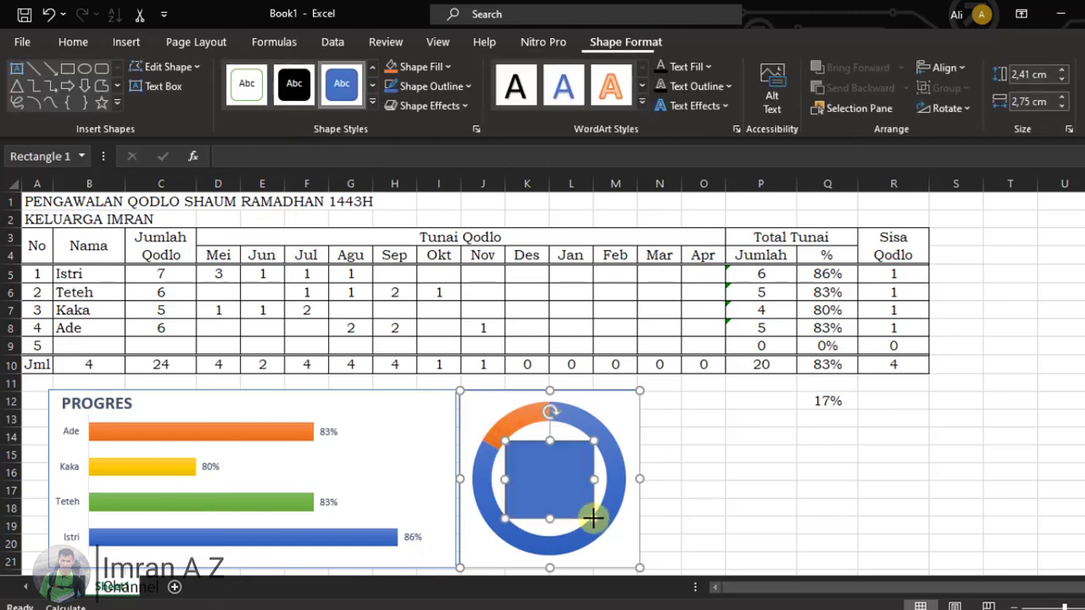
pyautogui.click(628, 411)
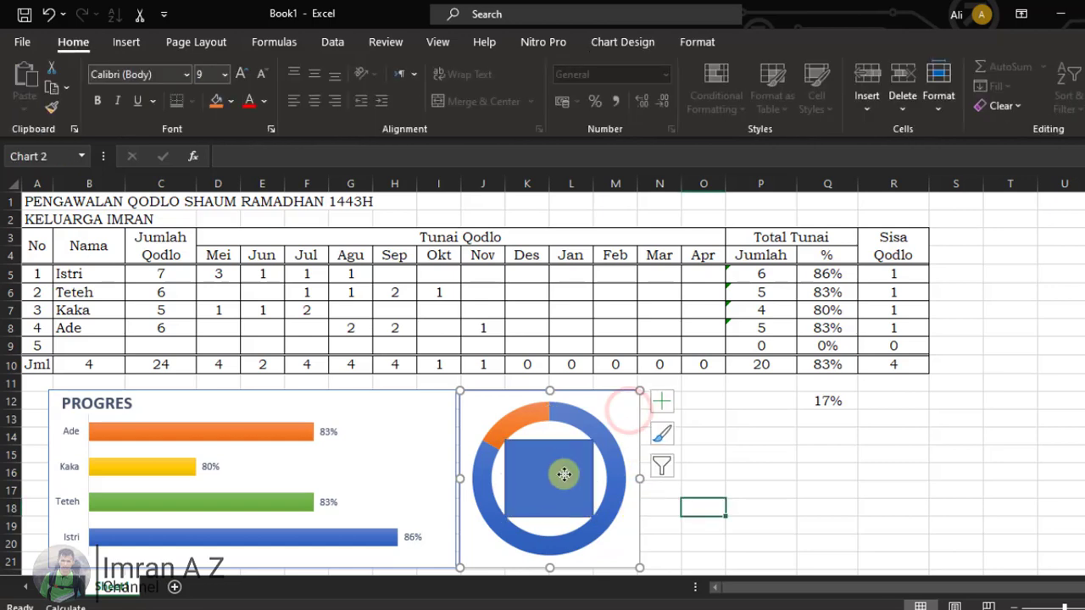
pyautogui.click(568, 471)
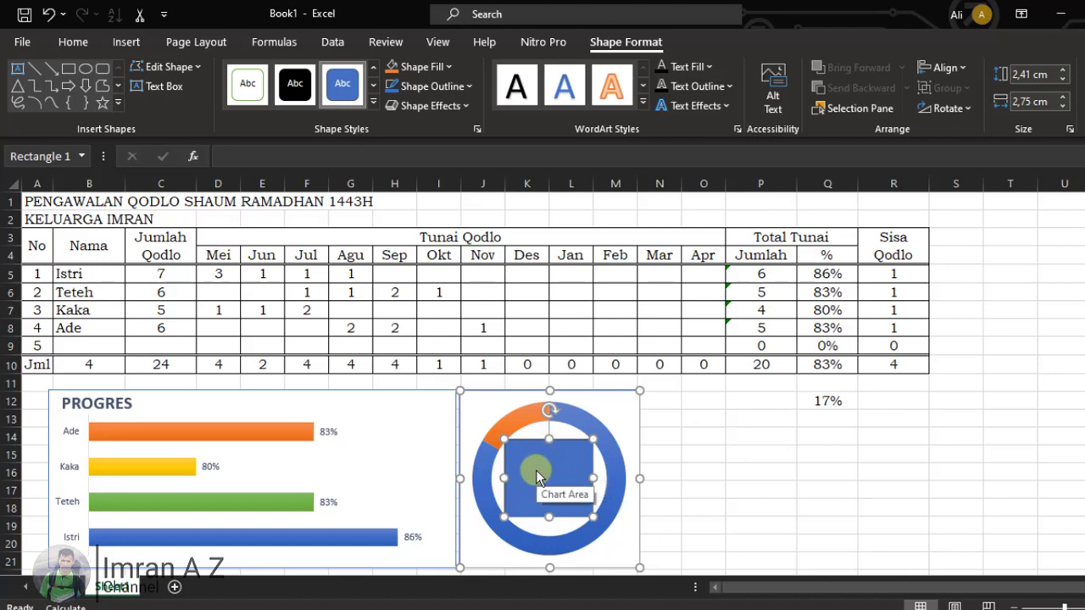
pyautogui.click(536, 469)
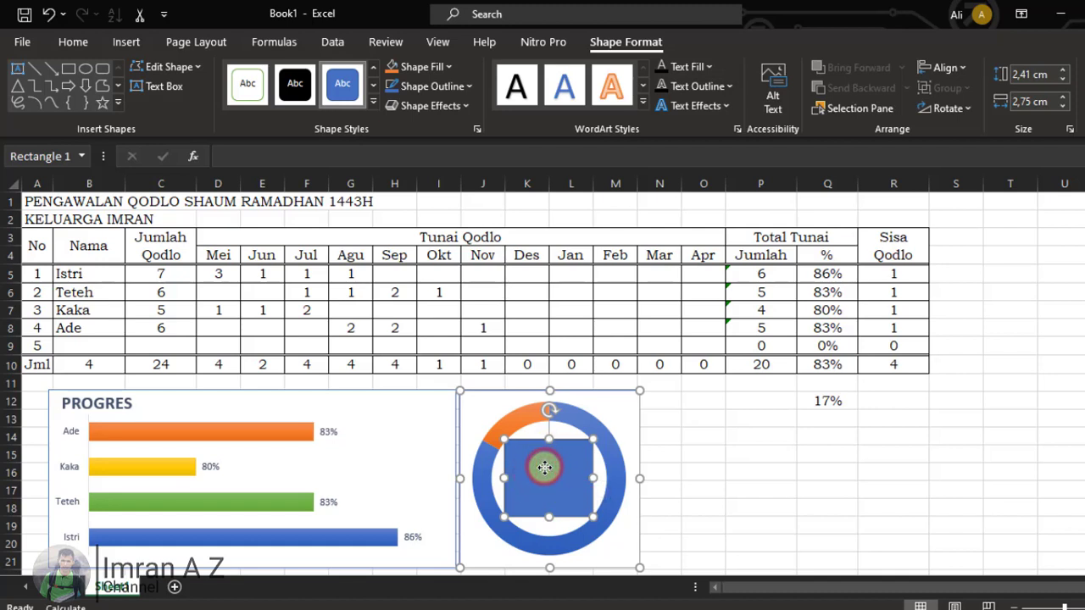
# Link the text of the rectangle in the doughnut's hole to cell Q10 with =Sheet1!$Q$10
pyautogui.click(238, 157)
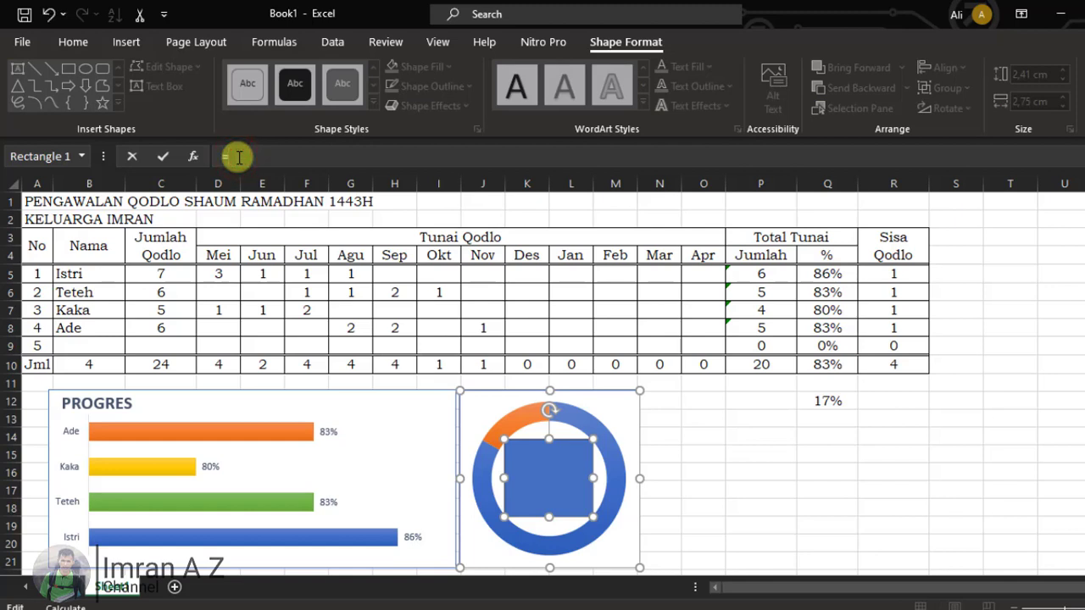
pyautogui.click(824, 365)
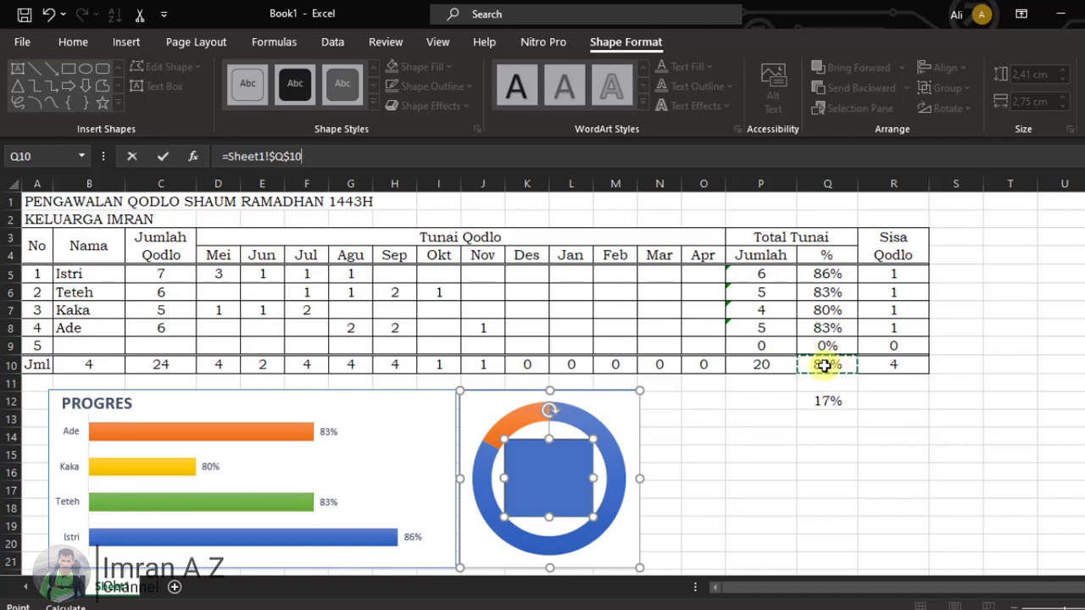
pyautogui.press('Return')
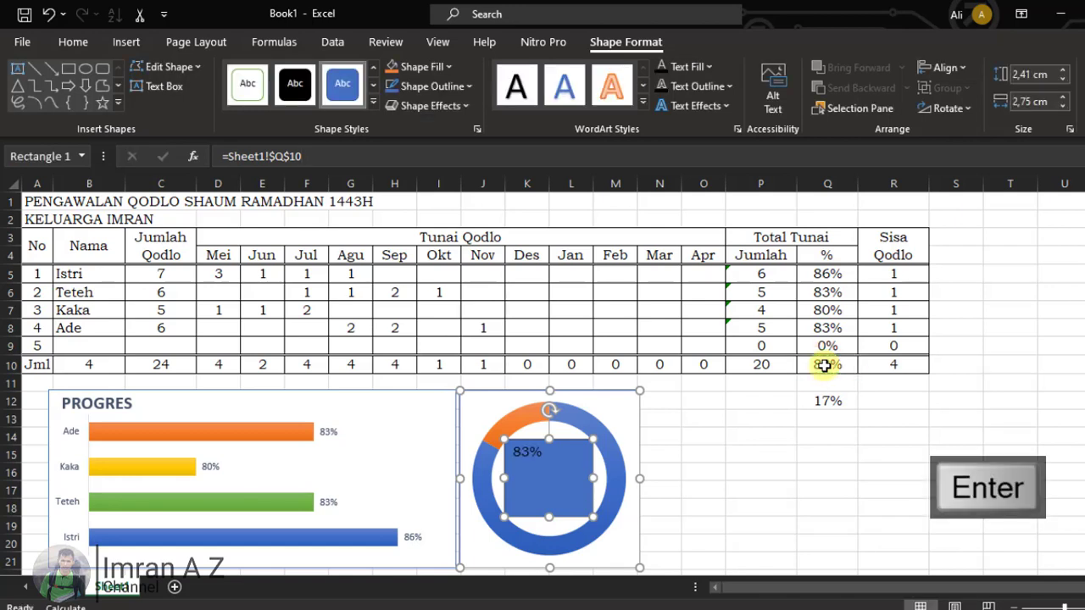
pyautogui.rightClick(534, 481)
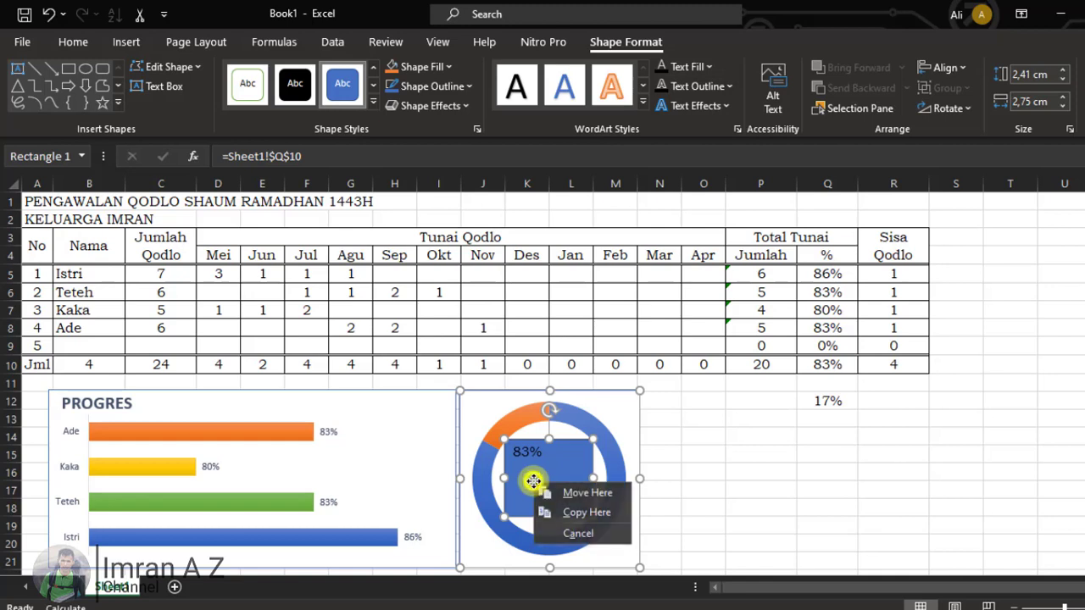
pyautogui.rightClick(521, 471)
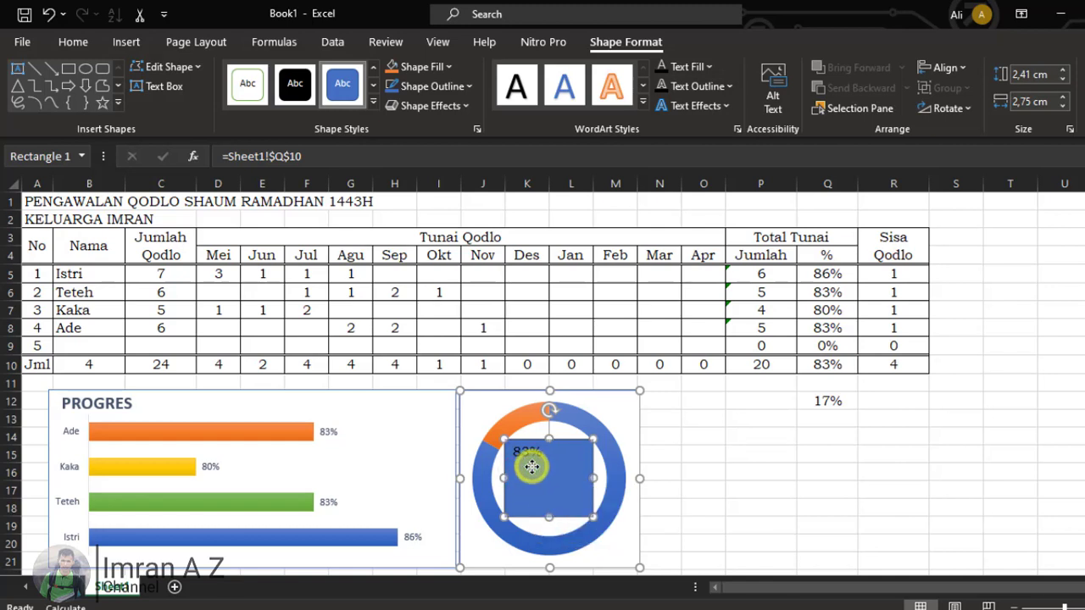
pyautogui.rightClick(531, 467)
pyautogui.press('Escape')
# Set the vertical alignment of the rectangle's text to Middle Centered and close the shape formatting options
pyautogui.rightClick(543, 476)
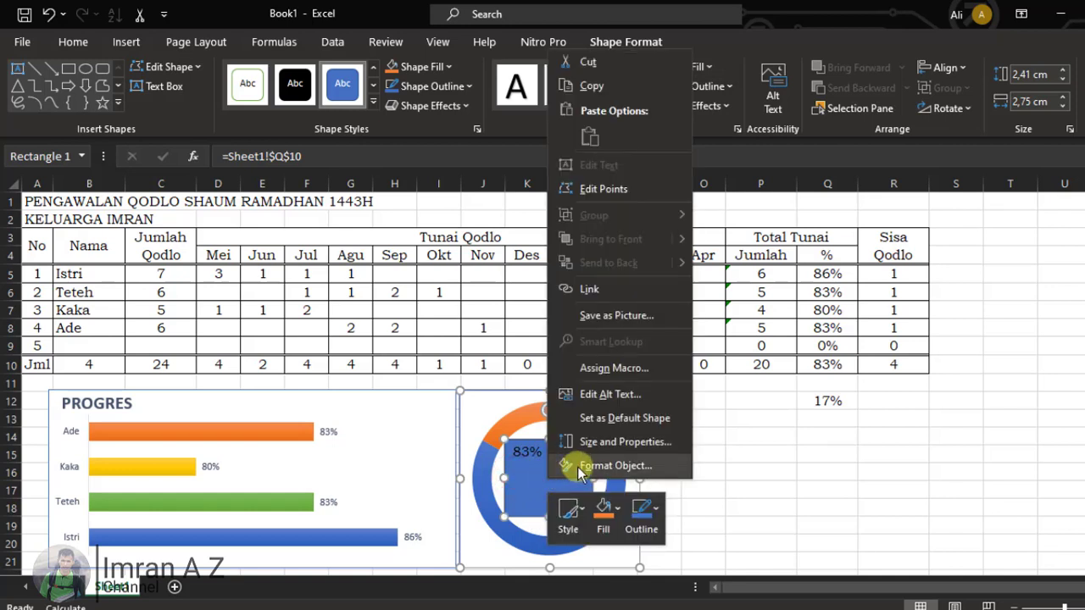
pyautogui.click(578, 468)
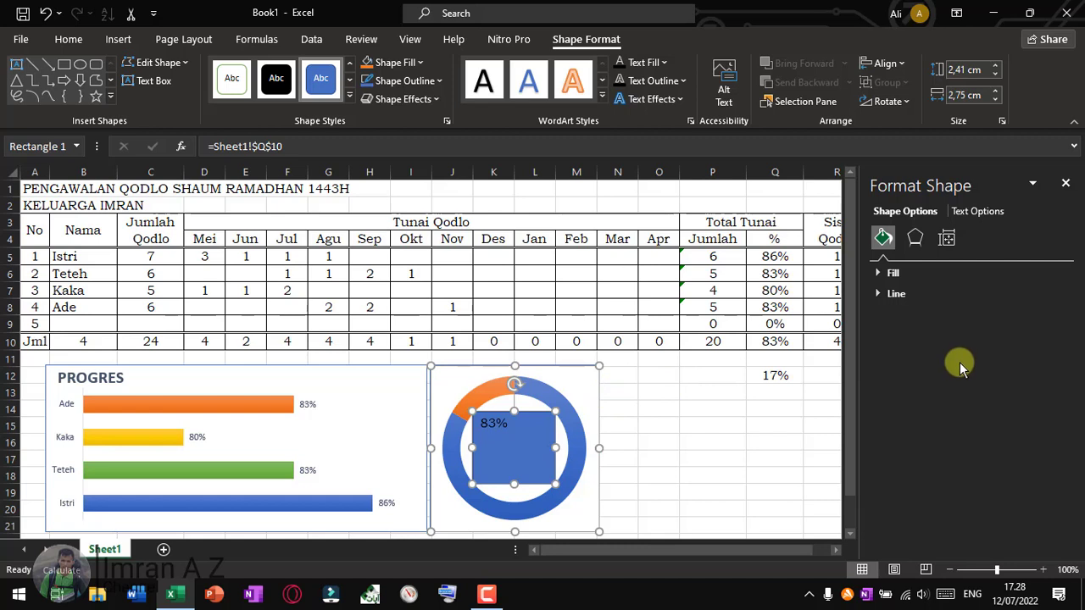
pyautogui.click(979, 211)
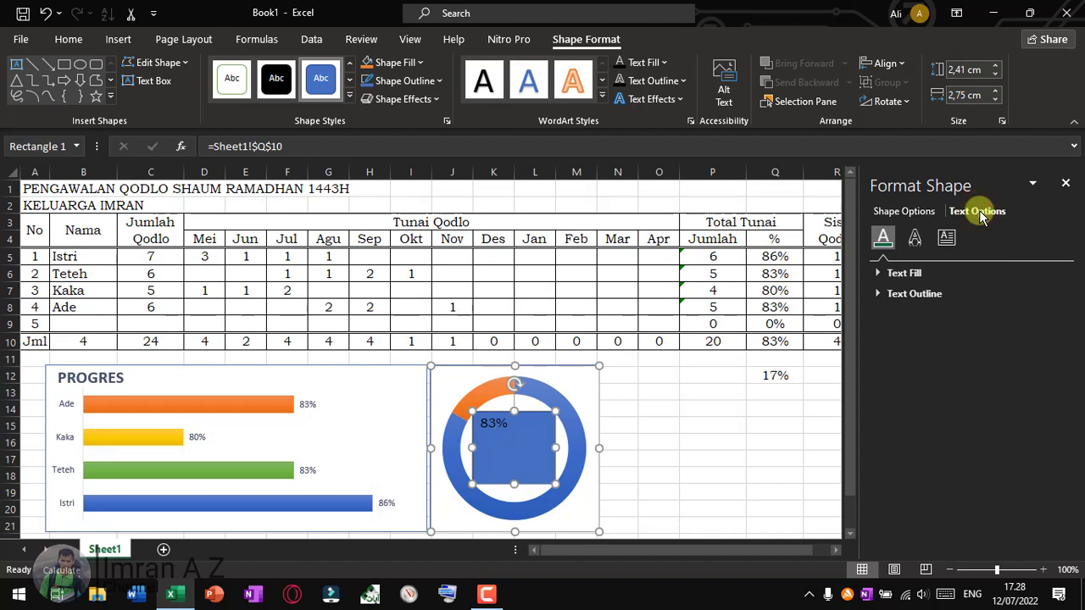
pyautogui.click(946, 239)
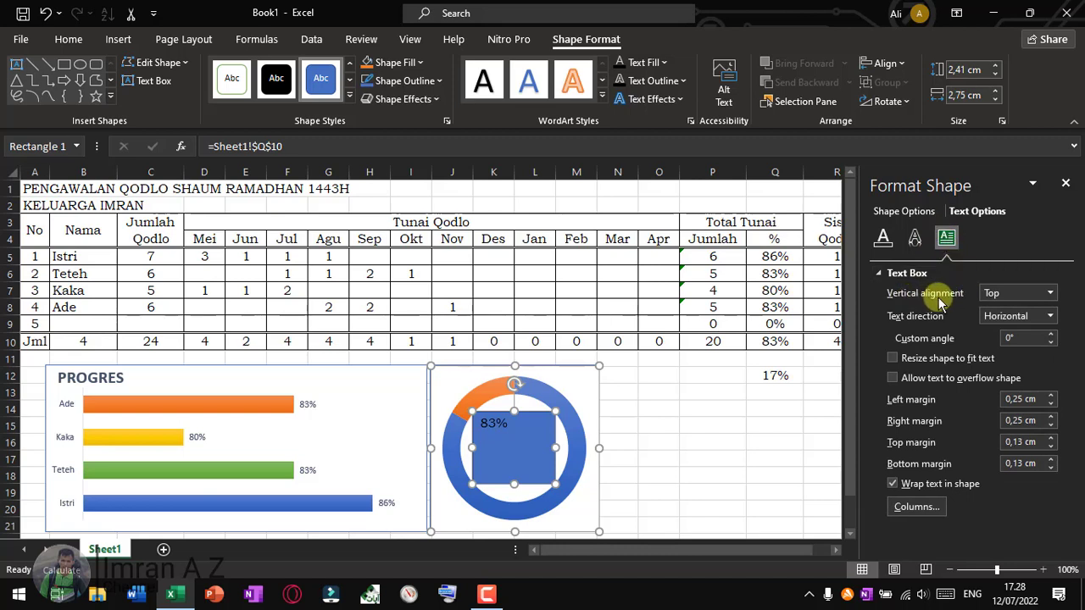
pyautogui.click(1049, 294)
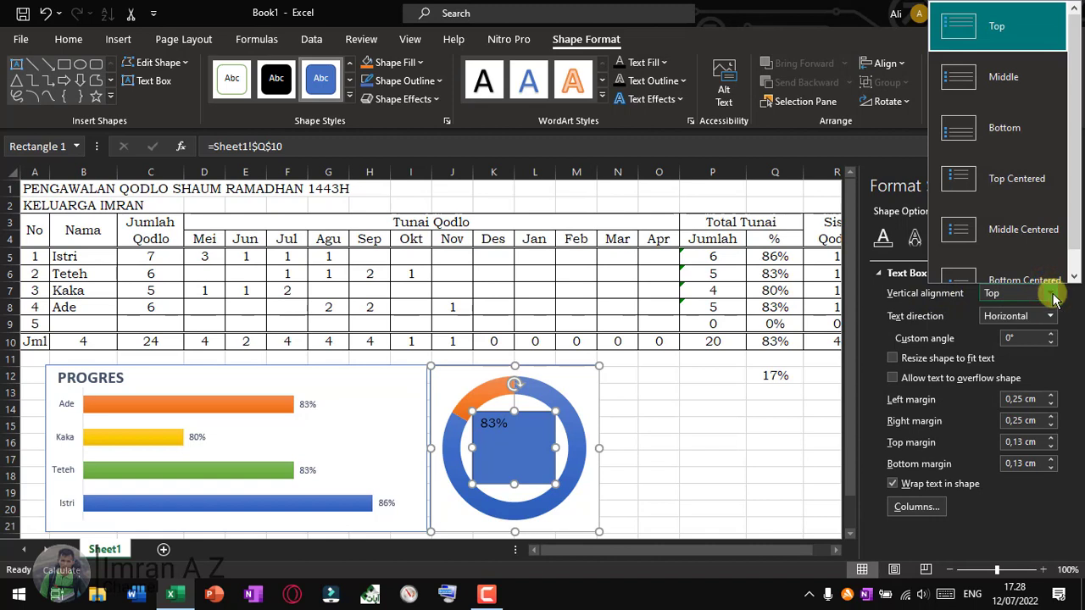
pyautogui.click(1022, 238)
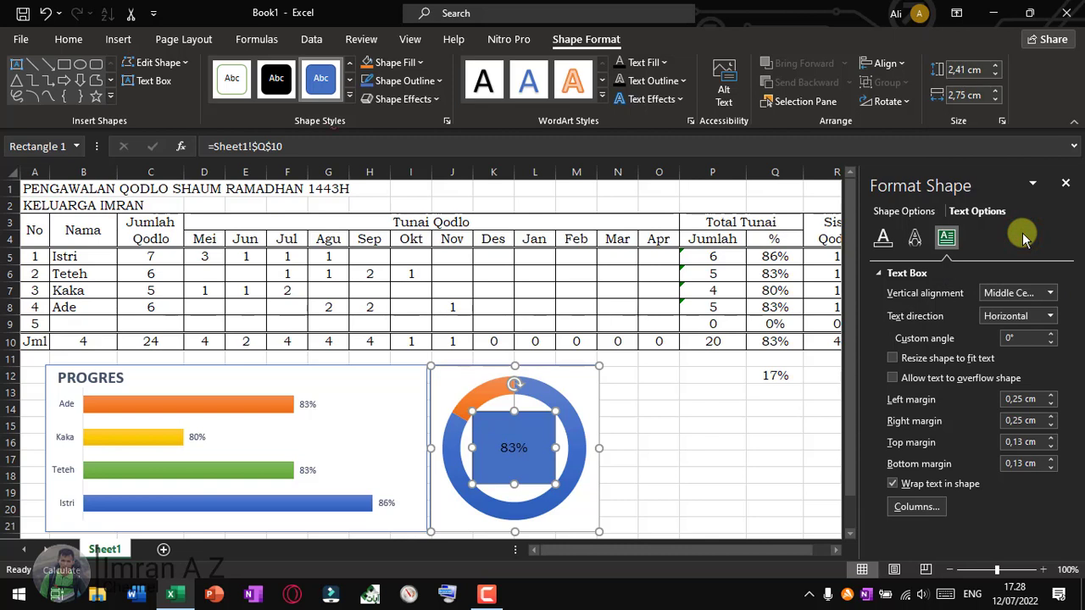
pyautogui.click(1066, 185)
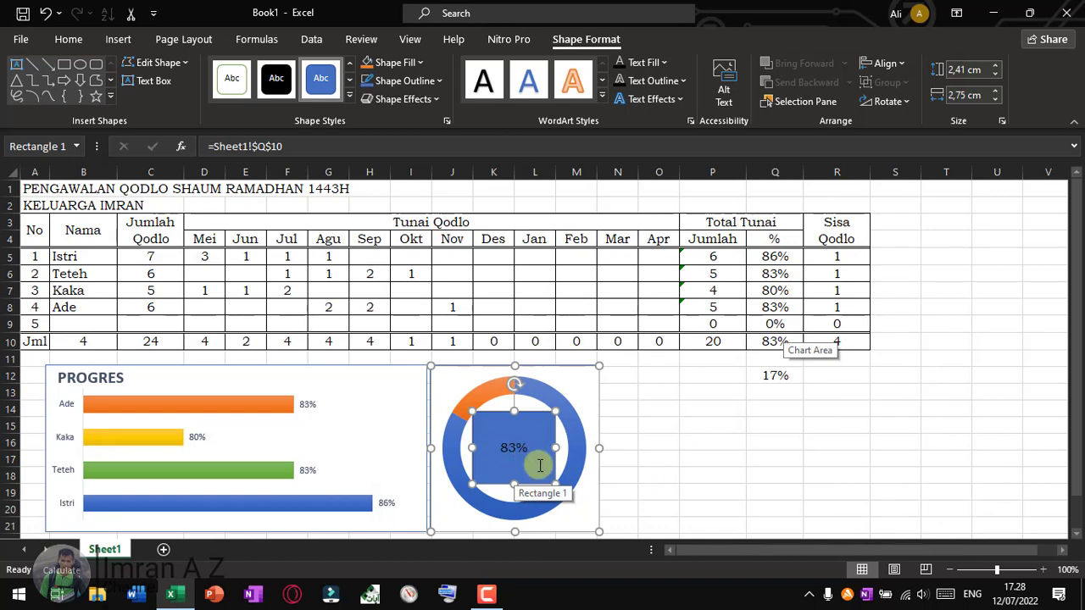
# Enlarge the percentage text in the rectangle to font size 20
pyautogui.click(70, 40)
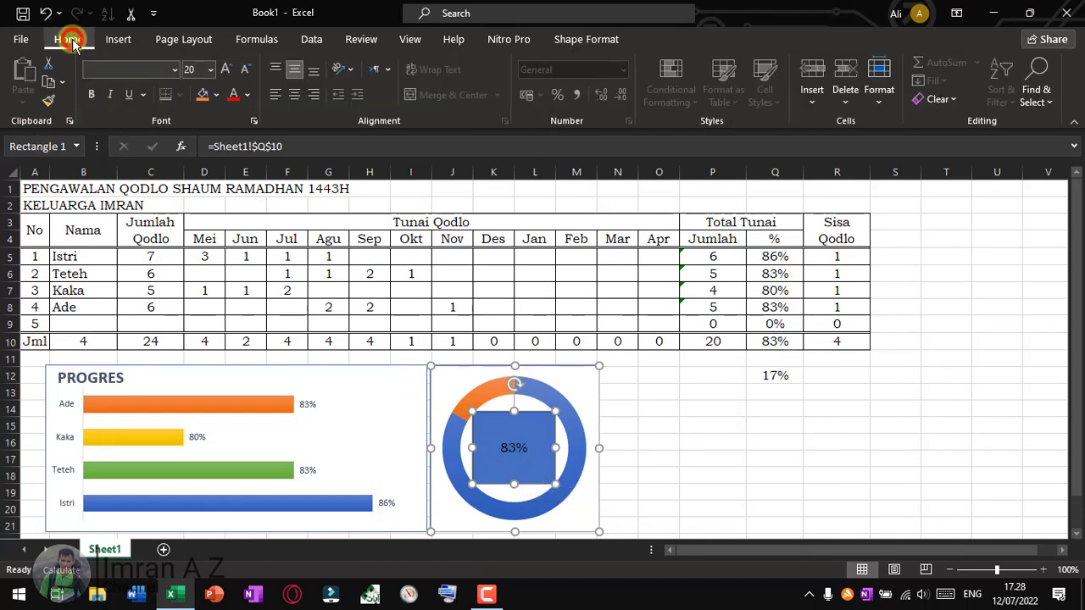
pyautogui.click(211, 69)
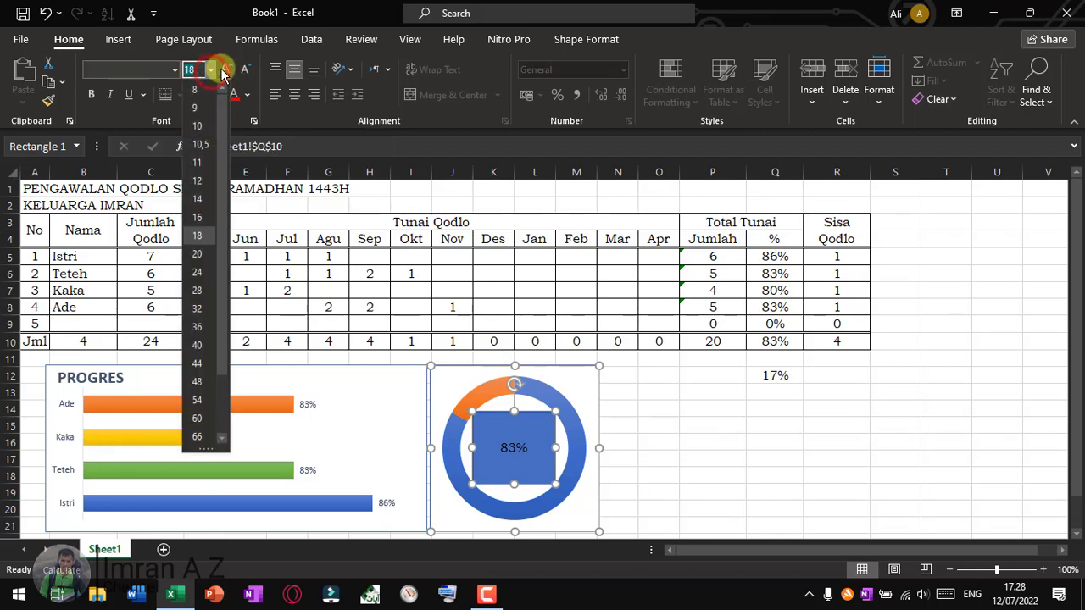
pyautogui.click(222, 74)
pyautogui.click(226, 70)
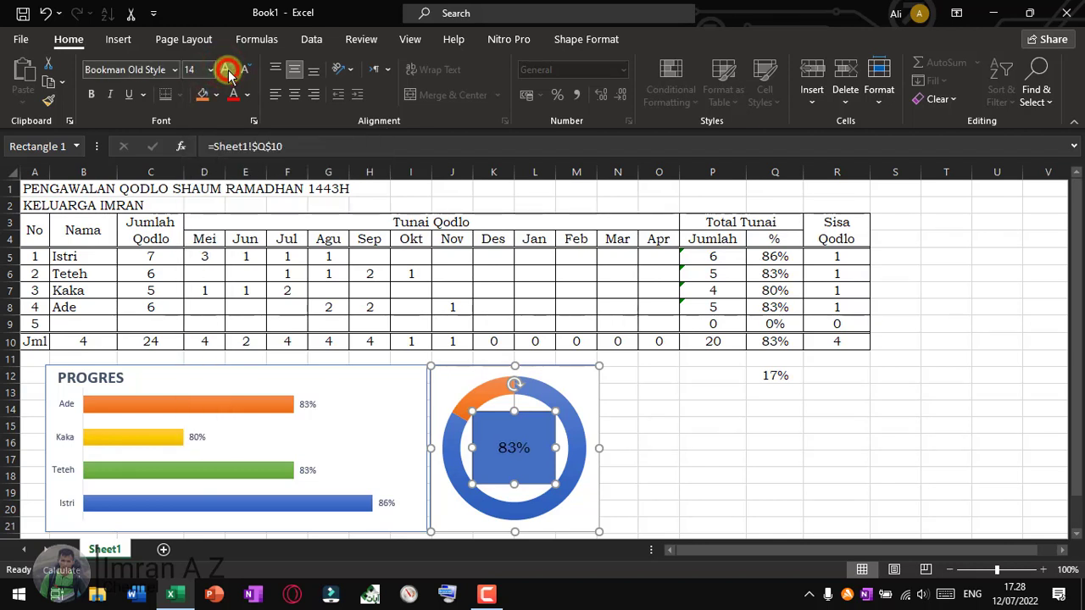
pyautogui.click(226, 70)
pyautogui.click(226, 70)
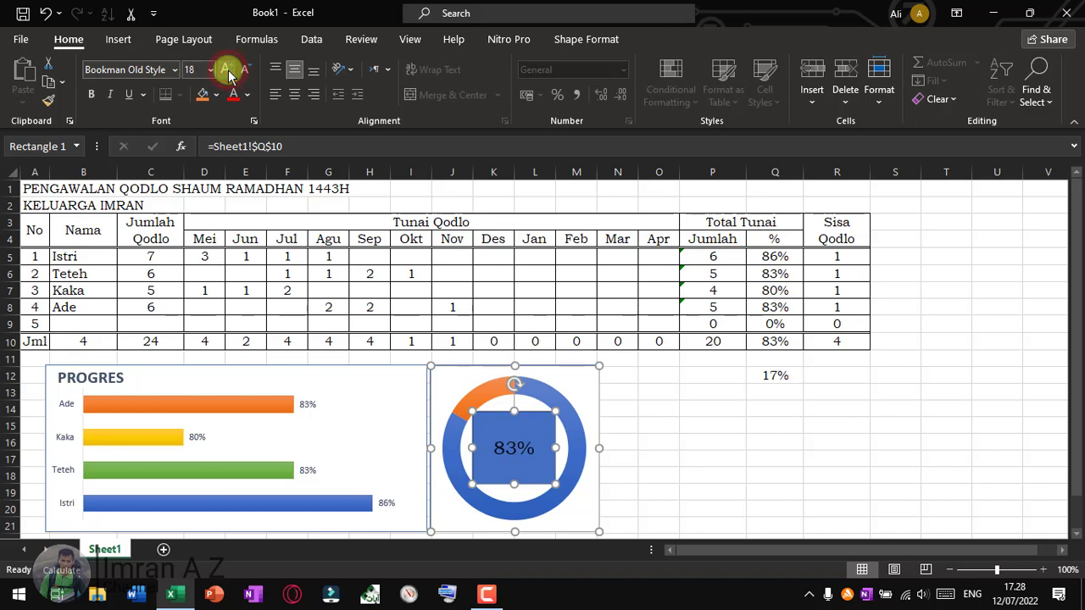
pyautogui.click(226, 70)
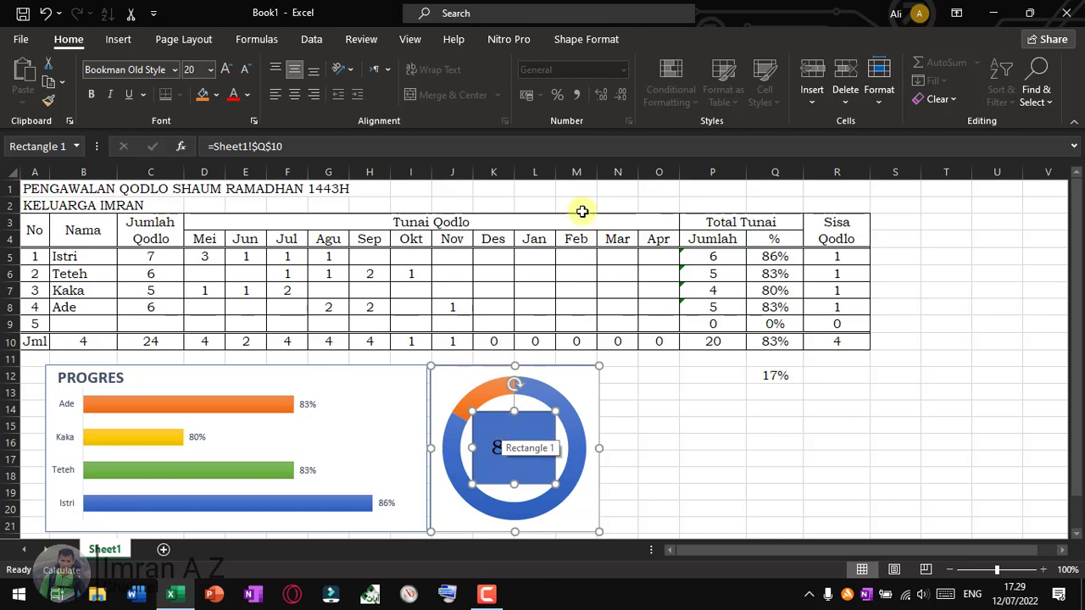
# Remove the fill and the outline from the rectangle in the doughnut's hole, then deselect it
pyautogui.click(594, 40)
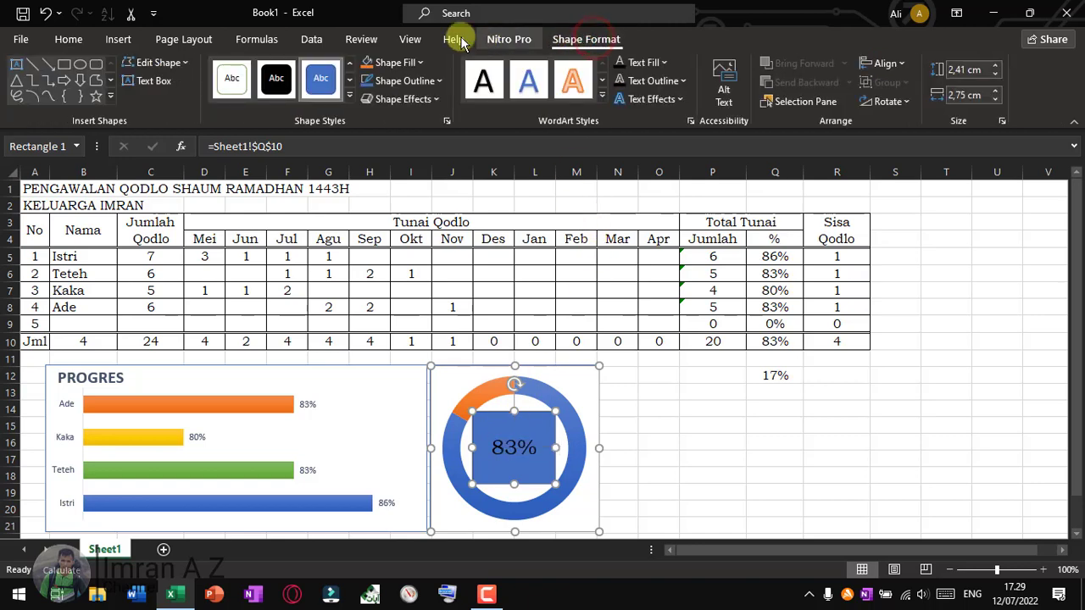
pyautogui.click(405, 66)
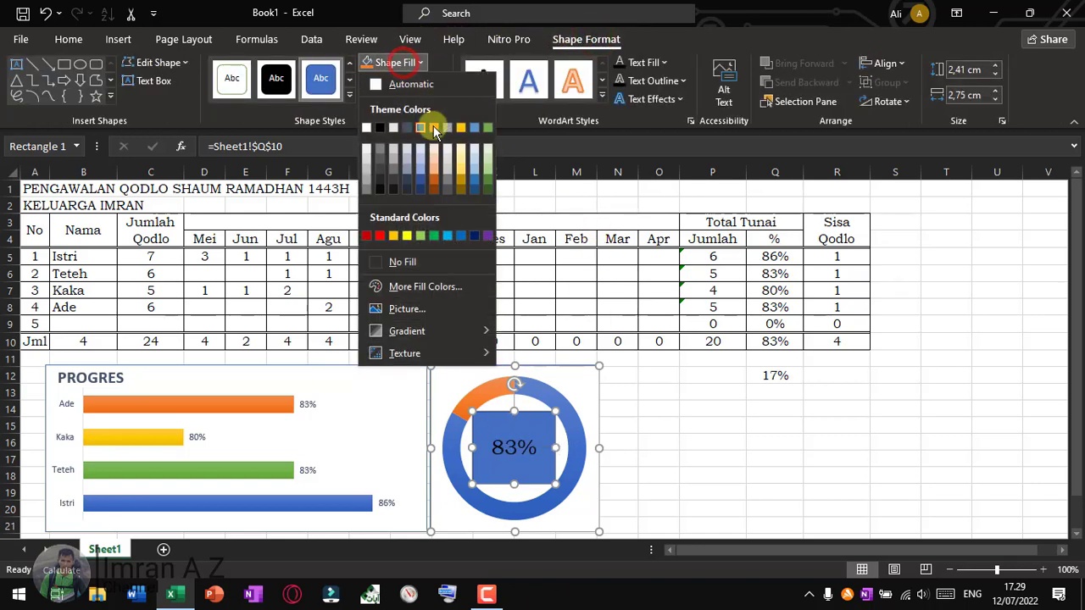
pyautogui.click(433, 269)
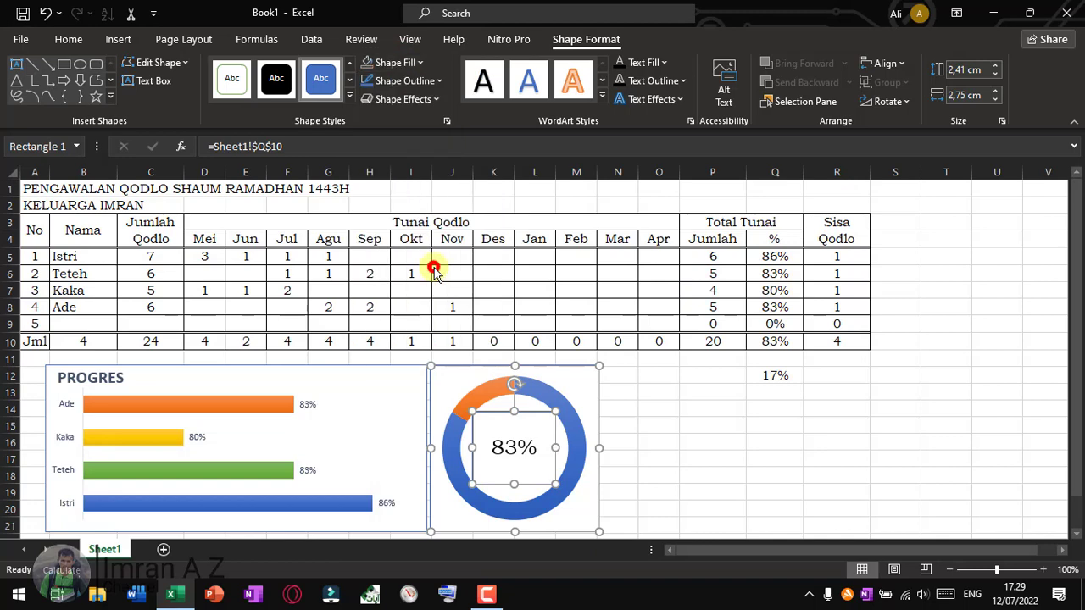
pyautogui.click(424, 80)
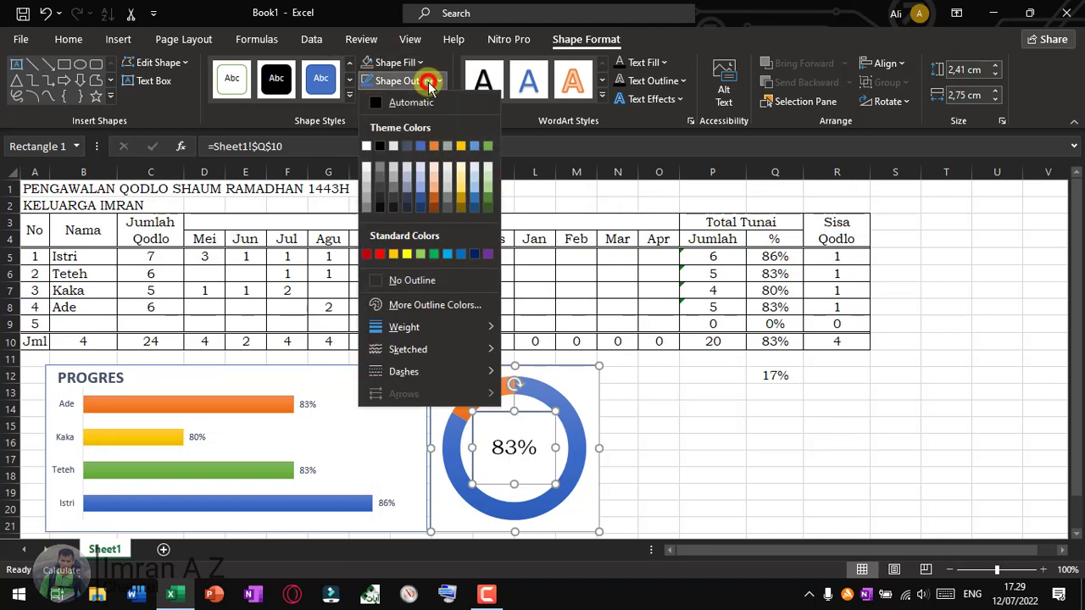
pyautogui.click(433, 286)
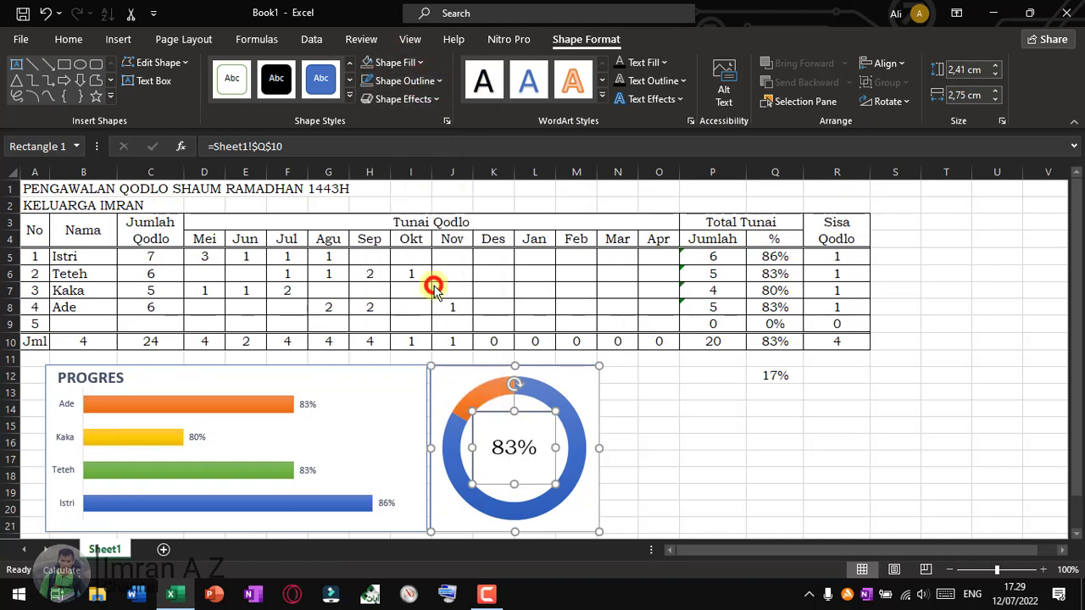
pyautogui.click(640, 463)
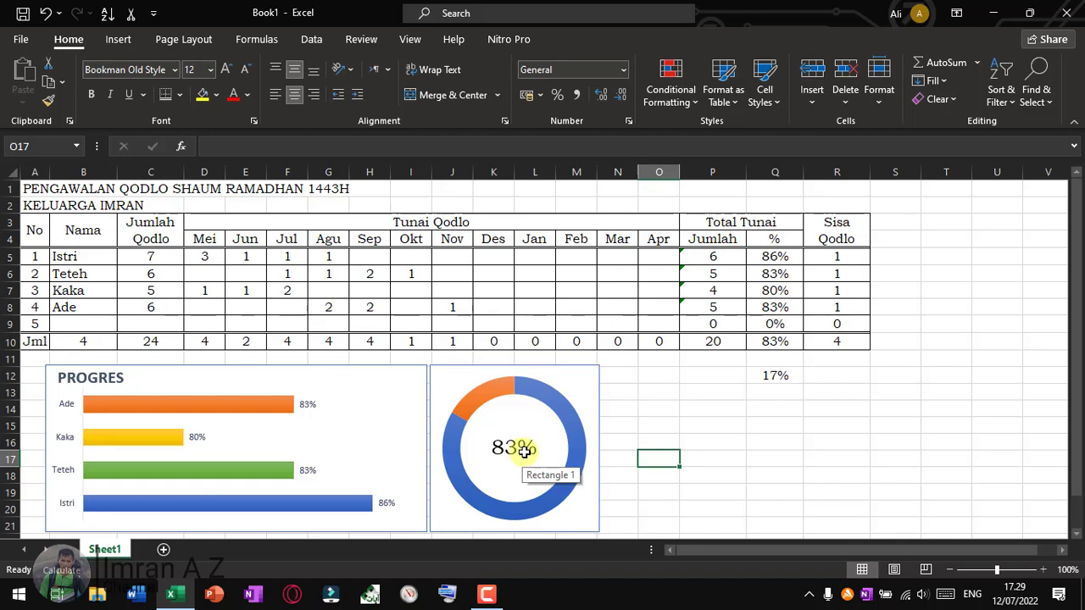
# Set only the doughnut's orange remainder segment to No Fill and deselect the chart
pyautogui.click(485, 391)
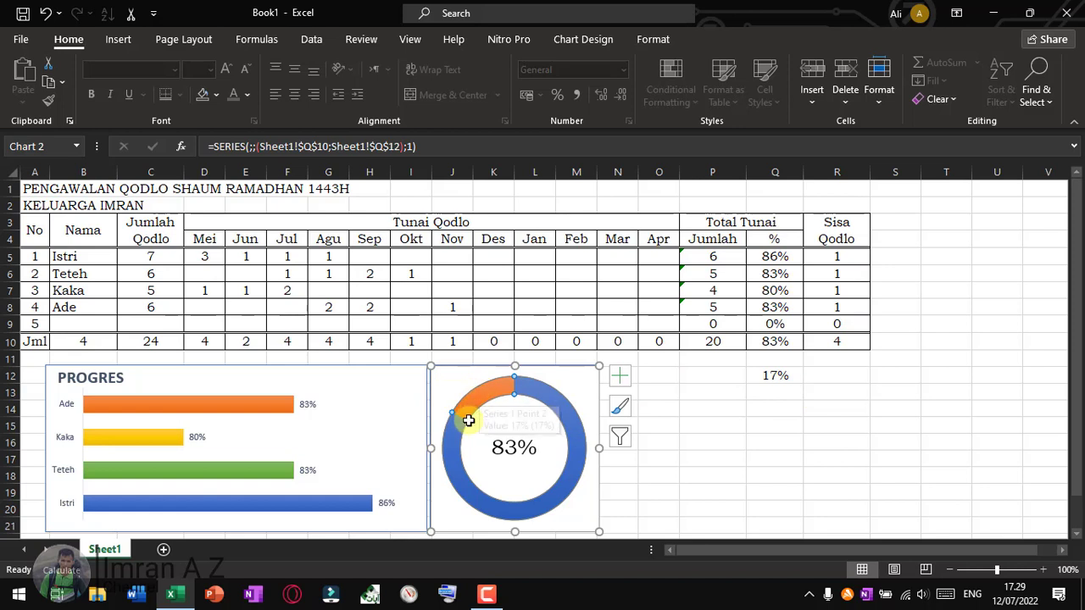
pyautogui.moveTo(464, 423)
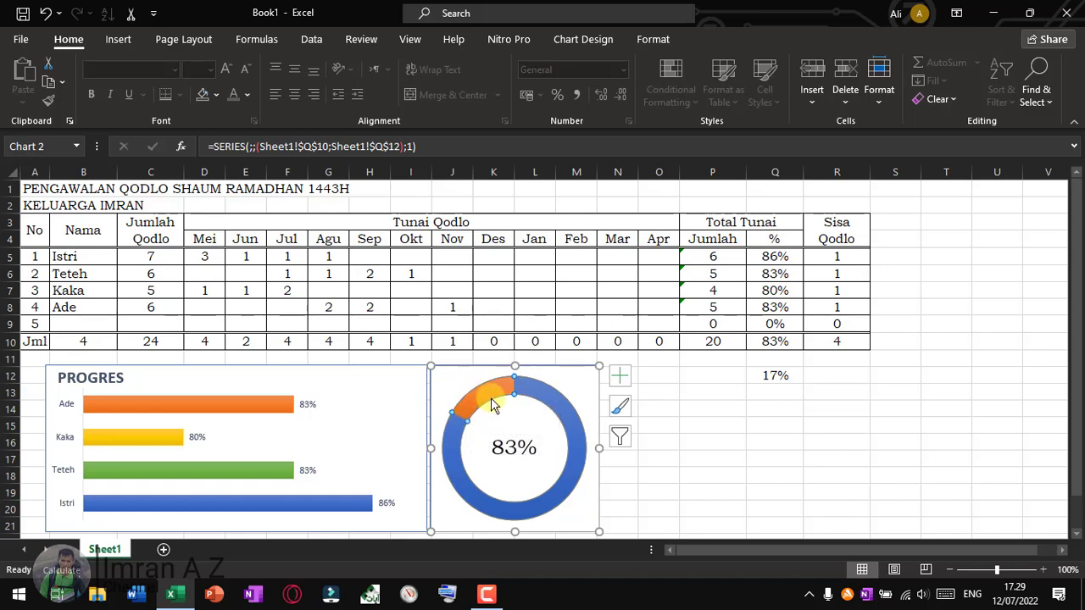
pyautogui.click(444, 375)
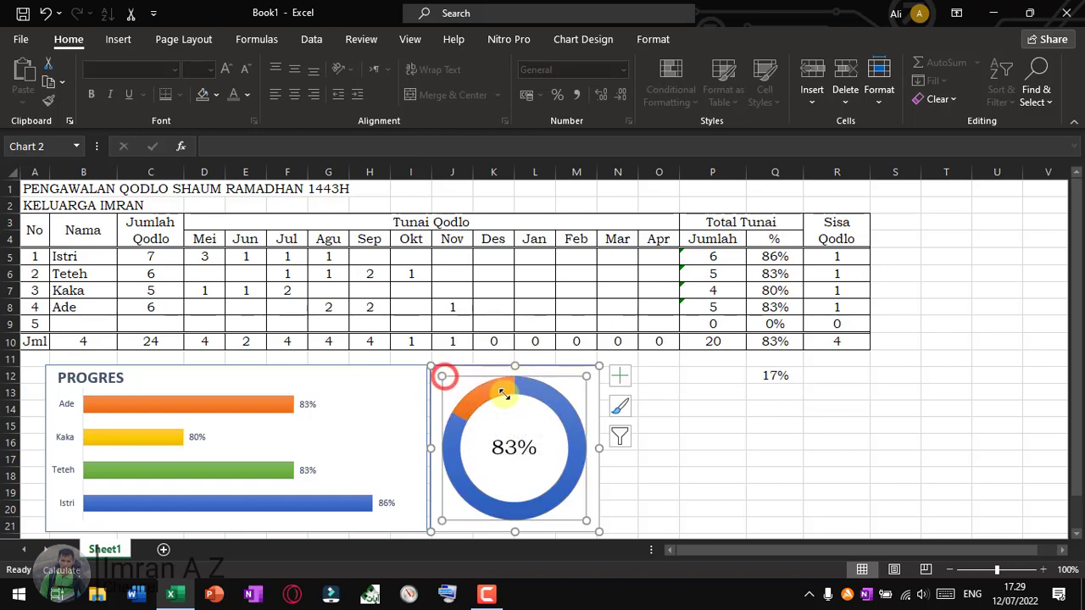
pyautogui.click(435, 404)
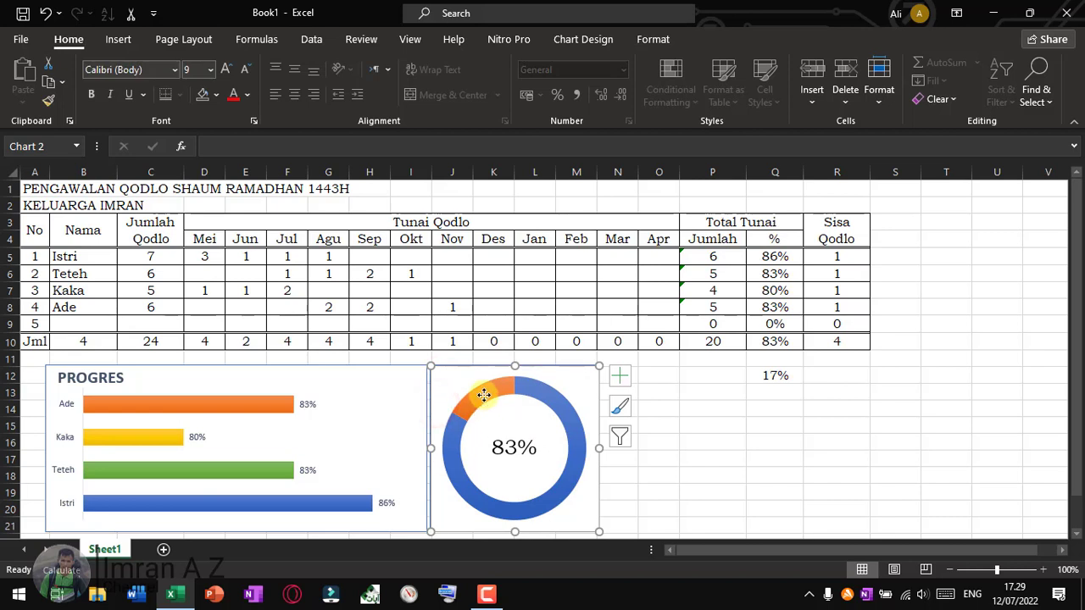
pyautogui.moveTo(478, 391)
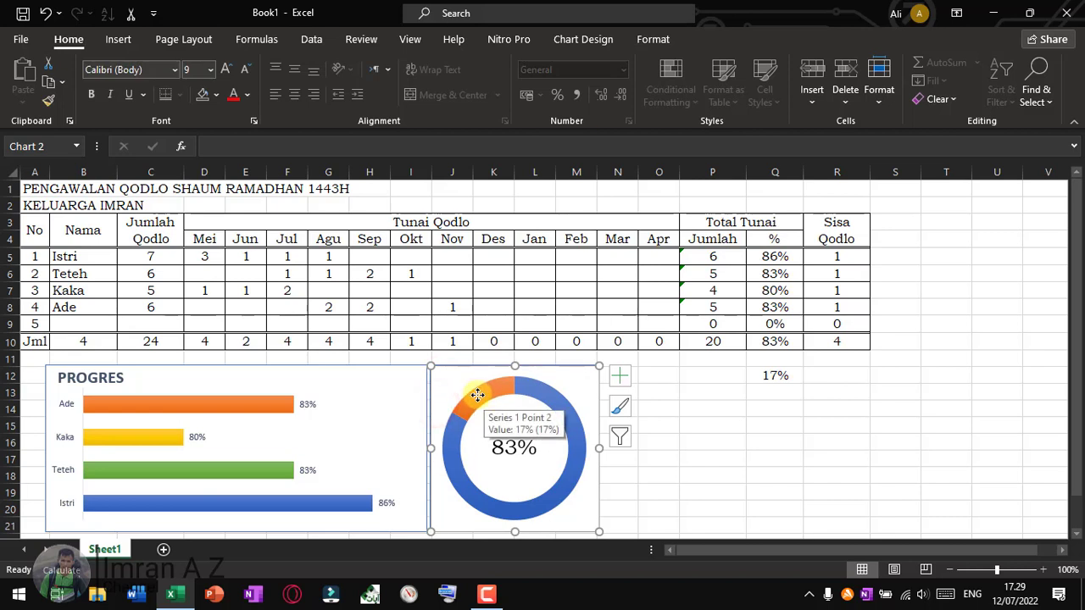
pyautogui.click(478, 394)
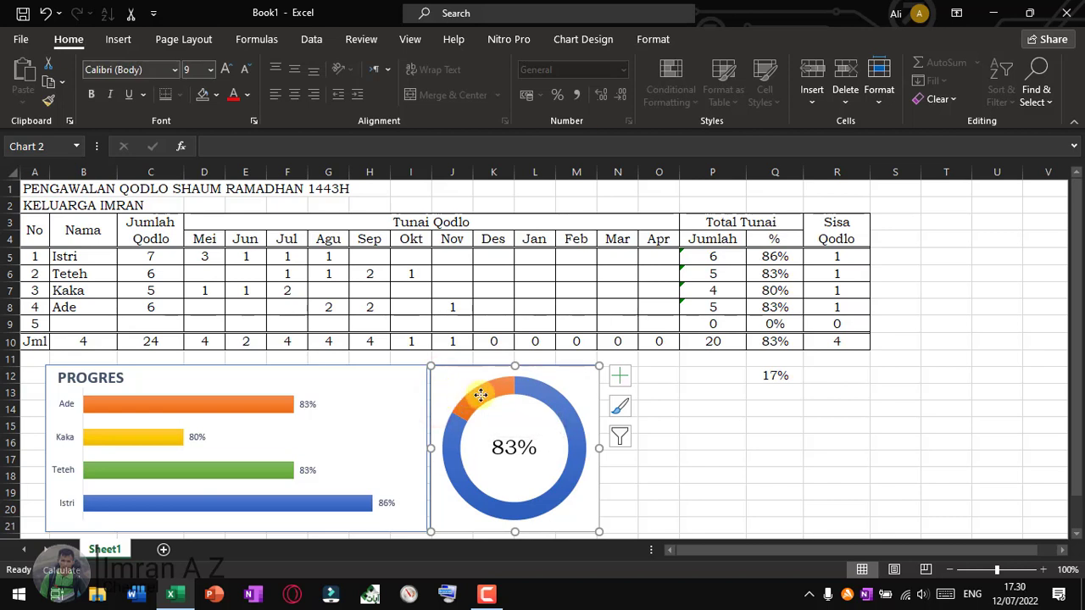
pyautogui.click(479, 395)
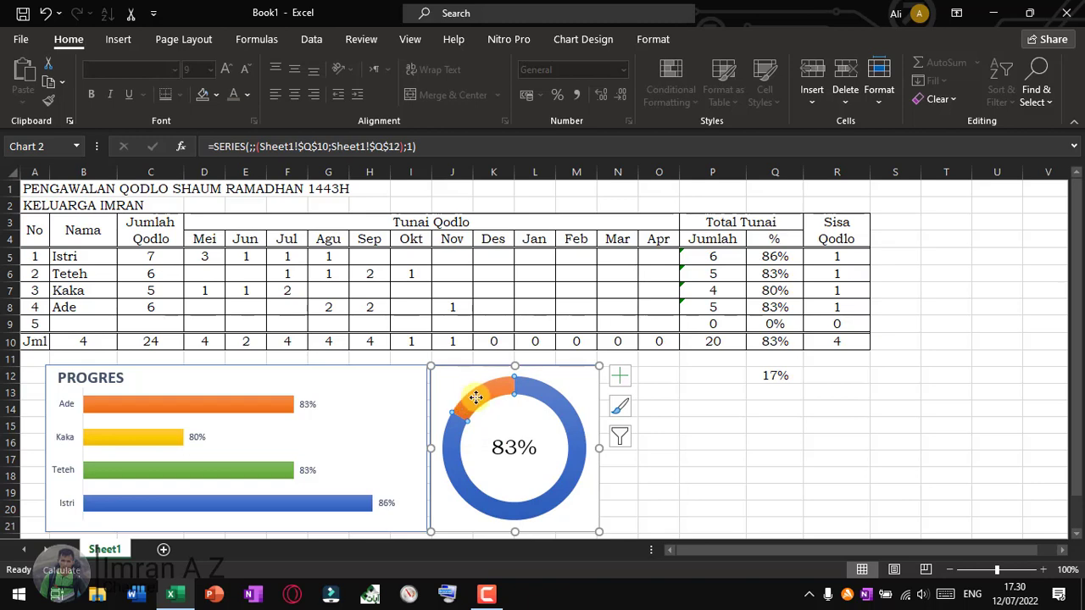
pyautogui.click(648, 40)
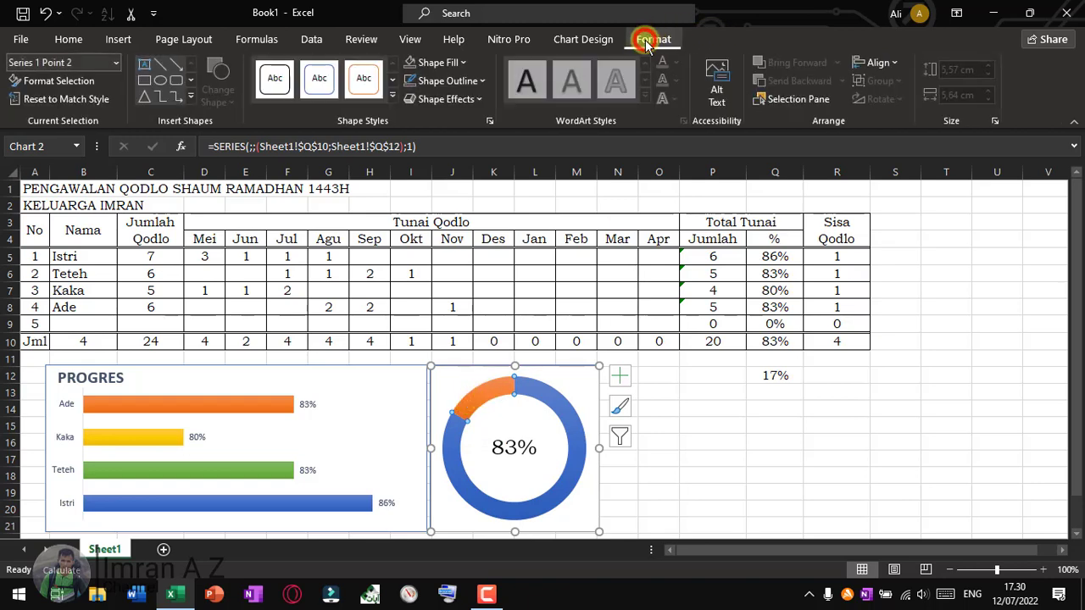
pyautogui.click(447, 66)
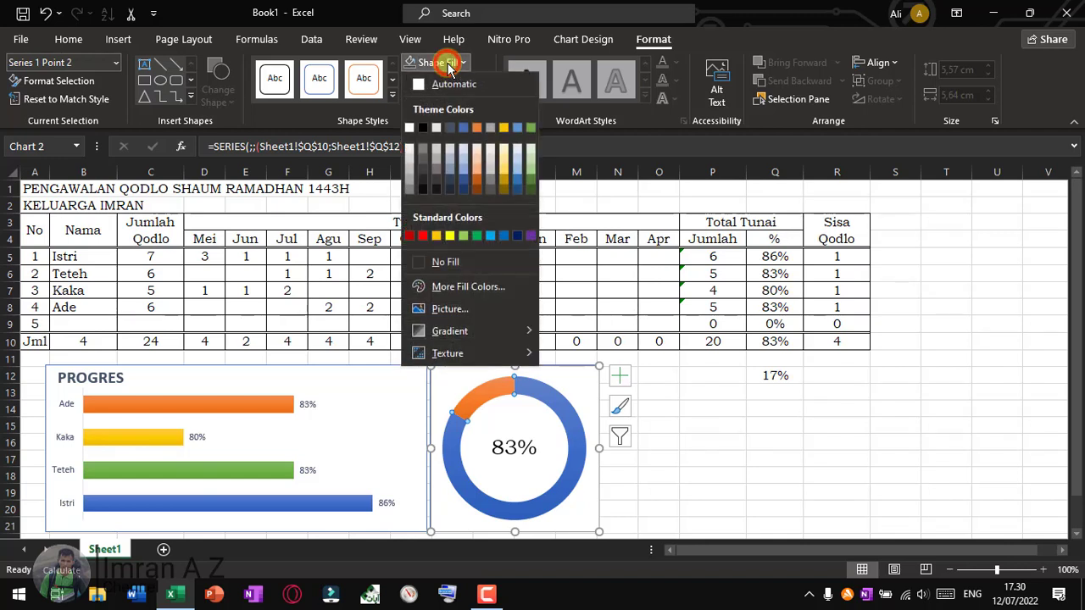
pyautogui.click(447, 262)
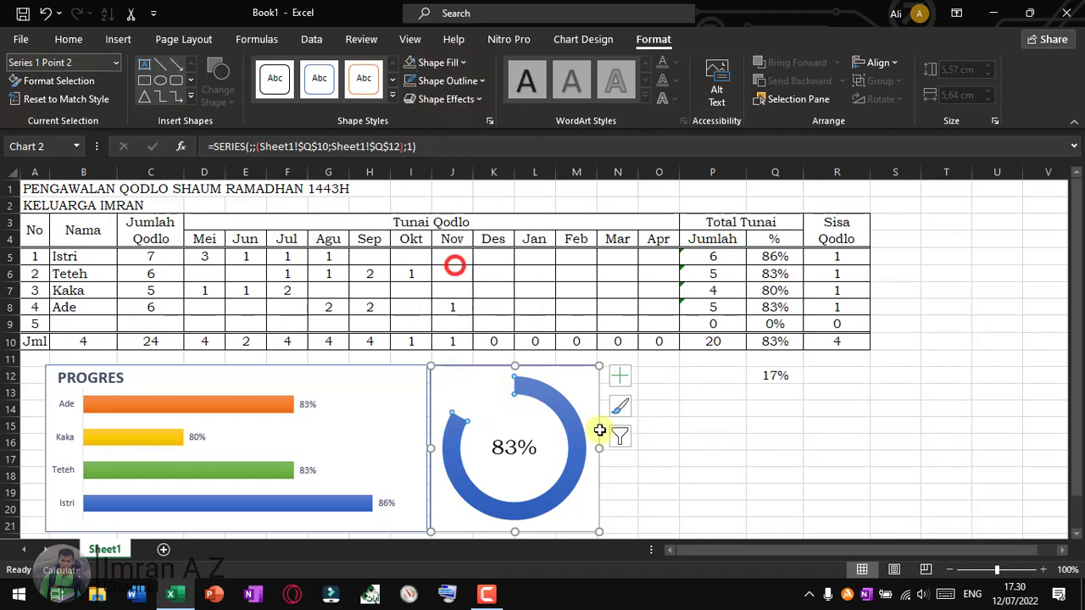
pyautogui.click(572, 376)
pyautogui.click(595, 414)
pyautogui.click(635, 472)
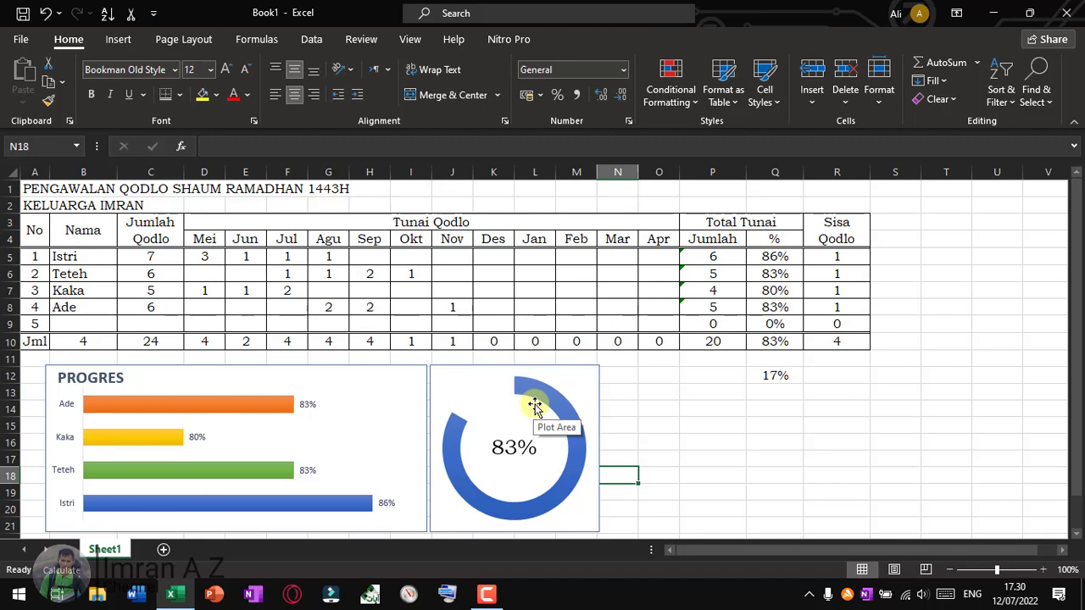
pyautogui.click(686, 403)
pyautogui.click(642, 385)
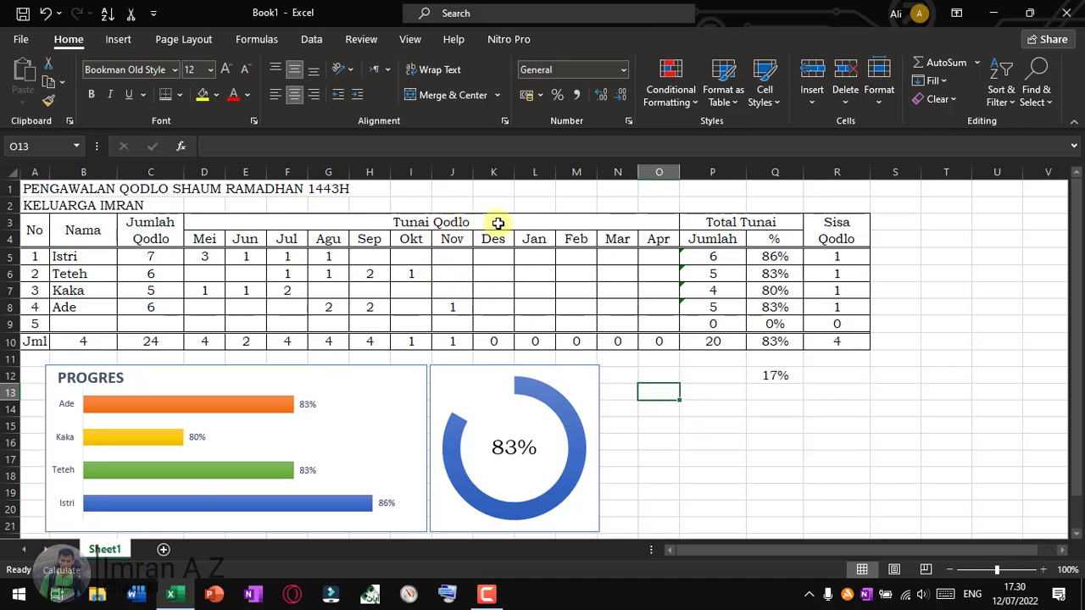
pyautogui.click(683, 436)
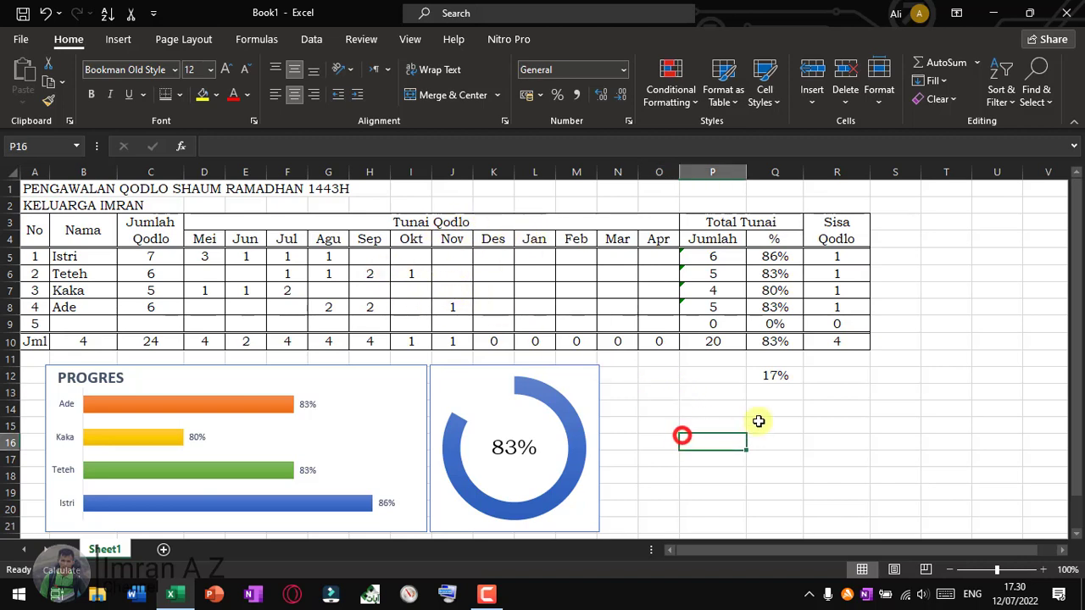
pyautogui.click(648, 374)
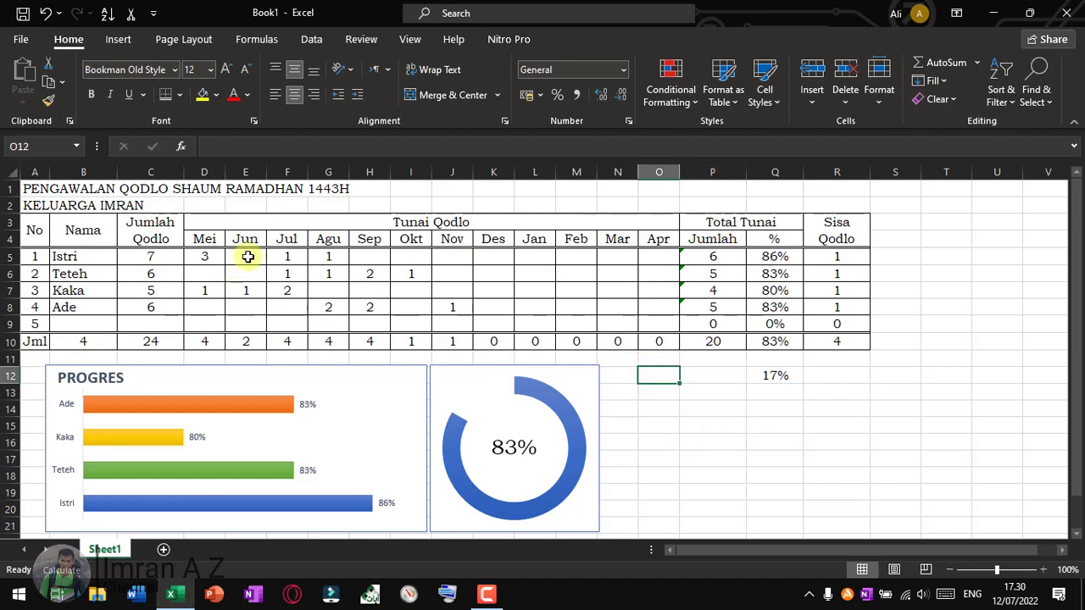
# Insert a 2-D line chart plotting the monthly totals D10:O10 against the months D4:O4 and apply the fifth chart style
pyautogui.click(204, 240)
pyautogui.moveTo(215, 240); pyautogui.dragTo(650, 237)
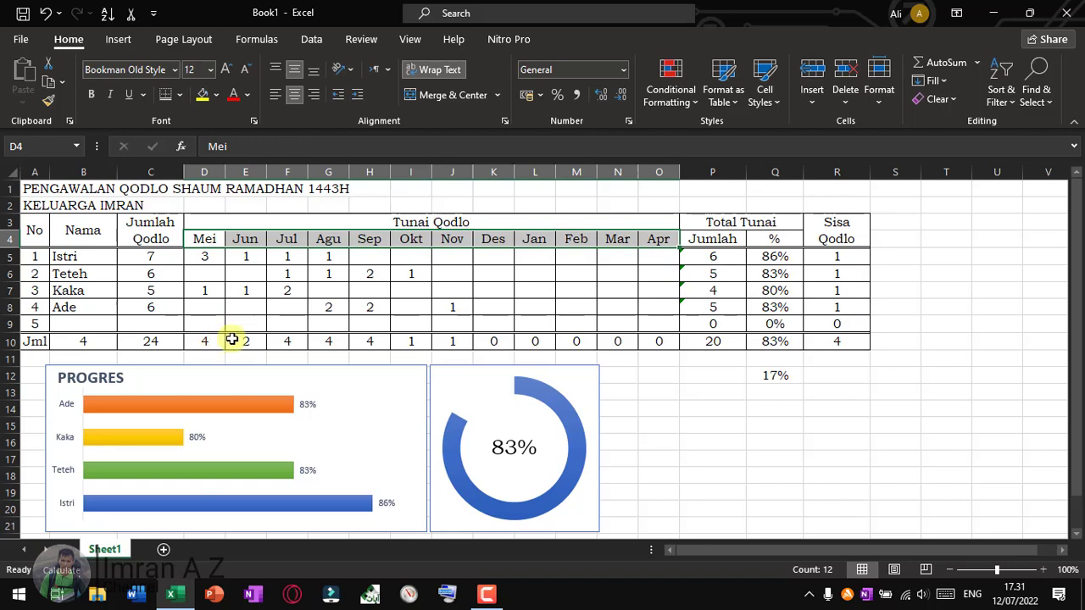
pyautogui.moveTo(205, 342); pyautogui.dragTo(653, 342)
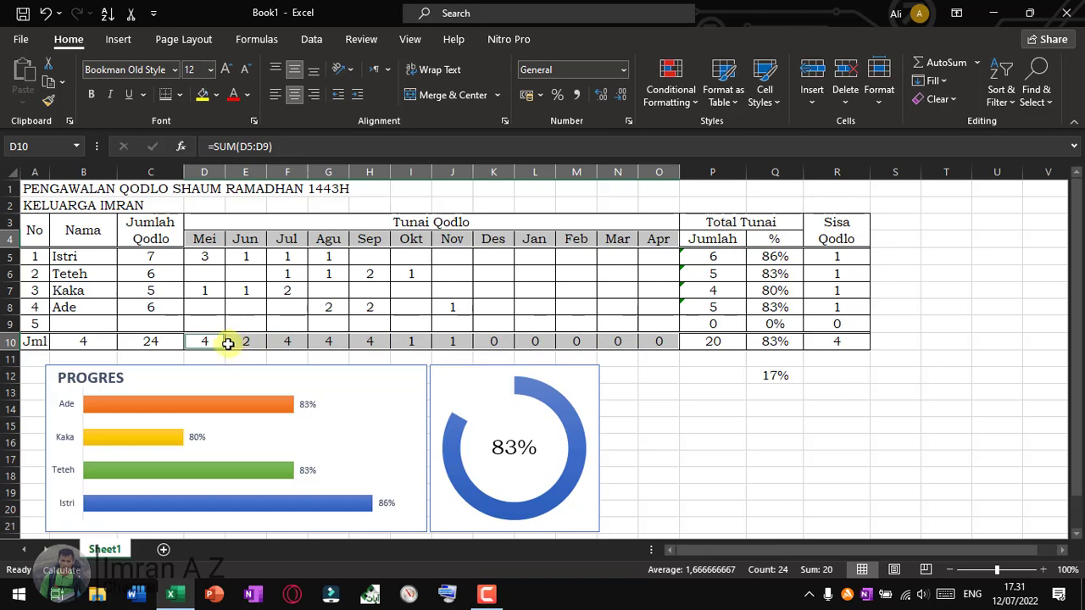
pyautogui.click(120, 40)
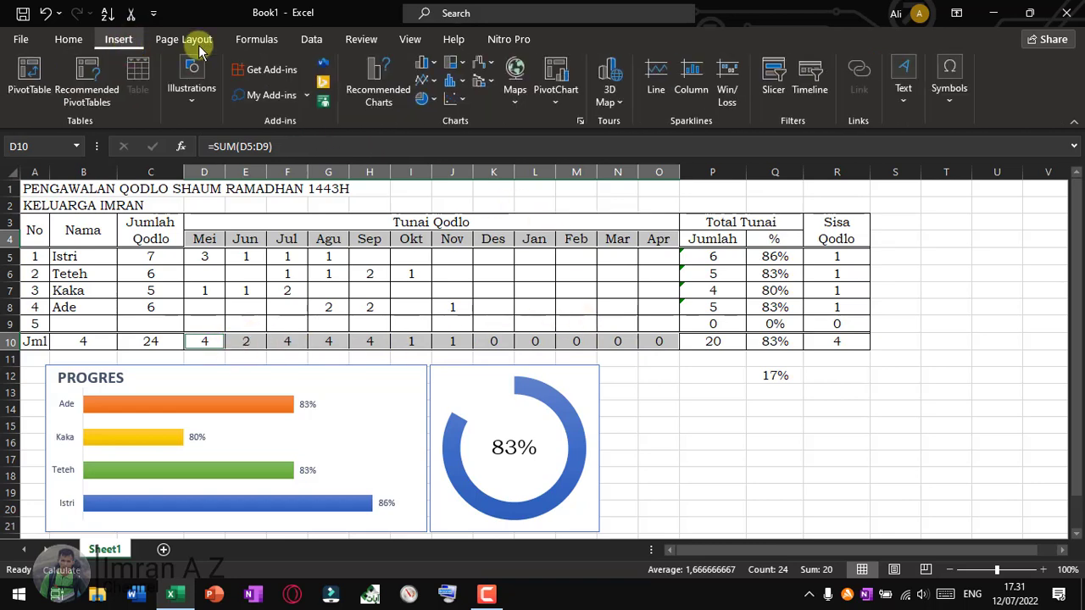
pyautogui.click(433, 83)
pyautogui.click(434, 82)
pyautogui.click(434, 82)
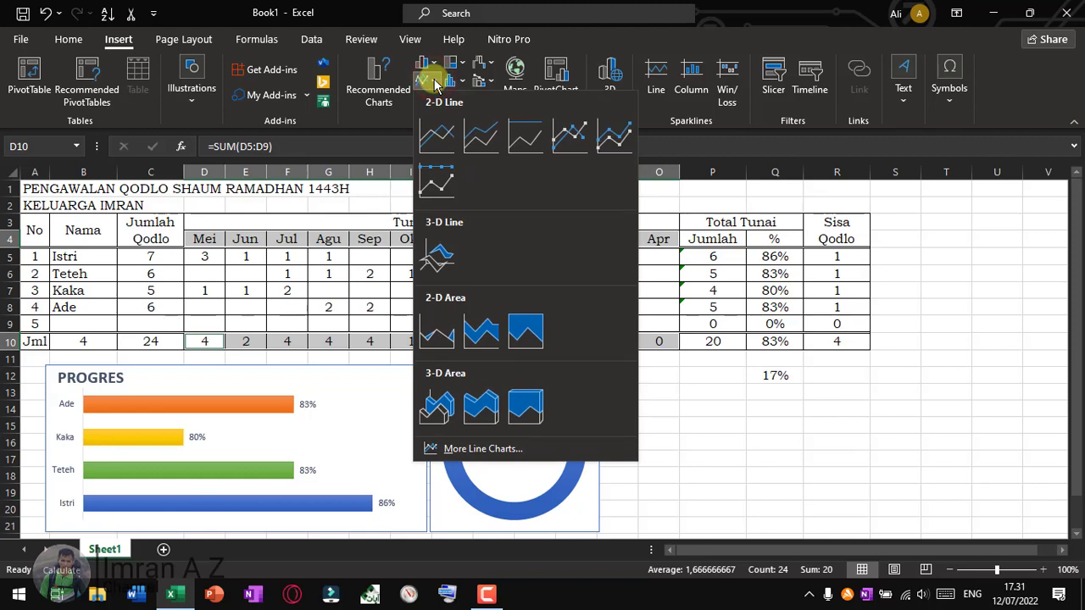
pyautogui.click(439, 138)
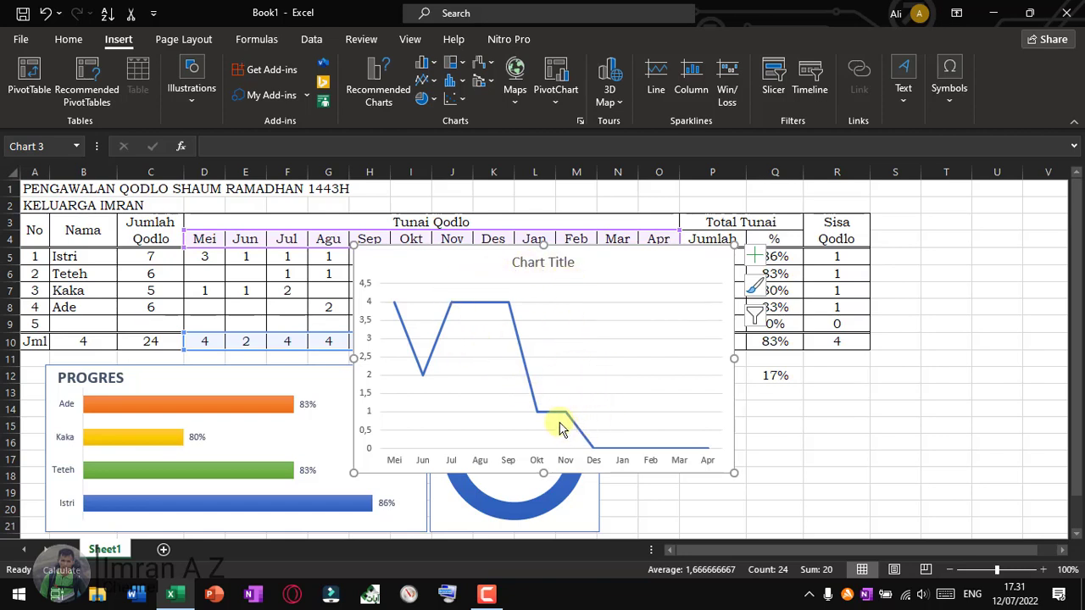
pyautogui.click(442, 262)
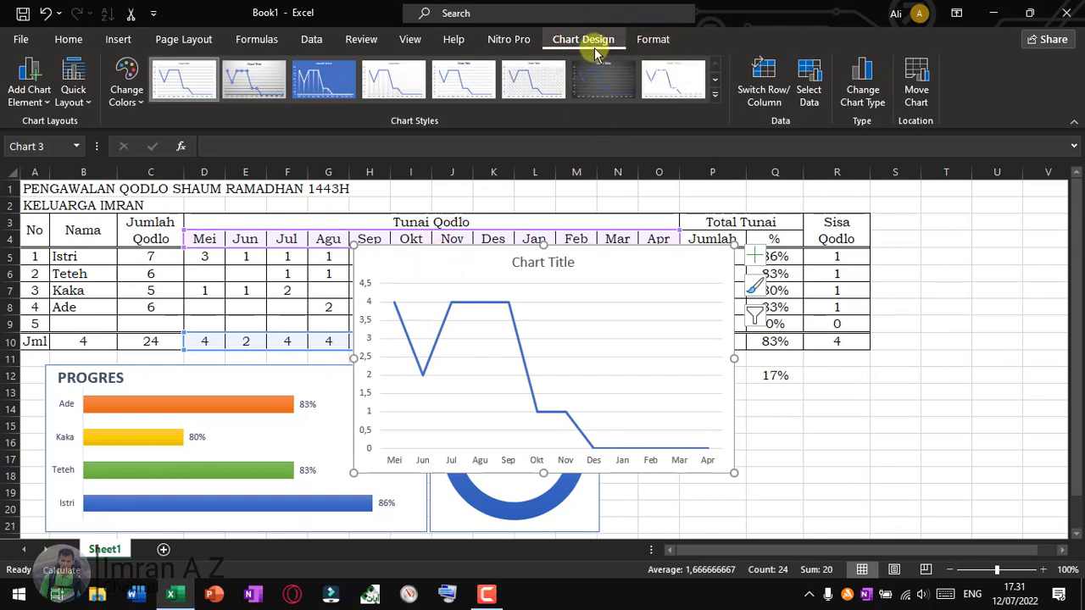
pyautogui.click(472, 83)
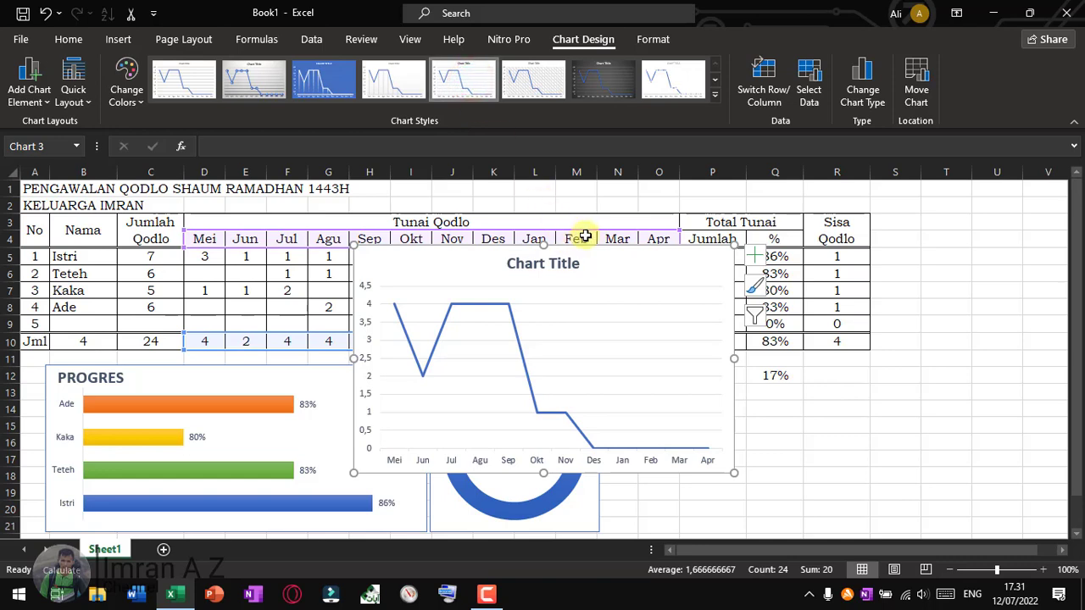
# Move the line chart directly beside the doughnut chart and resize it to about 5.6 cm high and 11.25 cm wide
pyautogui.moveTo(382, 267); pyautogui.dragTo(649, 293)
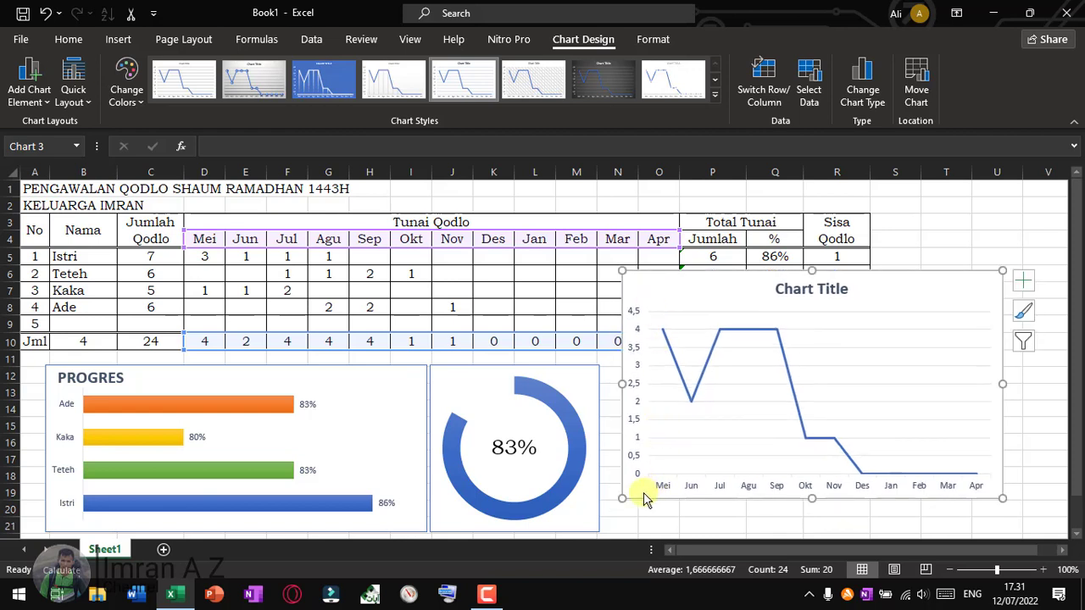
pyautogui.moveTo(637, 500); pyautogui.dragTo(616, 525)
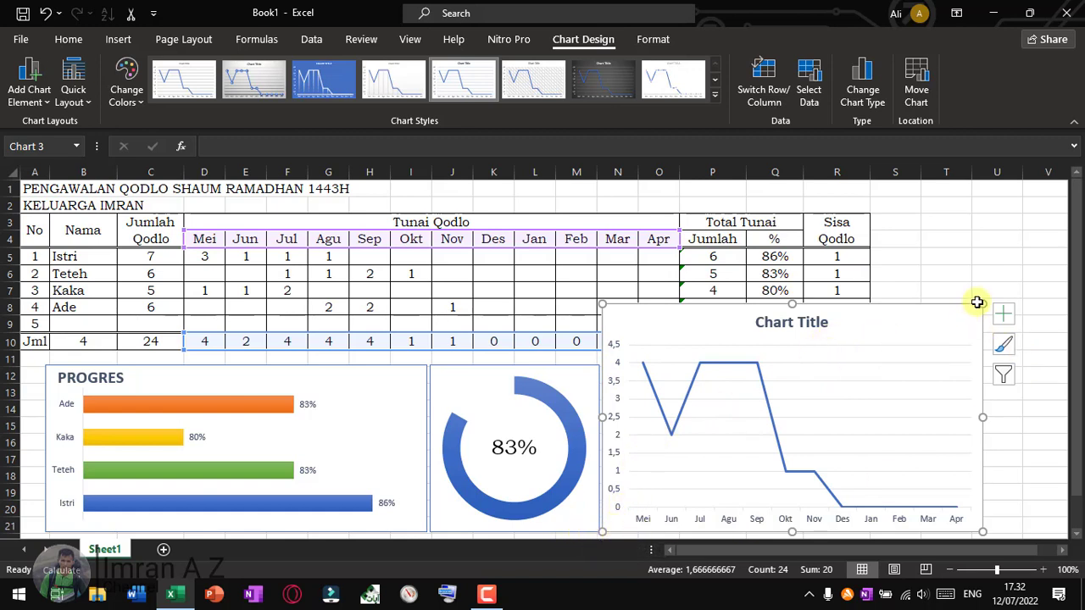
pyautogui.moveTo(983, 303); pyautogui.dragTo(939, 364)
pyautogui.press('Escape')
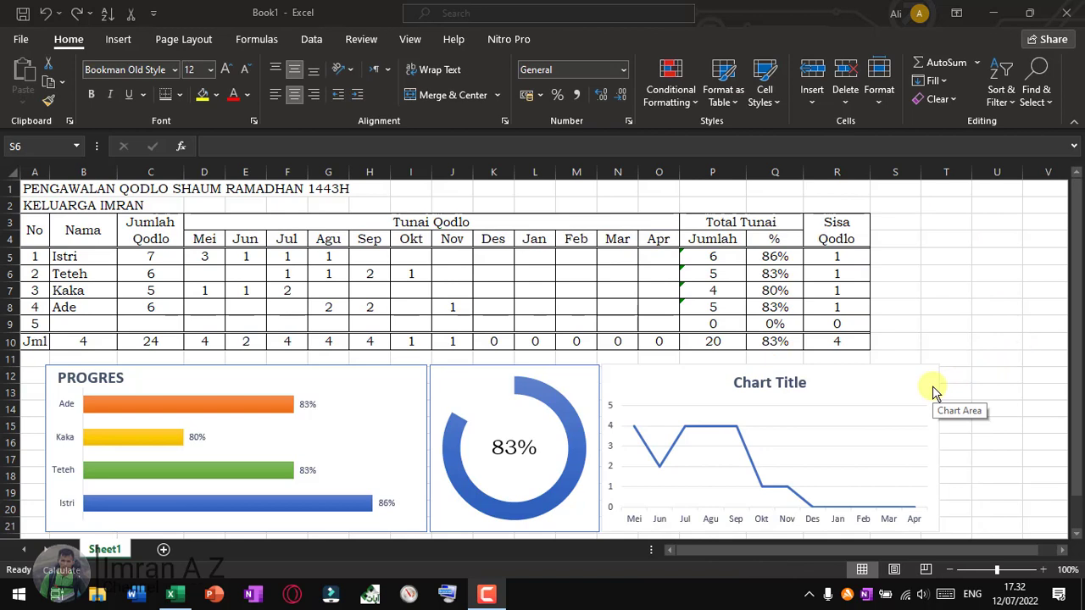
# Delete the title from the line chart
pyautogui.click(747, 388)
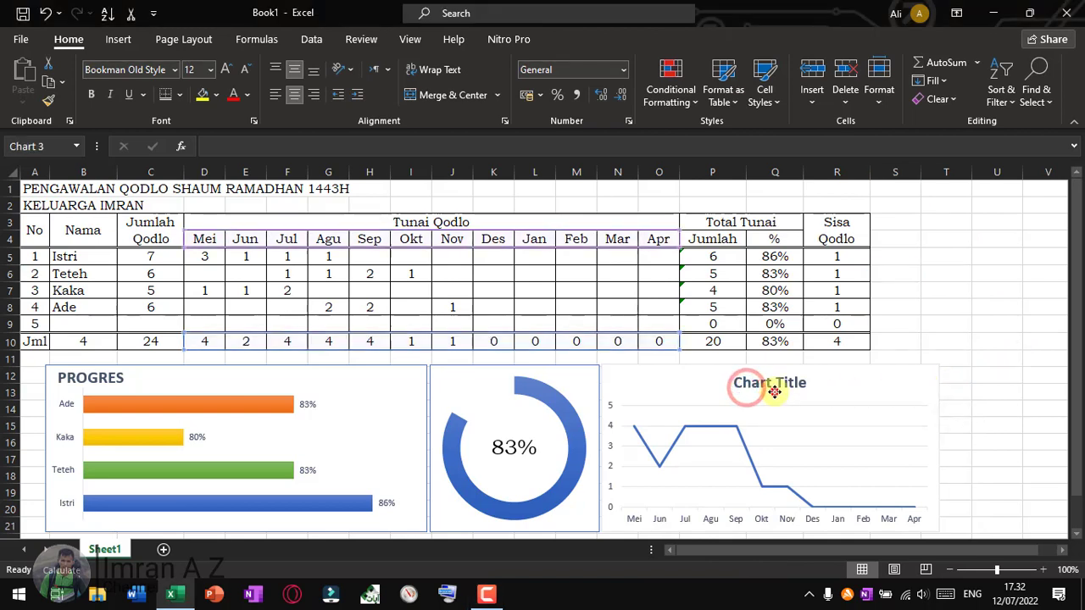
pyautogui.click(773, 391)
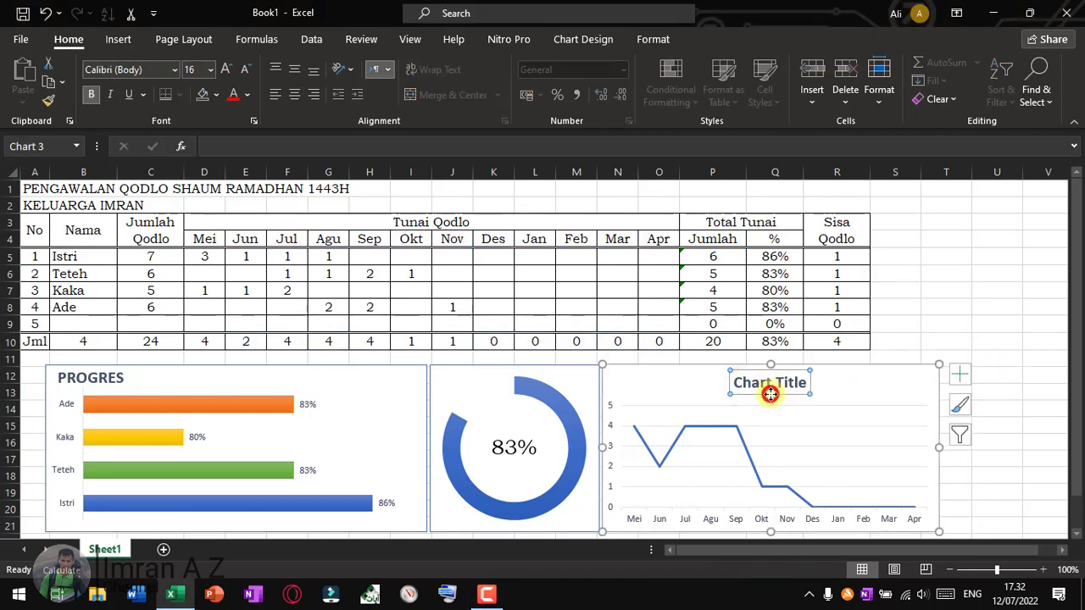
pyautogui.press('Delete')
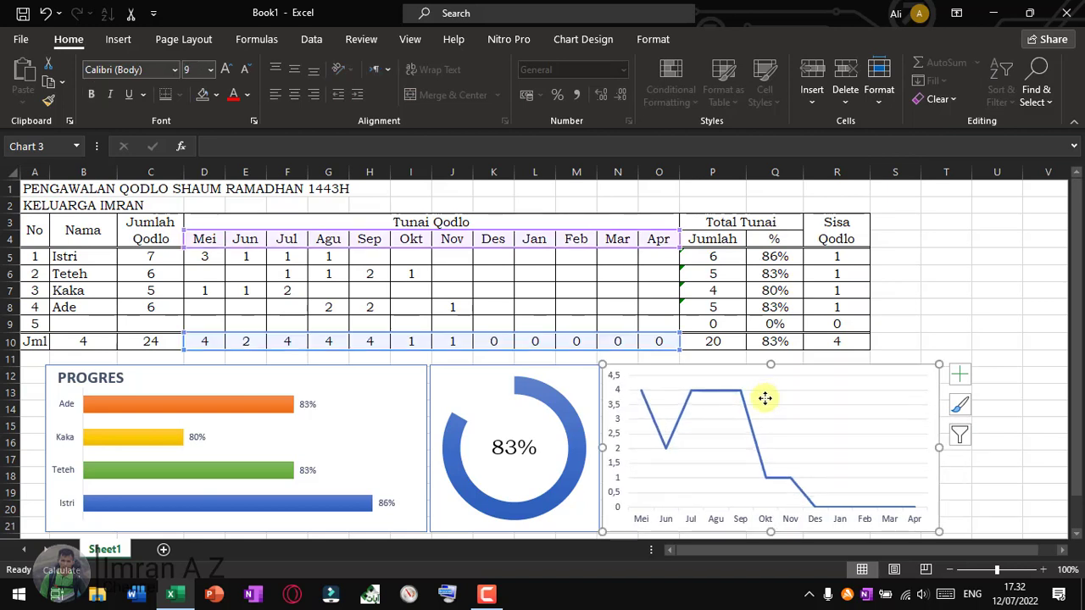
# Delete the line chart's vertical value axis and its horizontal gridlines
pyautogui.click(618, 409)
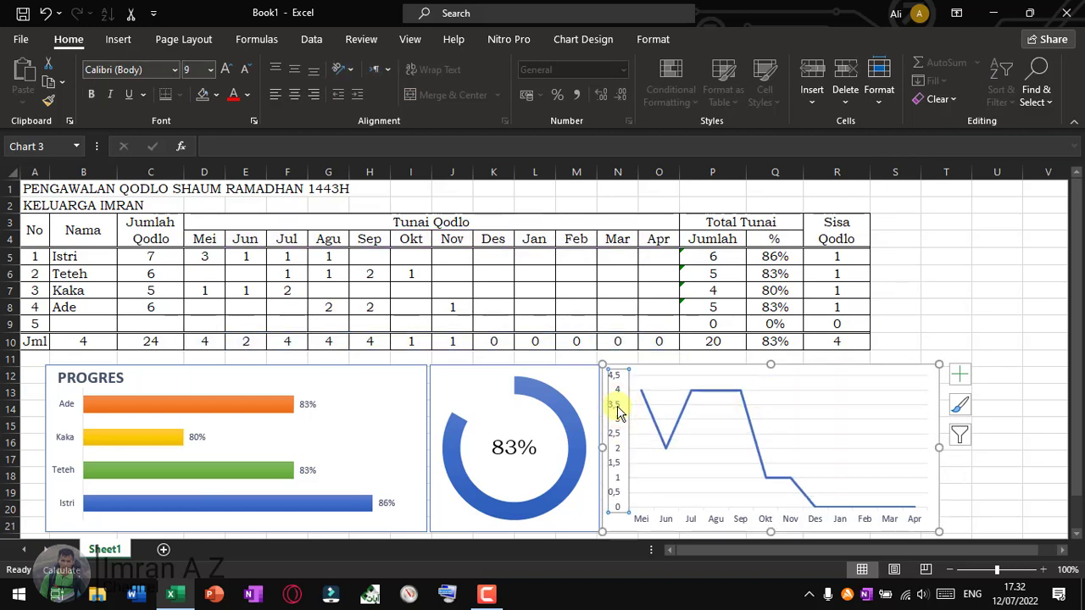
pyautogui.press('Delete')
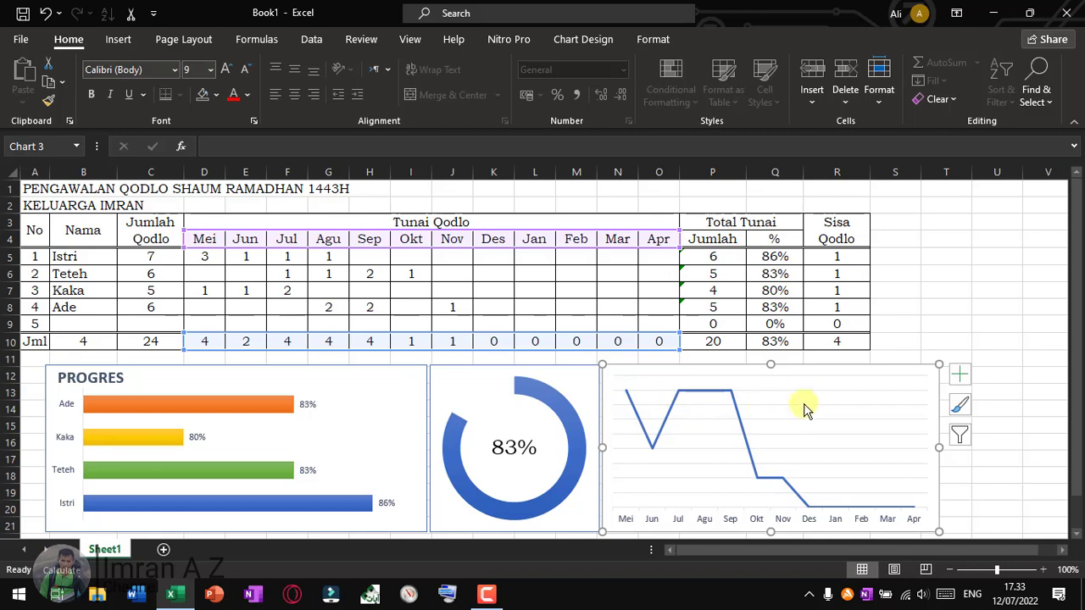
pyautogui.click(829, 396)
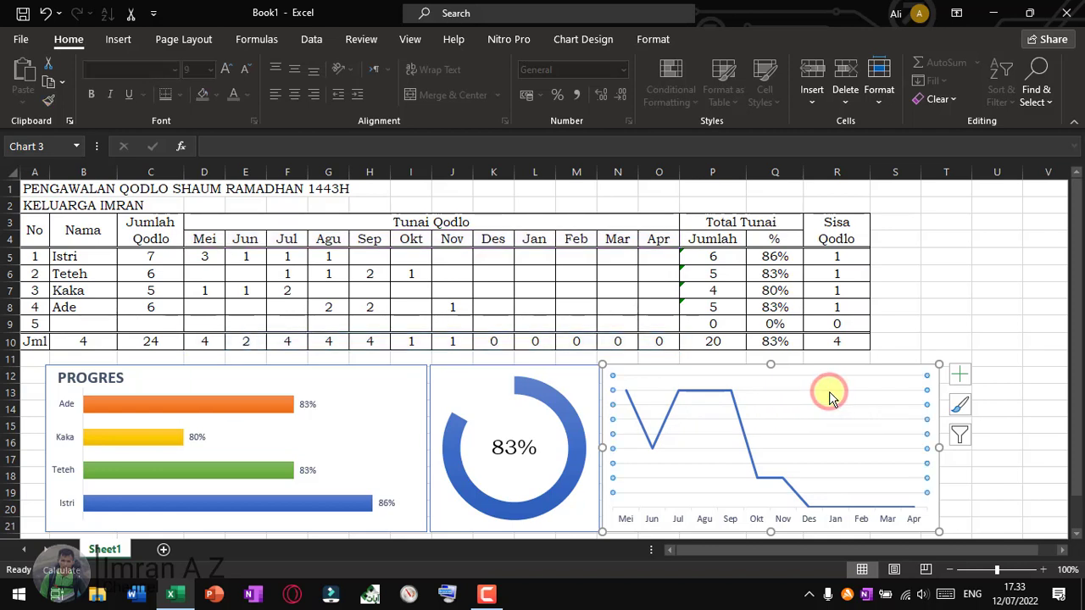
pyautogui.press('Delete')
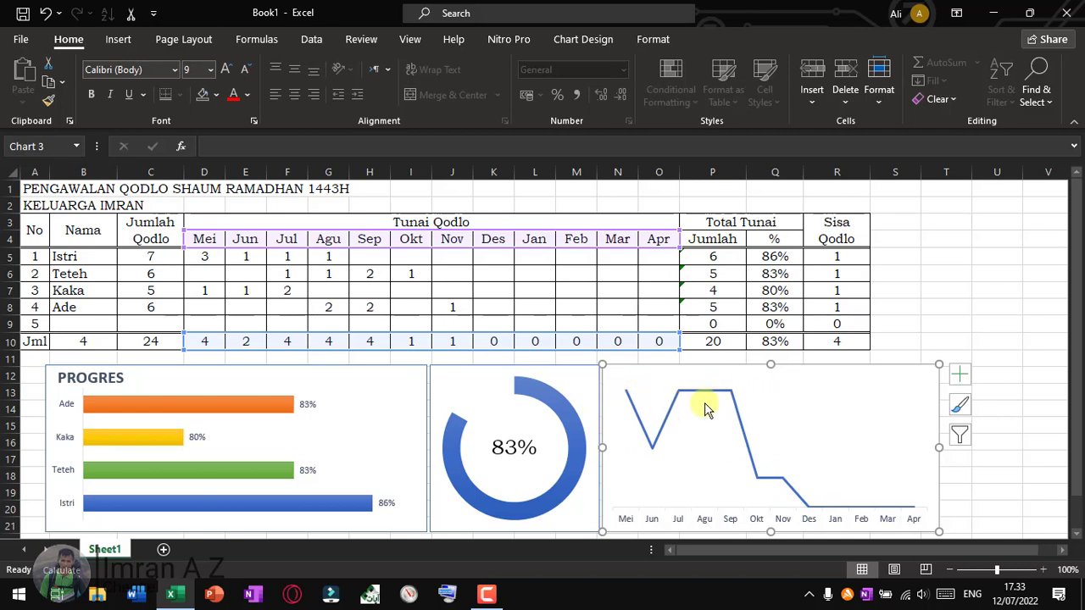
# Add data labels to the line chart and close the chart element options
pyautogui.moveTo(732, 400)
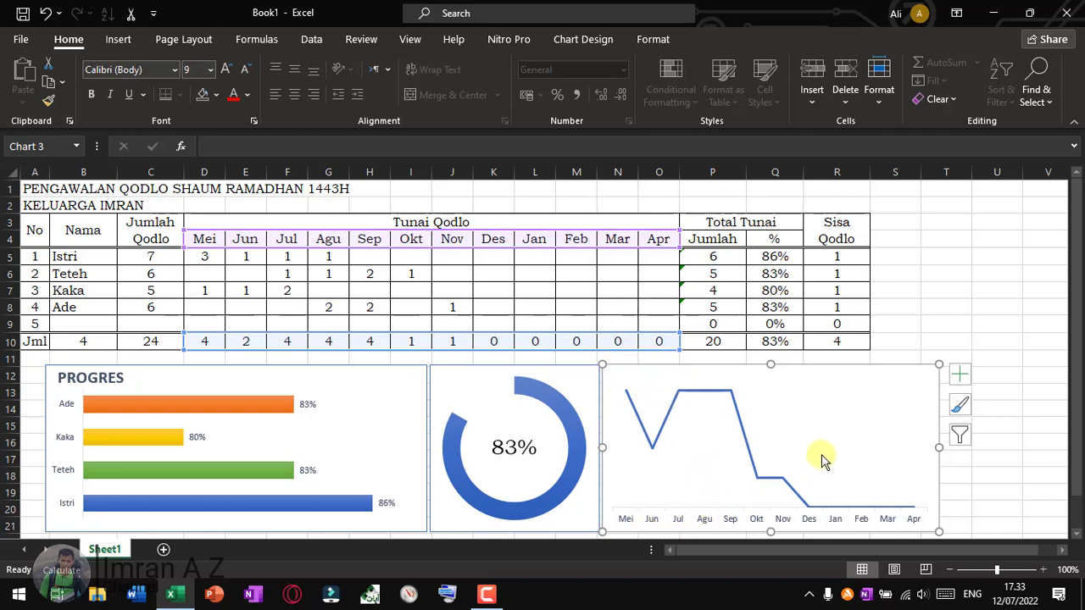
pyautogui.click(961, 374)
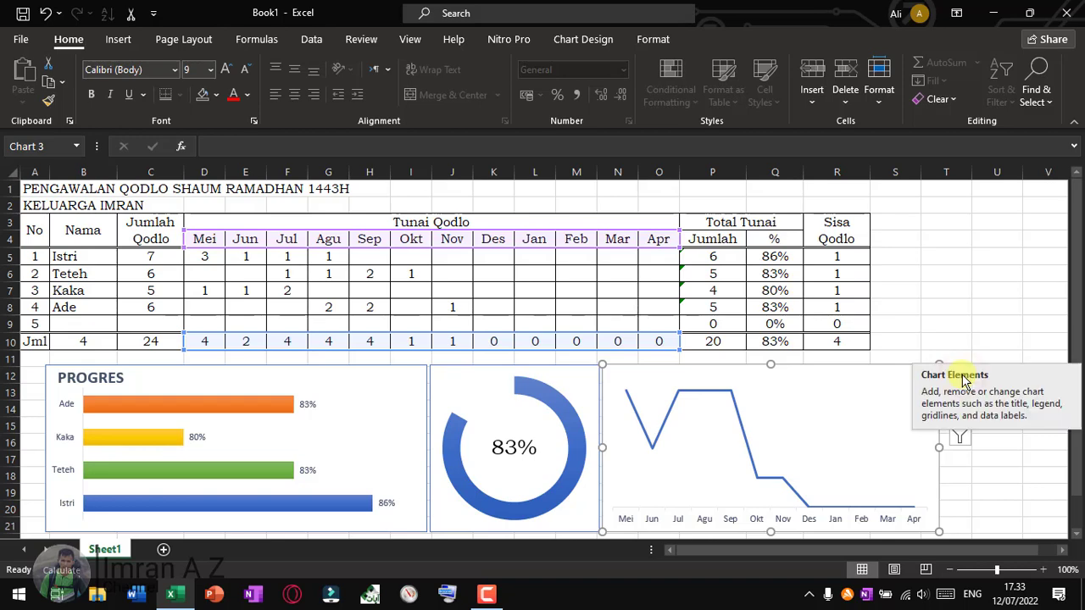
pyautogui.click(959, 378)
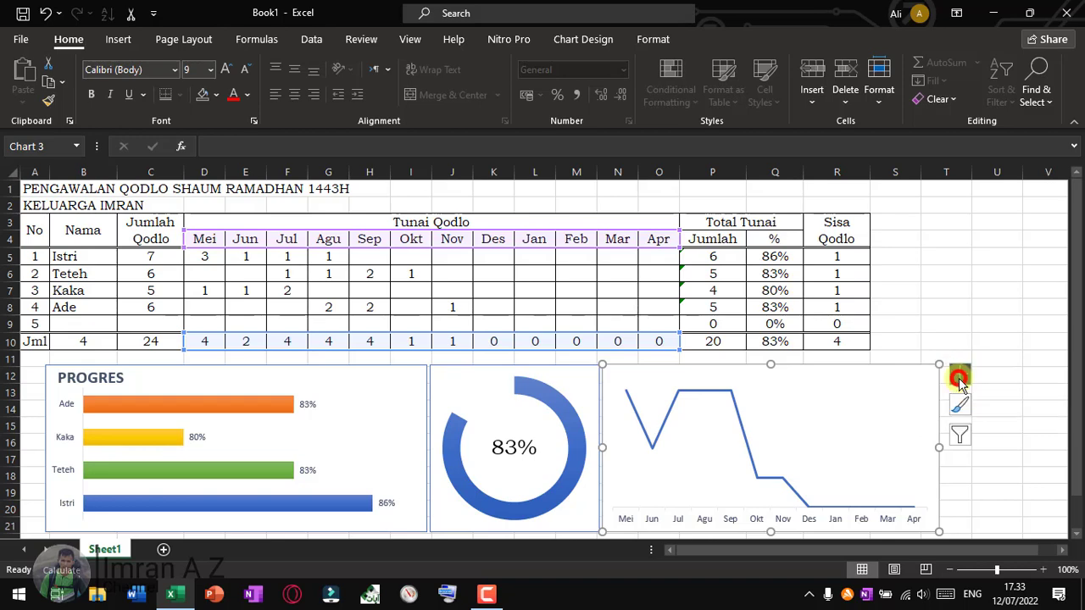
pyautogui.click(1006, 556)
pyautogui.click(1062, 550)
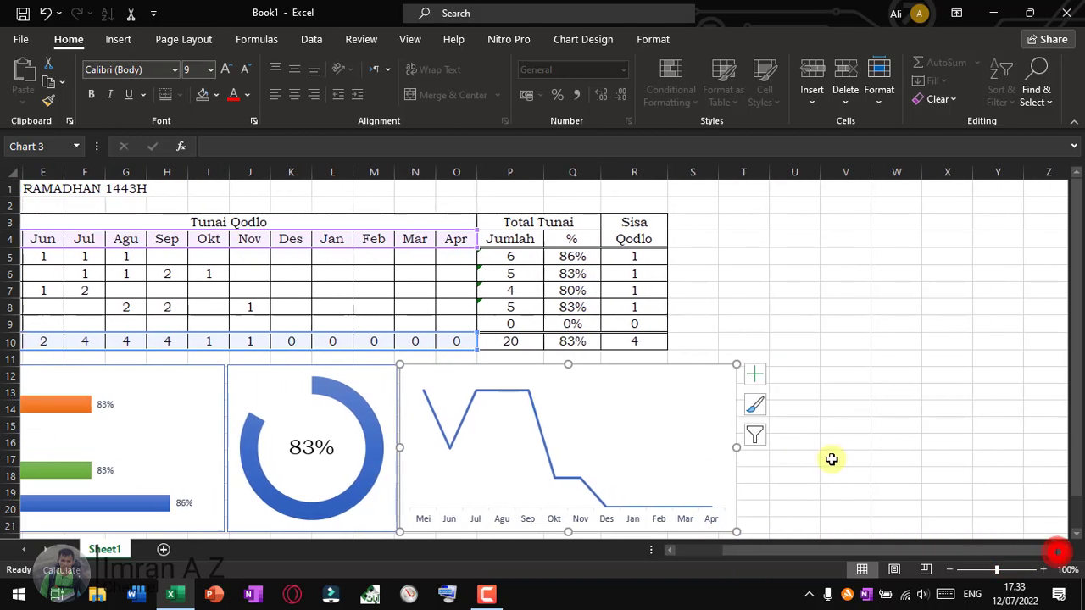
pyautogui.click(754, 376)
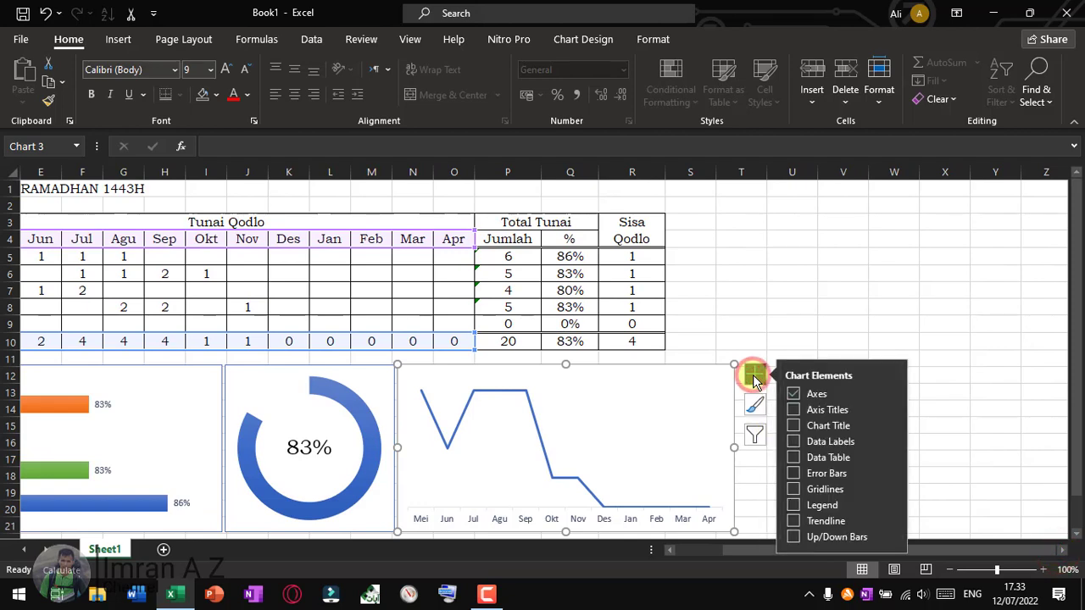
pyautogui.click(793, 441)
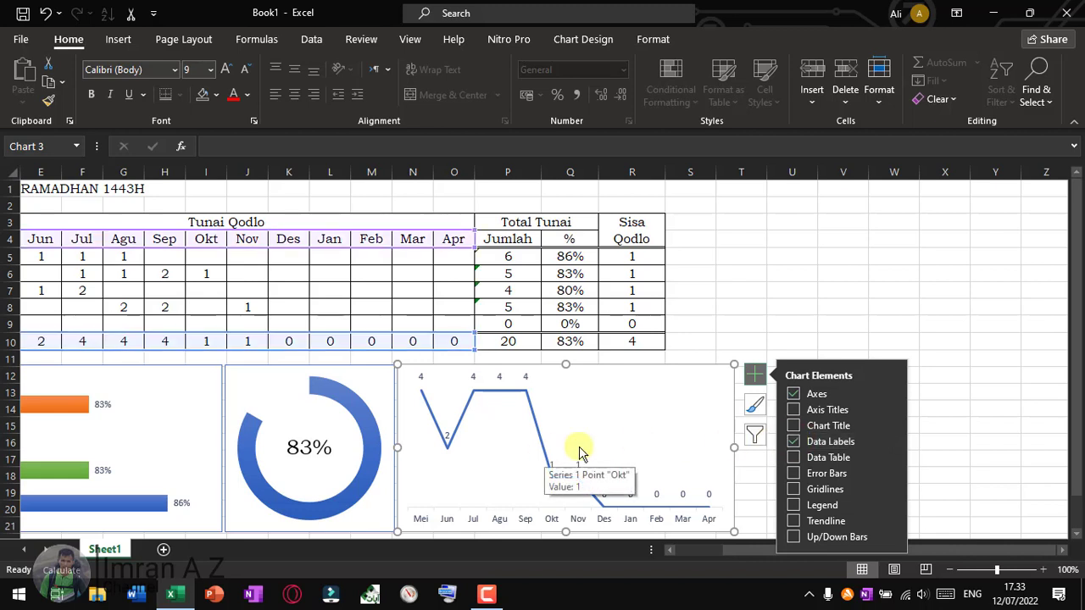
pyautogui.click(757, 379)
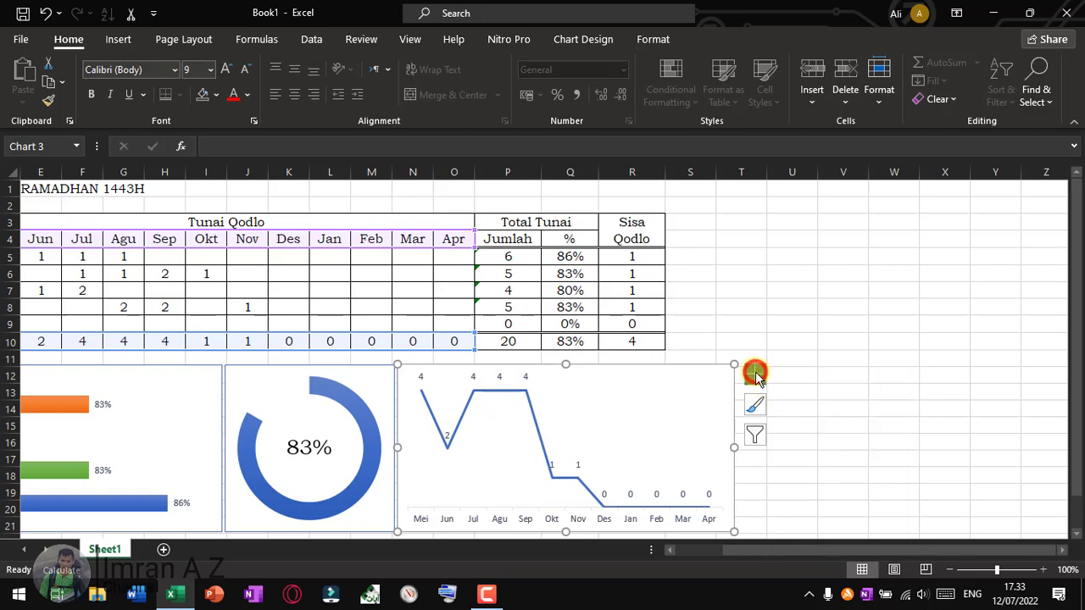
pyautogui.moveTo(873, 552); pyautogui.dragTo(788, 555)
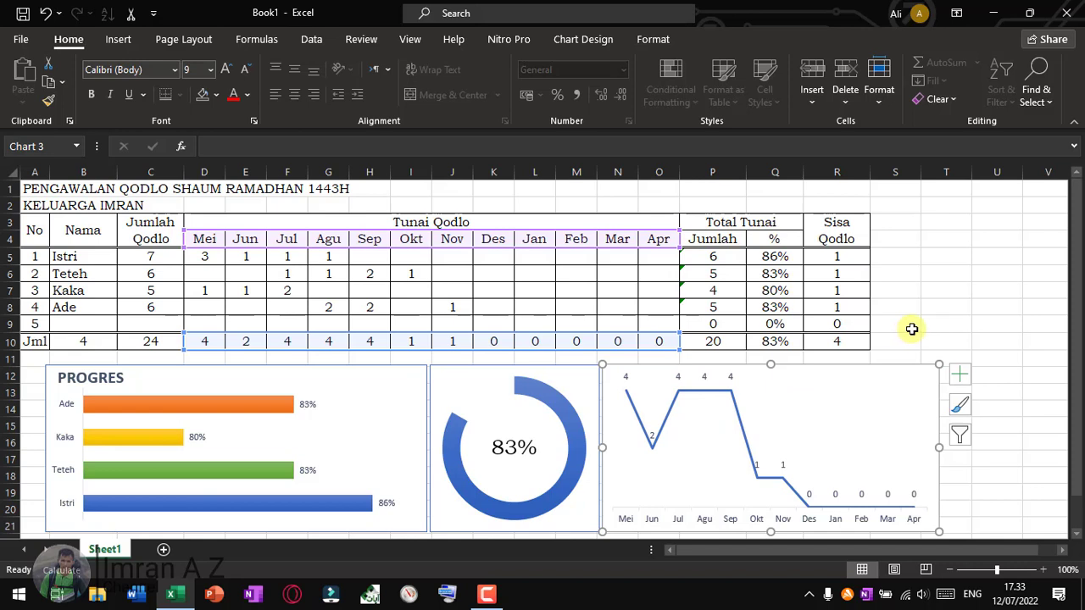
# Set the line chart's series outline to the standard green colour and deselect the chart
pyautogui.click(727, 395)
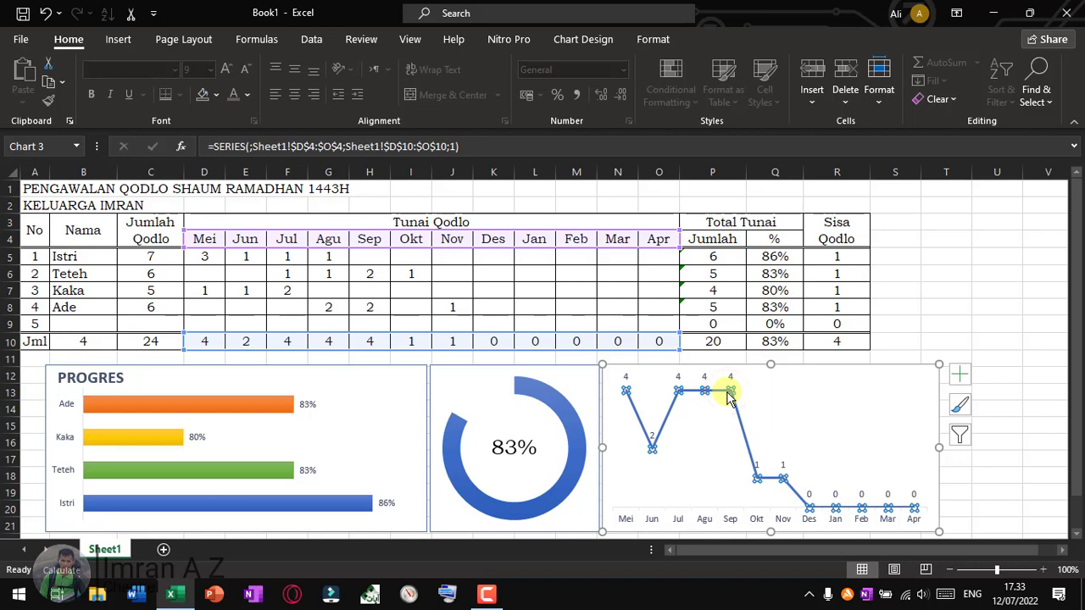
pyautogui.click(666, 56)
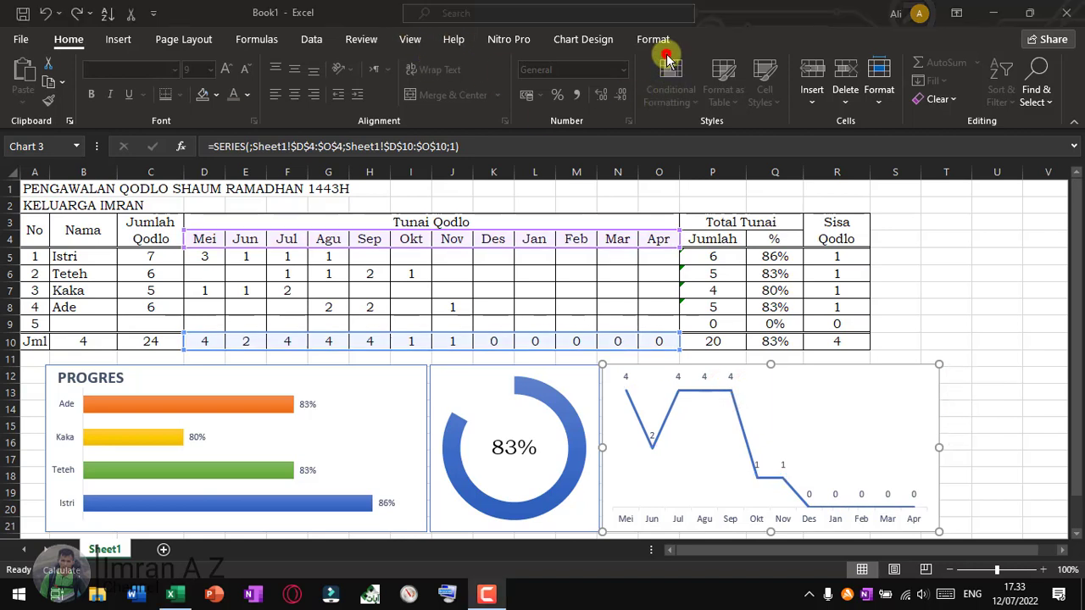
pyautogui.click(729, 393)
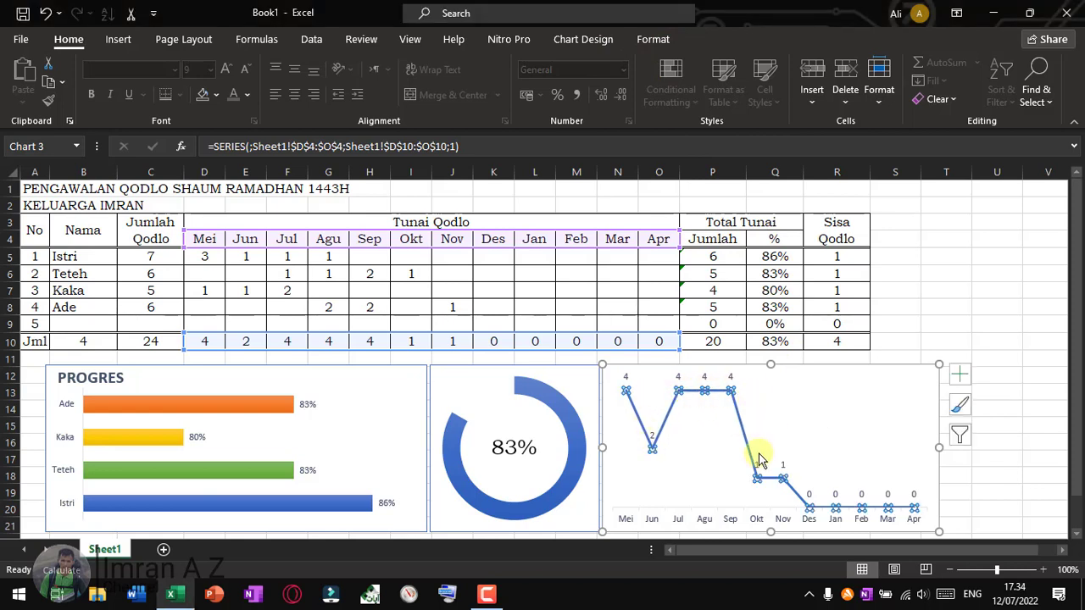
pyautogui.click(648, 40)
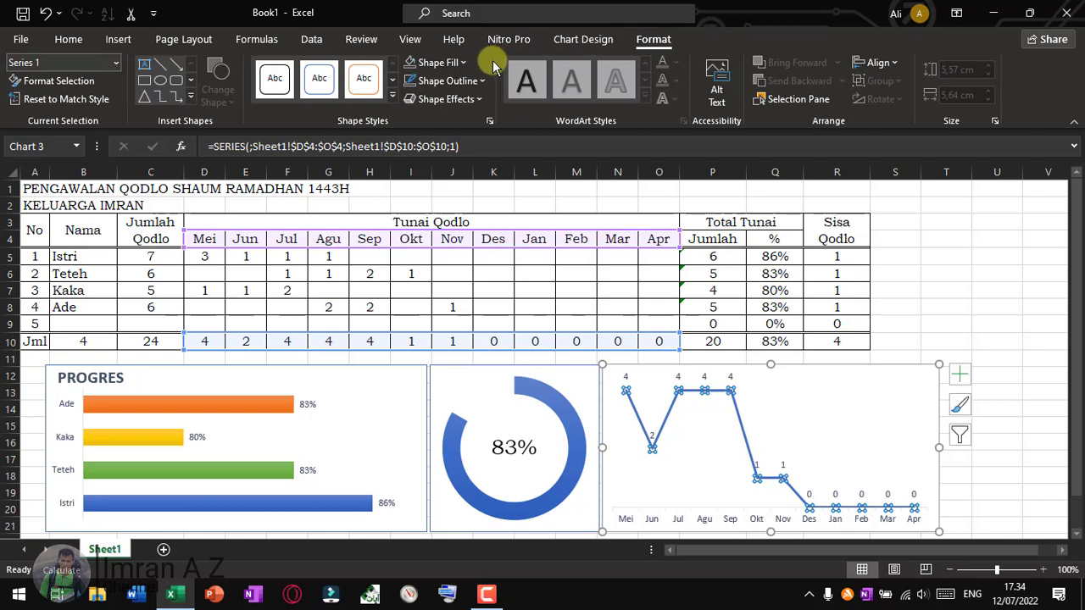
pyautogui.click(461, 82)
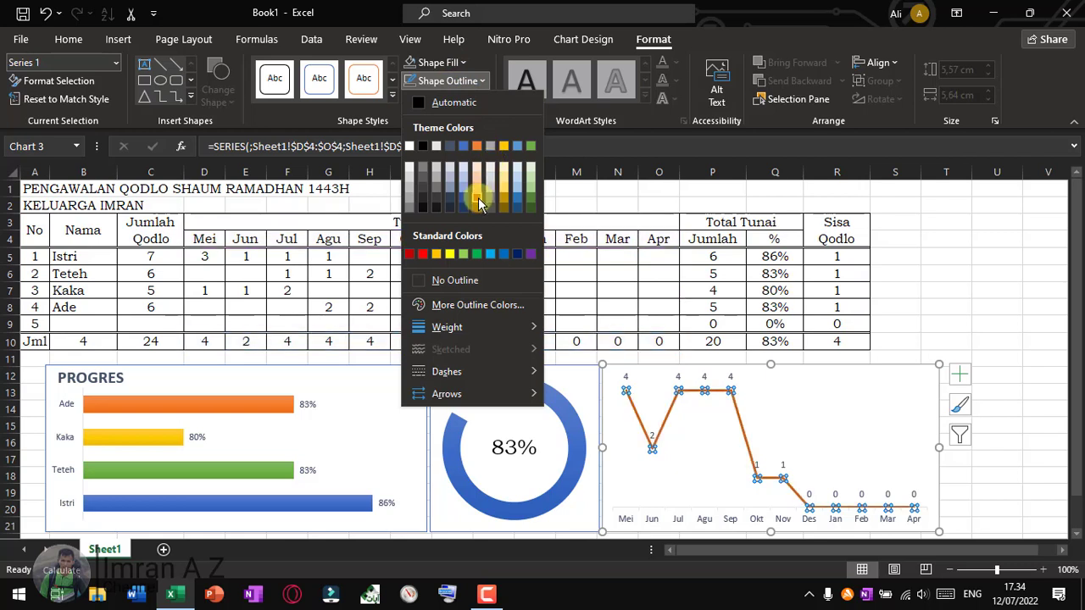
pyautogui.click(479, 256)
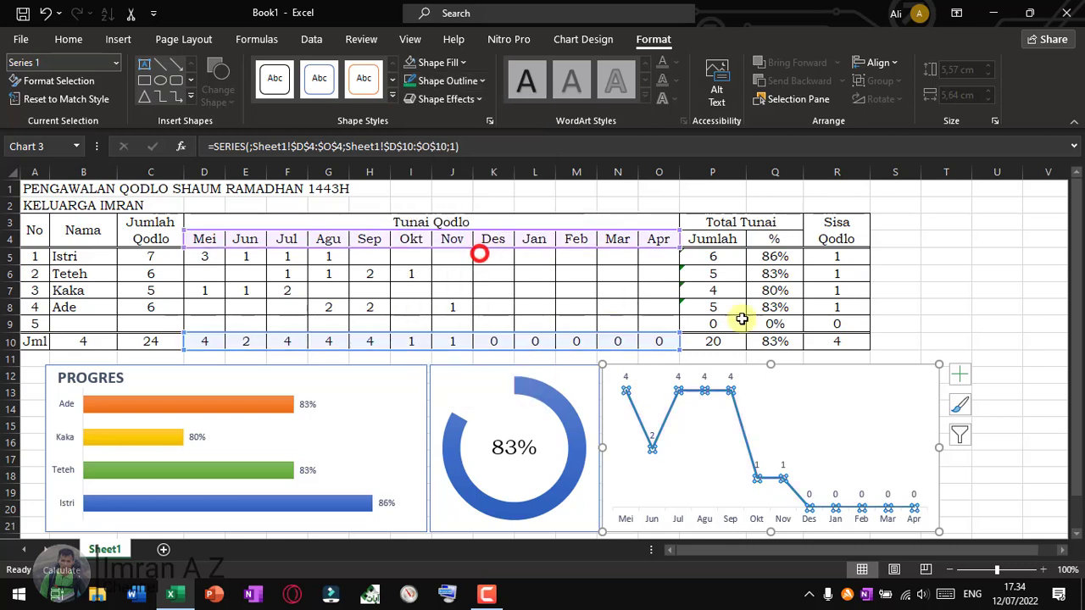
pyautogui.click(896, 353)
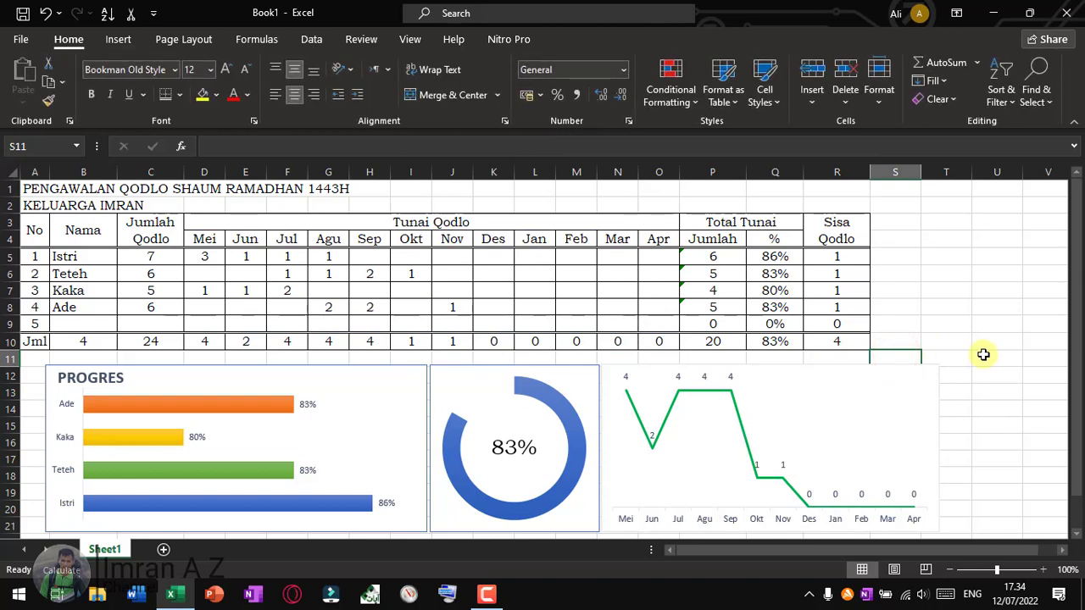
# Set the line chart's chart area outline to the blue theme colour and deselect the chart
pyautogui.click(934, 381)
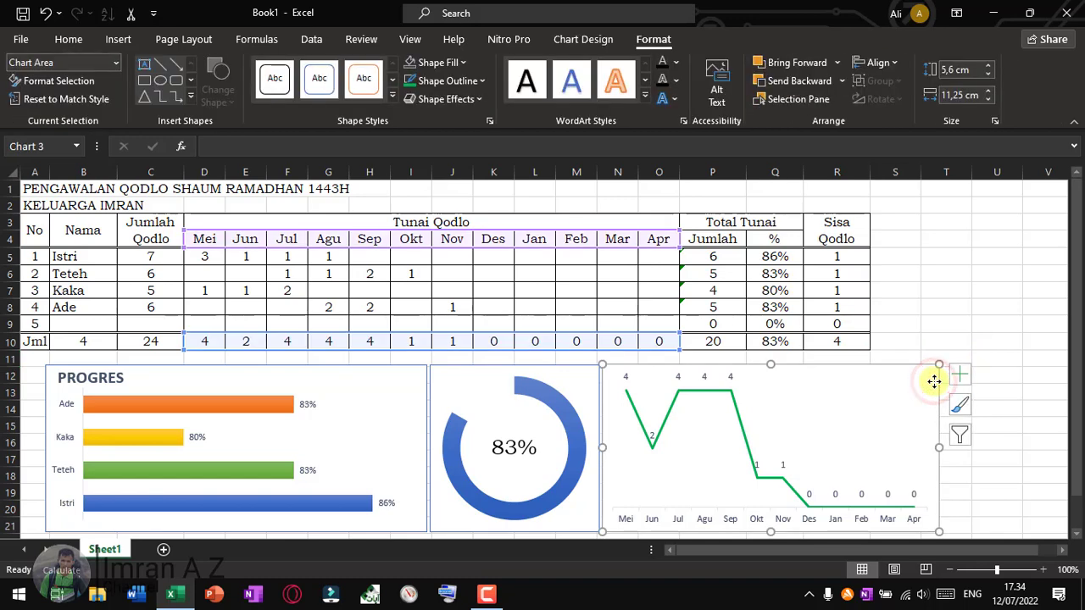
pyautogui.click(908, 305)
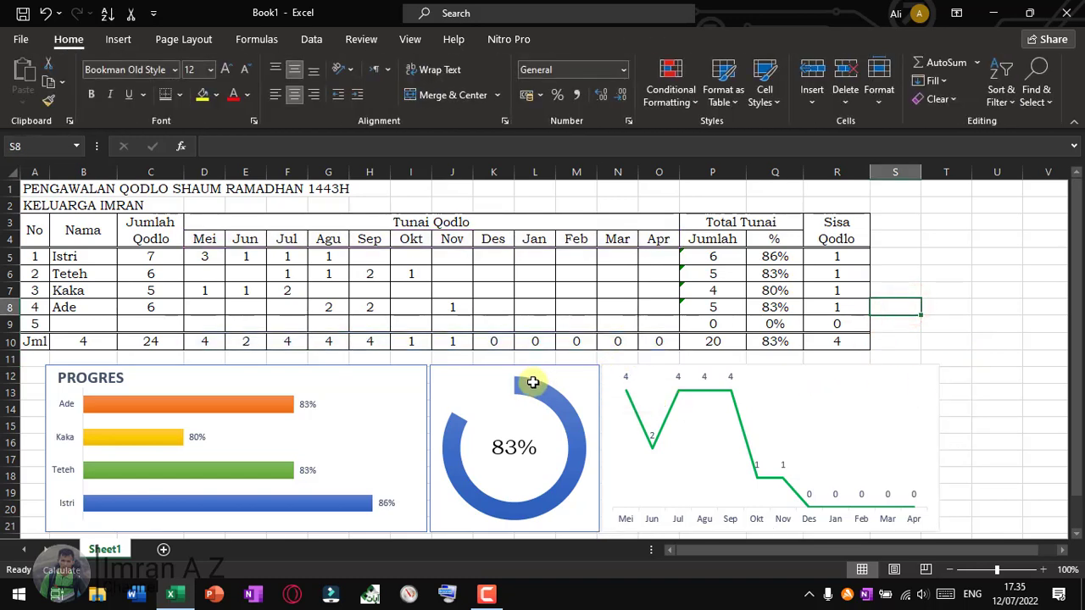
pyautogui.click(608, 372)
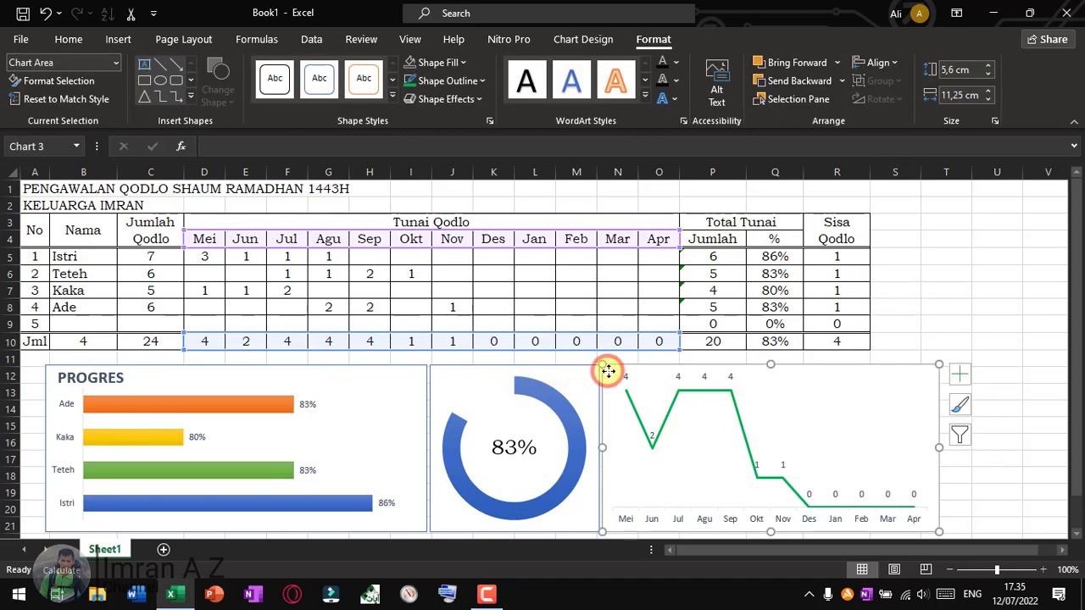
pyautogui.click(442, 82)
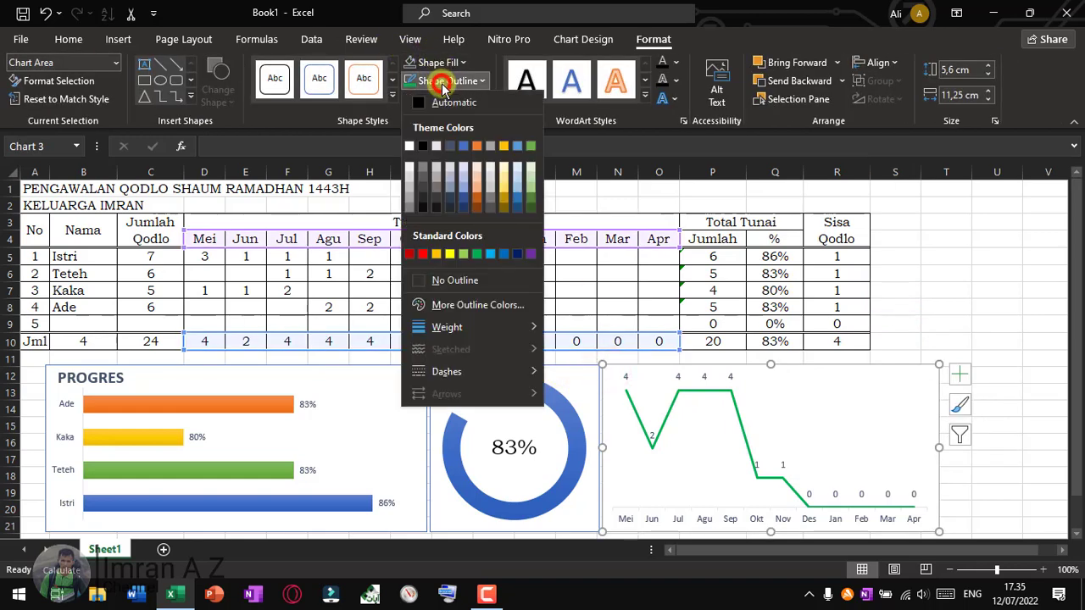
pyautogui.click(463, 147)
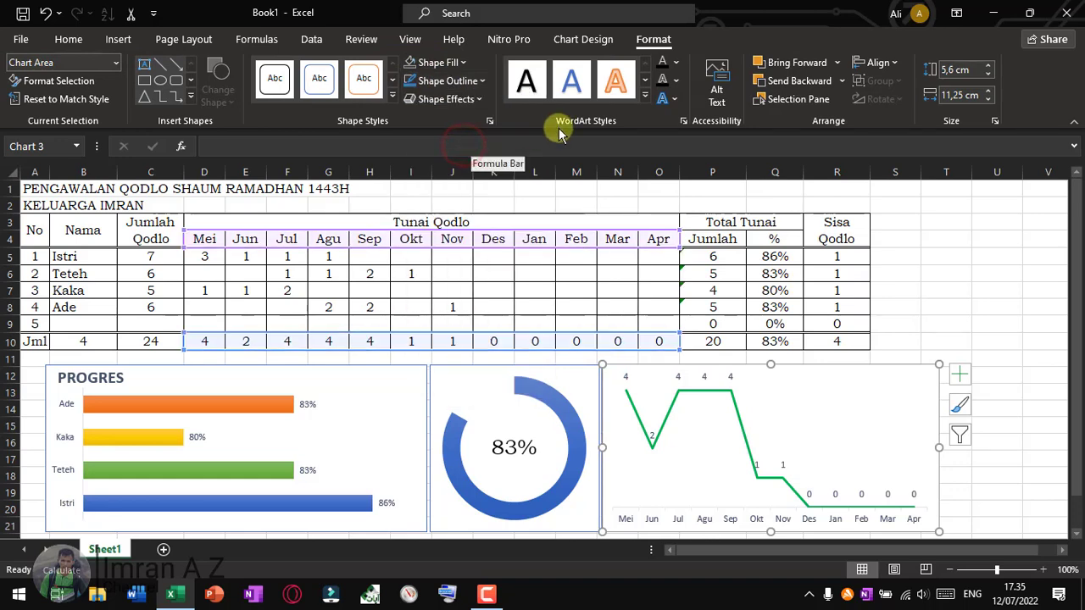
pyautogui.click(675, 58)
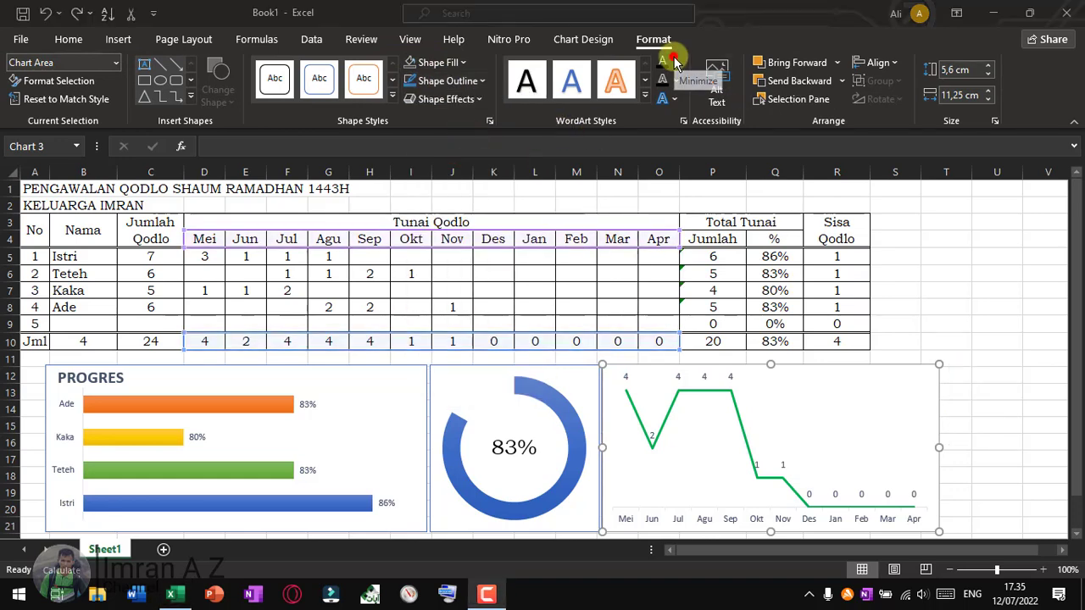
pyautogui.click(1004, 352)
pyautogui.click(1001, 326)
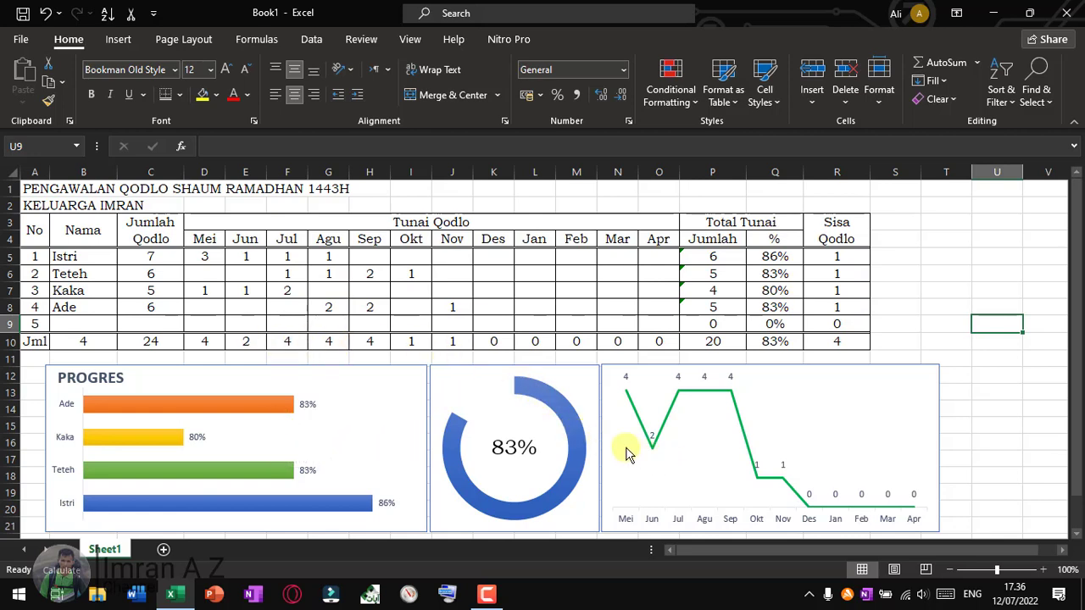
# Clear Teteh's Sep entry and set Kaka's Jul and Sep entries to 1 in the Tunai Qodlo table
pyautogui.click(370, 273)
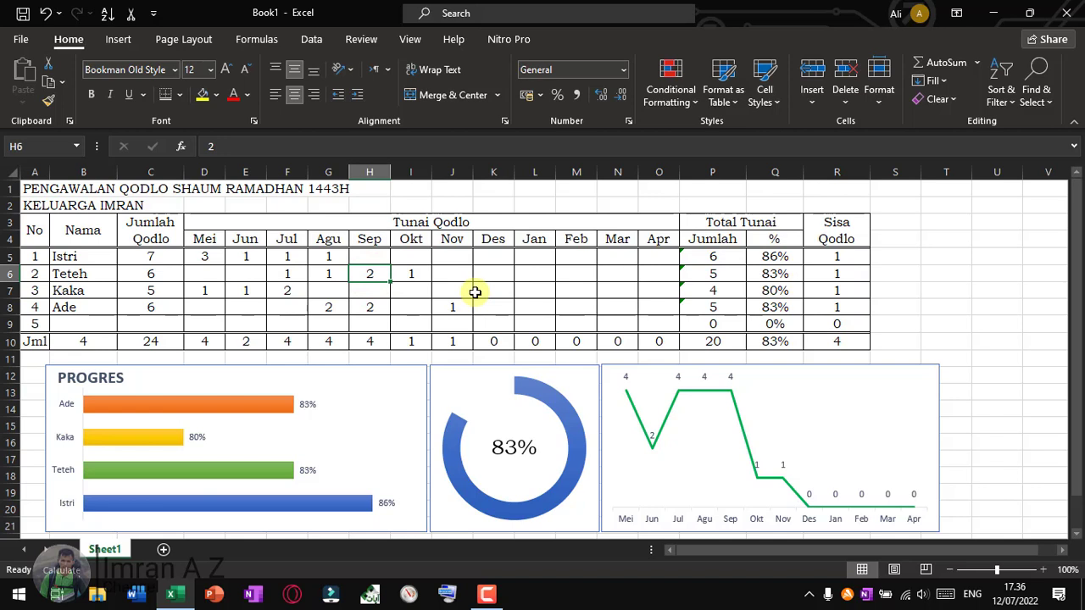
pyautogui.press('Delete')
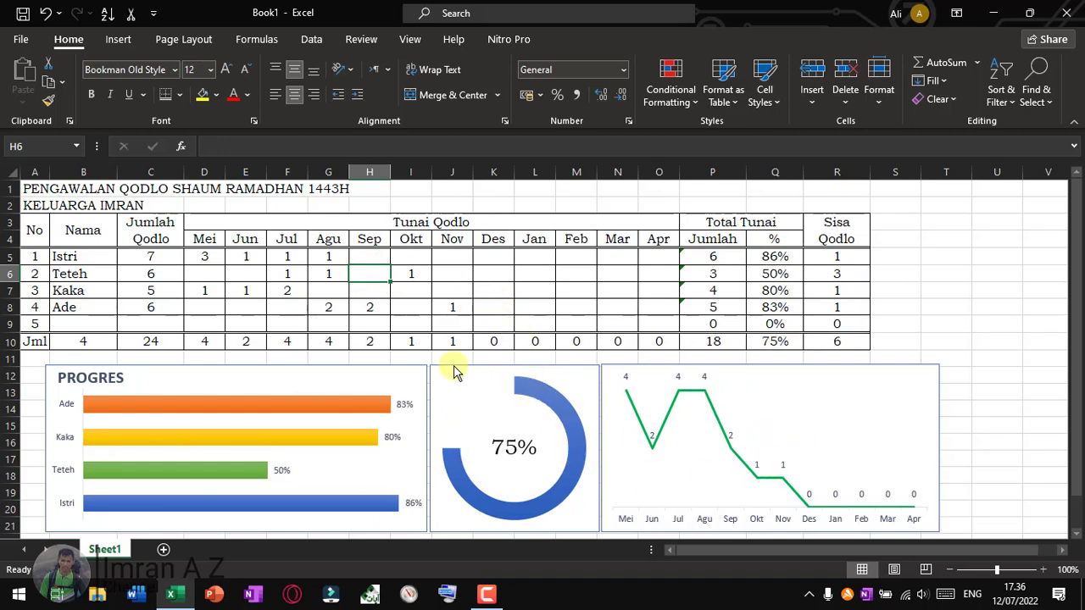
pyautogui.click(286, 291)
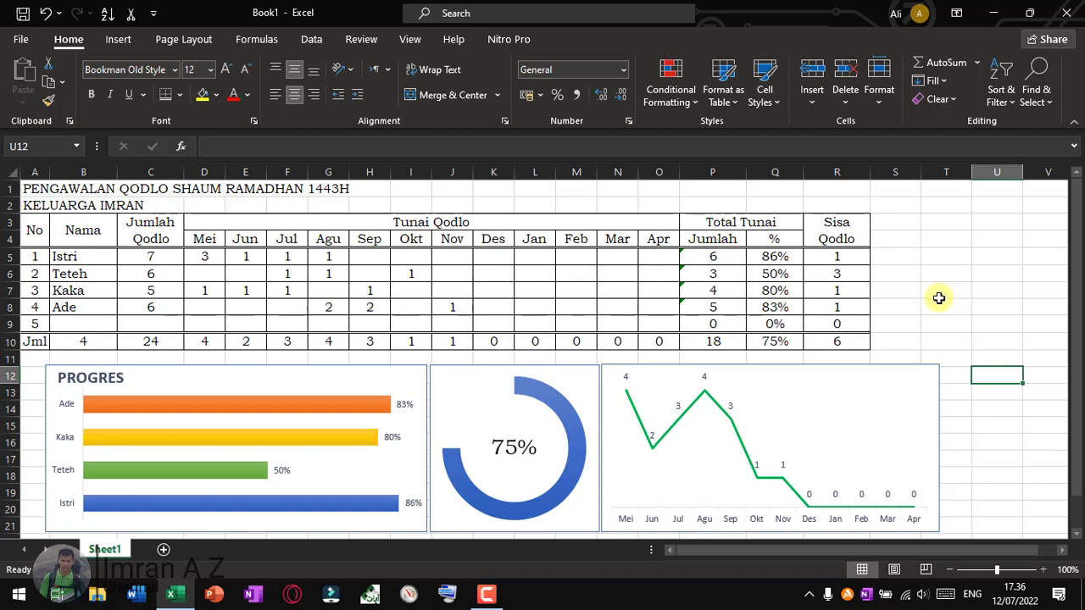
pyautogui.click(992, 409)
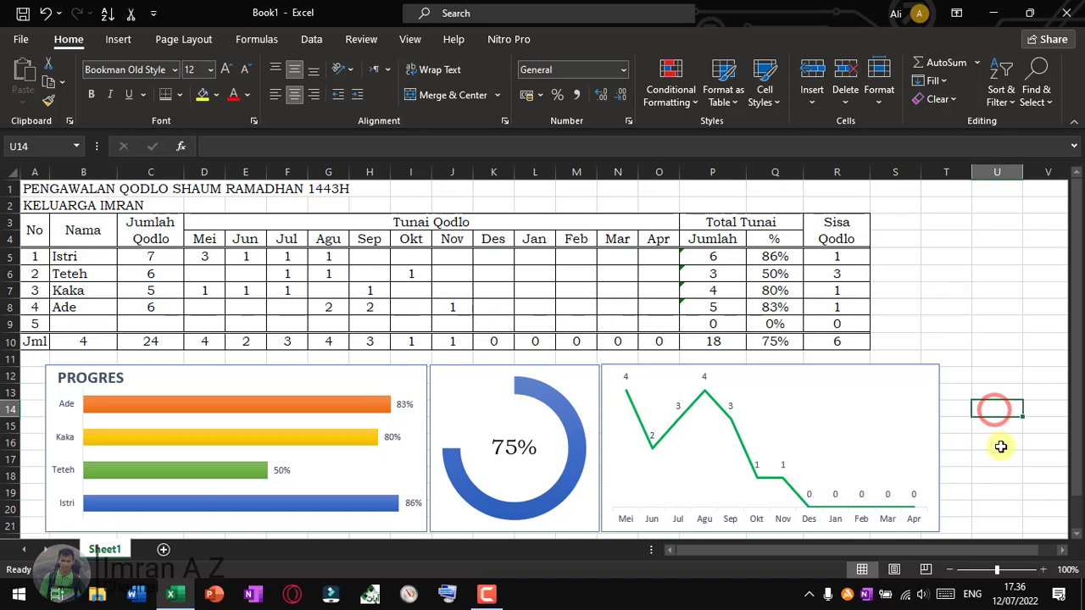
pyautogui.moveTo(1000, 446); pyautogui.dragTo(999, 440)
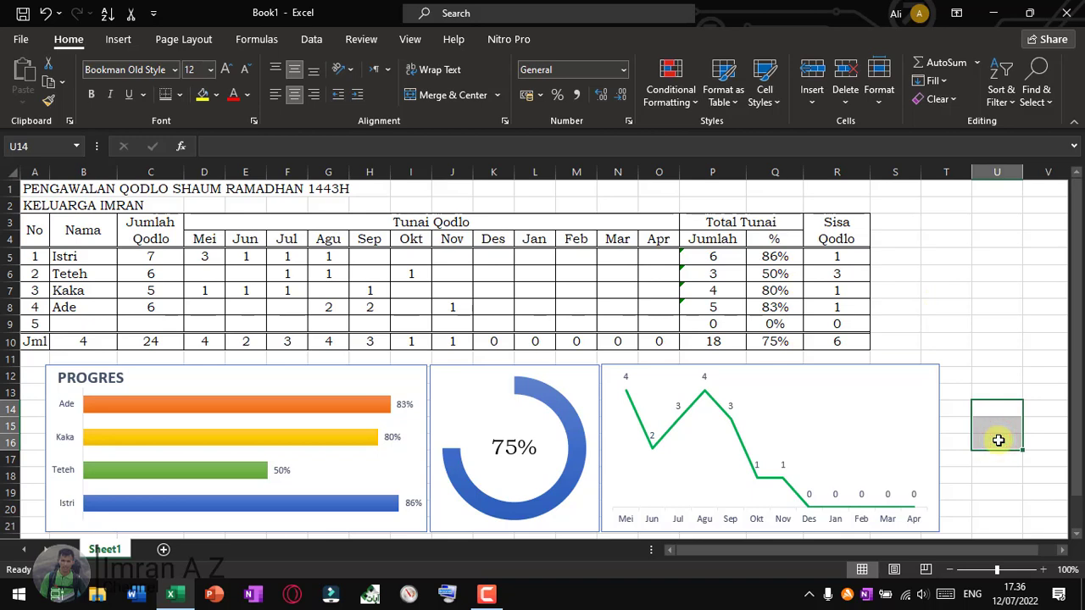